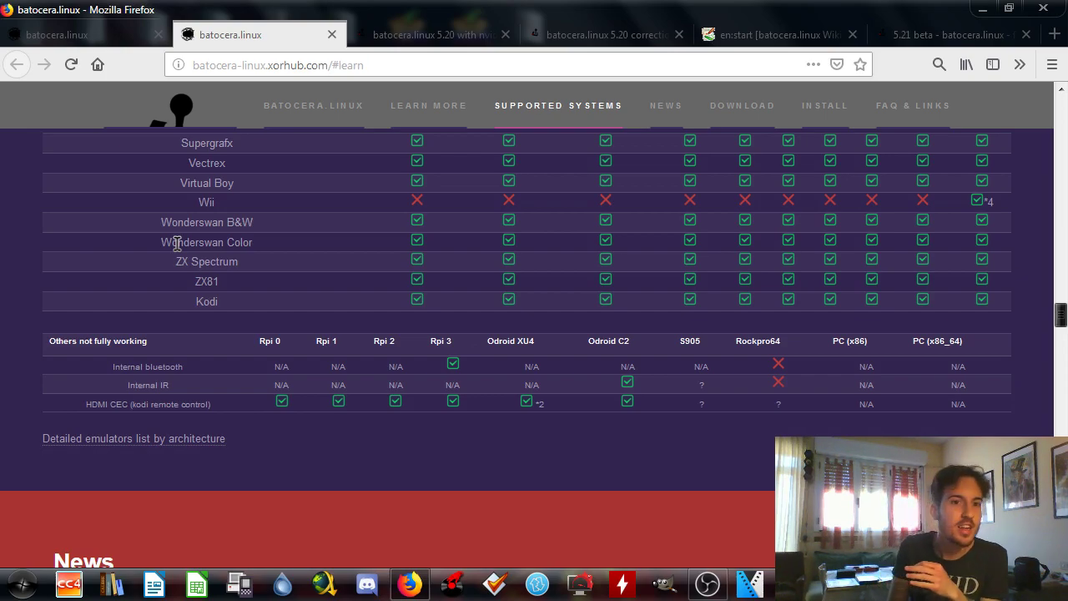
# Open the "Detailed emulators list by architecture" spreadsheet in a new tab and switch to it
pyautogui.scroll(-2, 345, 286)
pyautogui.rightClick(196, 371)
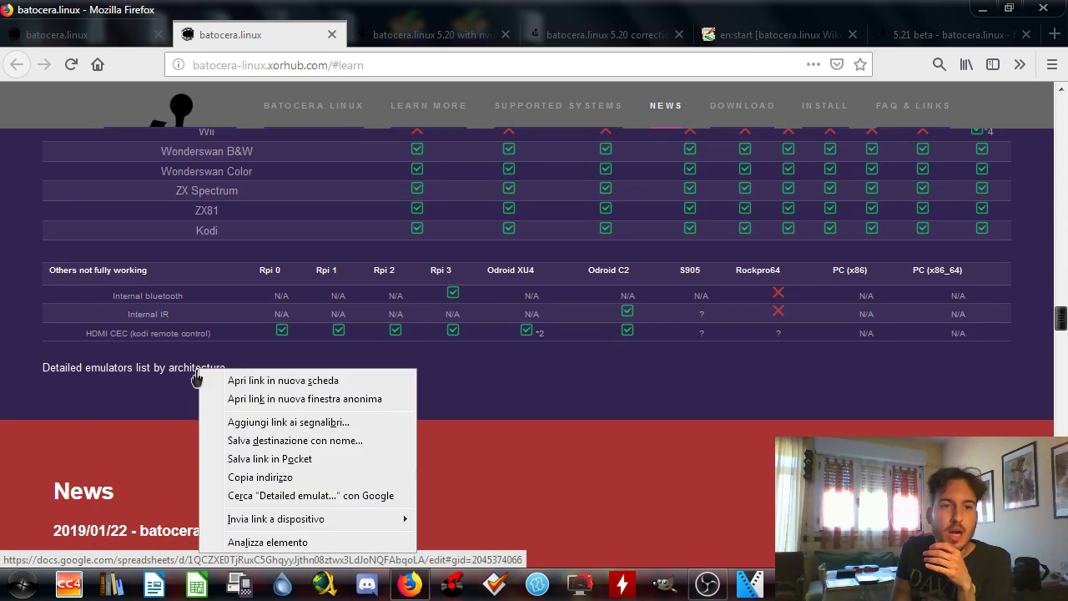
pyautogui.click(238, 380)
pyautogui.click(370, 32)
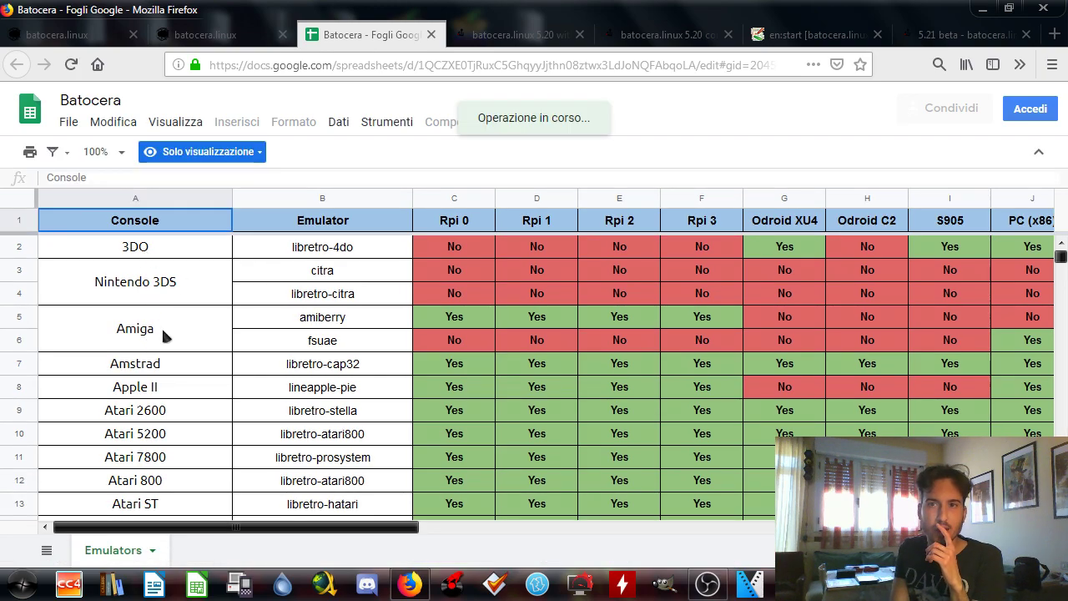
# Examine the emulator list from the first console to the last, including the architecture columns and the console and emulator totals
pyautogui.moveTo(400, 526); pyautogui.dragTo(919, 526)
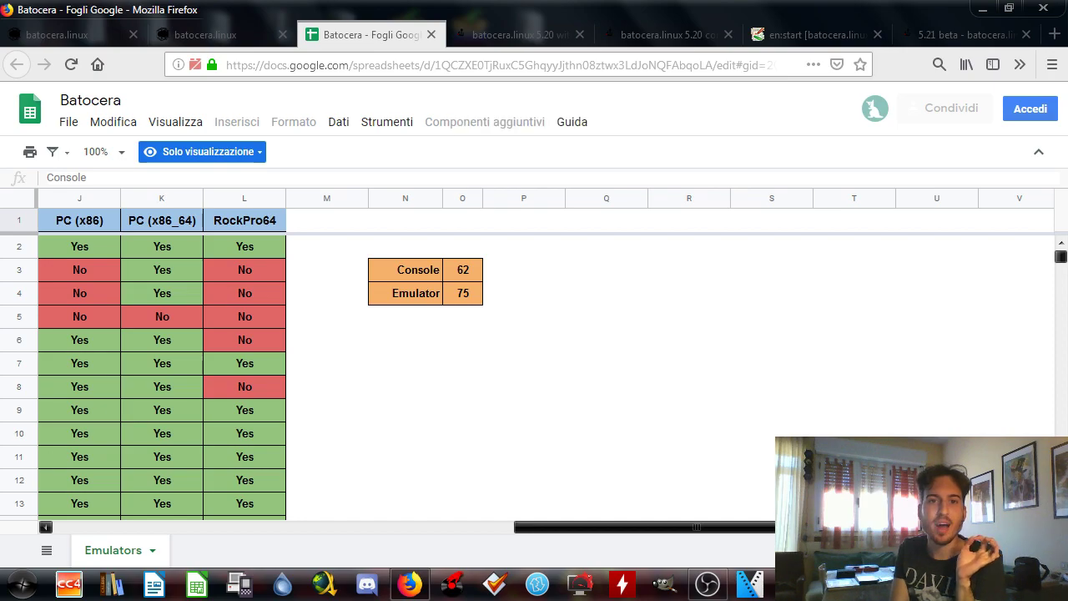
pyautogui.hscroll(-10, 576, 484)
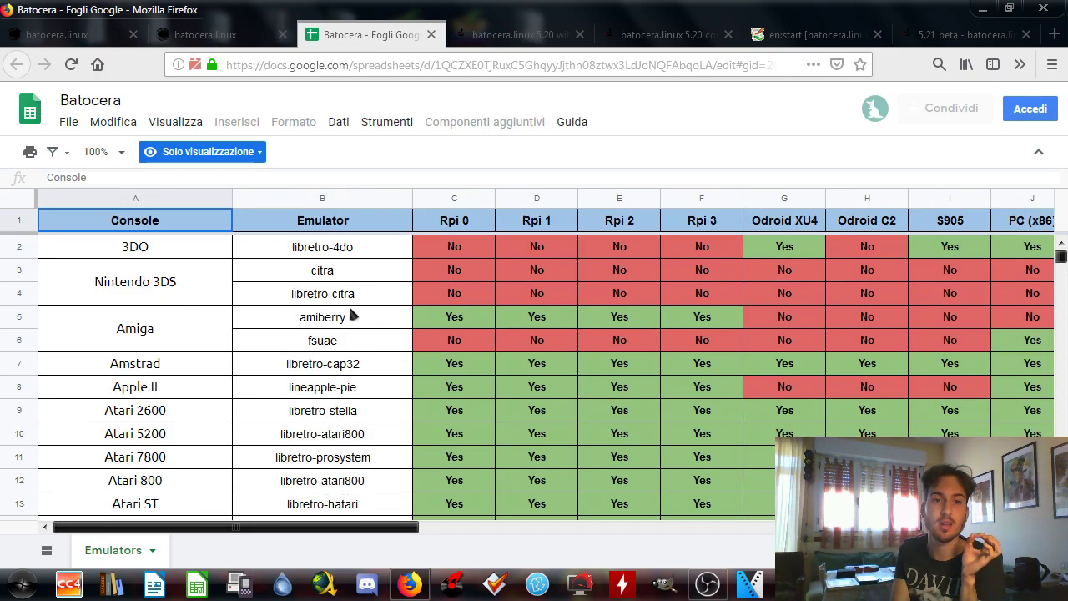
pyautogui.scroll(-10, 351, 308)
pyautogui.scroll(-2, 381, 404)
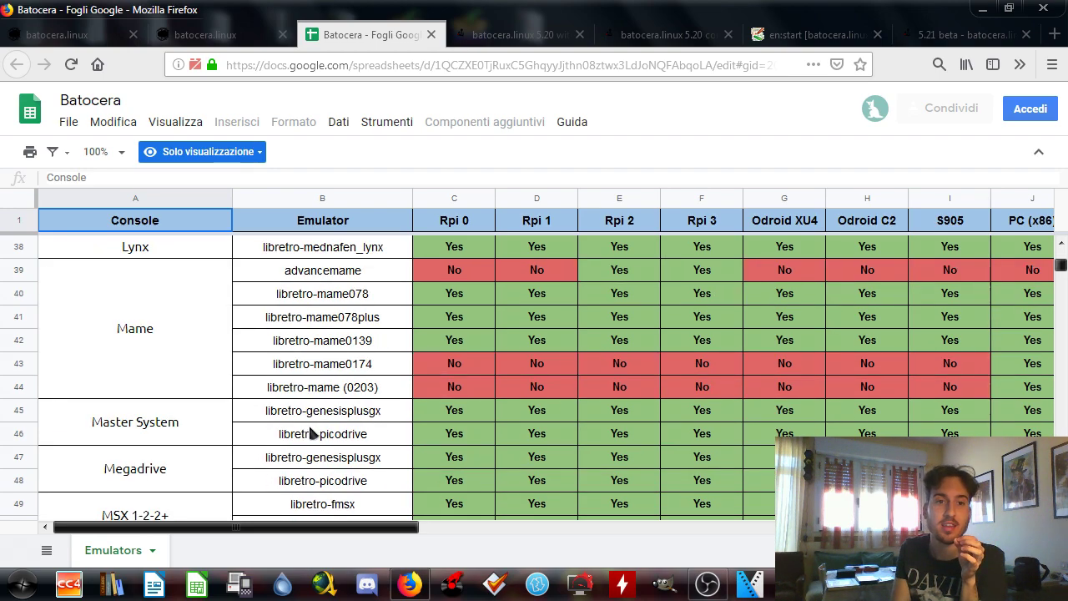
pyautogui.scroll(-15, 370, 386)
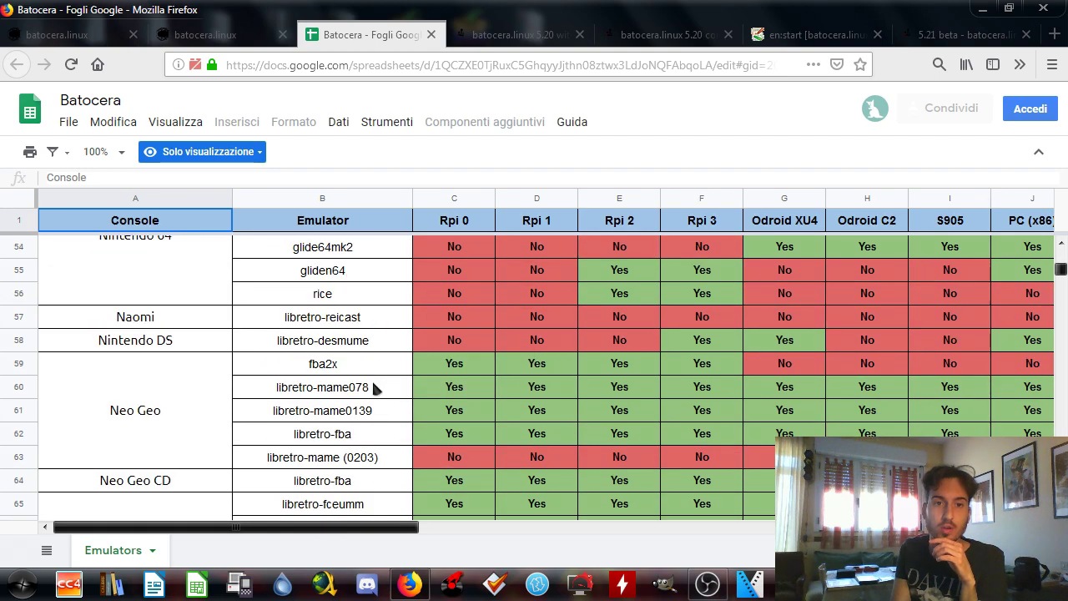
pyautogui.scroll(-5, 371, 380)
pyautogui.scroll(9, 371, 379)
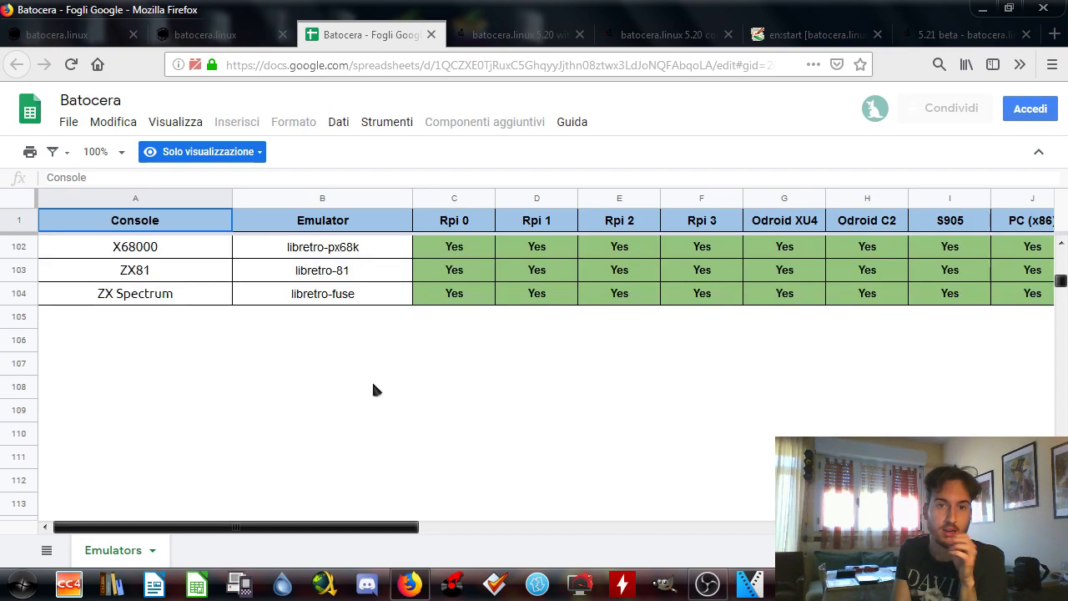
pyautogui.scroll(12, 322, 407)
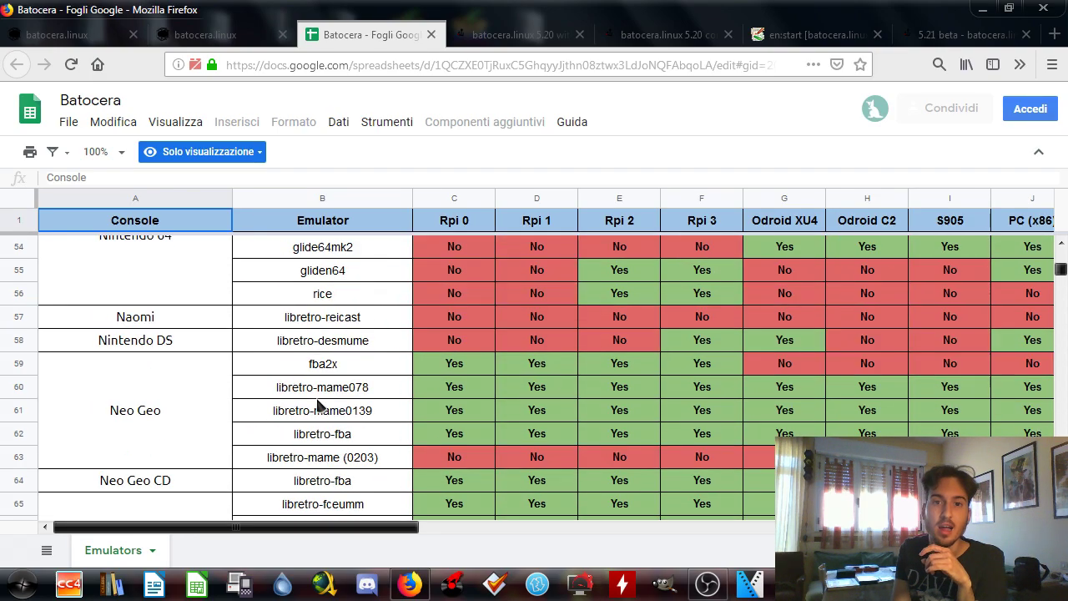
# Check the MAME emulators' support on PC (x86_64), including advancemame, and close the spreadsheet
pyautogui.moveTo(367, 528); pyautogui.dragTo(560, 527)
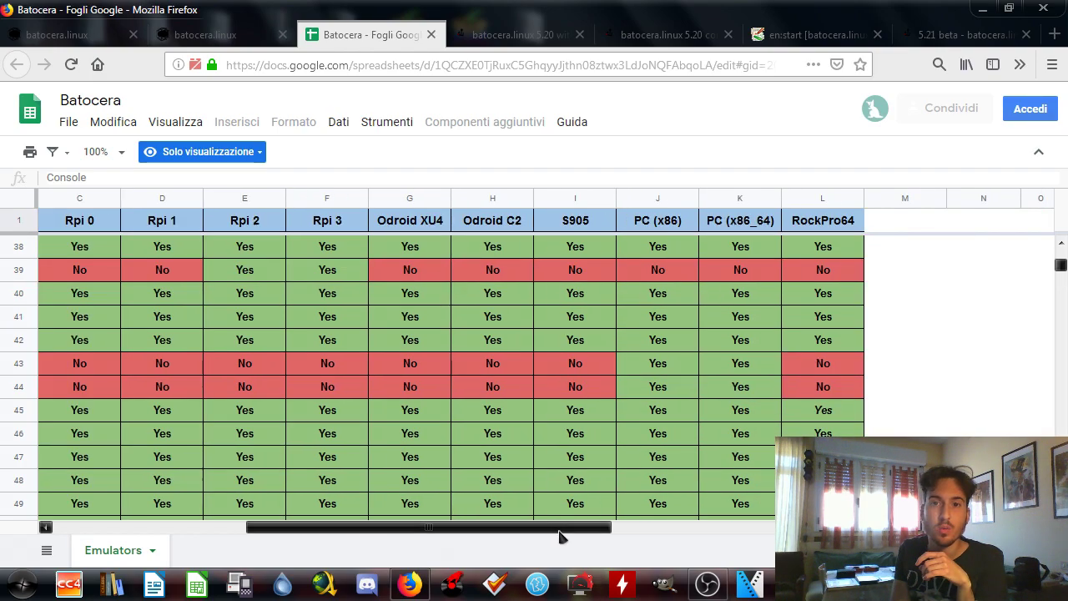
pyautogui.scroll(5, 764, 275)
pyautogui.scroll(-4, 768, 272)
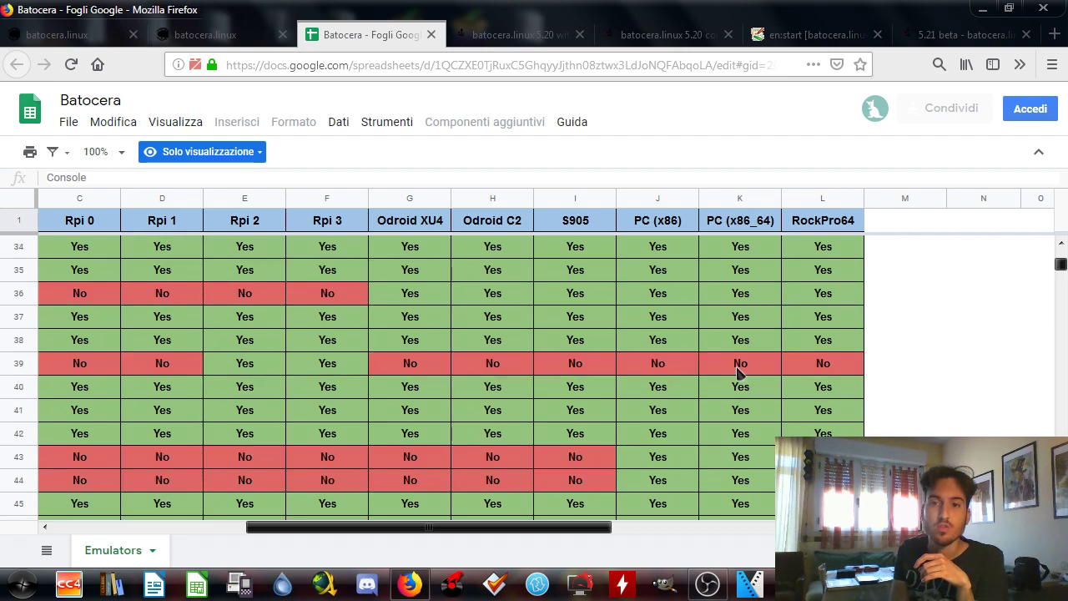
pyautogui.click(739, 367)
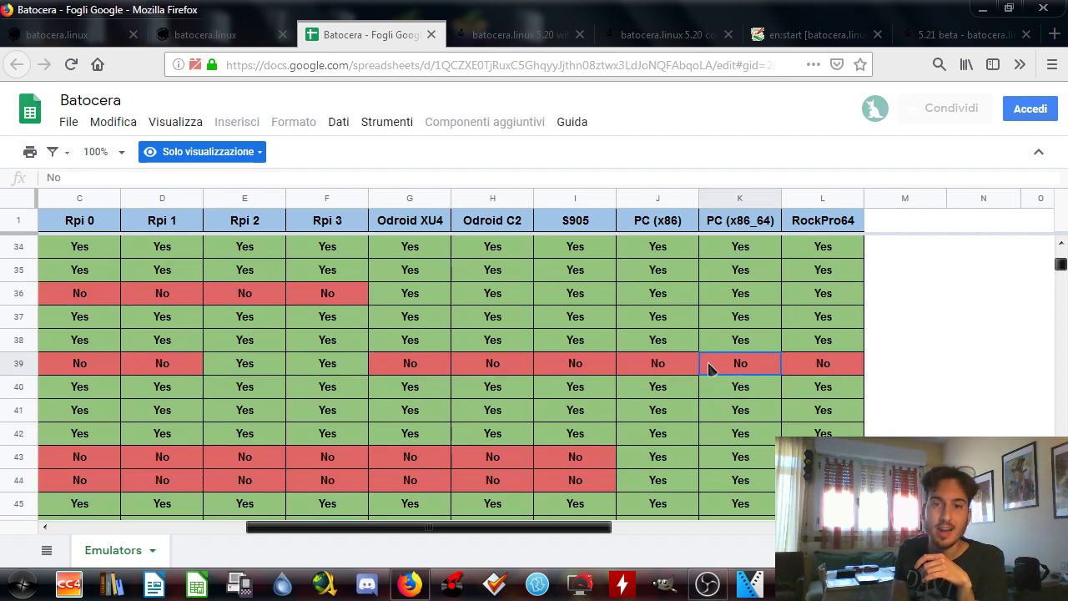
pyautogui.moveTo(559, 519); pyautogui.dragTo(177, 528)
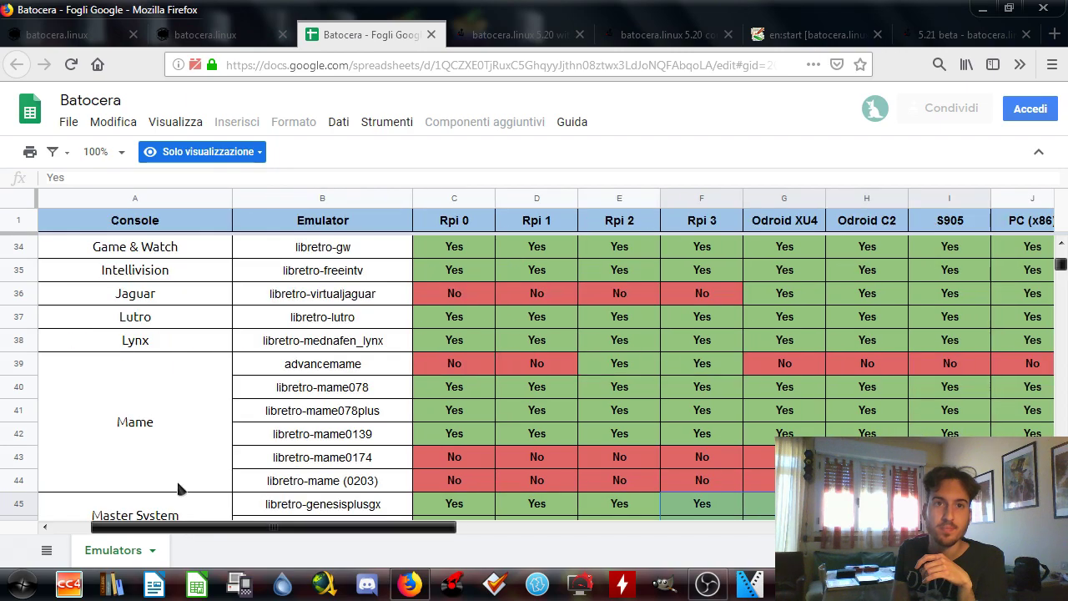
pyautogui.click(431, 35)
# Read the News section's release notes, from batocera.linux 5.20 down to the oldest entry shown
pyautogui.scroll(-5, 408, 455)
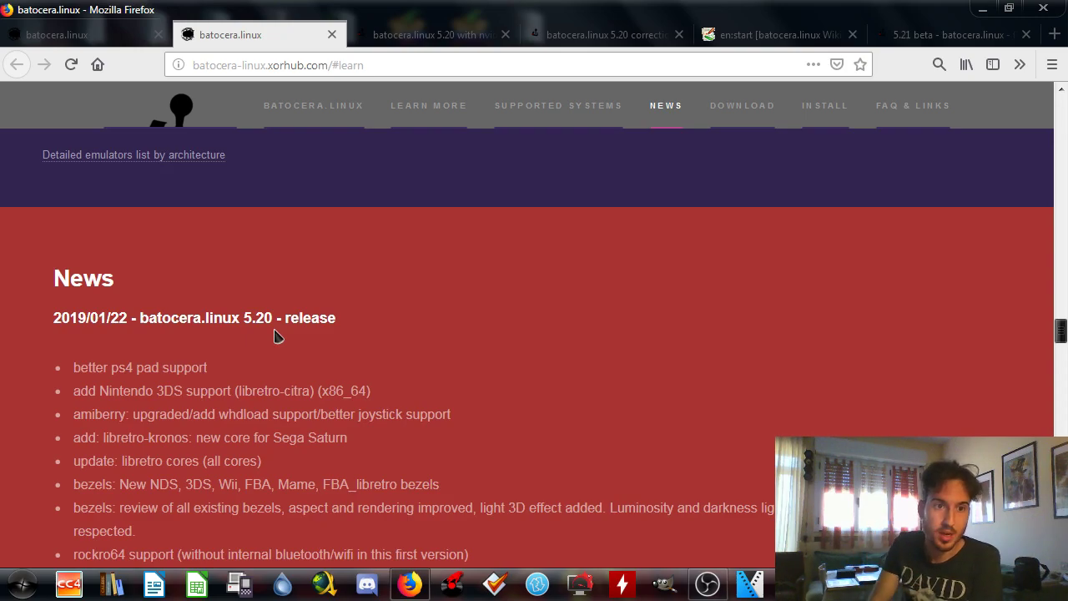
pyautogui.scroll(-2, 283, 350)
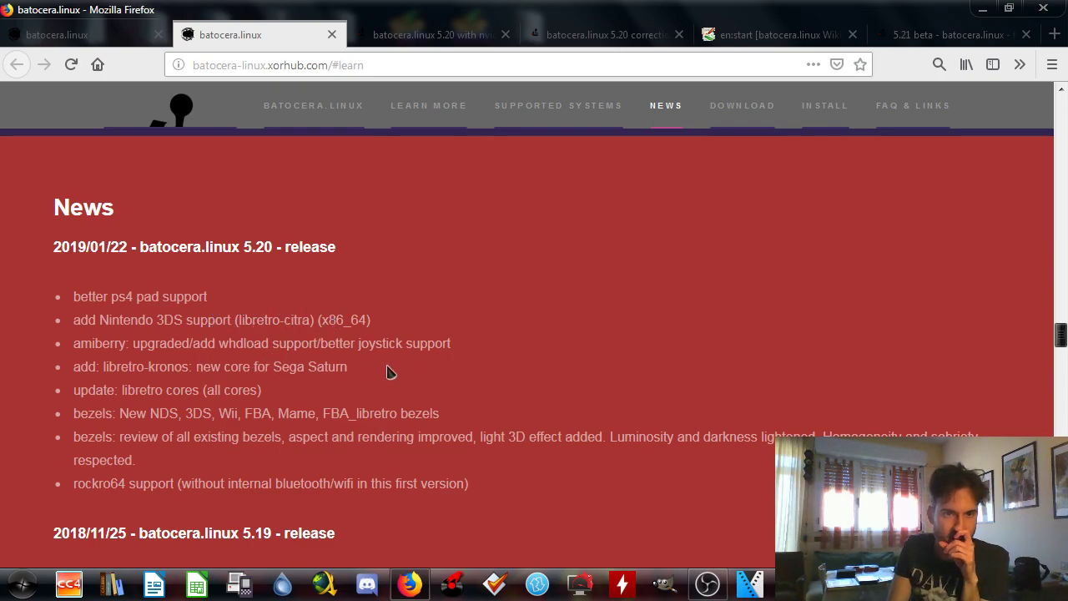
pyautogui.scroll(-1, 275, 402)
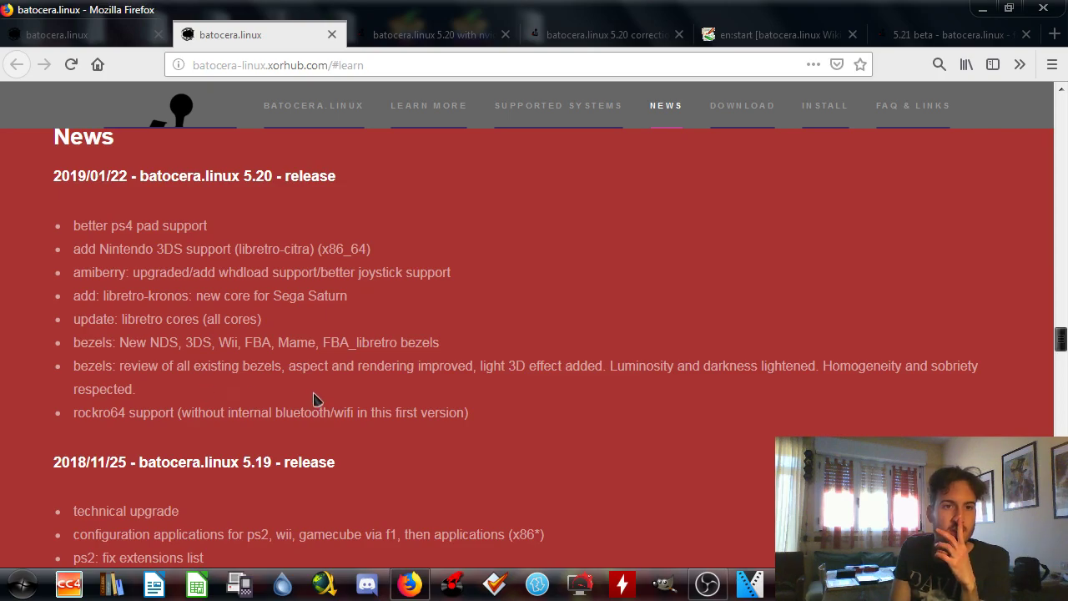
pyautogui.scroll(-12, 314, 401)
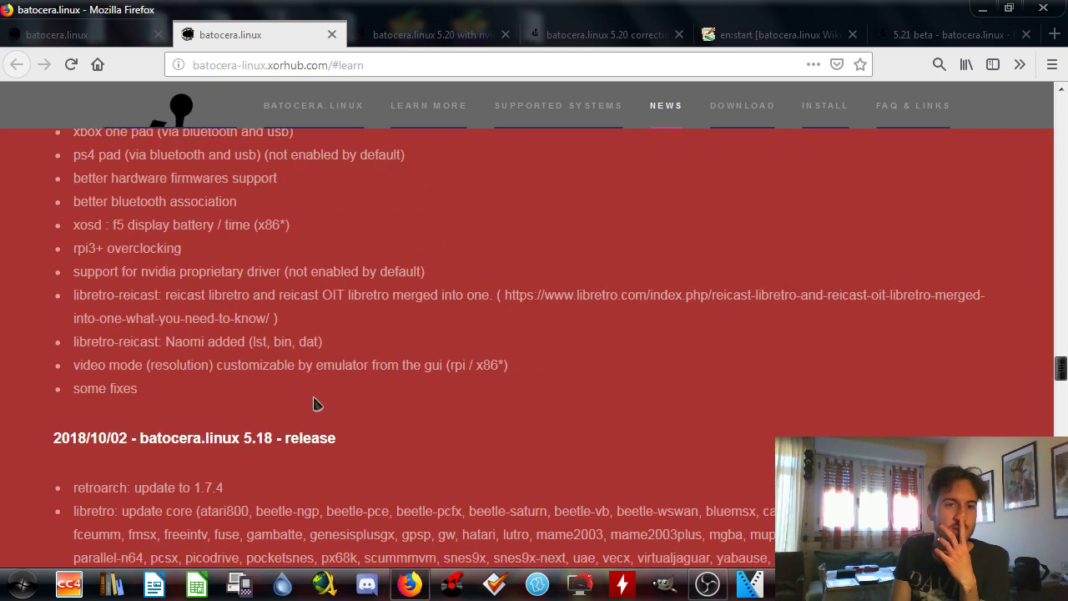
pyautogui.scroll(-3, 313, 405)
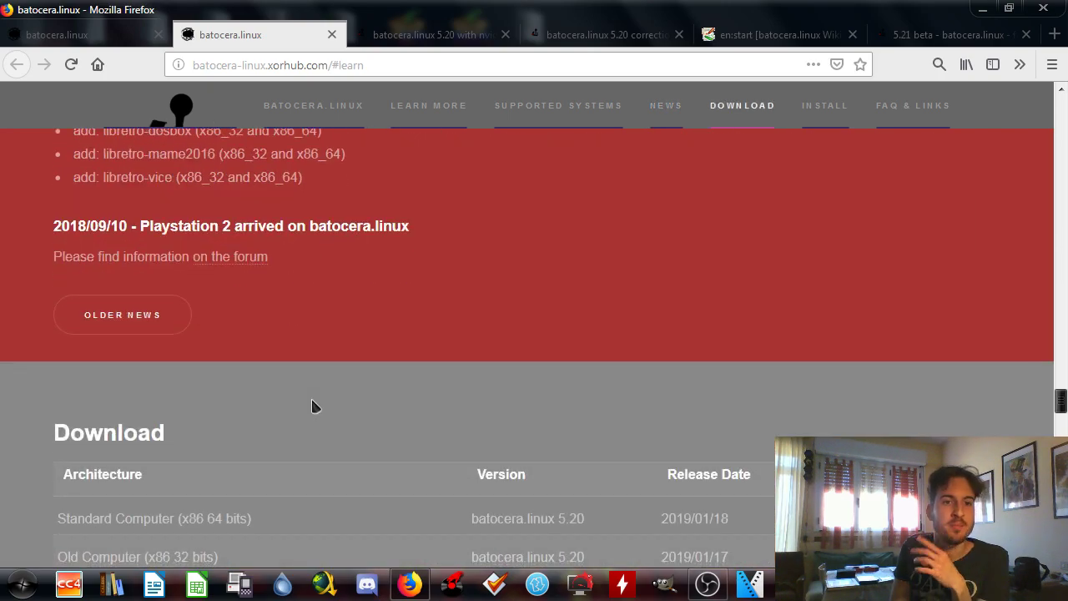
# Review the Download table and bring up the download prompt for the Standard Computer (x86 64 bits) image, dismissing it without saving
pyautogui.scroll(-2, 313, 406)
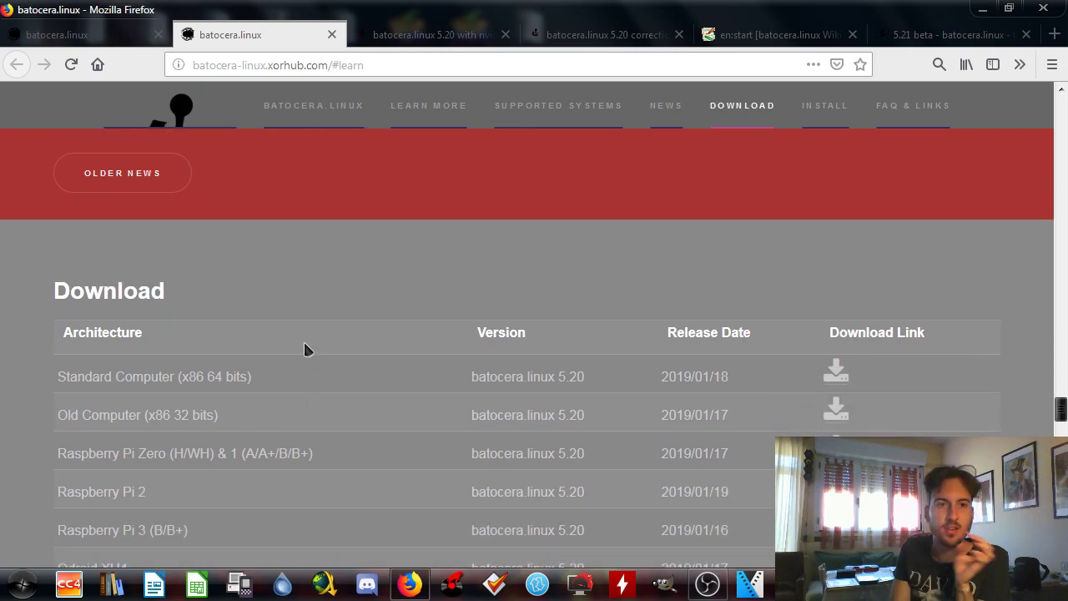
pyautogui.scroll(-3, 304, 342)
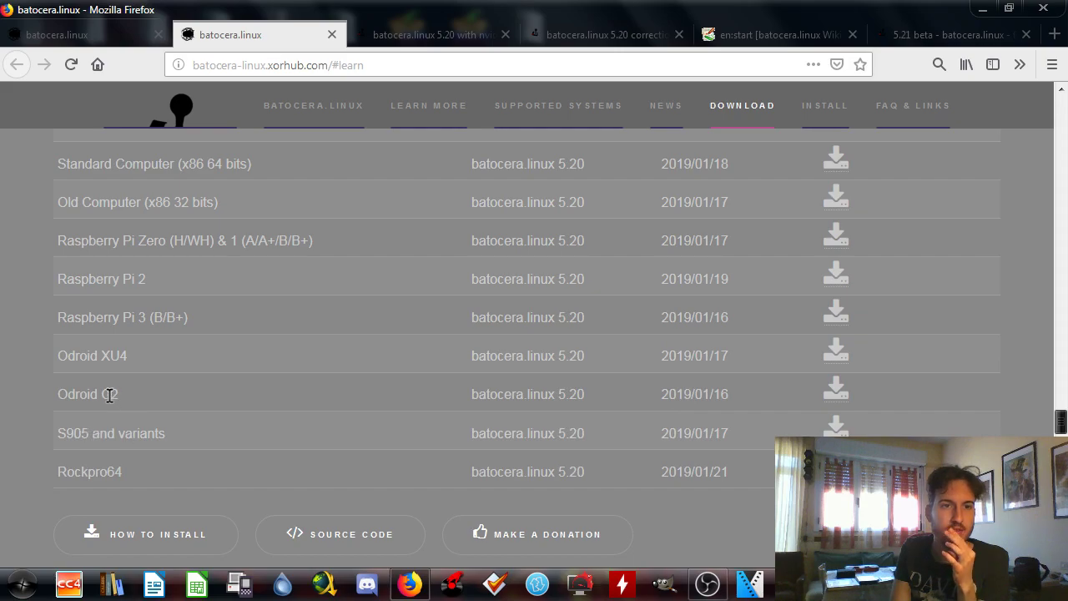
pyautogui.scroll(2, 138, 283)
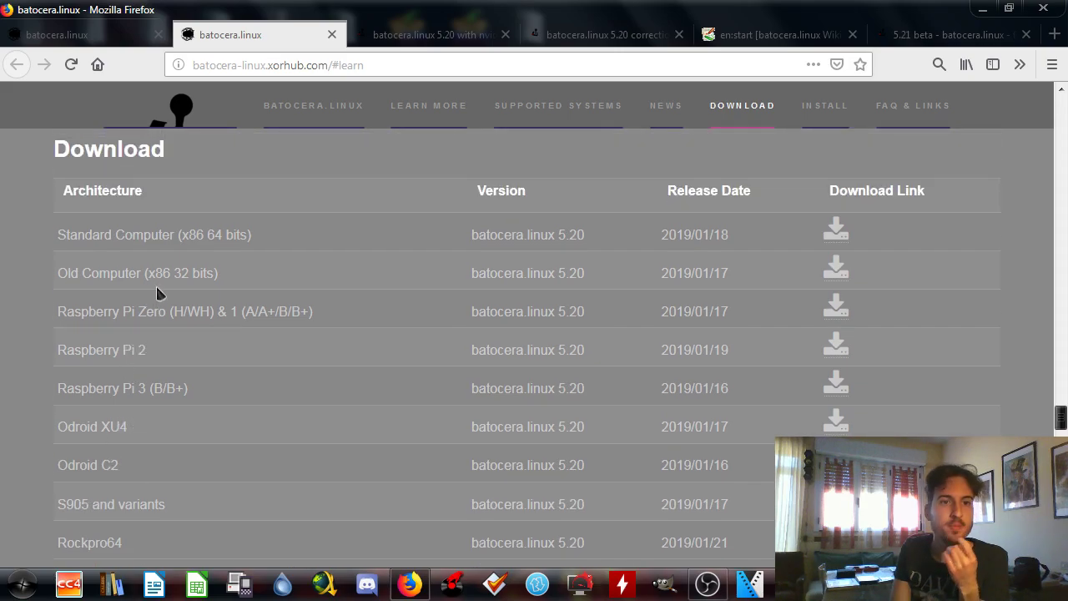
pyautogui.scroll(1, 174, 282)
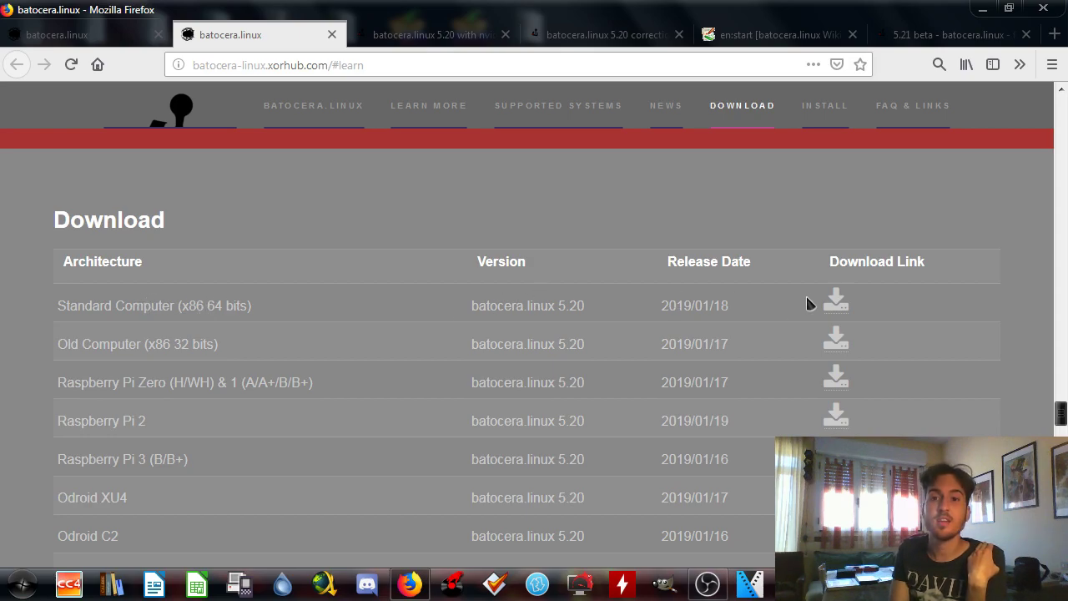
pyautogui.click(834, 304)
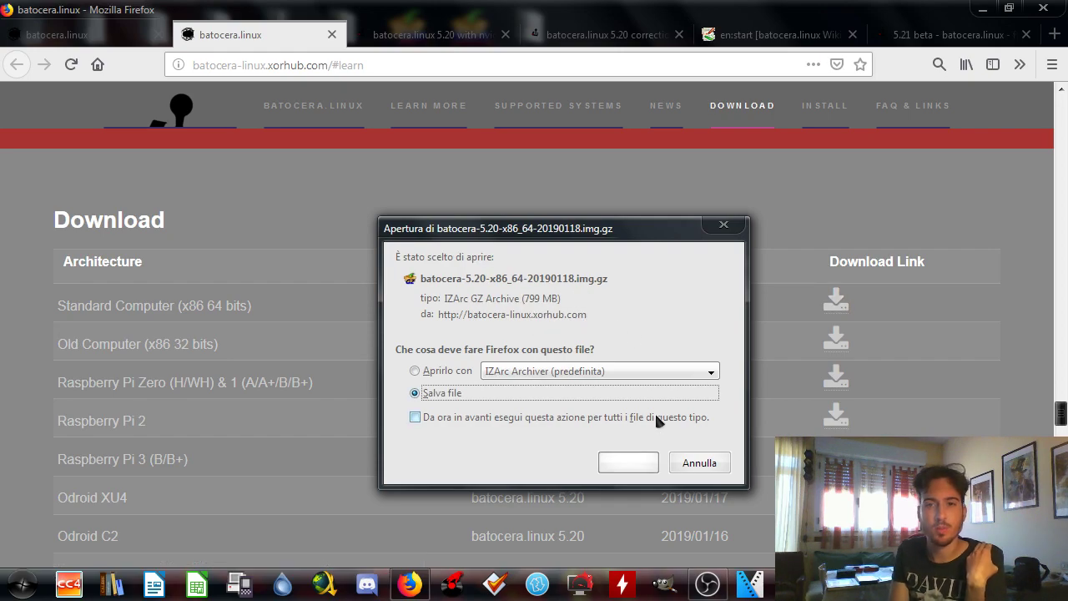
pyautogui.click(693, 470)
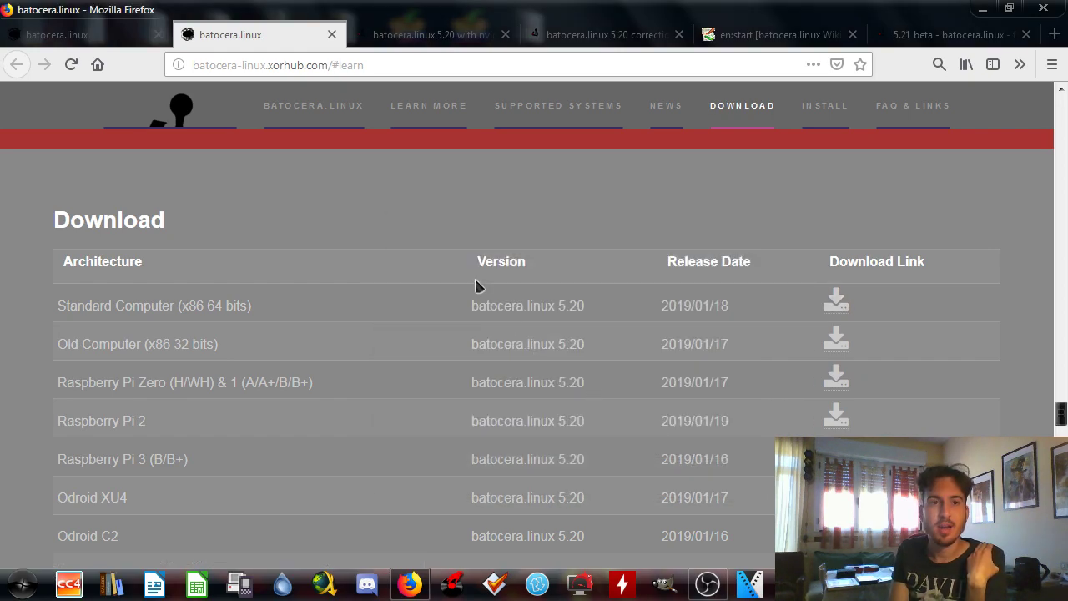
# Open the project's Source Code link in a new background tab
pyautogui.scroll(-5, 476, 286)
pyautogui.scroll(2, 306, 305)
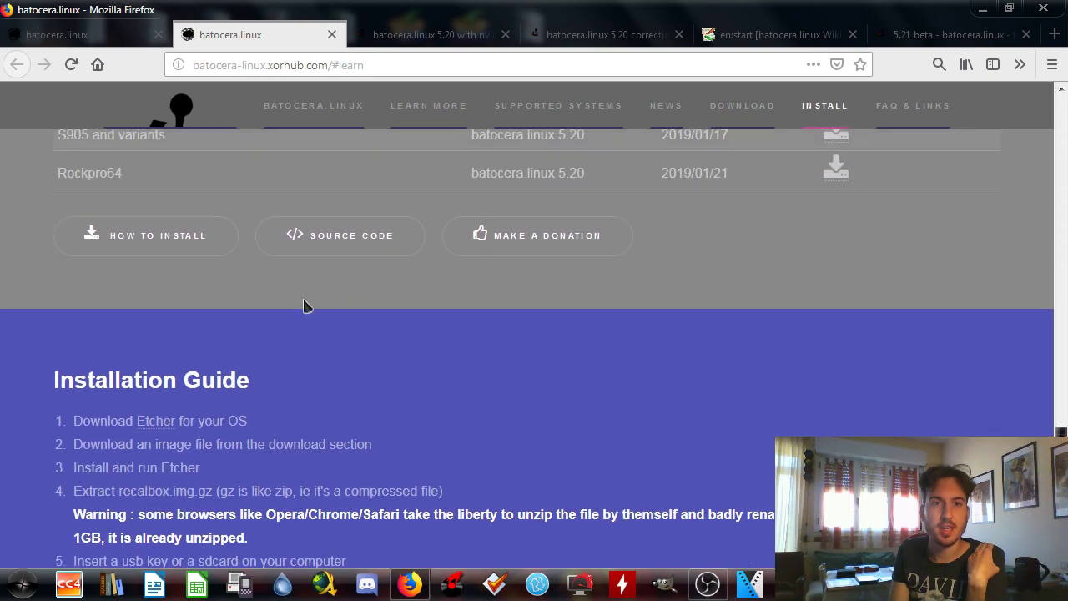
pyautogui.rightClick(352, 247)
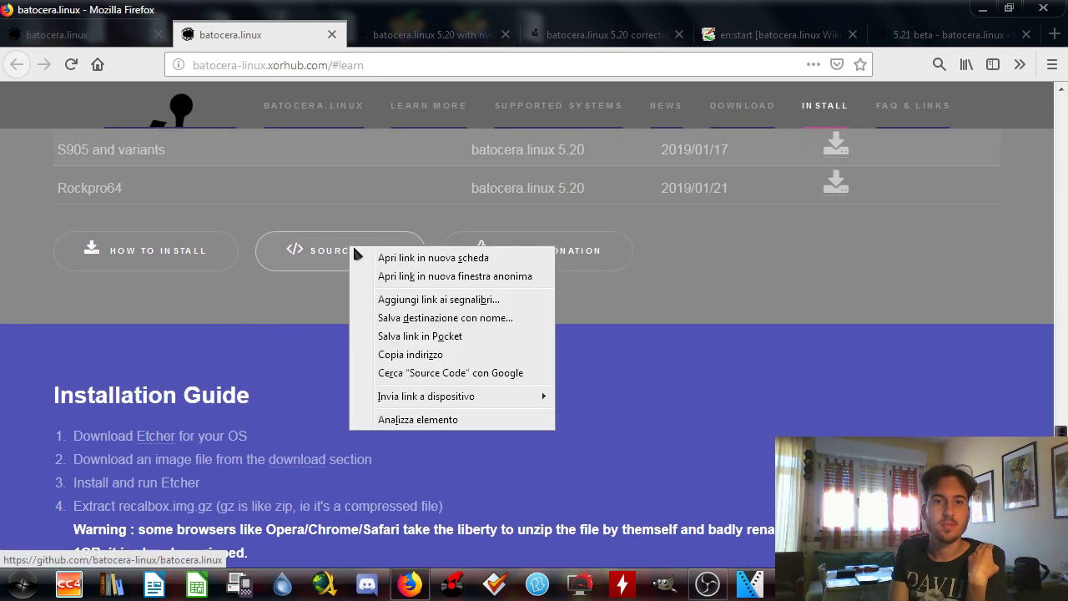
pyautogui.click(376, 254)
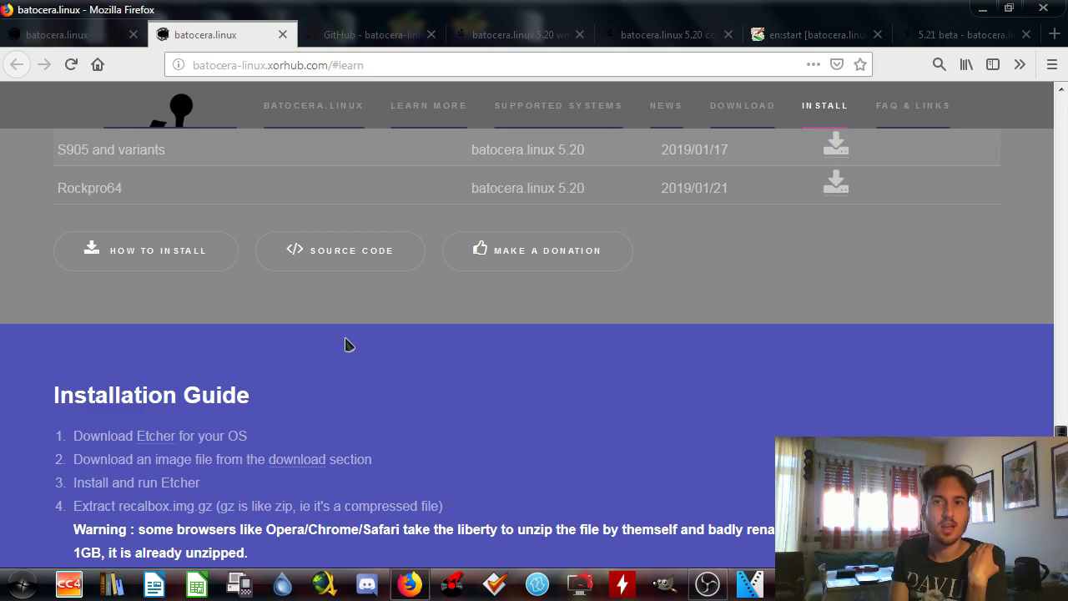
# Open the Etcher link from the Installation Guide's first instruction in a new background tab
pyautogui.scroll(-3, 345, 340)
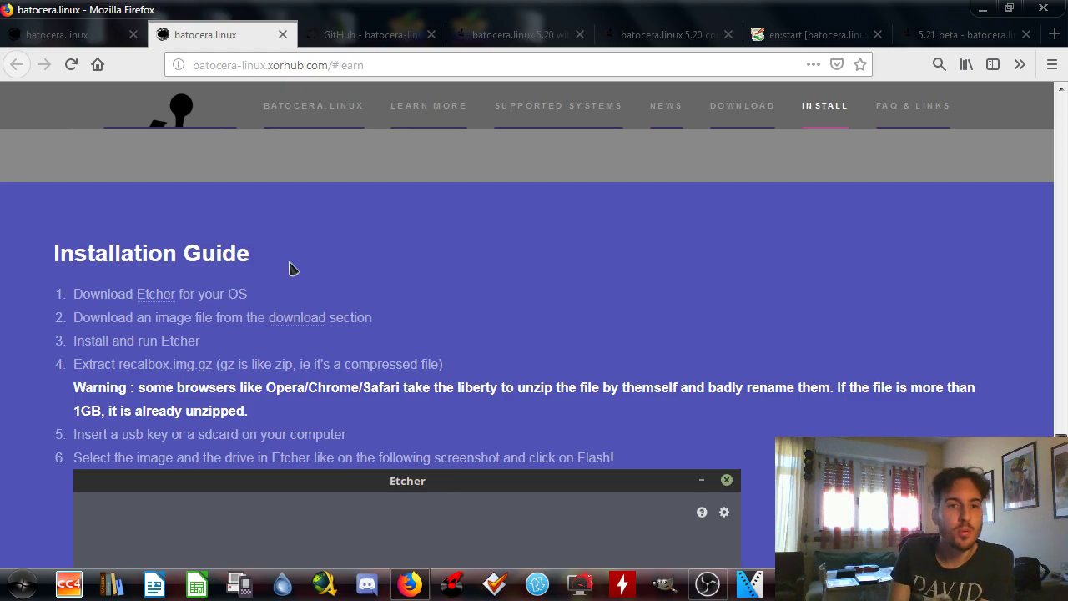
pyautogui.rightClick(157, 292)
pyautogui.click(193, 302)
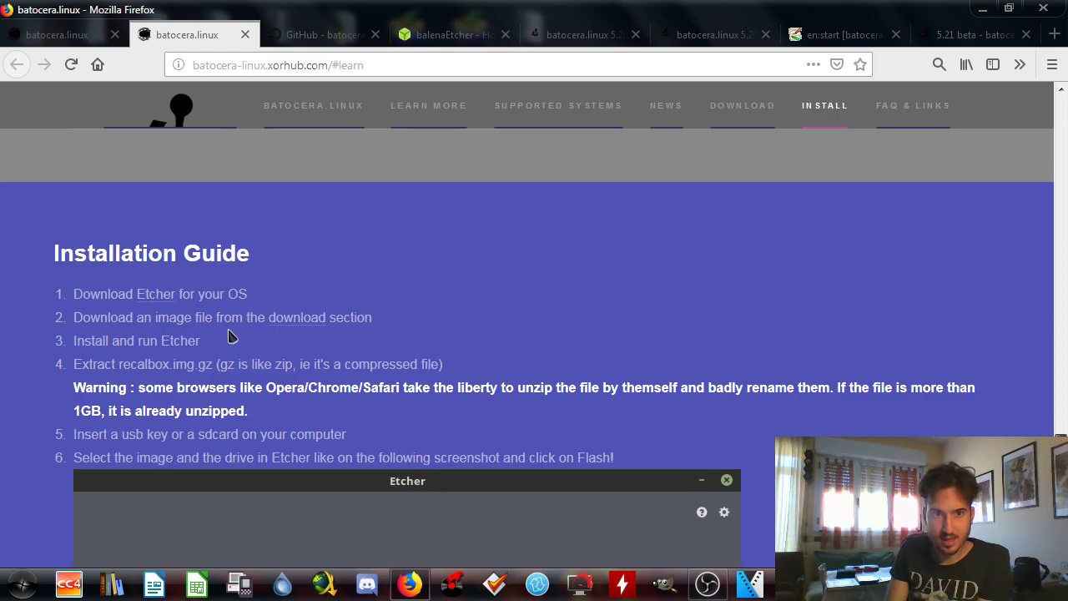
# Read the Installation Guide from the Etcher download through flashing the image and checking the files on the USB key or SD card
pyautogui.scroll(1, 250, 321)
pyautogui.scroll(-1, 284, 309)
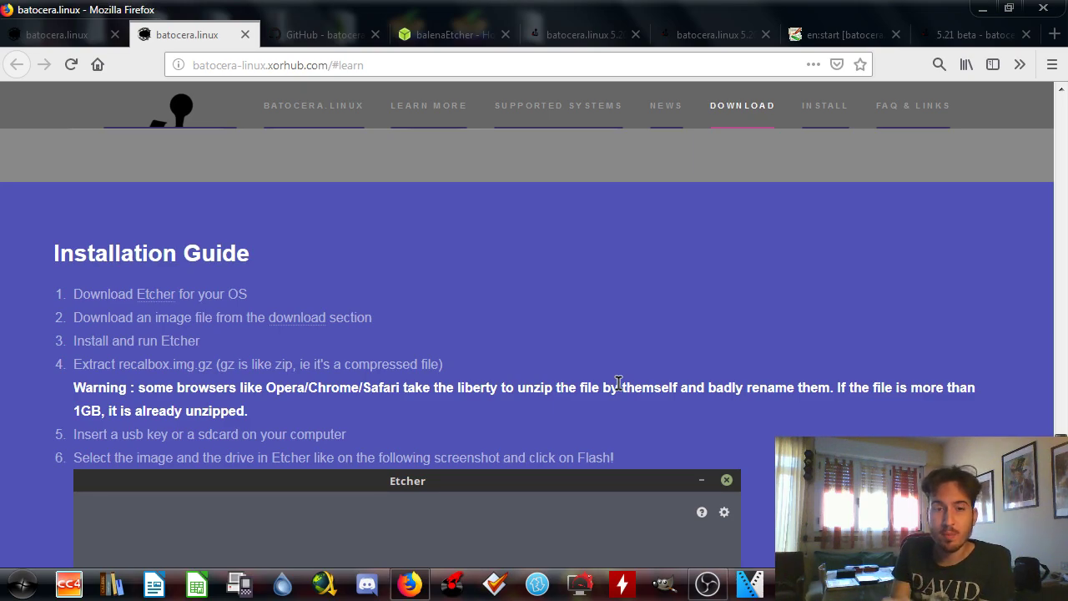
pyautogui.scroll(-2, 250, 410)
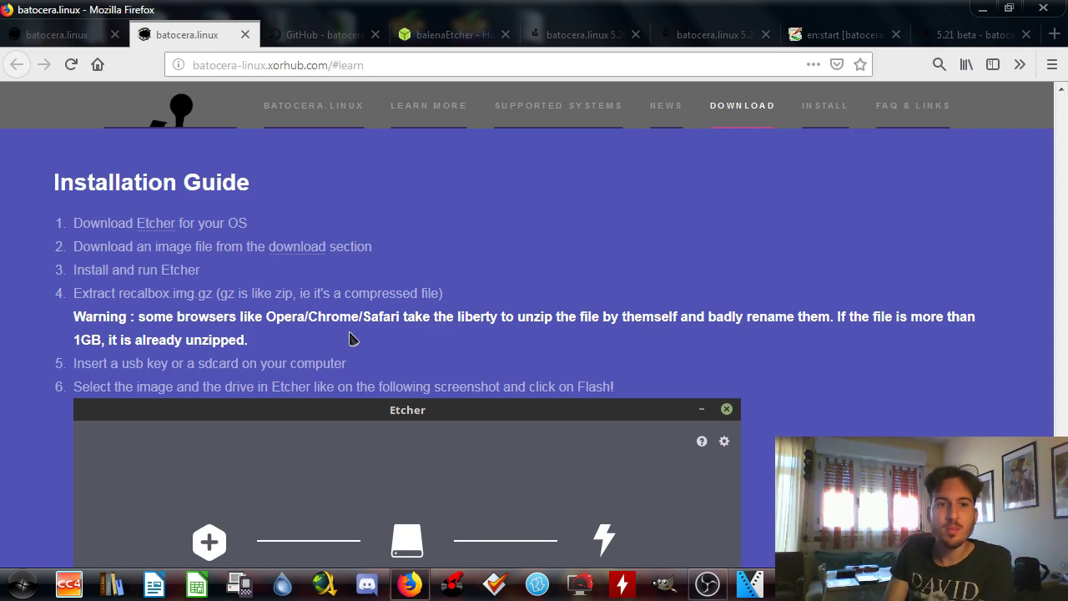
pyautogui.scroll(-3, 352, 337)
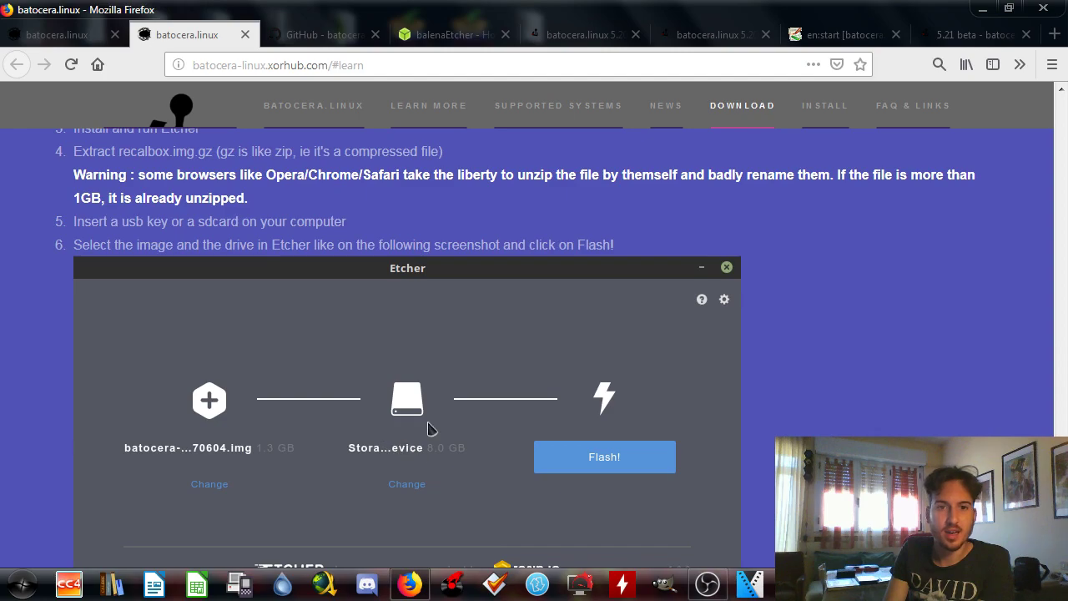
pyautogui.scroll(-7, 608, 482)
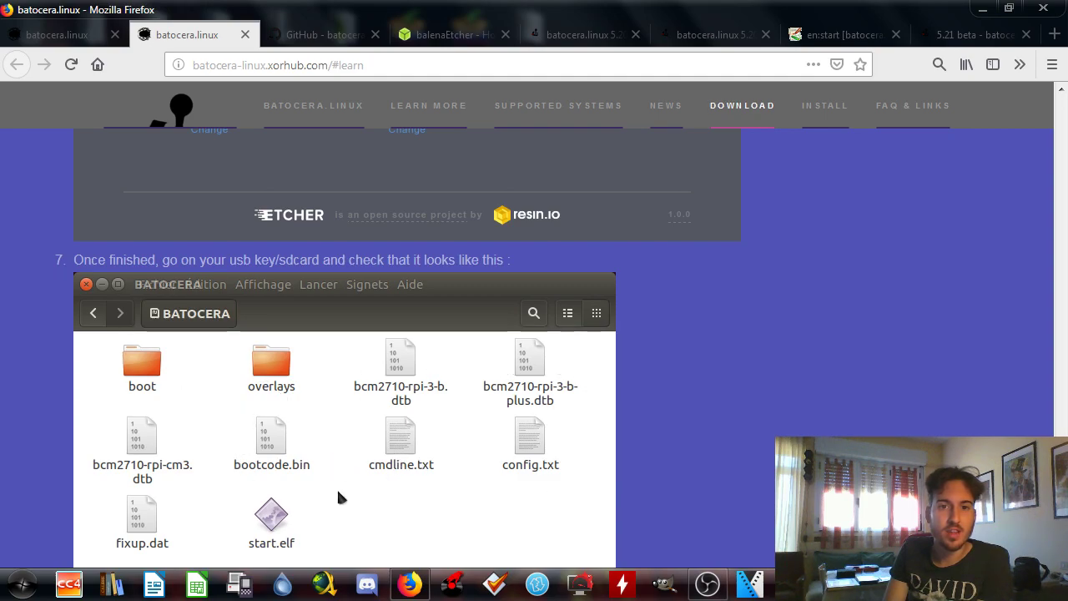
pyautogui.scroll(-4, 526, 539)
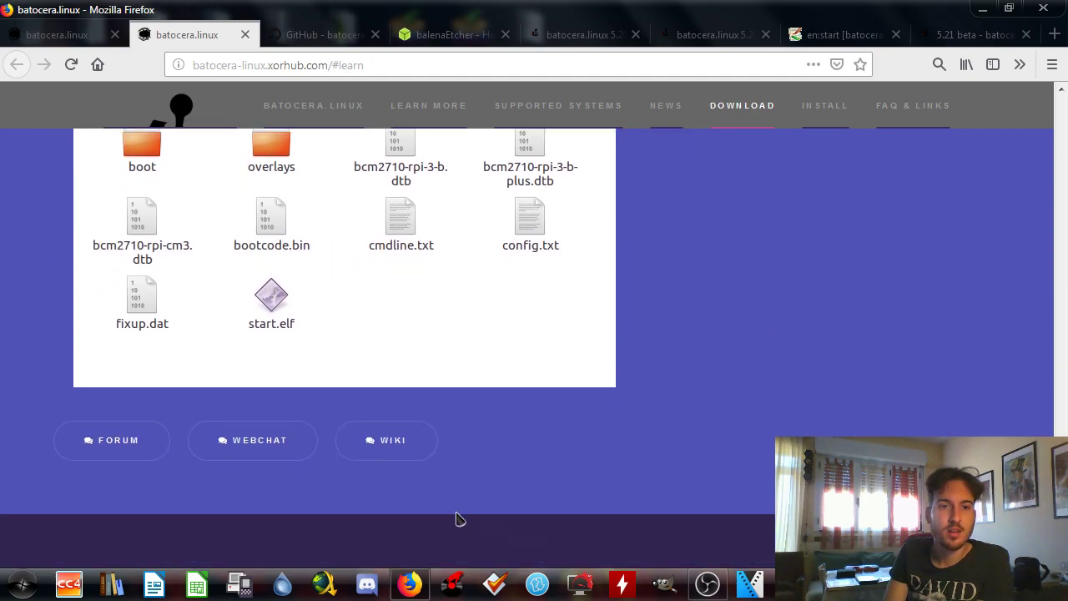
# Open the Forum, Webchat and Wiki links below the Installation Guide in separate background tabs
pyautogui.scroll(-5, 458, 517)
pyautogui.scroll(2, 142, 317)
pyautogui.rightClick(145, 310)
pyautogui.click(184, 325)
pyautogui.rightClick(284, 315)
pyautogui.click(315, 327)
pyautogui.rightClick(377, 310)
pyautogui.click(402, 329)
# Open the Nvidia "see here" link from the first FAQ & links answer in a new background tab
pyautogui.scroll(-5, 446, 417)
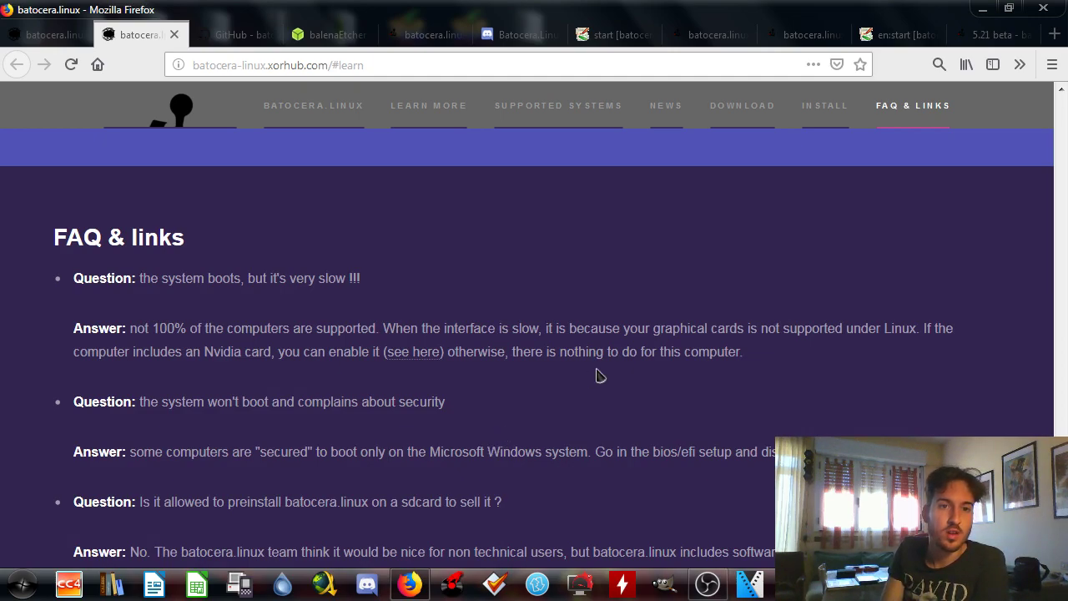
pyautogui.scroll(-2, 413, 387)
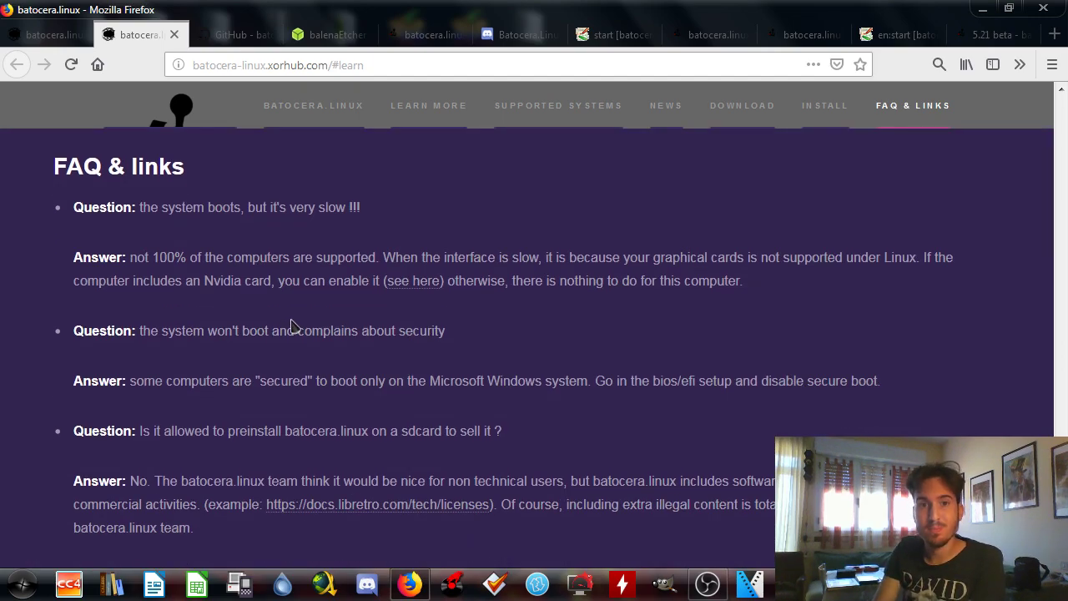
pyautogui.rightClick(414, 284)
pyautogui.click(441, 299)
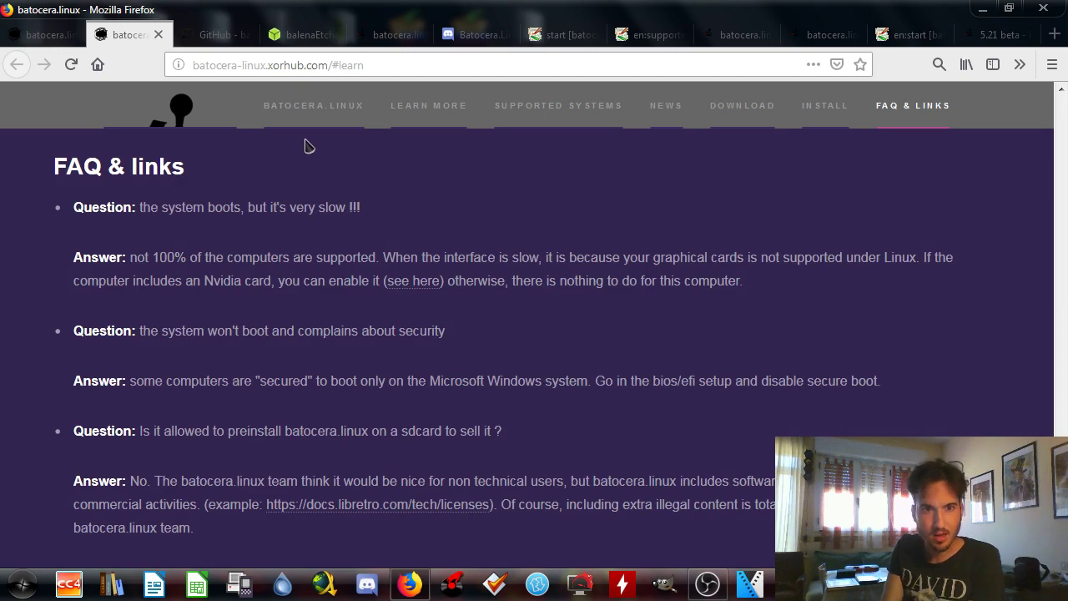
# Read the remaining FAQ answers, other retro distributions and tools, and close the batocera.linux page
pyautogui.scroll(-2, 250, 350)
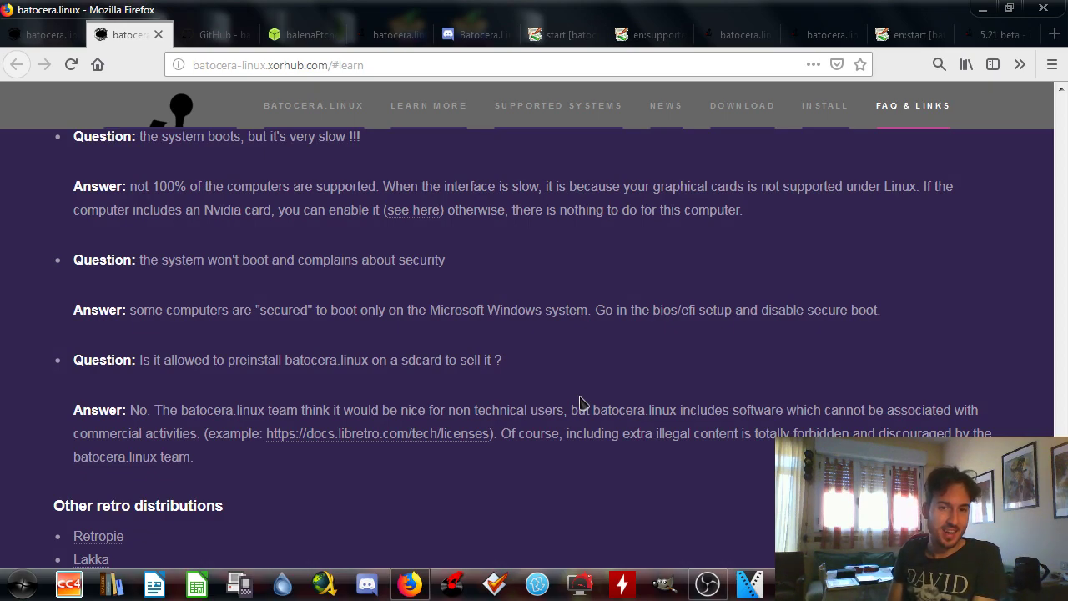
pyautogui.scroll(-4, 586, 307)
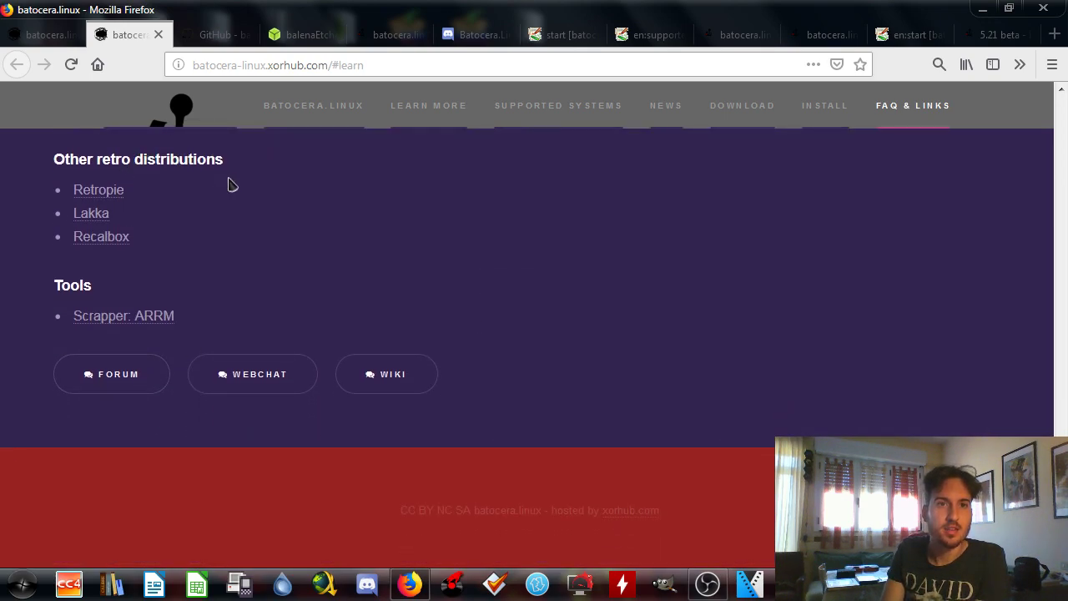
pyautogui.click(158, 35)
# Look over the batocera.linux GitHub repository's releases, file list and README, and close the page
pyautogui.scroll(-3, 515, 338)
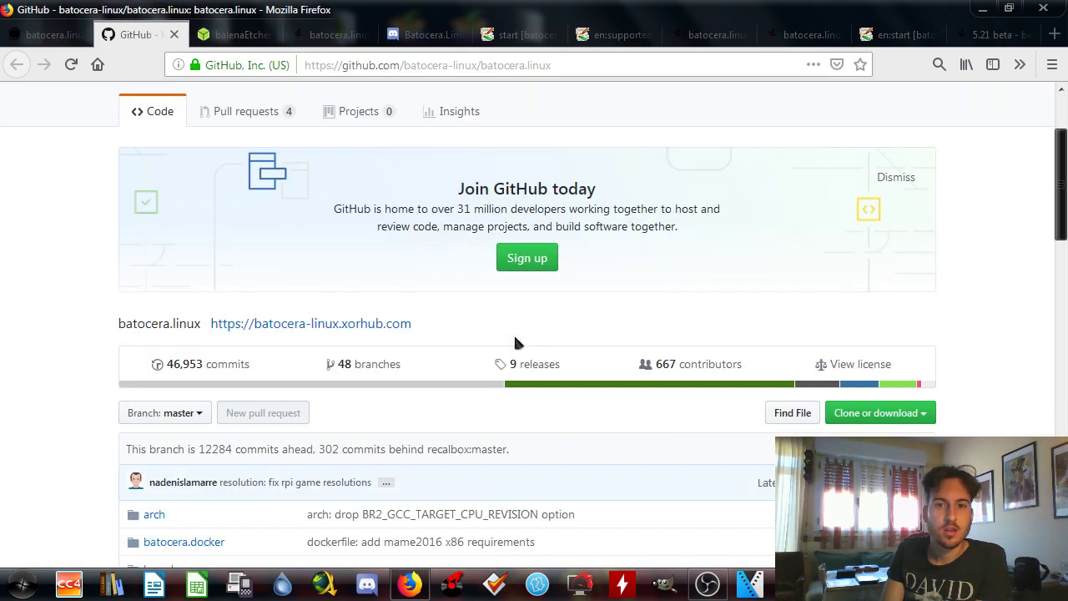
pyautogui.click(529, 286)
pyautogui.scroll(-3, 517, 294)
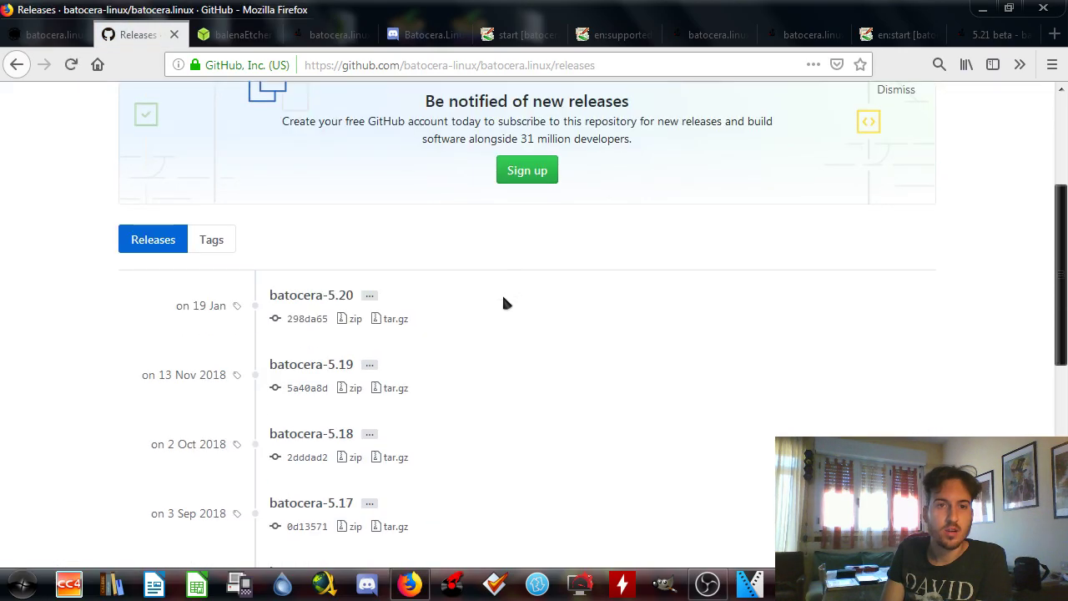
pyautogui.click(20, 65)
pyautogui.scroll(-10, 590, 350)
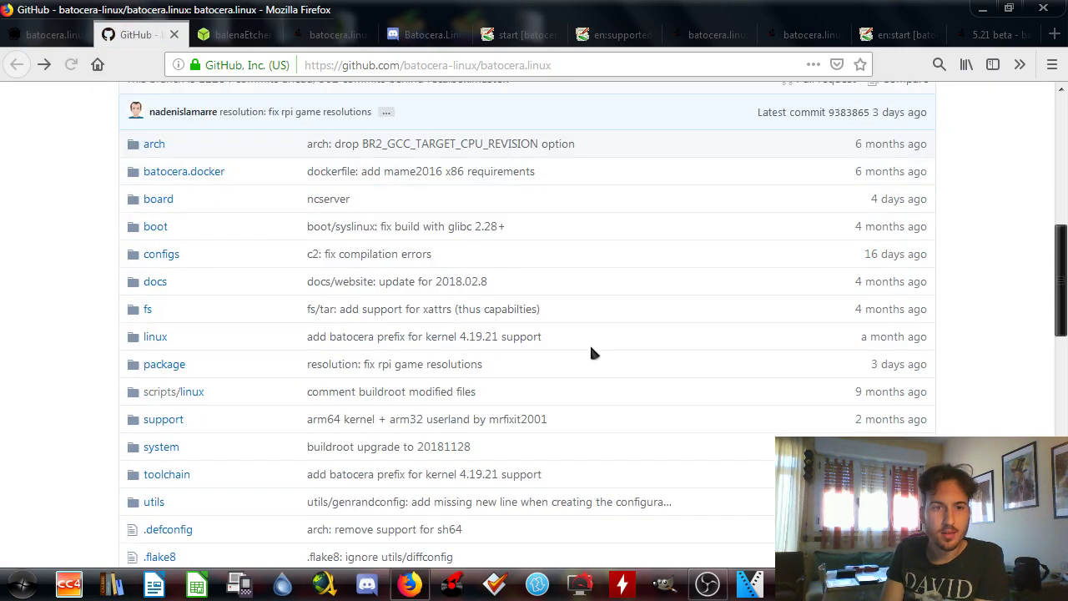
pyautogui.scroll(-3, 592, 353)
pyautogui.scroll(1, 591, 353)
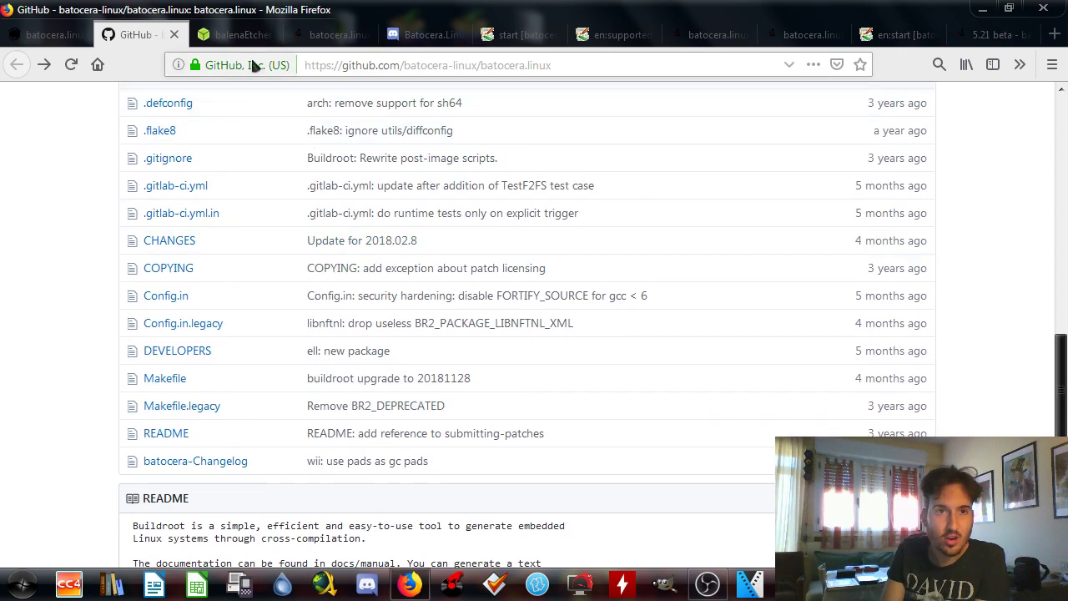
pyautogui.click(174, 35)
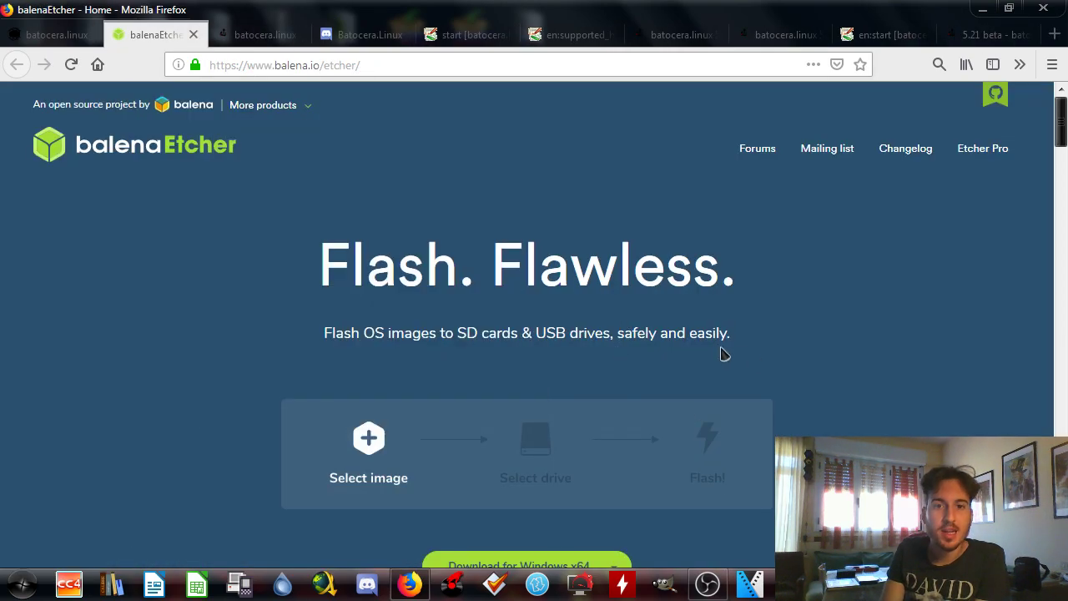
# Check Etcher's Windows x64 installer and 64-bit portable downloads without saving either file, and close the Etcher page
pyautogui.scroll(-3, 751, 350)
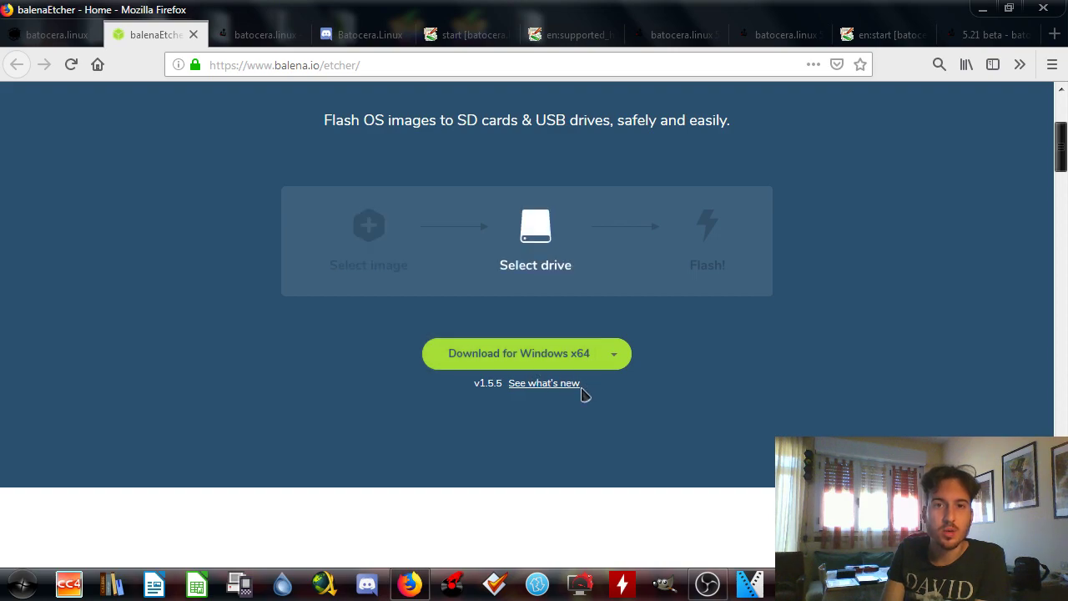
pyautogui.click(504, 360)
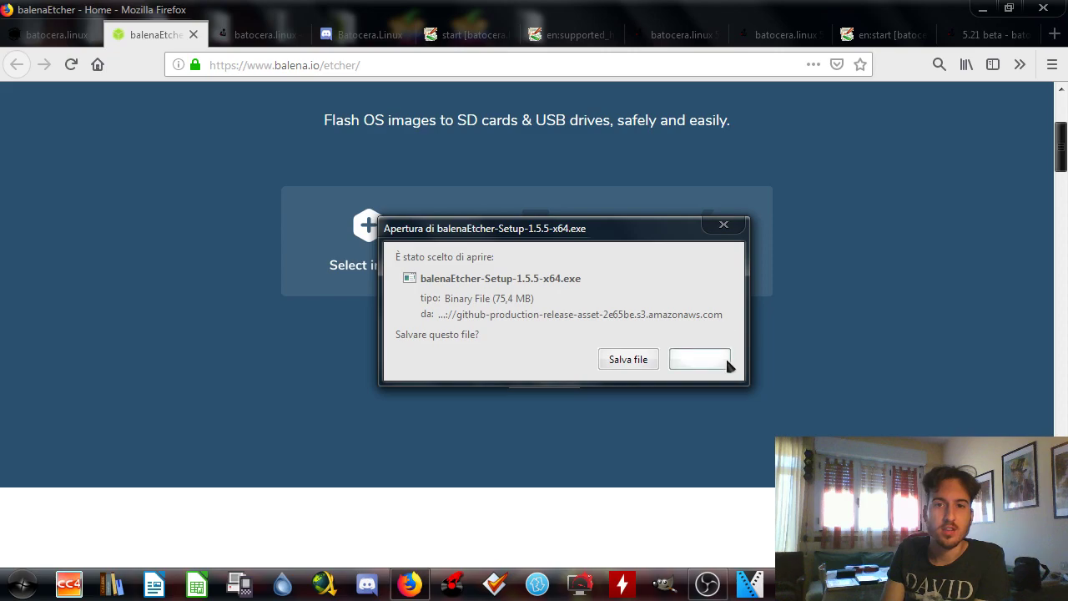
pyautogui.click(721, 364)
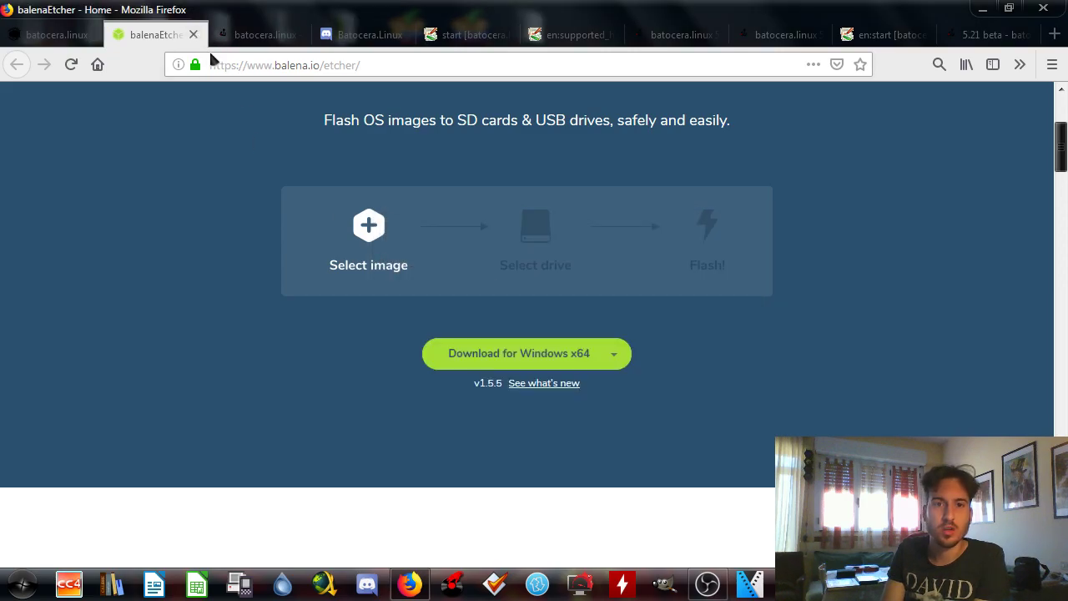
pyautogui.click(614, 359)
pyautogui.scroll(-3, 665, 392)
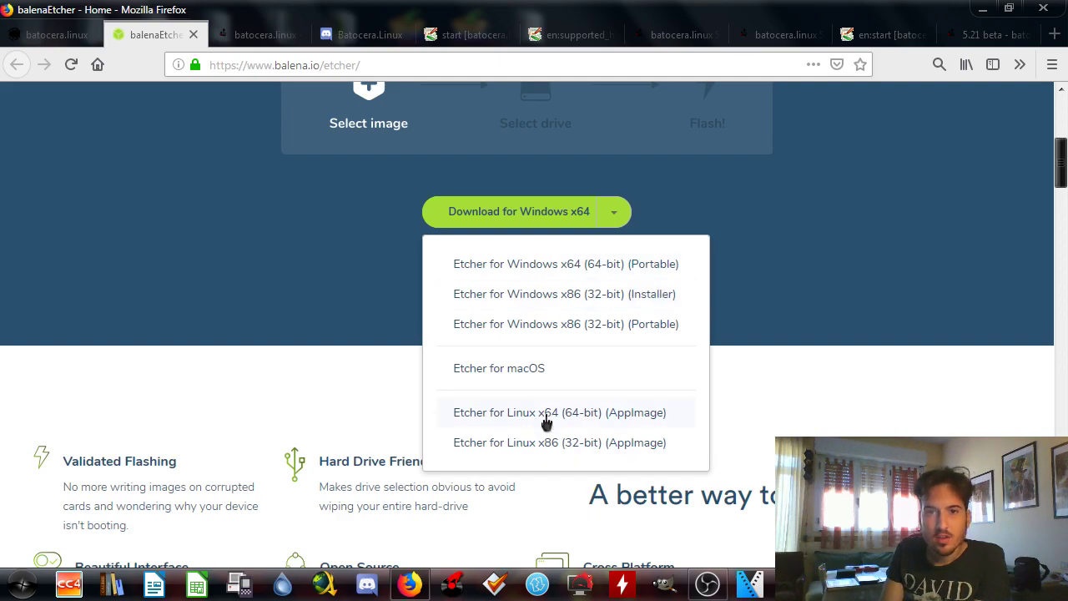
pyautogui.click(627, 265)
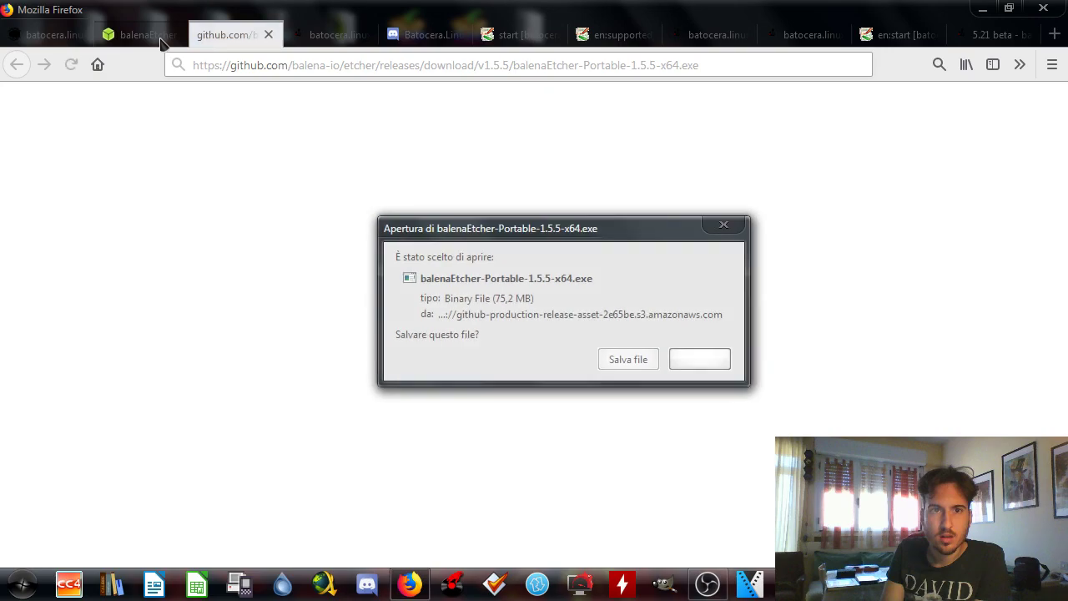
pyautogui.click(683, 353)
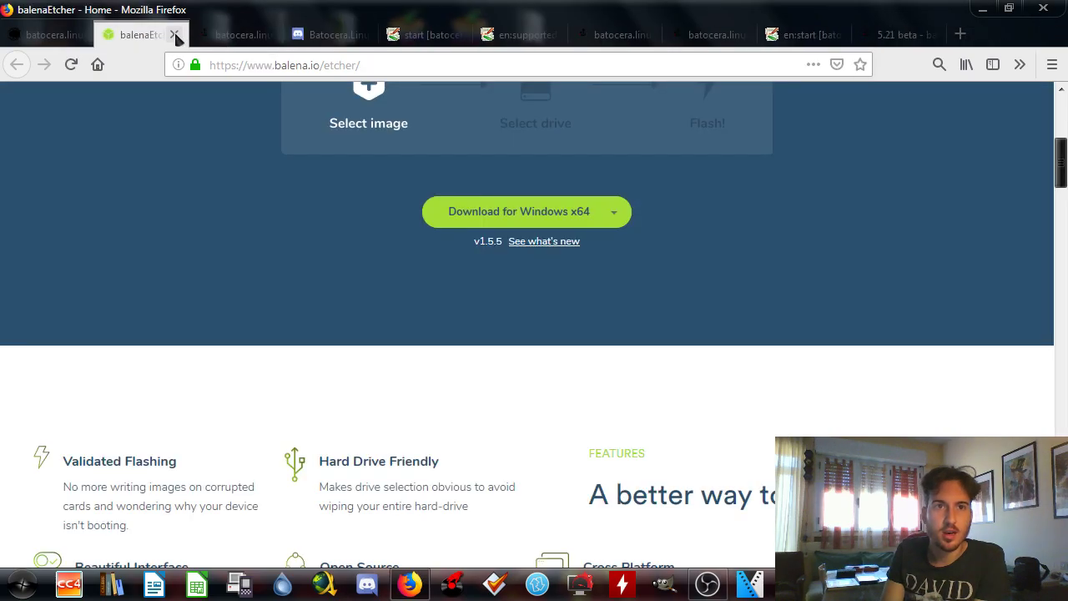
pyautogui.click(174, 32)
# Look over the forum's discussion list and the Batocera.Linux Discord invite, and close both pages
pyautogui.scroll(-3, 555, 259)
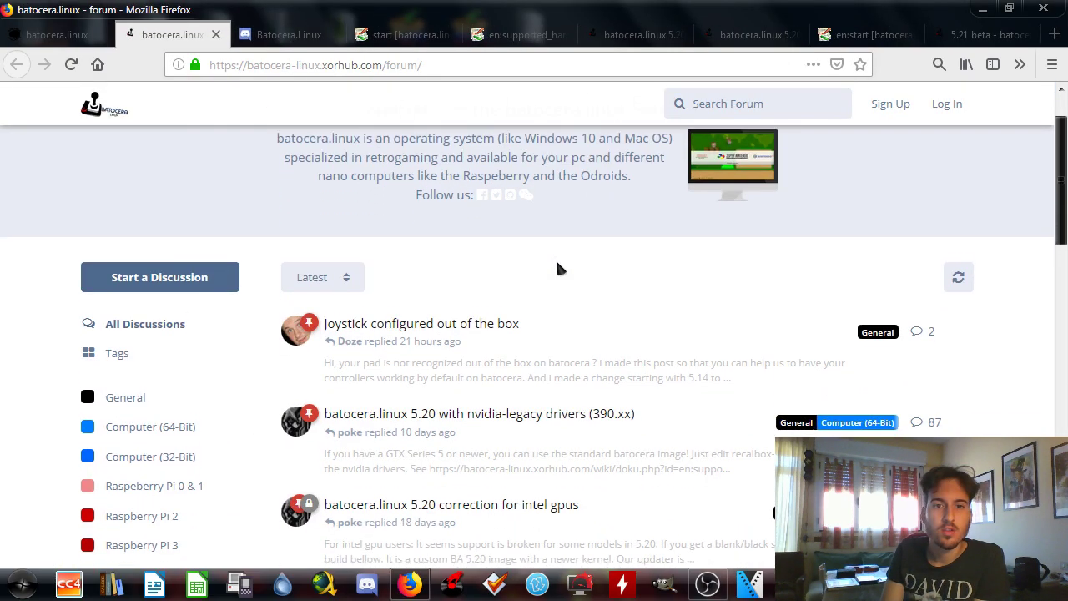
pyautogui.click(216, 35)
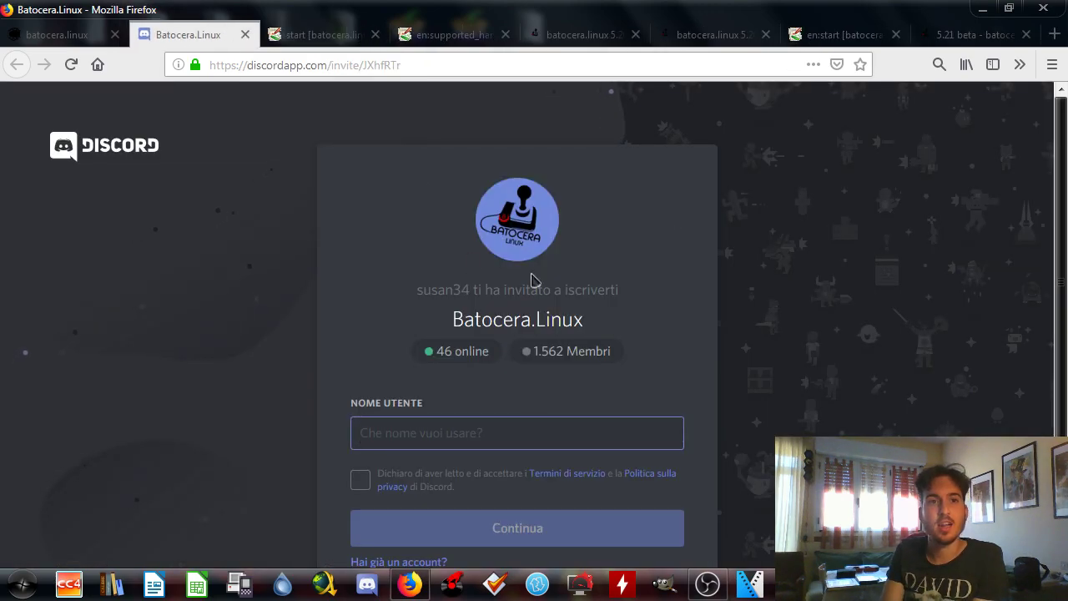
pyautogui.click(245, 34)
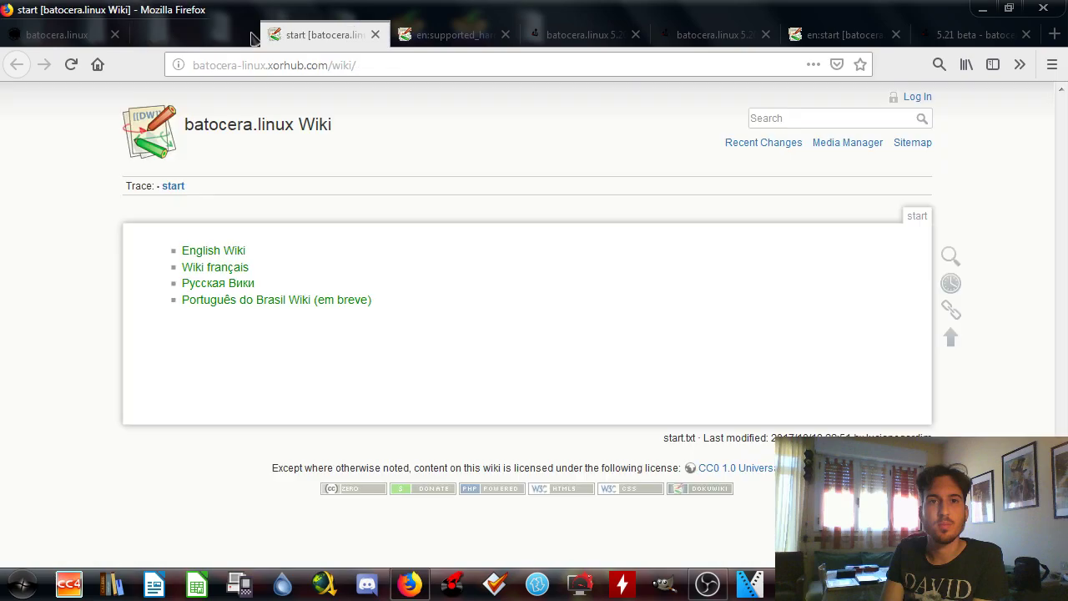
# Open the English Wiki and read the Supported hardware page from Nano computers through the Nvidia drivers section
pyautogui.click(240, 252)
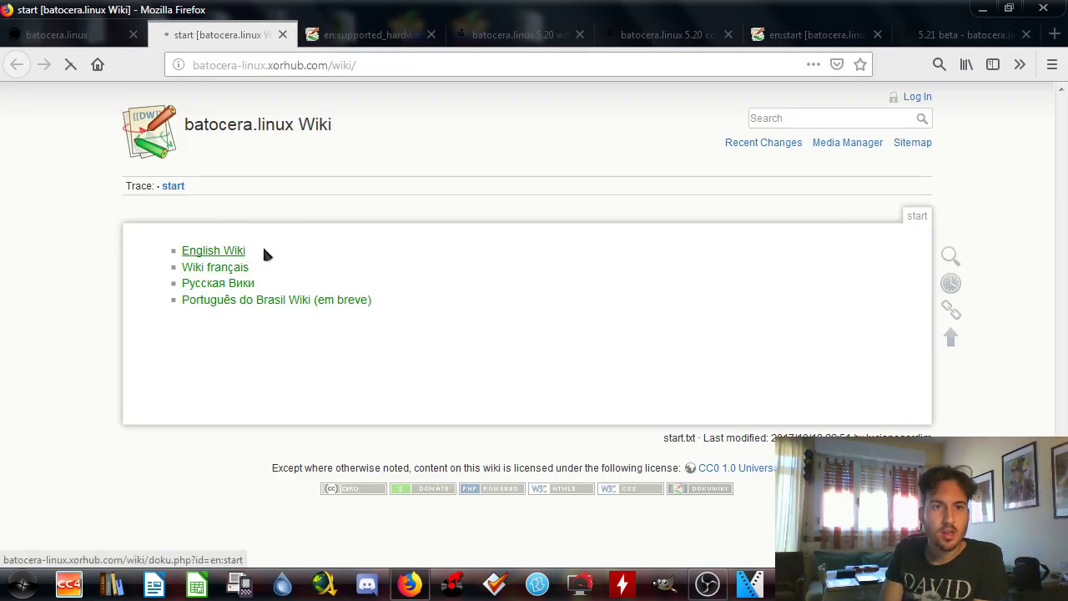
pyautogui.click(359, 35)
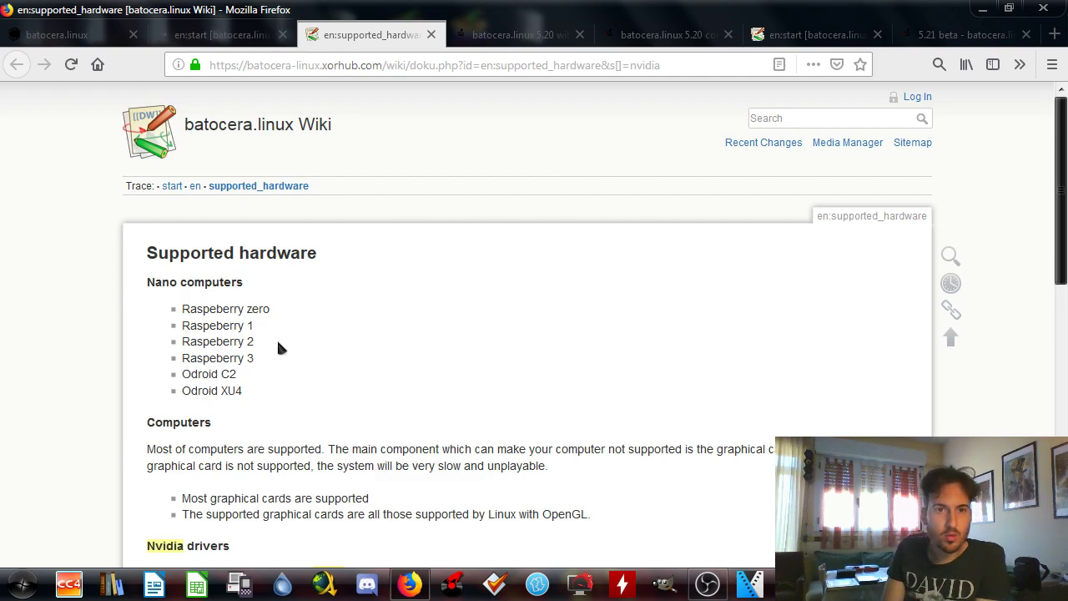
pyautogui.scroll(-2, 262, 413)
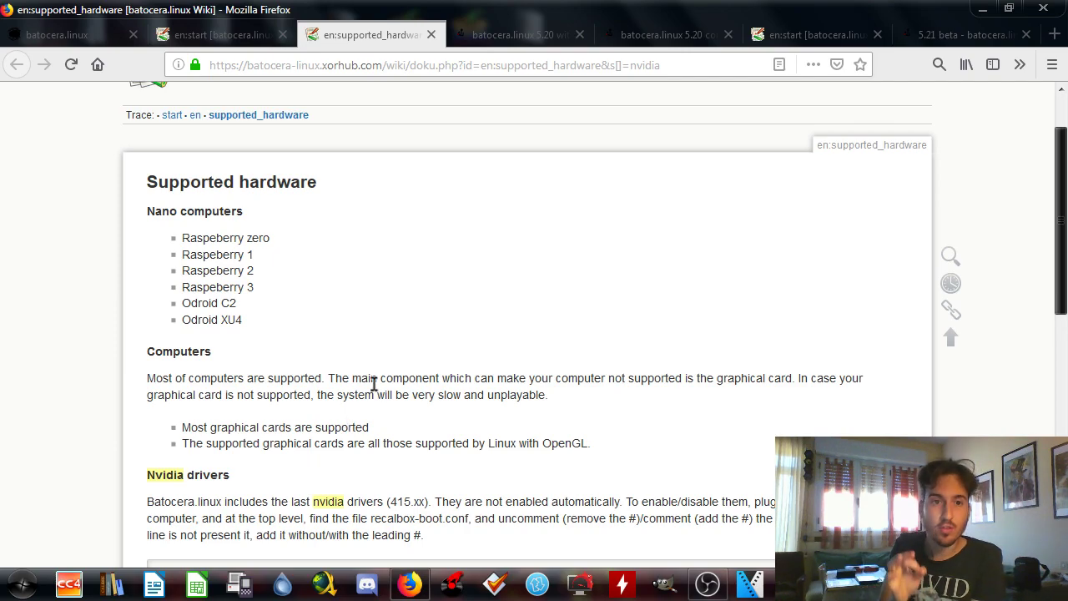
pyautogui.scroll(-2, 414, 438)
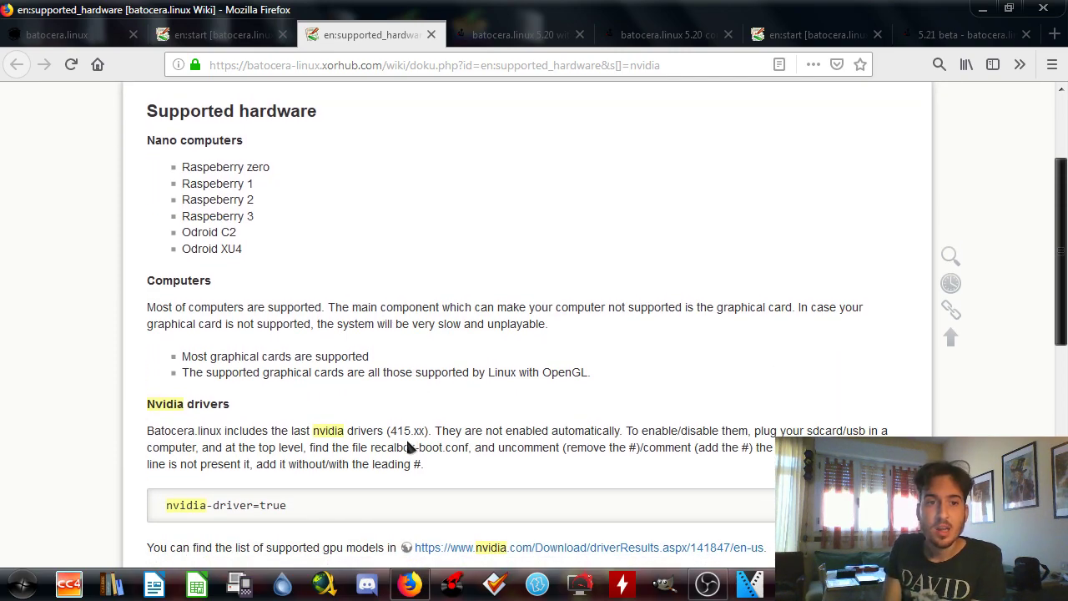
pyautogui.scroll(-3, 413, 443)
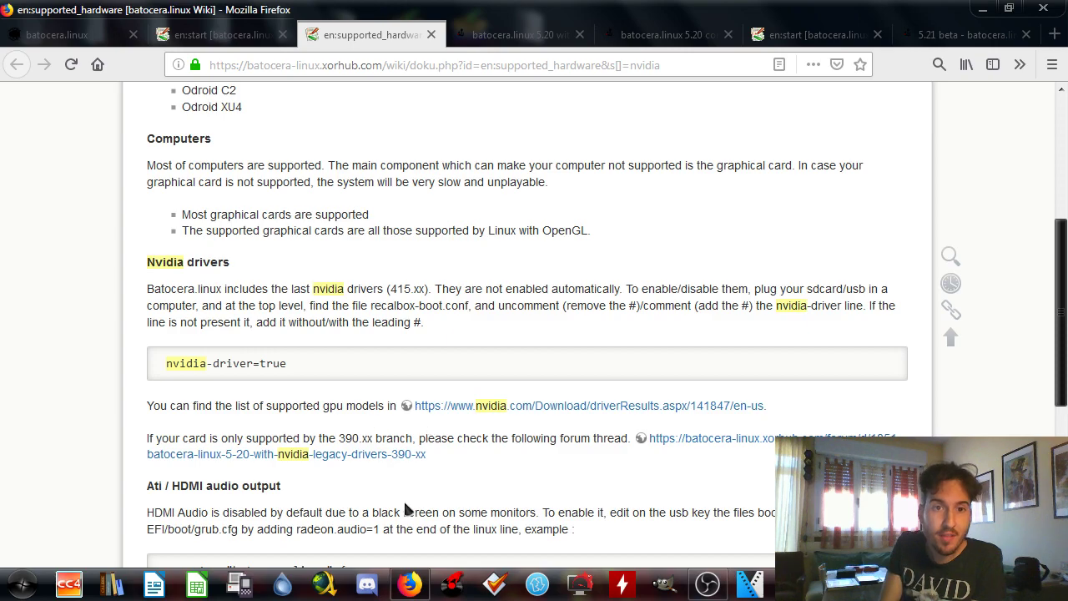
# Highlight the recalbox-boot.conf instruction and the nvidia-driver=true line while reading the Nvidia drivers section
pyautogui.moveTo(368, 306); pyautogui.dragTo(756, 307)
pyautogui.moveTo(161, 372); pyautogui.dragTo(218, 377)
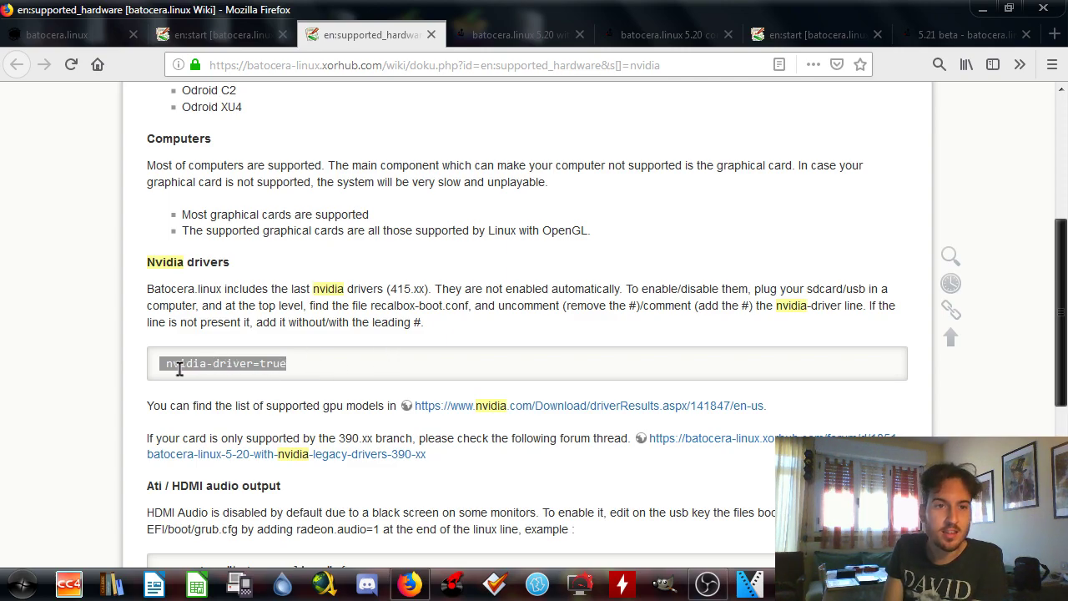
pyautogui.click(312, 367)
pyautogui.scroll(-2, 311, 366)
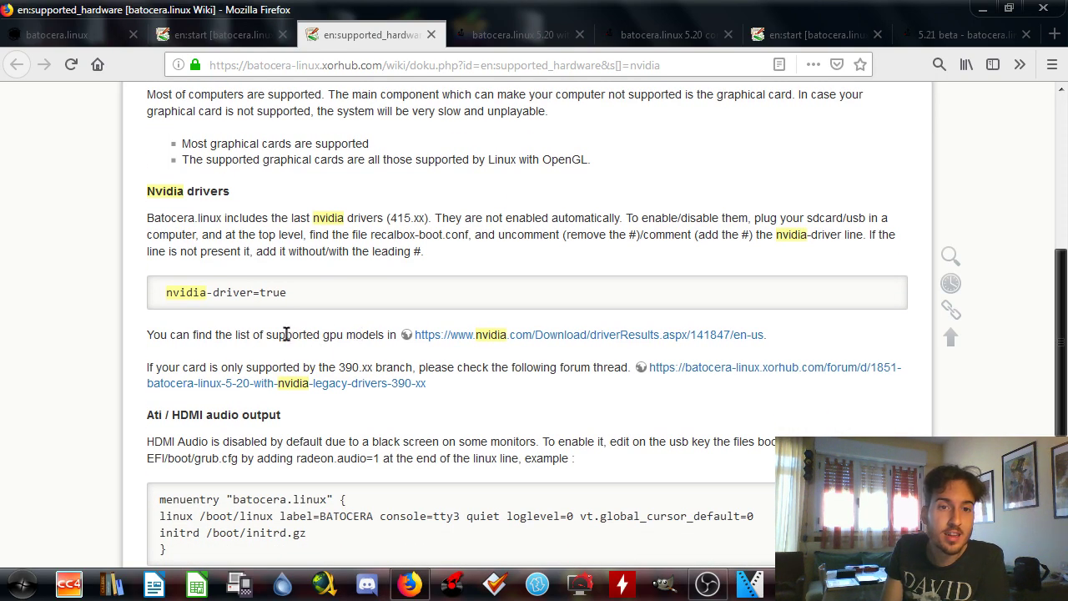
# Open the NVIDIA link to the supported GPU models in a new tab and switch to it
pyautogui.rightClick(447, 335)
pyautogui.click(501, 344)
pyautogui.click(451, 34)
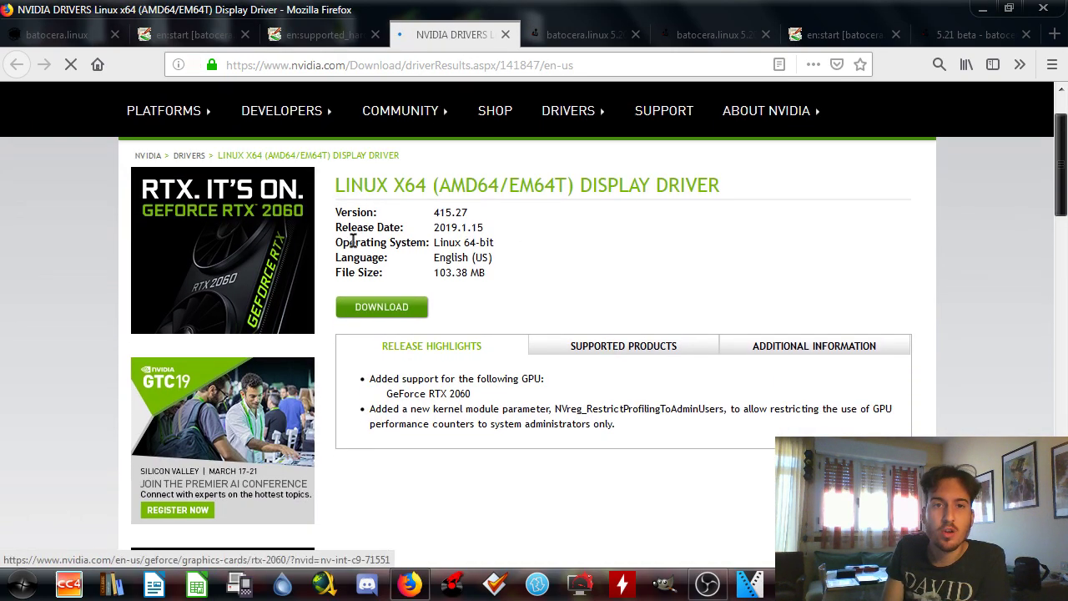
# Try to find 740 in the text of the NVIDIA driver page
pyautogui.click(591, 357)
pyautogui.scroll(-10, 591, 356)
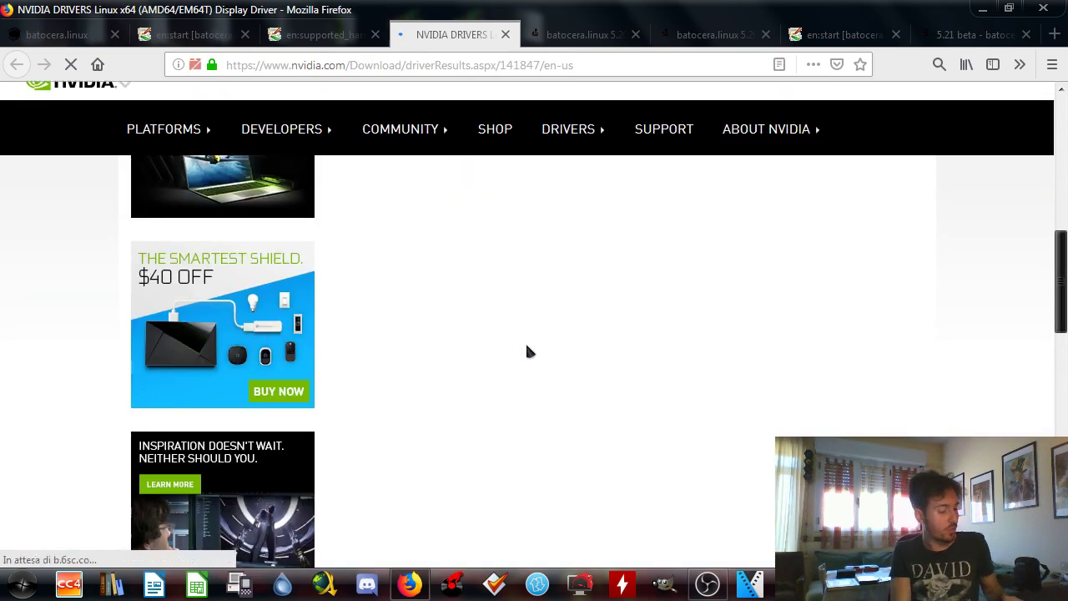
pyautogui.hotkey('ctrl', 'f')
pyautogui.write('740')
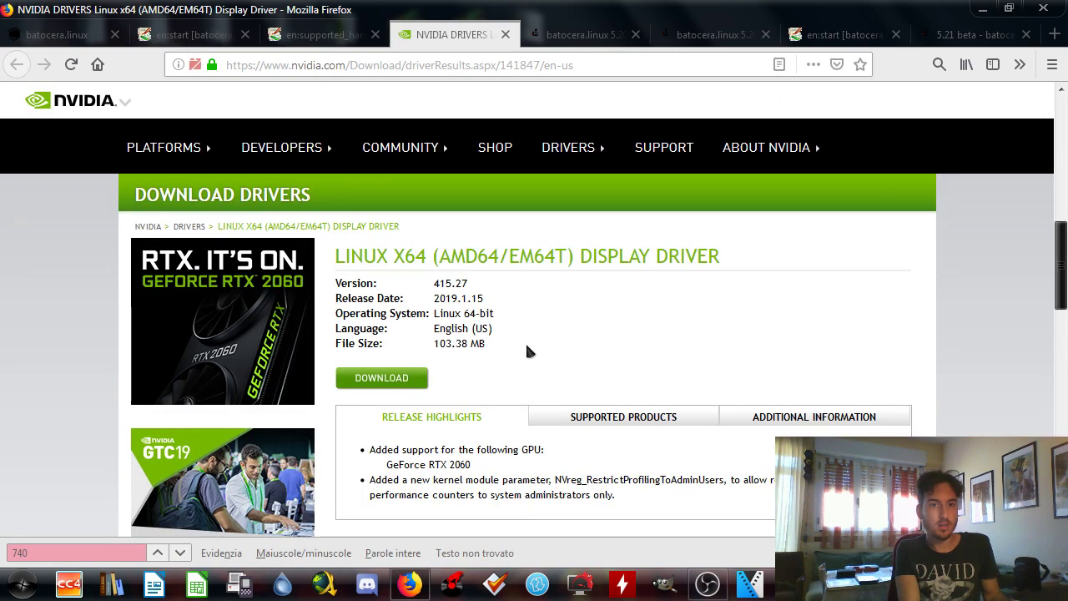
pyautogui.press('BackSpace')
pyautogui.press('BackSpace')
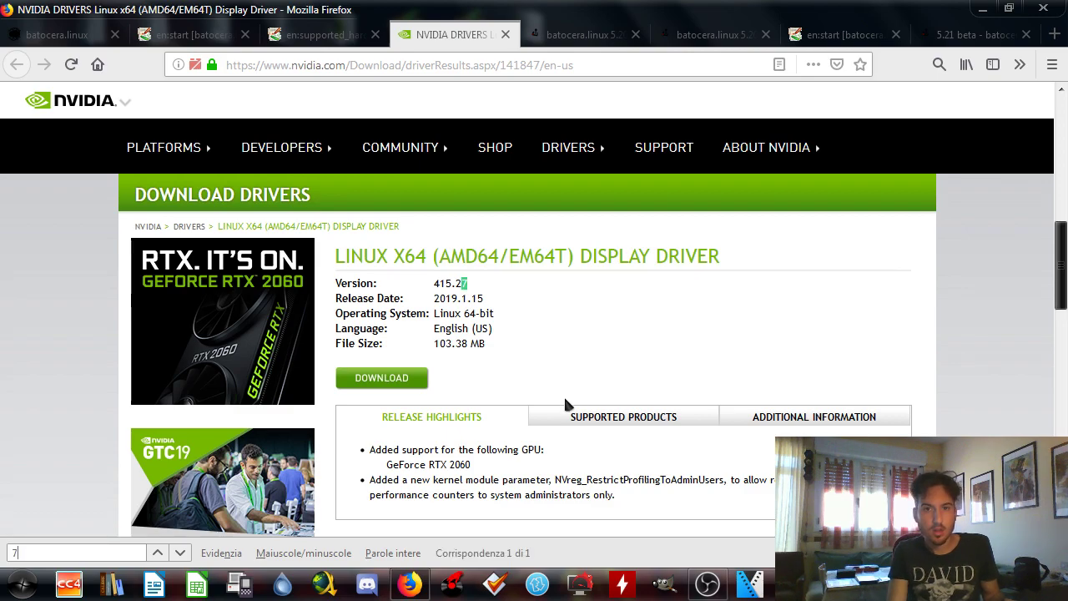
# Find 740 in the driver's Supported Products, highlight GeForce GT 740M, check the remaining series and close the NVIDIA page
pyautogui.click(567, 415)
pyautogui.click(73, 554)
pyautogui.write('40')
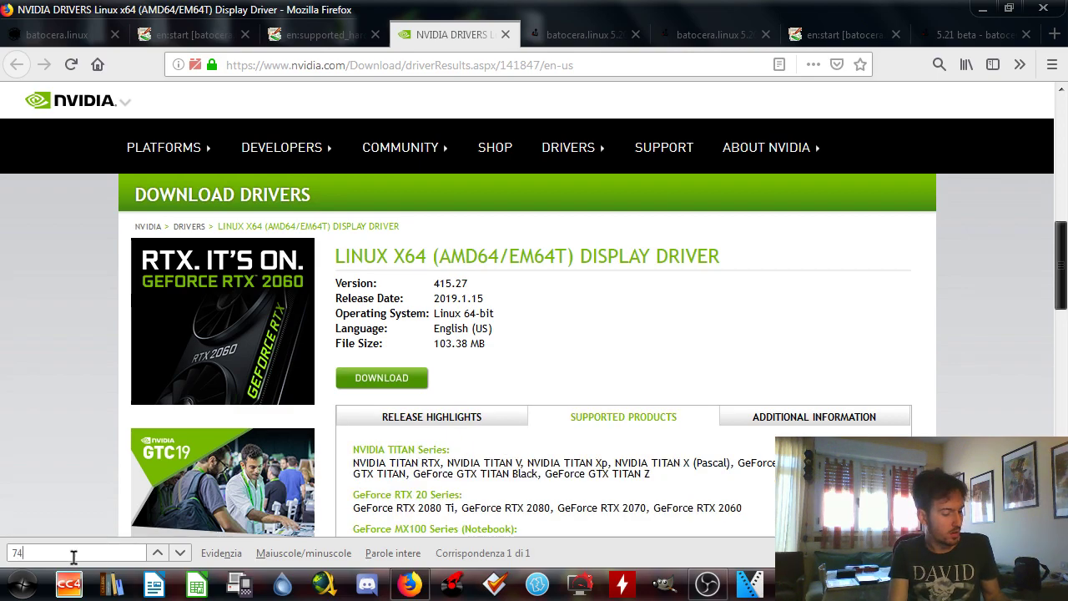
pyautogui.click(179, 551)
pyautogui.moveTo(499, 364); pyautogui.dragTo(591, 369)
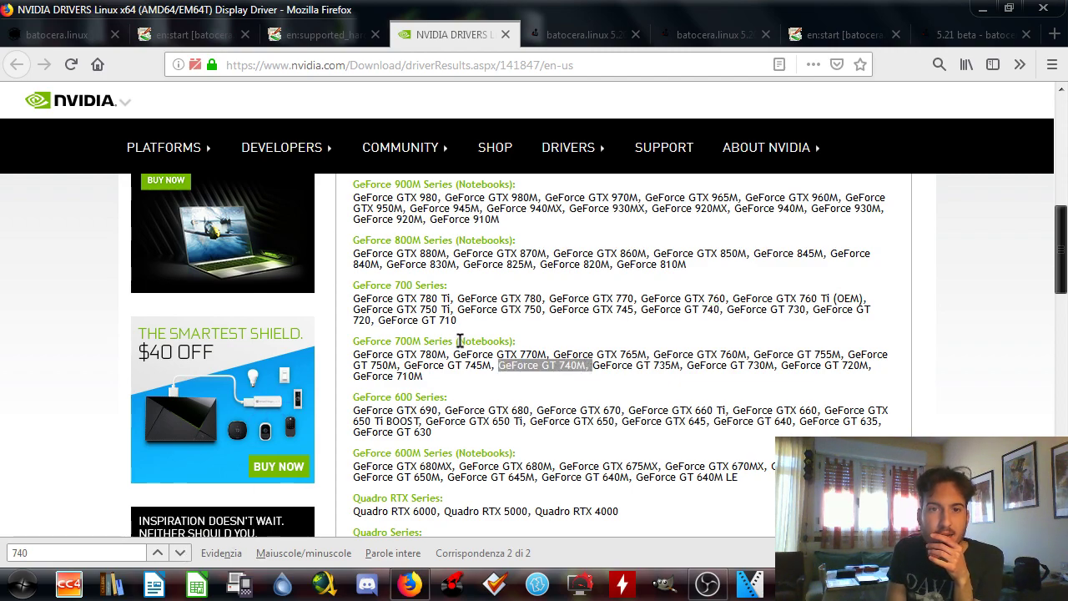
pyautogui.scroll(-5, 558, 323)
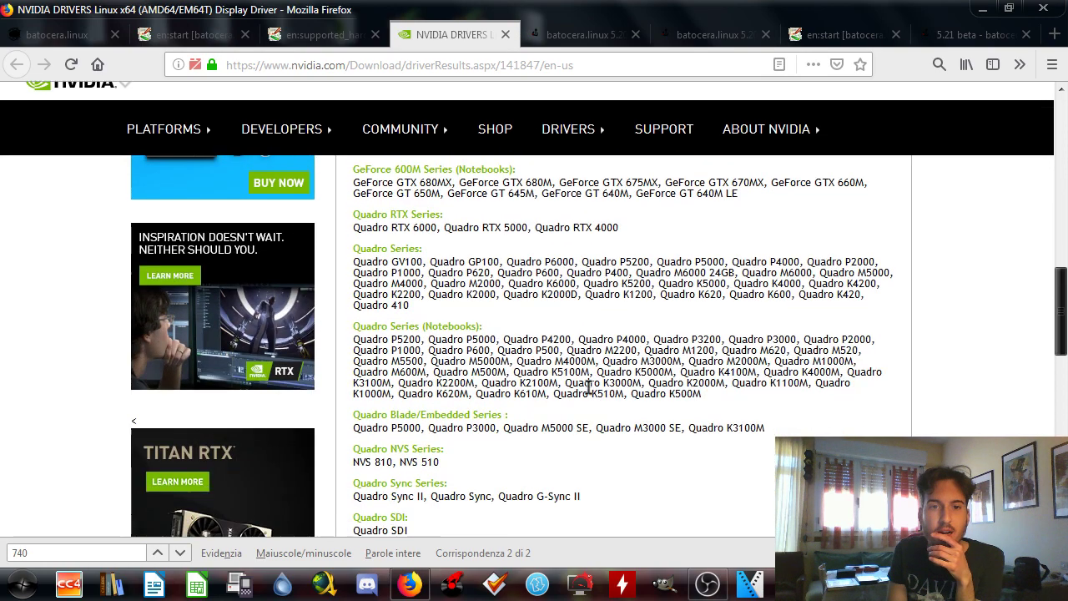
pyautogui.click(506, 34)
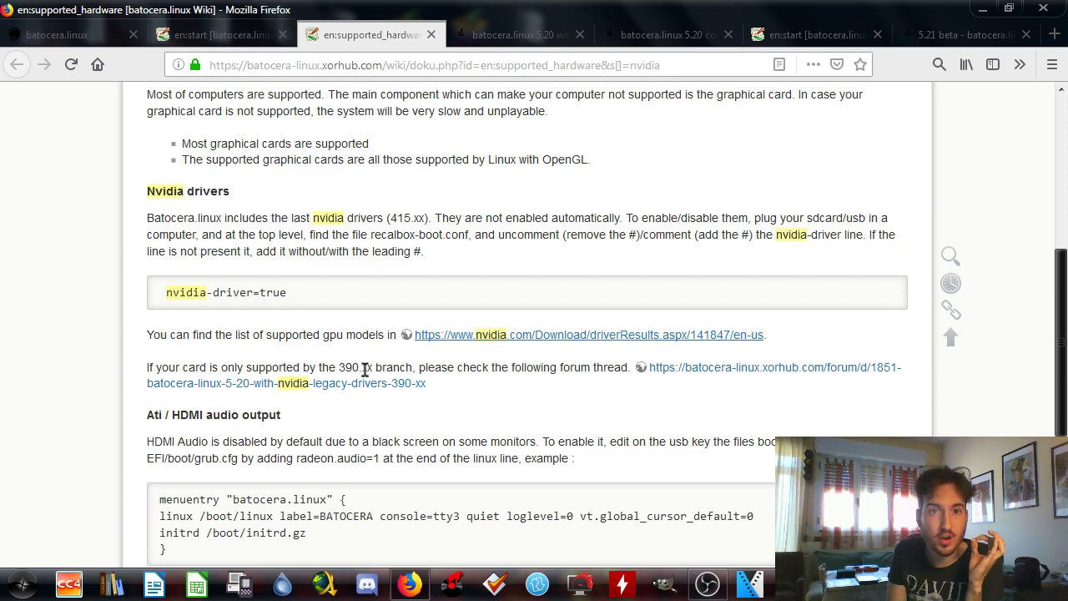
# Open the forum thread about the 390.xx nvidia-legacy drivers in a new tab and switch to it
pyautogui.rightClick(719, 368)
pyautogui.click(755, 376)
pyautogui.click(465, 35)
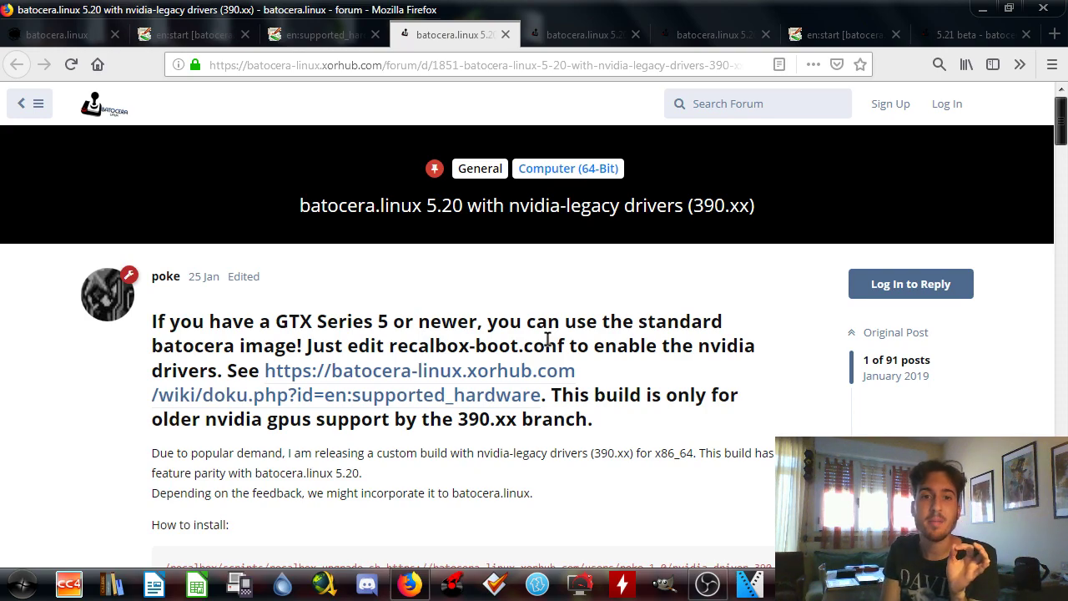
# Highlight recalbox-boot.conf in the nvidia-legacy forum post and open its supported_hardware wiki link in a new tab
pyautogui.moveTo(388, 342); pyautogui.dragTo(581, 332)
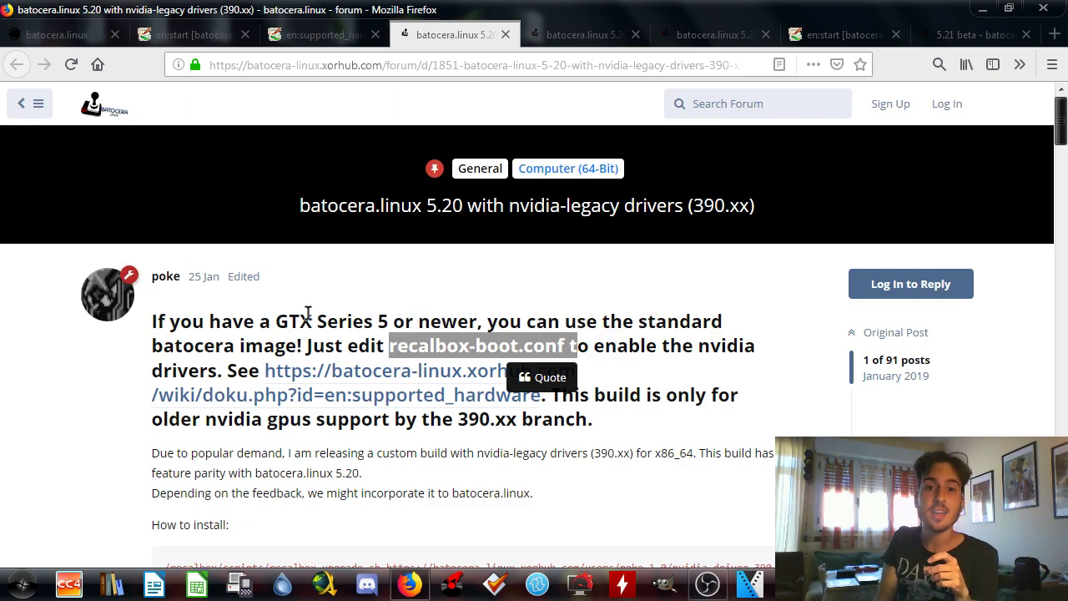
pyautogui.scroll(-3, 545, 451)
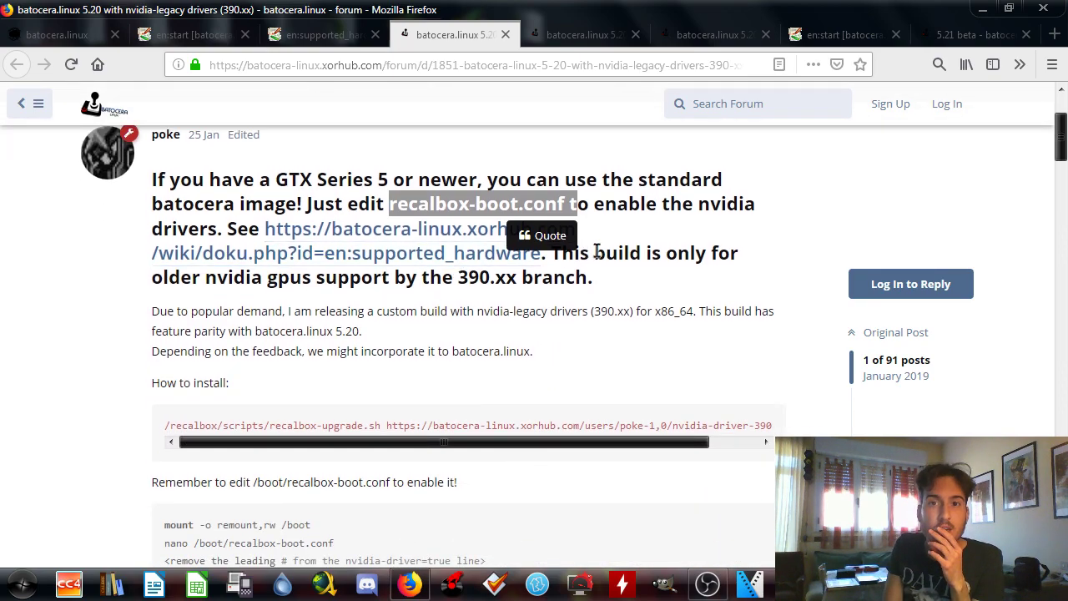
pyautogui.rightClick(464, 254)
pyautogui.click(500, 267)
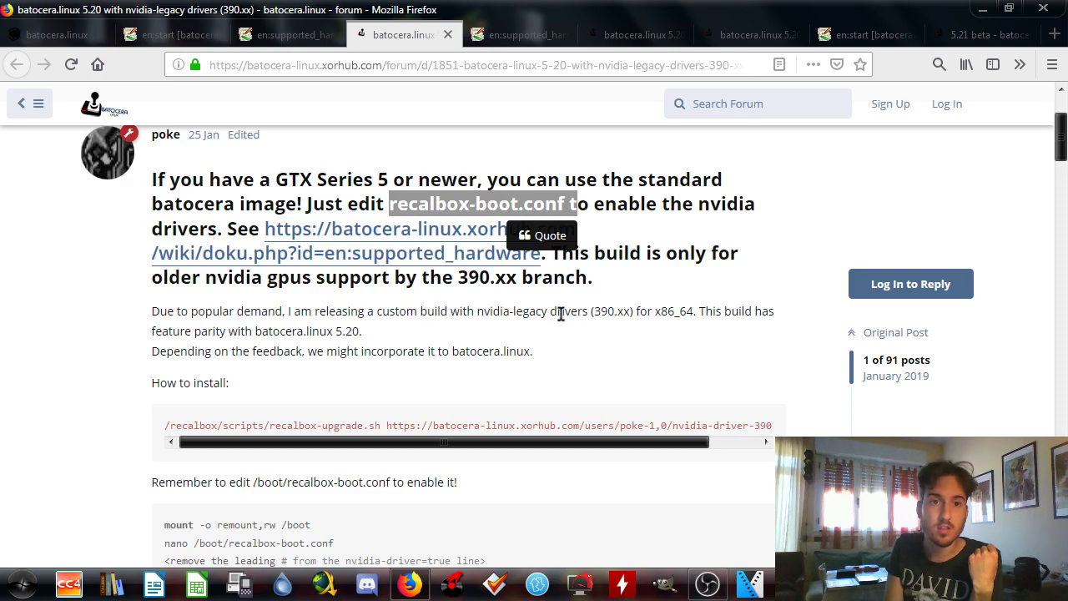
# Read the post's install instructions, close the duplicate supported hardware wiki page and return to the nvidia-legacy thread
pyautogui.scroll(-2, 560, 309)
pyautogui.scroll(-3, 273, 484)
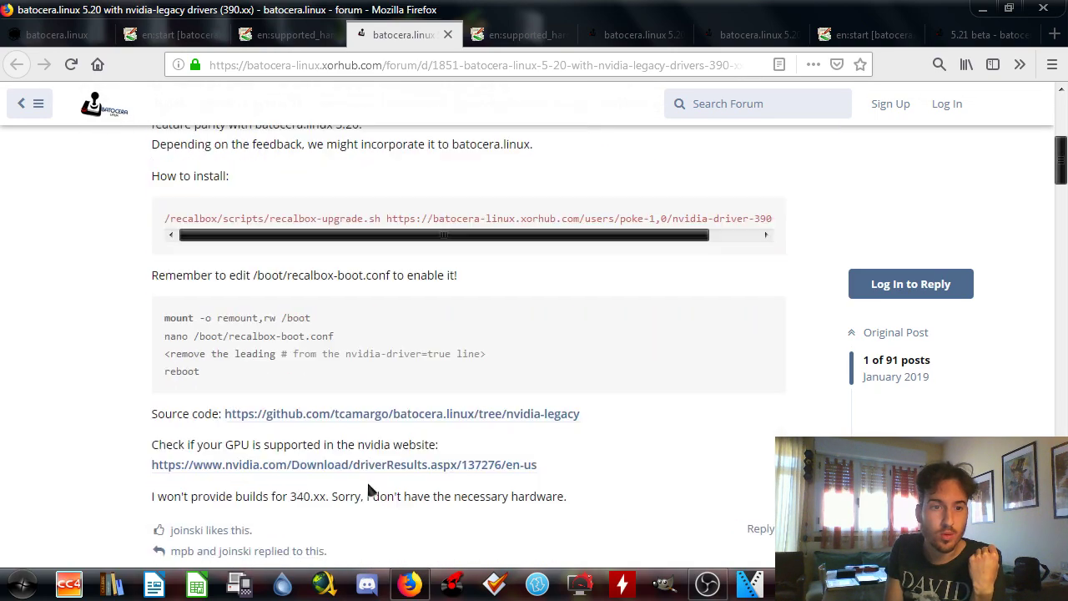
pyautogui.scroll(-3, 350, 415)
pyautogui.scroll(5, 440, 417)
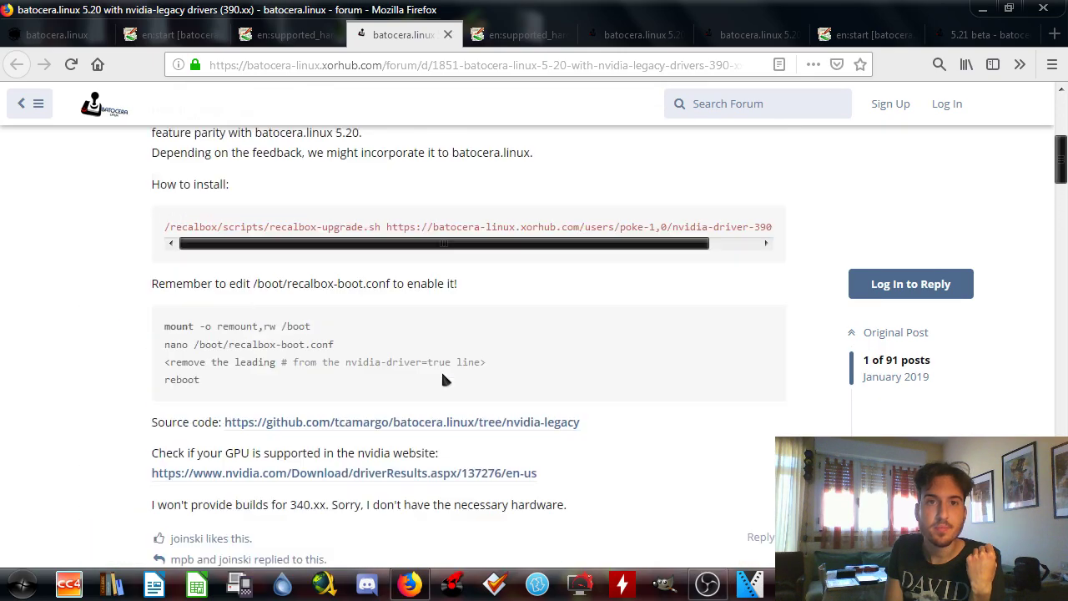
pyautogui.click(515, 35)
pyautogui.click(562, 35)
pyautogui.click(293, 34)
pyautogui.click(397, 32)
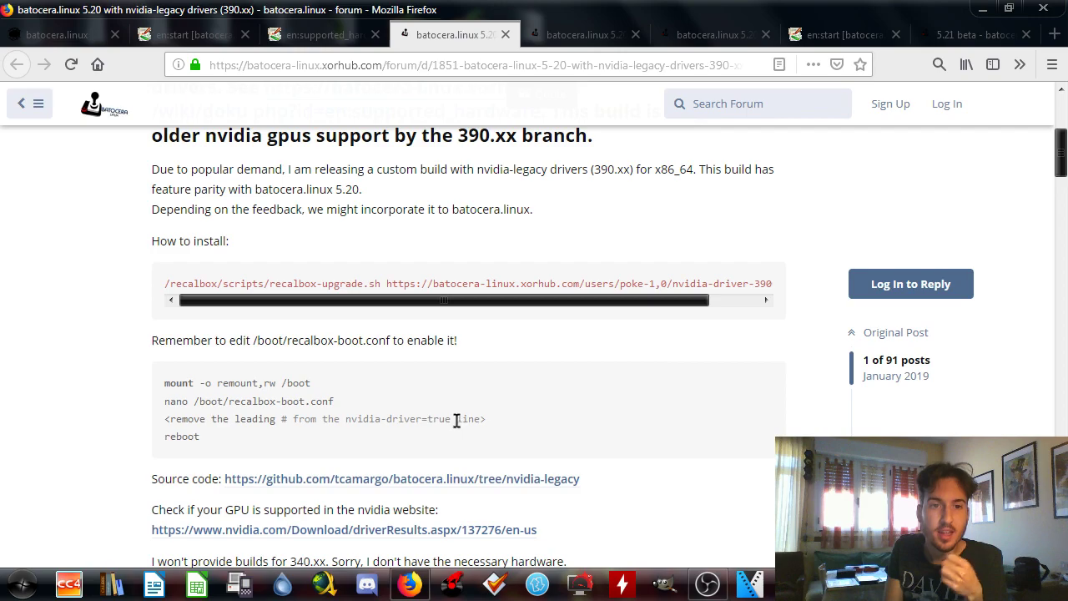
# Open the nvidia-legacy source code link from the forum post in a new tab and switch to it
pyautogui.scroll(-3, 457, 423)
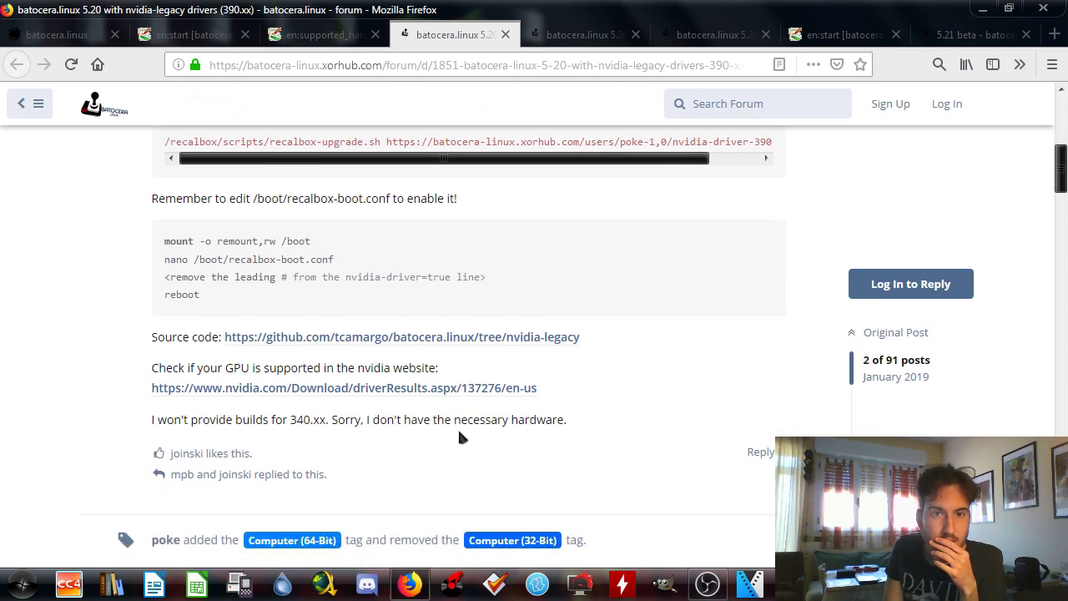
pyautogui.scroll(-2, 396, 377)
pyautogui.scroll(-4, 401, 388)
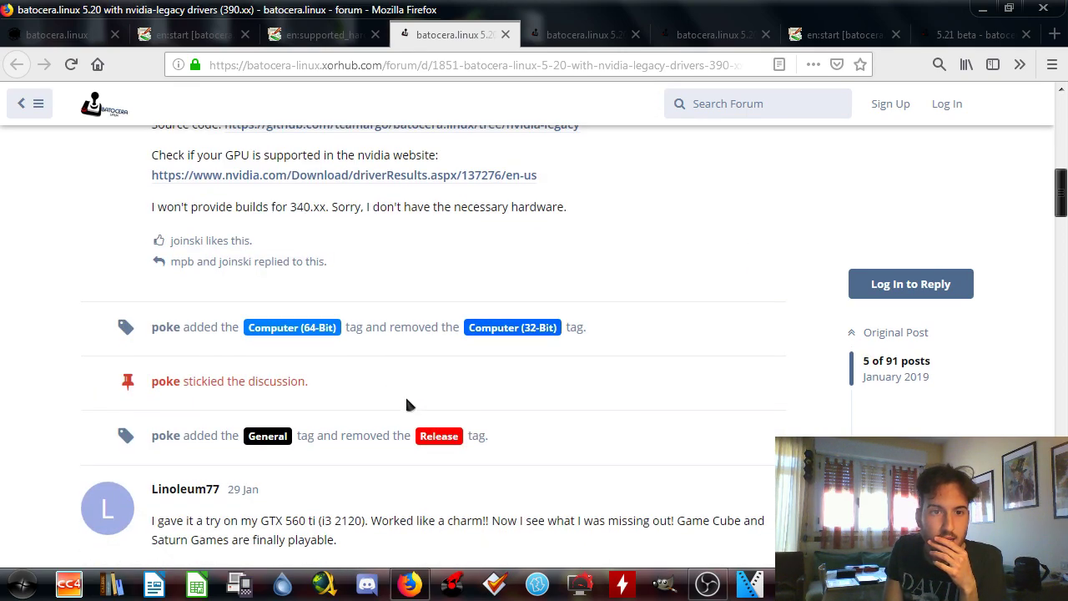
pyautogui.scroll(10, 408, 403)
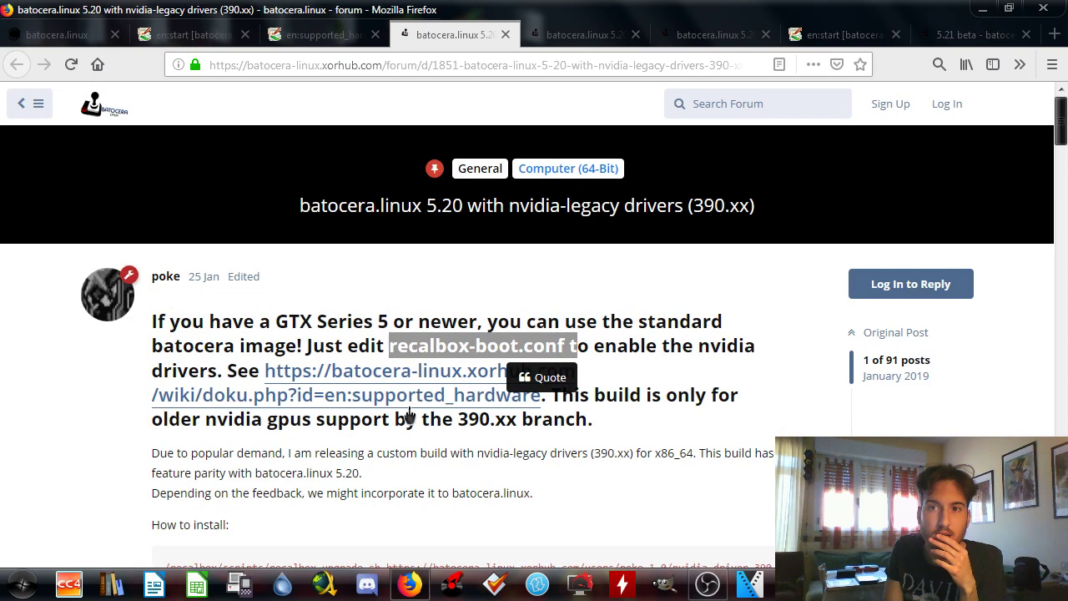
pyautogui.scroll(-5, 407, 403)
pyautogui.rightClick(354, 338)
pyautogui.click(392, 355)
pyautogui.click(515, 37)
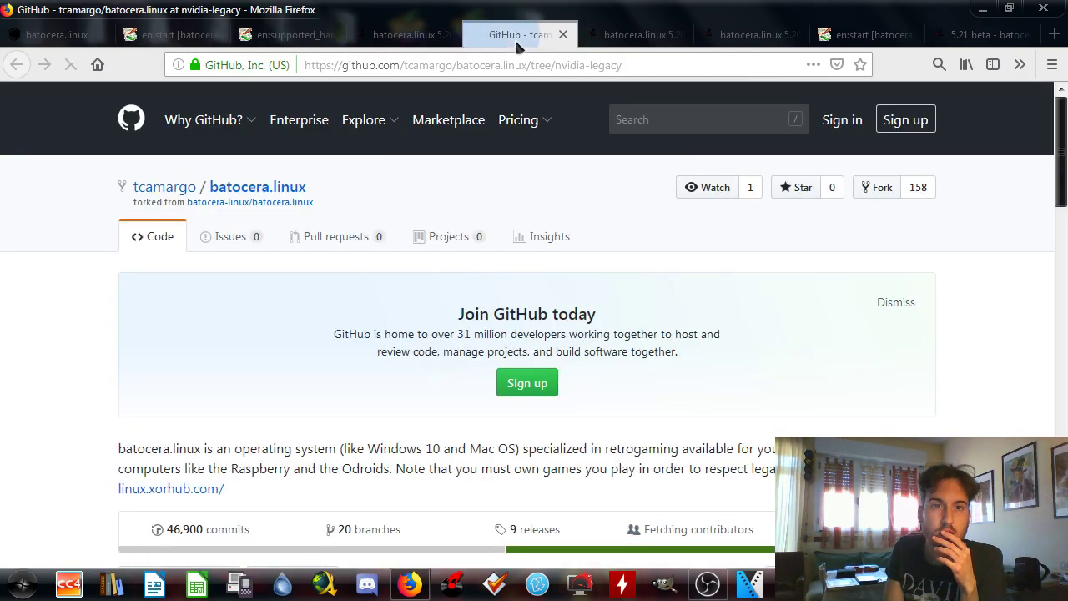
# Open the GitHub repository's releases, examine the assets of the 5.20 nvidia-legacy (390.xx) release and close the page
pyautogui.click(524, 537)
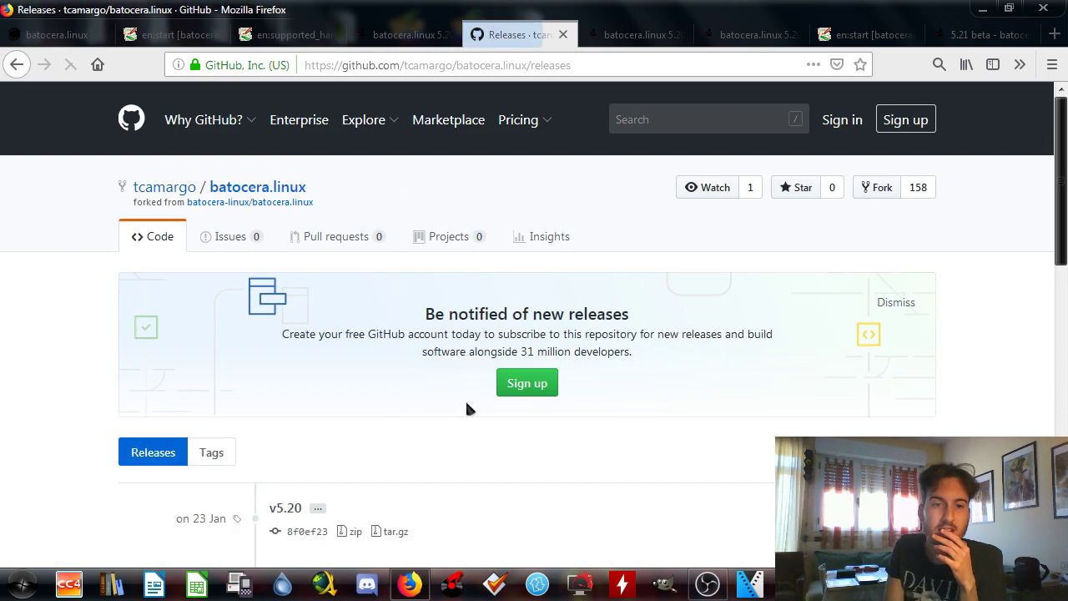
pyautogui.scroll(-4, 465, 406)
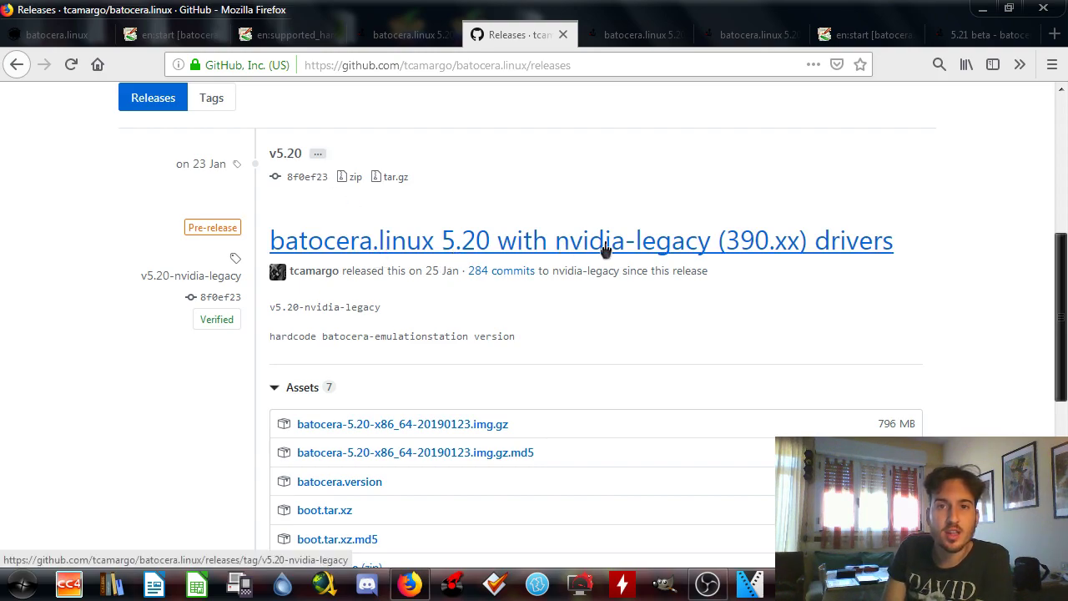
pyautogui.scroll(-5, 751, 275)
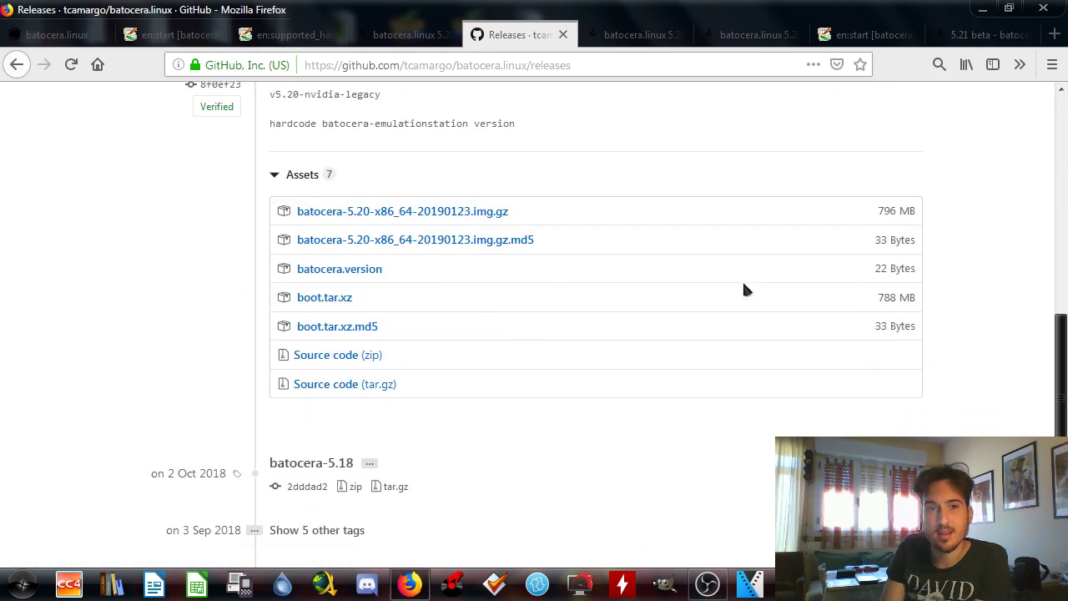
pyautogui.scroll(6, 441, 334)
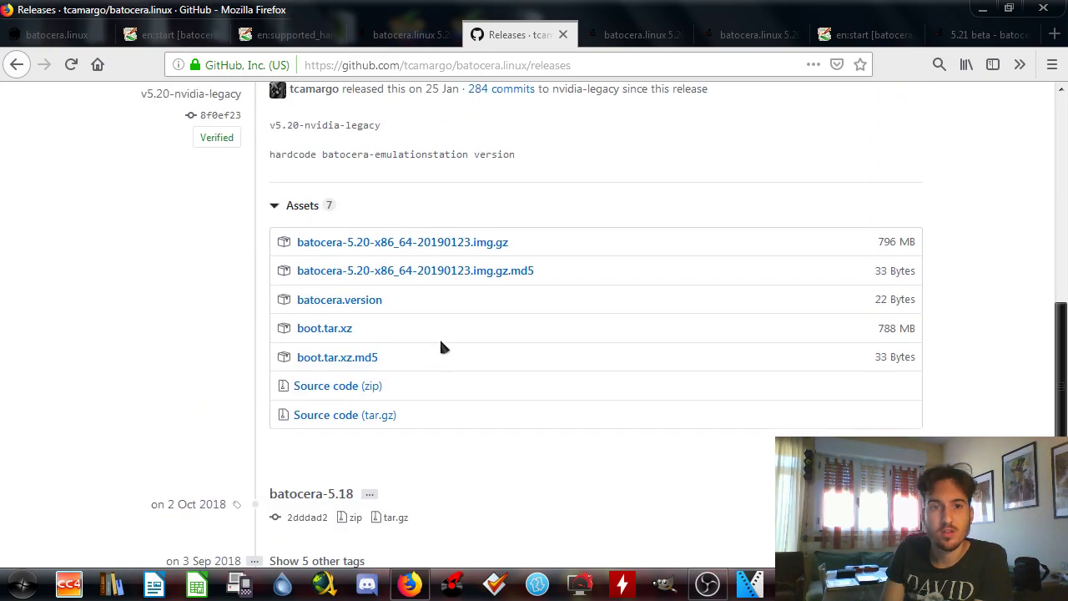
pyautogui.click(562, 34)
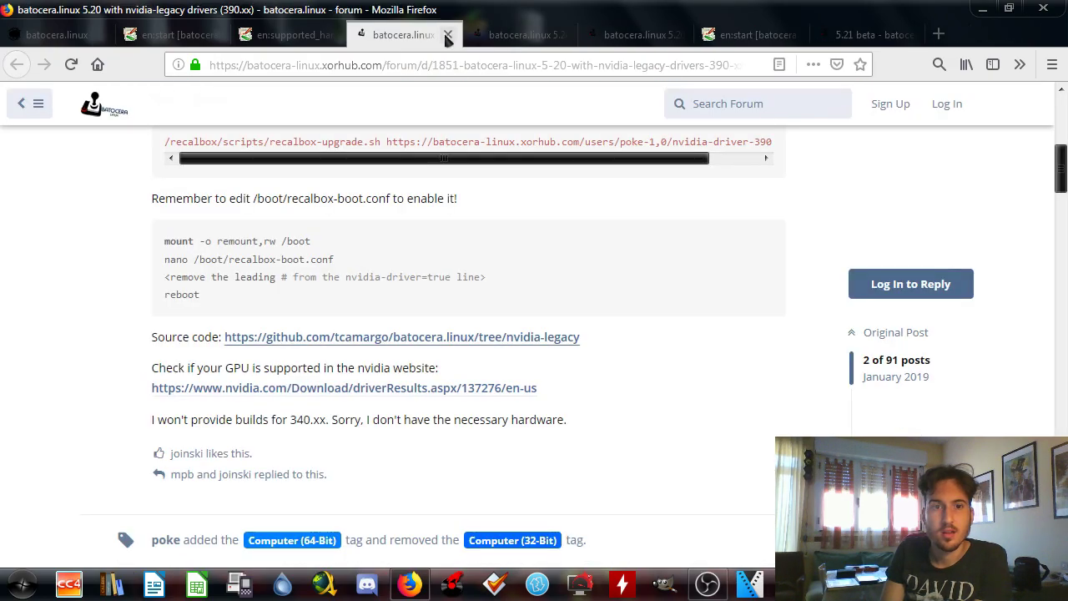
# Return to the supported hardware wiki page and highlight the grub.cfg paths and radeon.audio=1 instruction under Ati / HDMI audio output
pyautogui.scroll(-2, 453, 373)
pyautogui.scroll(5, 452, 373)
pyautogui.hotkey('ctrl', 'shift', 'Tab')
pyautogui.scroll(-3, 506, 394)
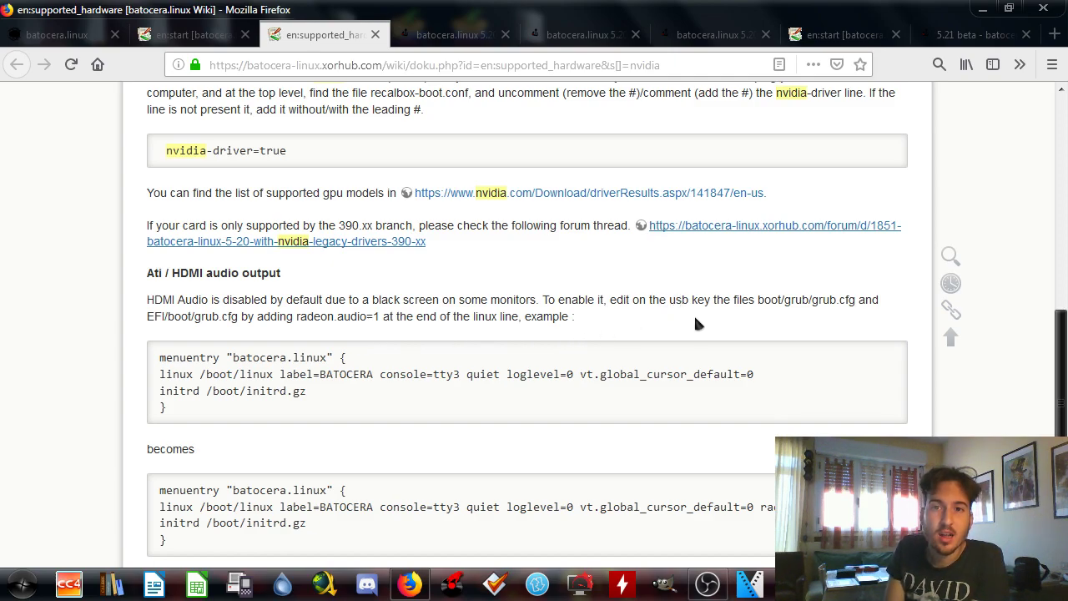
pyautogui.moveTo(750, 298); pyautogui.dragTo(865, 299)
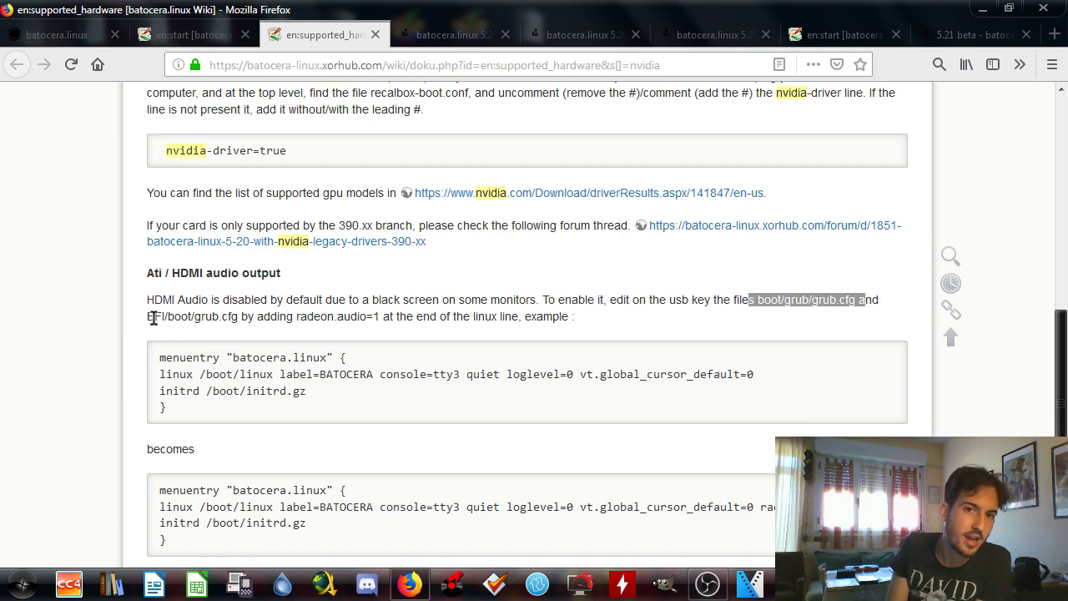
pyautogui.moveTo(162, 317); pyautogui.dragTo(181, 317)
pyautogui.moveTo(294, 317); pyautogui.dragTo(566, 318)
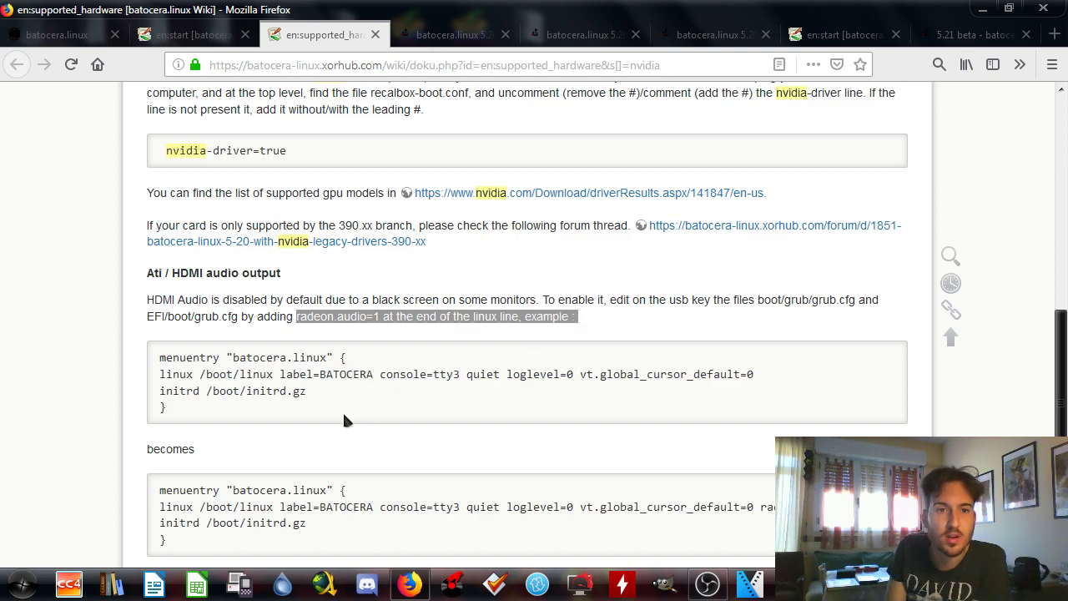
# Highlight radeon.audio=1 in the modified menuentry example and close the supported hardware wiki page
pyautogui.scroll(-3, 340, 413)
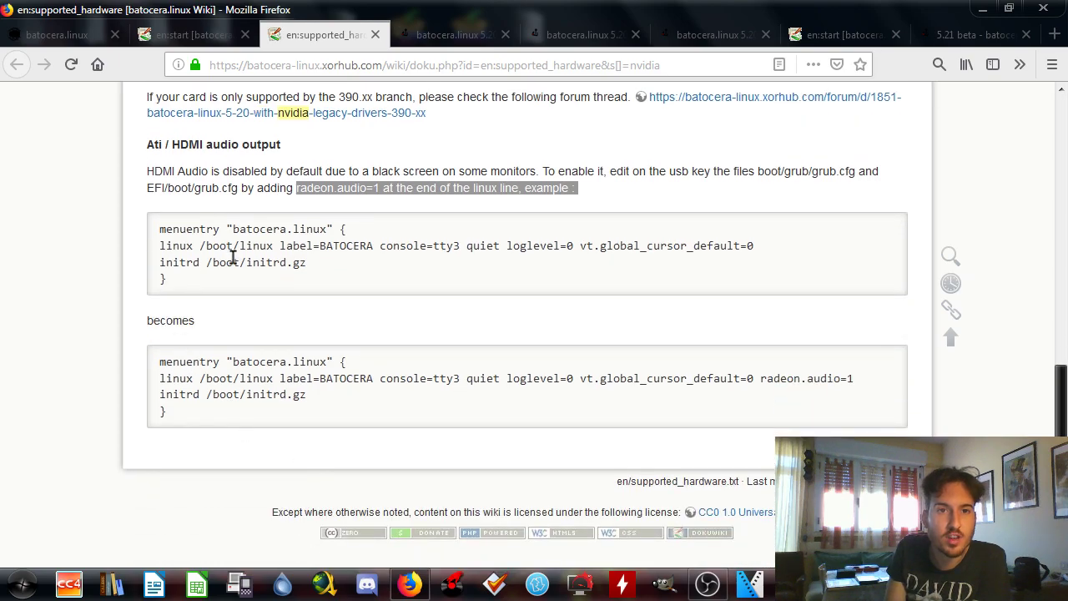
pyautogui.moveTo(760, 378); pyautogui.dragTo(857, 382)
pyautogui.moveTo(754, 380); pyautogui.dragTo(866, 382)
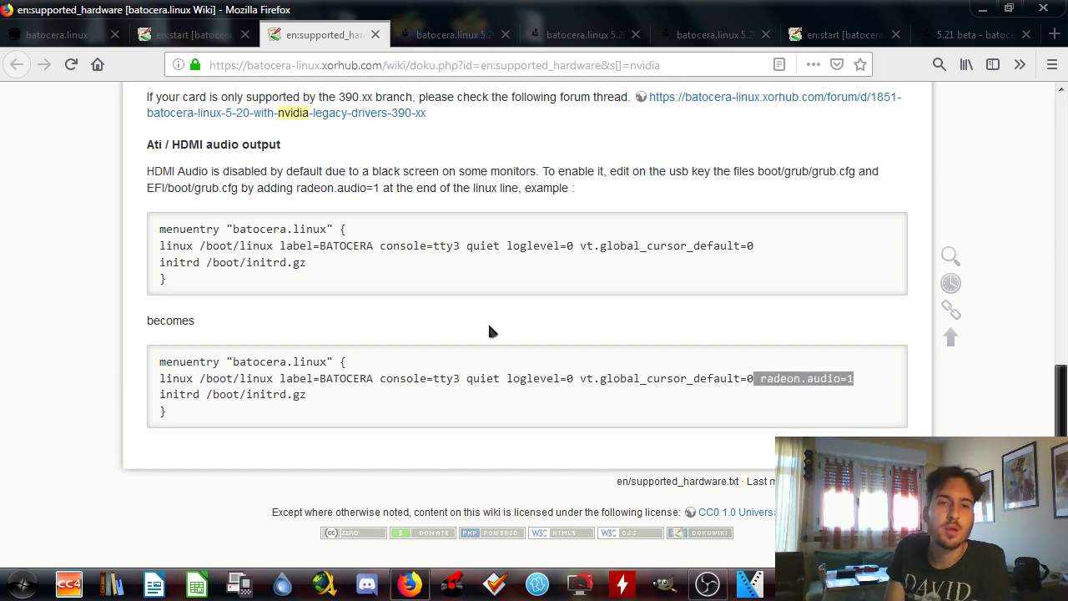
pyautogui.click(374, 35)
# Compare the two open nvidia-legacy driver threads and close the duplicate one
pyautogui.moveTo(378, 44); pyautogui.dragTo(451, 40)
pyautogui.scroll(-3, 463, 342)
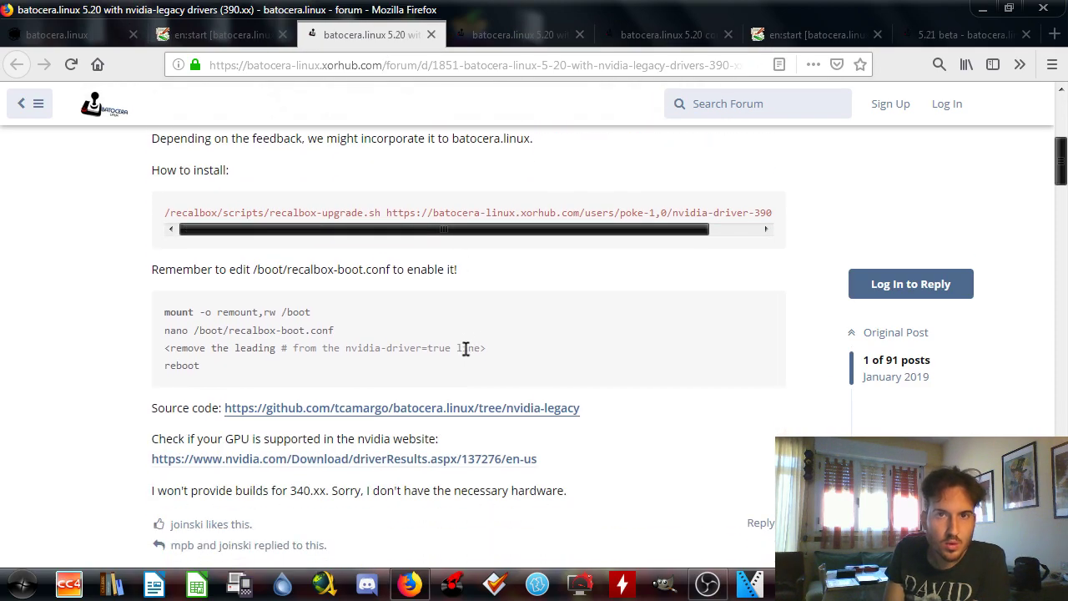
pyautogui.scroll(5, 465, 347)
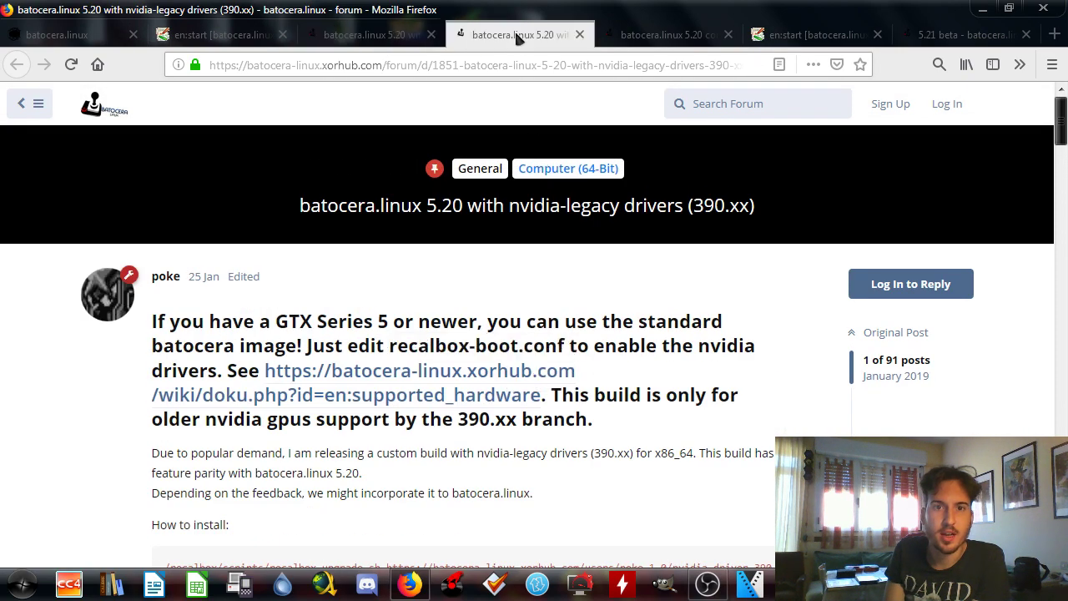
pyautogui.click(580, 34)
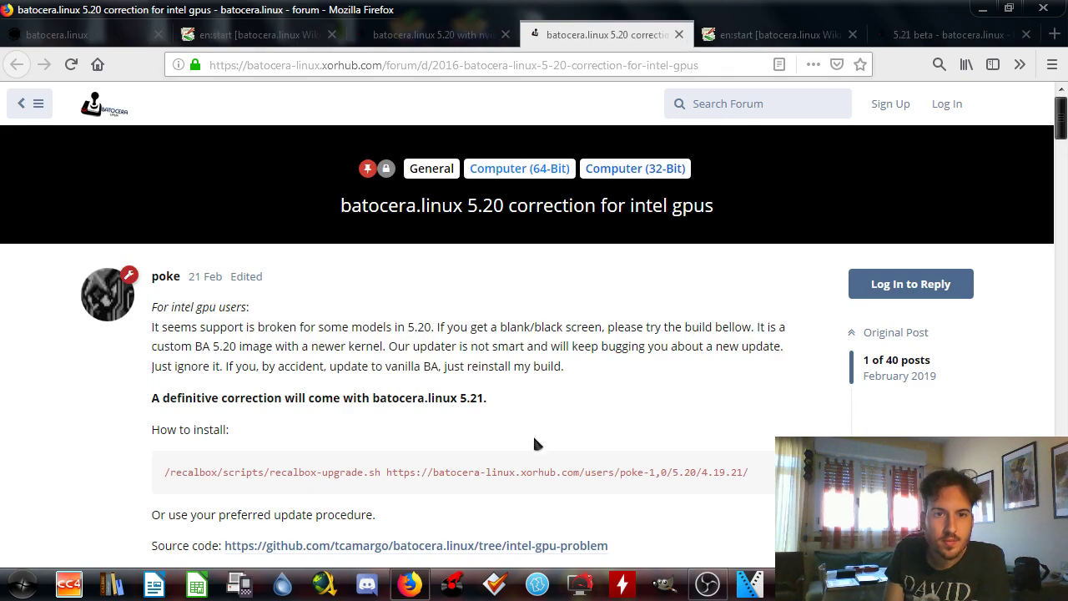
# Skim the thread on the 5.20 correction for intel gpus, check the wiki start page and return to the thread
pyautogui.scroll(-3, 534, 444)
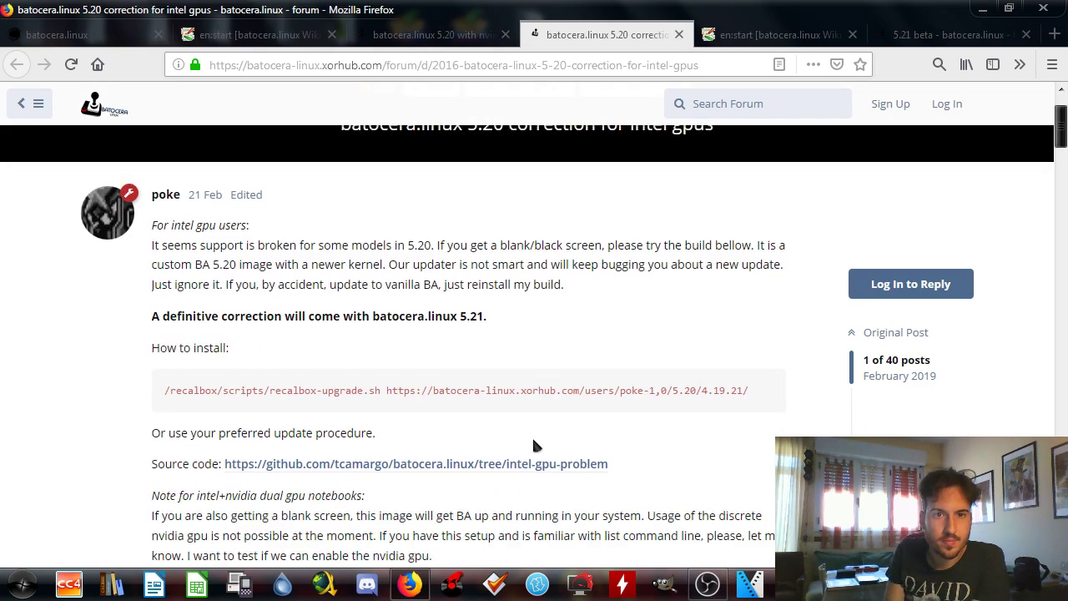
pyautogui.scroll(3, 500, 350)
pyautogui.click(278, 35)
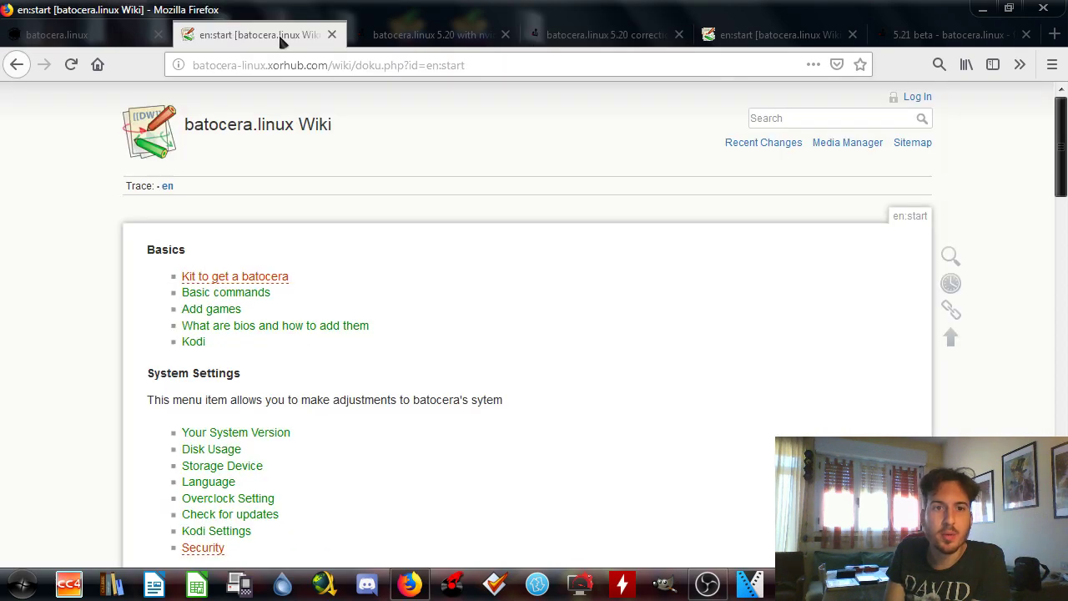
pyautogui.click(586, 33)
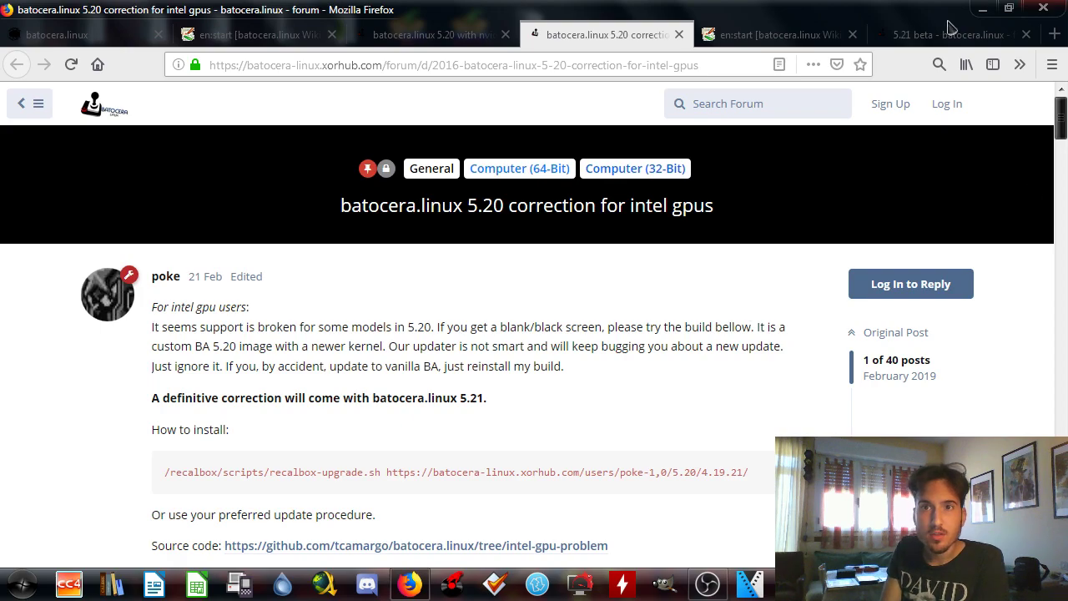
# Close the duplicate wiki start page and go back to the thread on the correction for intel gpus
pyautogui.click(818, 36)
pyautogui.click(852, 34)
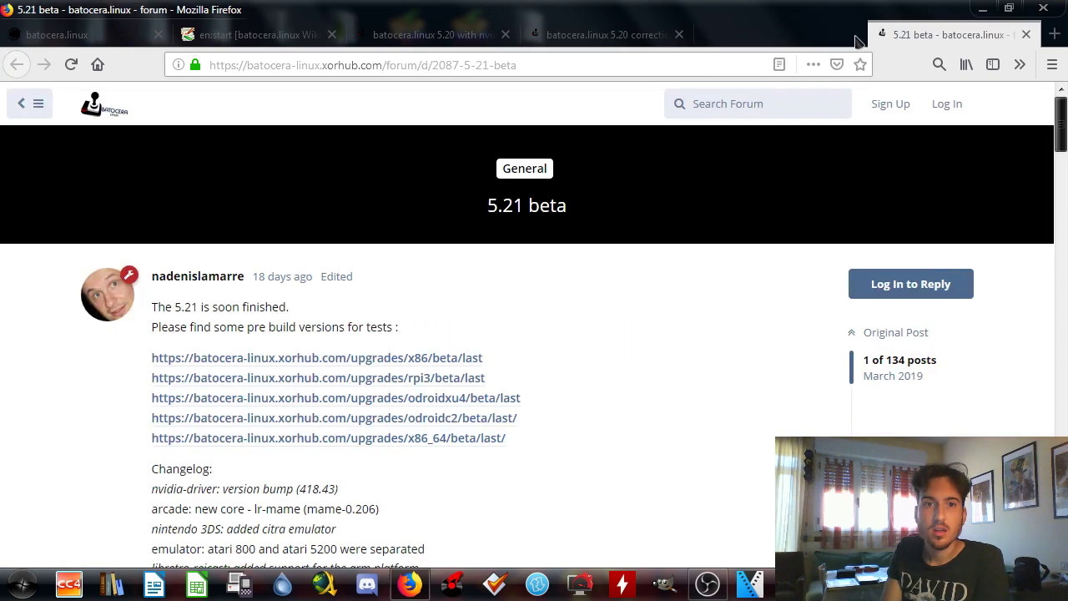
pyautogui.click(694, 34)
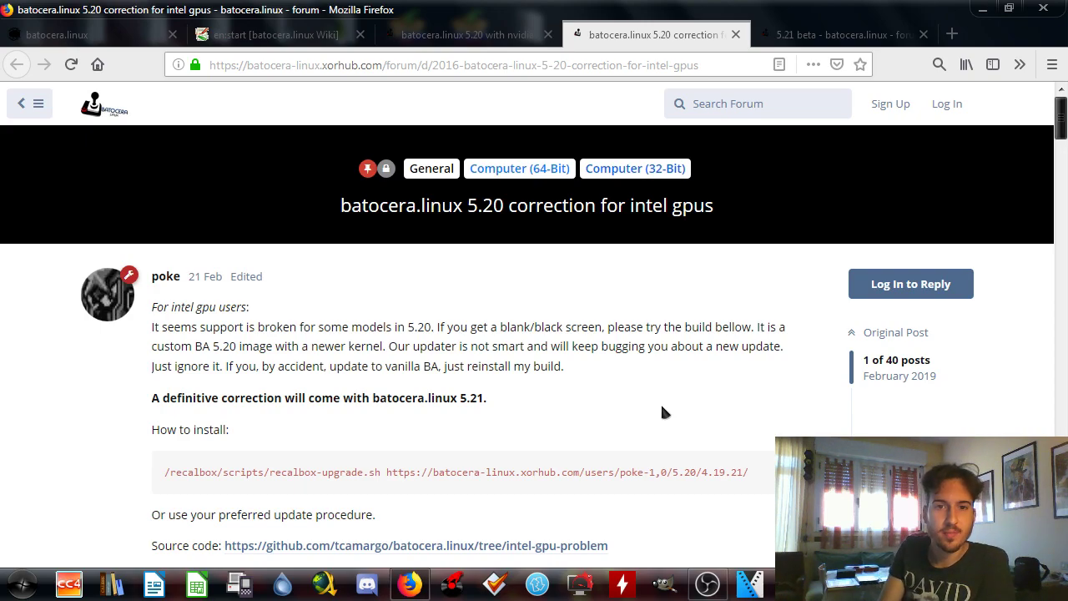
# Read the intel gpu correction notice, glance at the 5.21 beta thread and return to the intel gpus thread
pyautogui.scroll(-2, 660, 408)
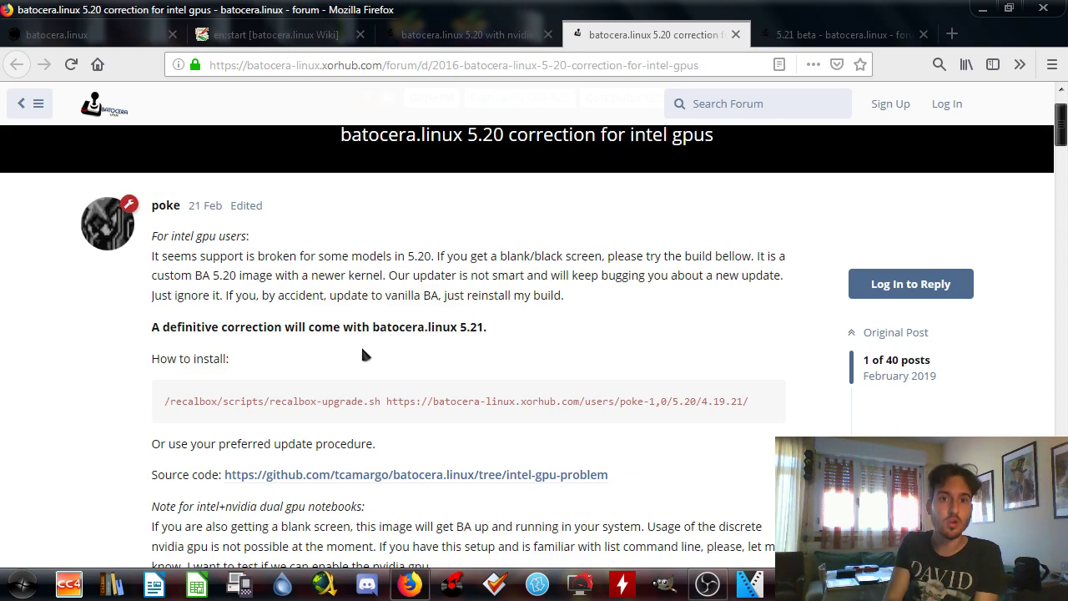
pyautogui.click(801, 32)
pyautogui.click(656, 31)
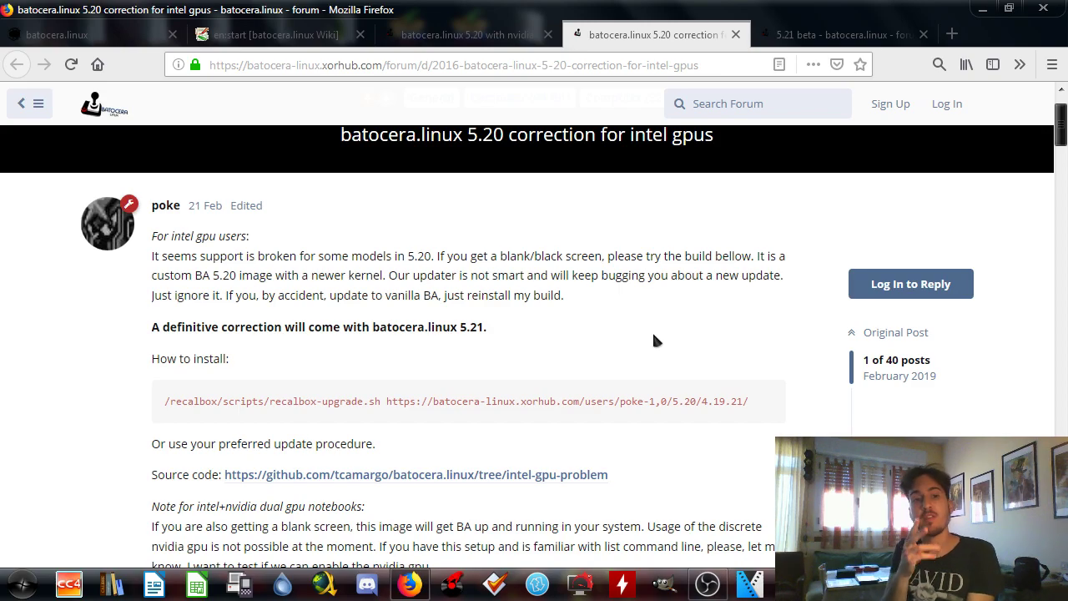
# Open the intel-gpu-problem source code link from the forum post in a new tab and switch to it
pyautogui.scroll(-3, 500, 408)
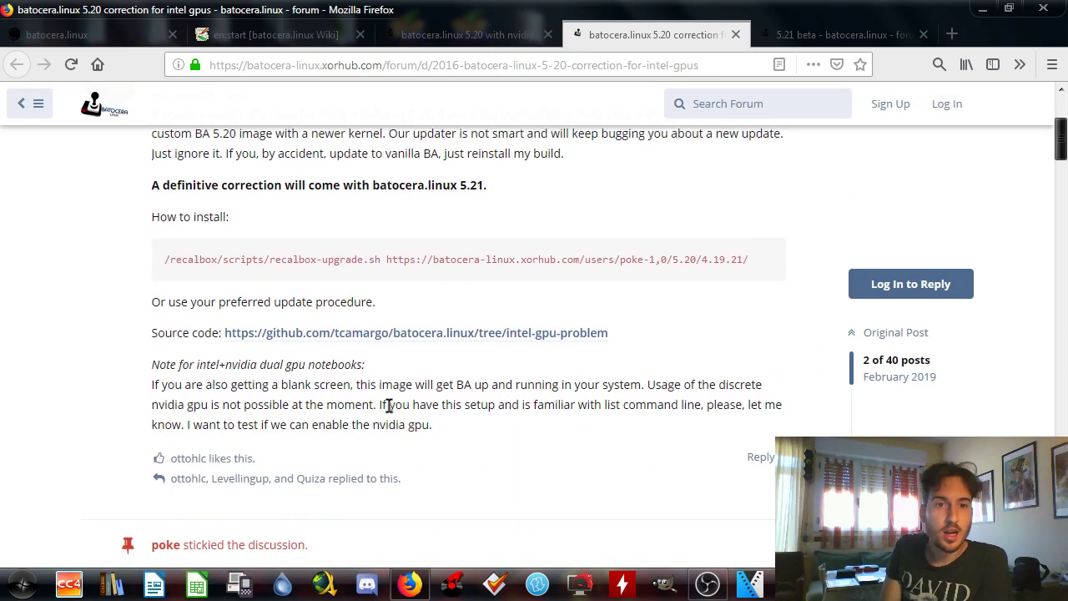
pyautogui.rightClick(477, 336)
pyautogui.click(510, 349)
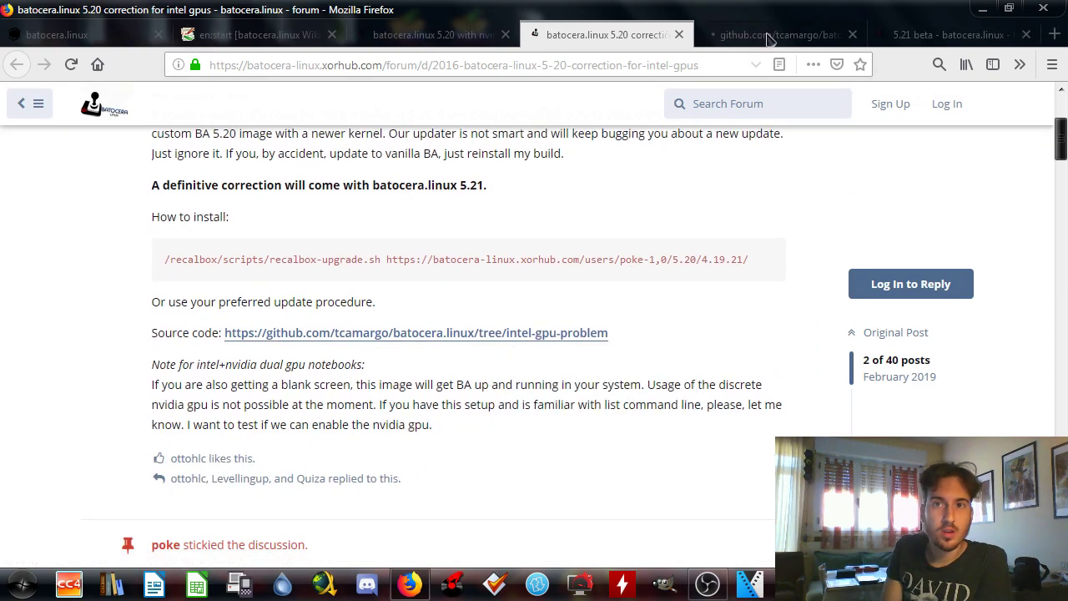
pyautogui.click(770, 37)
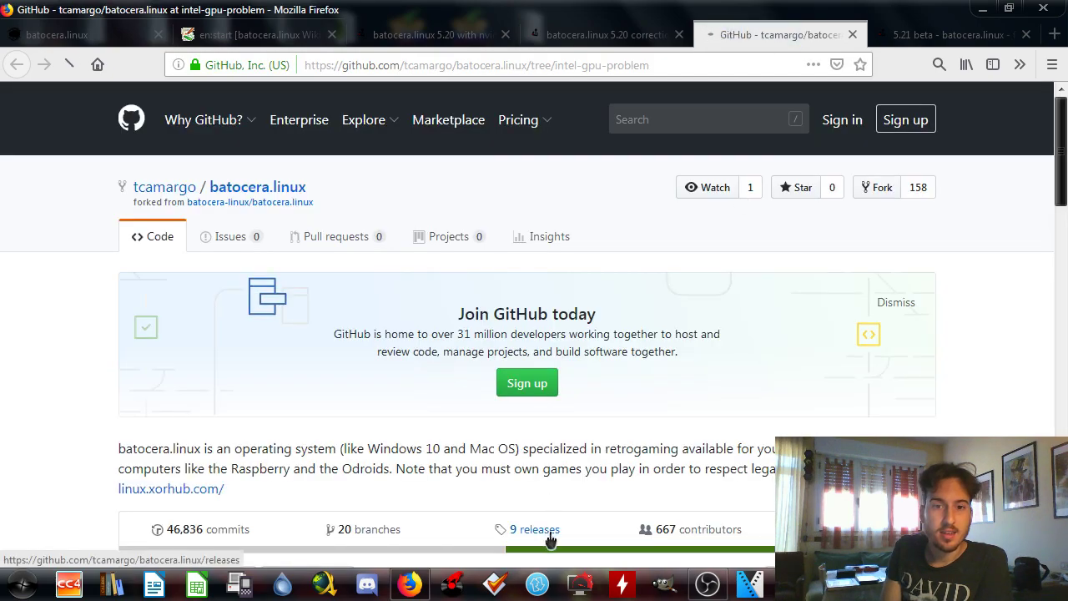
# Look through the releases of the GitHub repository for an Intel GPU build and close the page
pyautogui.click(534, 529)
pyautogui.scroll(-3, 567, 479)
pyautogui.scroll(-3, 571, 484)
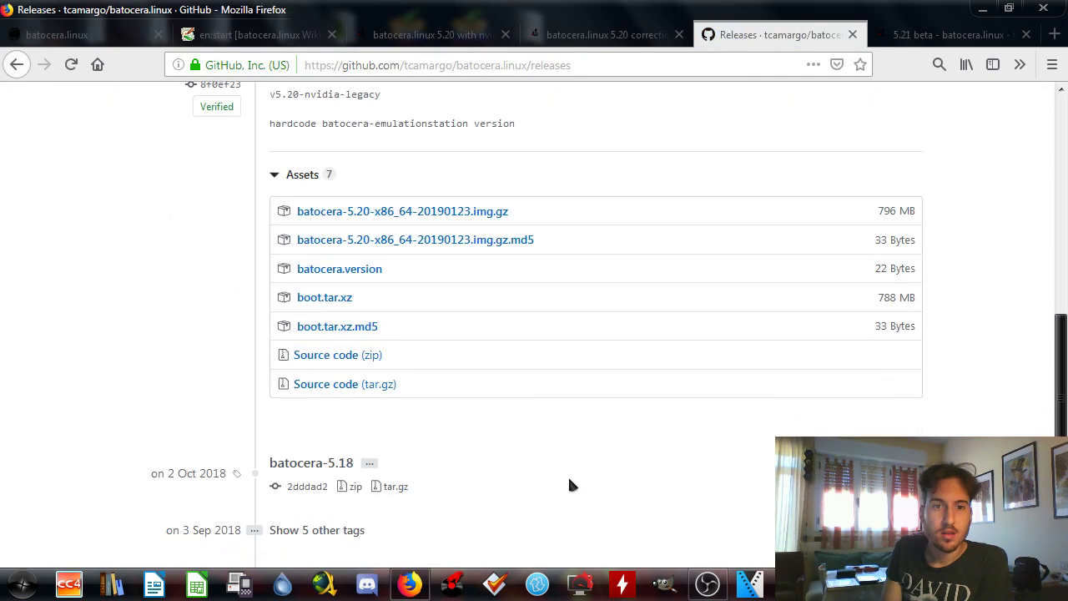
pyautogui.scroll(4, 567, 473)
pyautogui.click(852, 34)
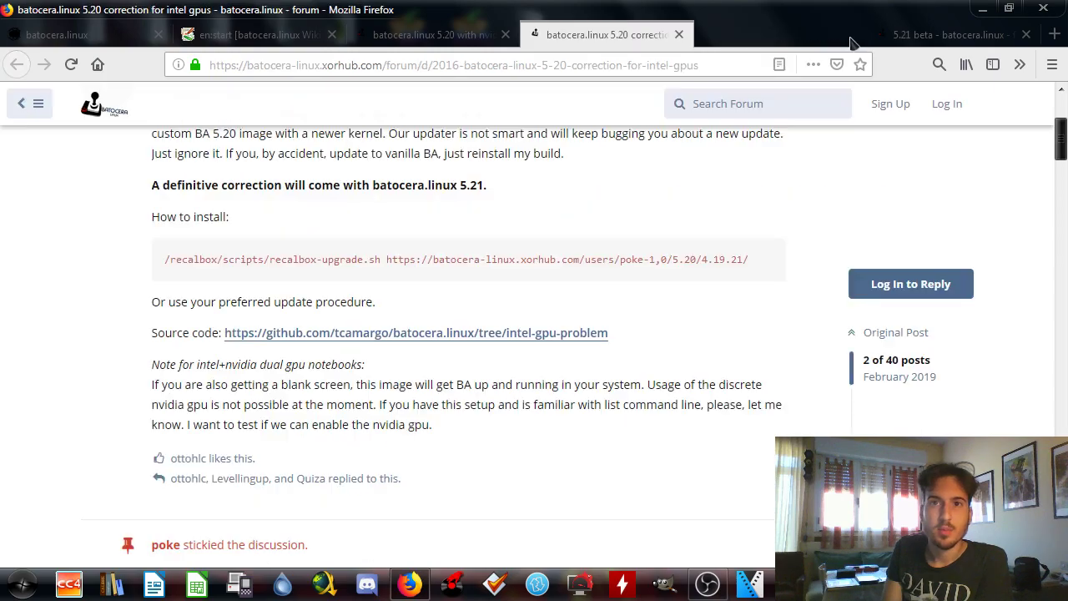
# Read the note for intel+nvidia dual gpu notebooks in the intel gpu correction post
pyautogui.scroll(-3, 596, 292)
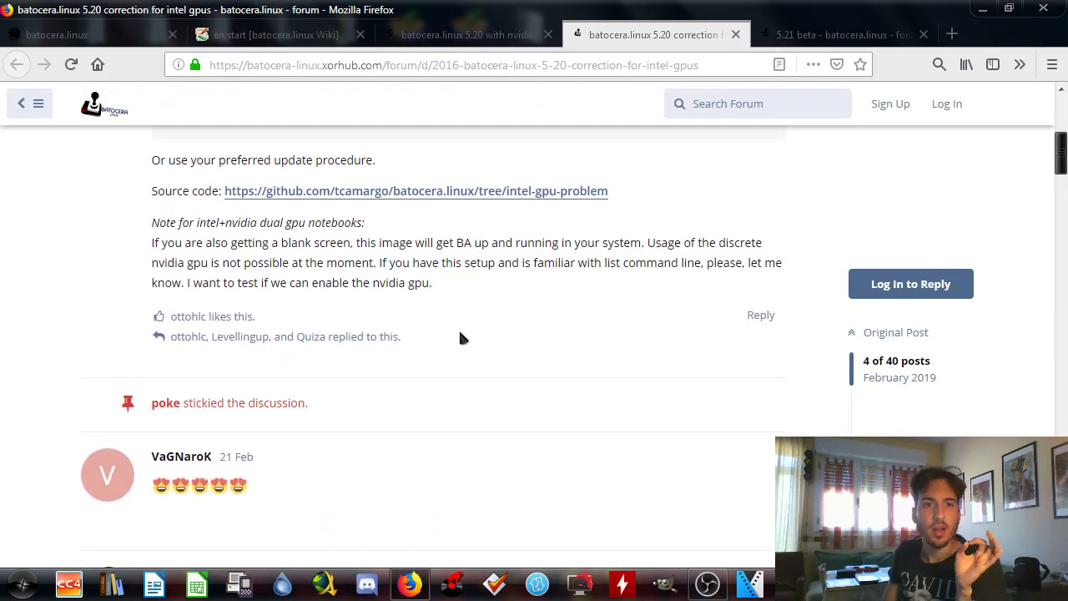
pyautogui.moveTo(194, 223); pyautogui.dragTo(372, 240)
pyautogui.moveTo(194, 223); pyautogui.dragTo(325, 219)
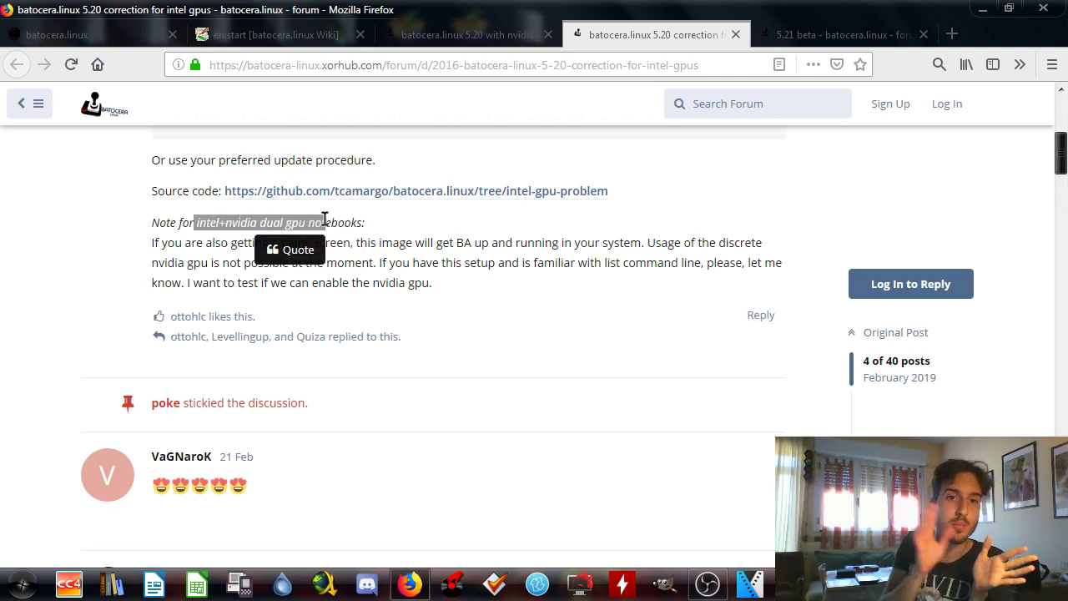
pyautogui.click(388, 244)
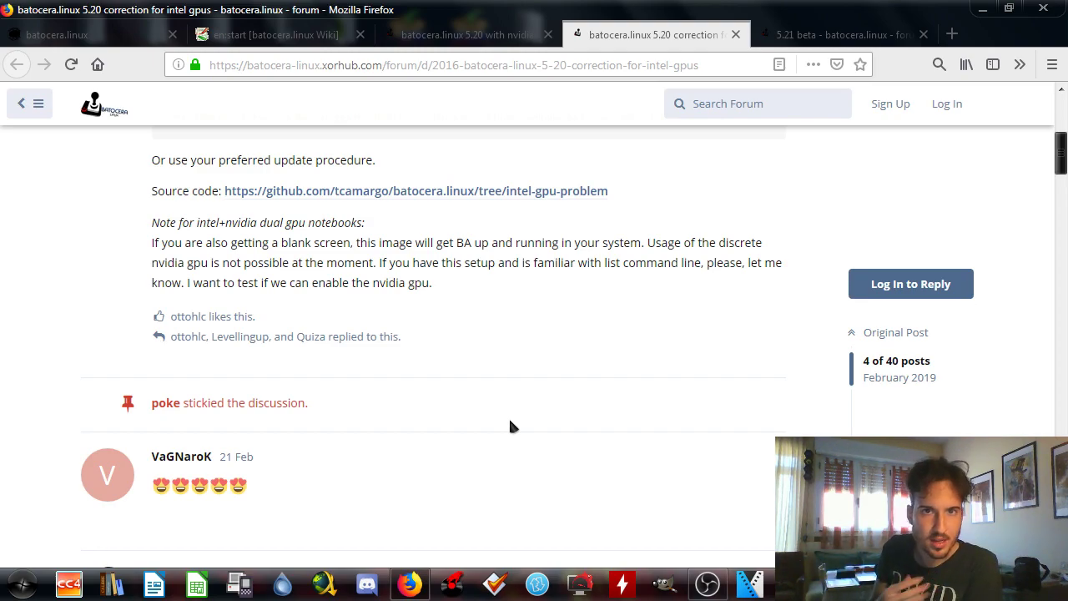
# Skim the replies in the intel gpu correction thread through to its last post
pyautogui.scroll(-3, 505, 434)
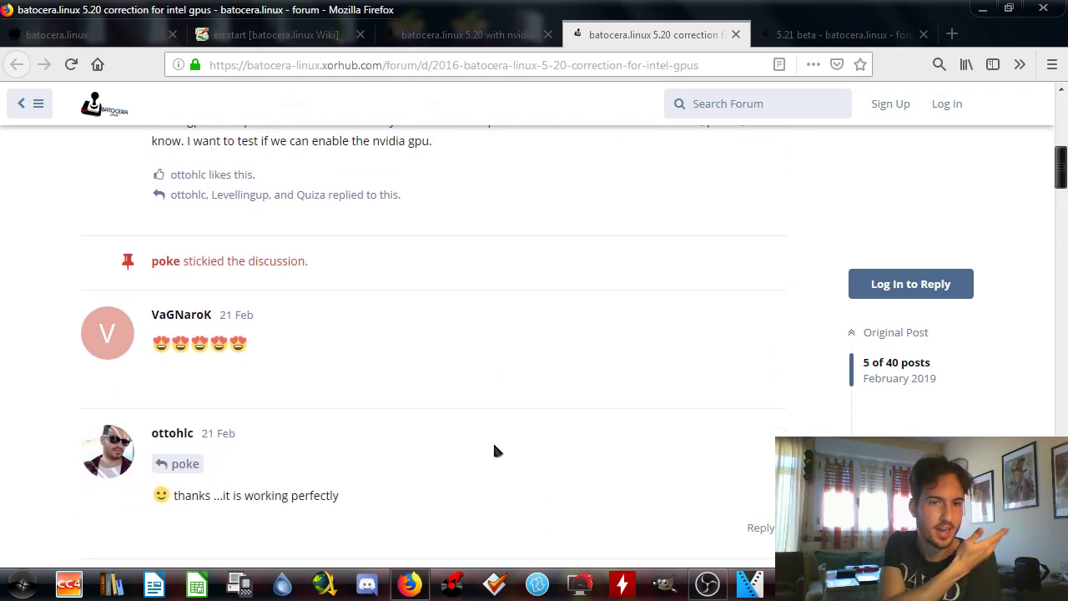
pyautogui.scroll(-5, 495, 436)
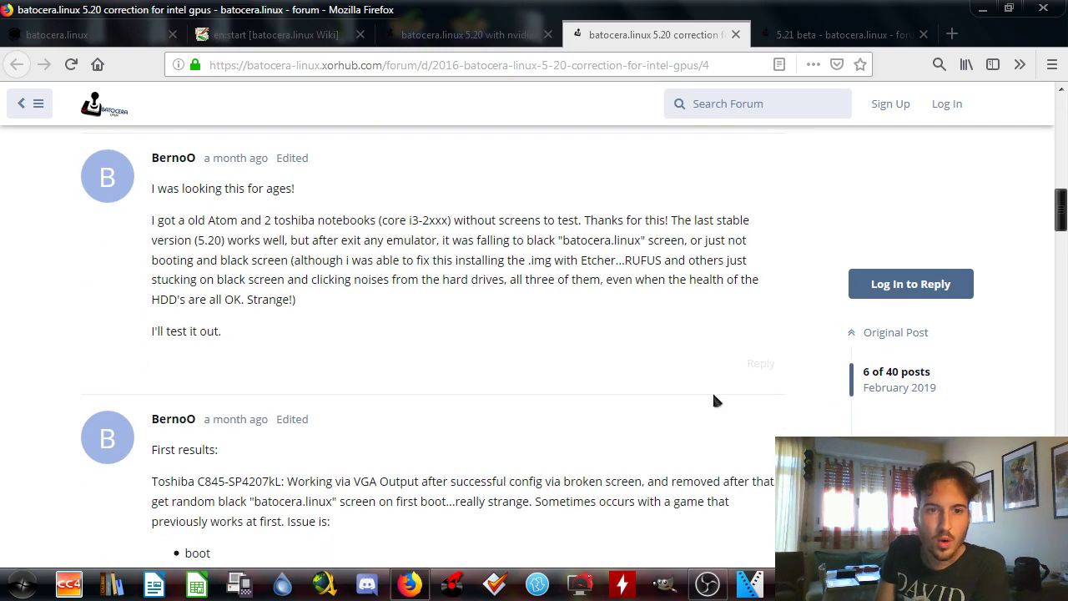
pyautogui.moveTo(1058, 208); pyautogui.dragTo(1058, 467)
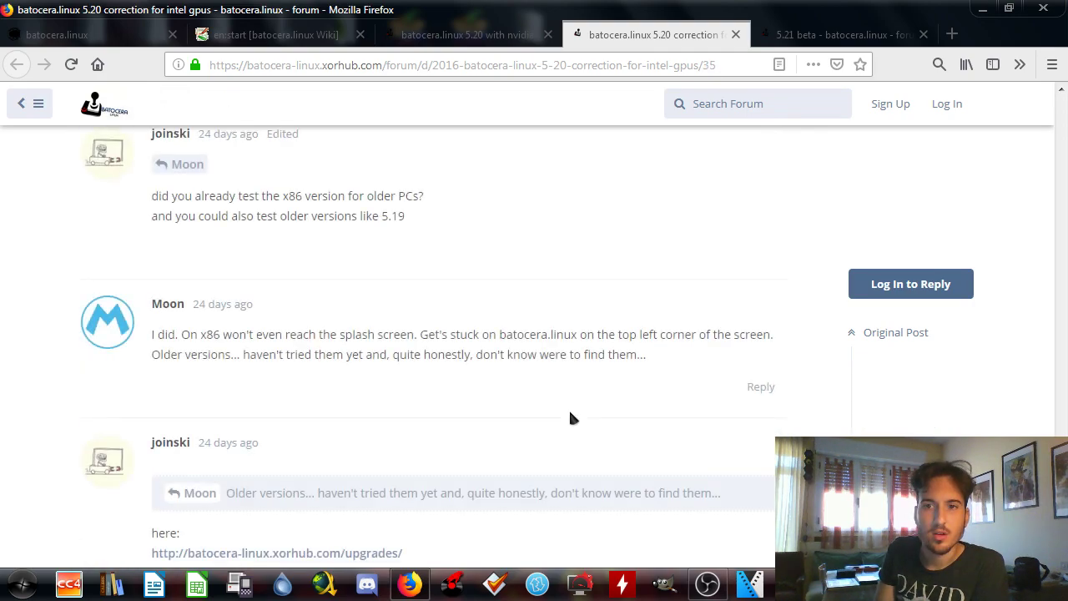
pyautogui.scroll(-5, 587, 426)
pyautogui.scroll(-3, 423, 316)
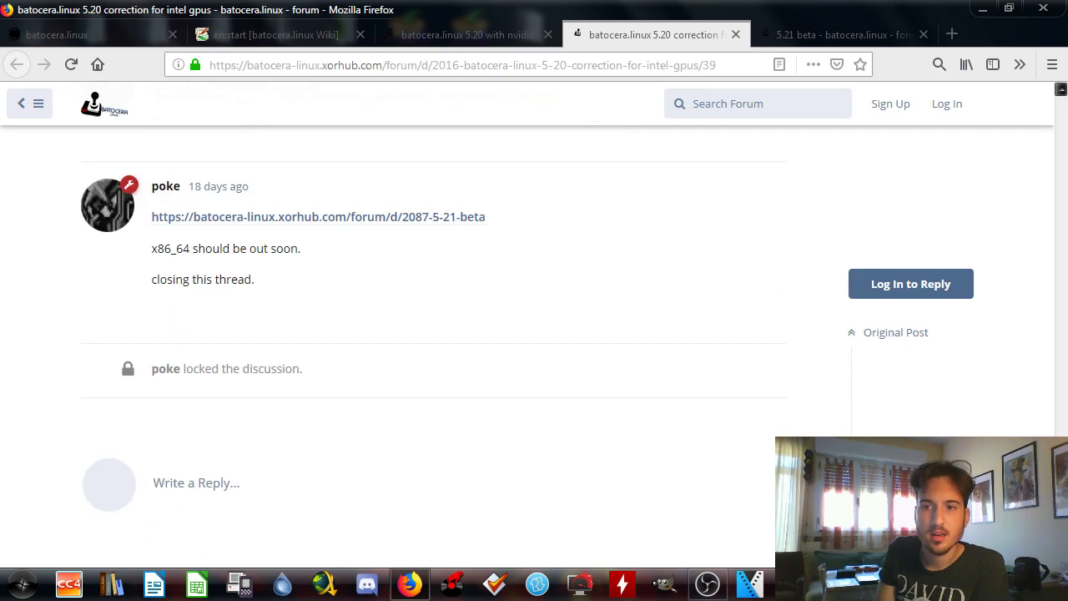
# Open the 5.21 beta thread link and both 5.20/4.19.21 build links from the thread's final posts in new tabs
pyautogui.rightClick(393, 224)
pyautogui.click(421, 231)
pyautogui.scroll(3, 448, 338)
pyautogui.scroll(2, 367, 367)
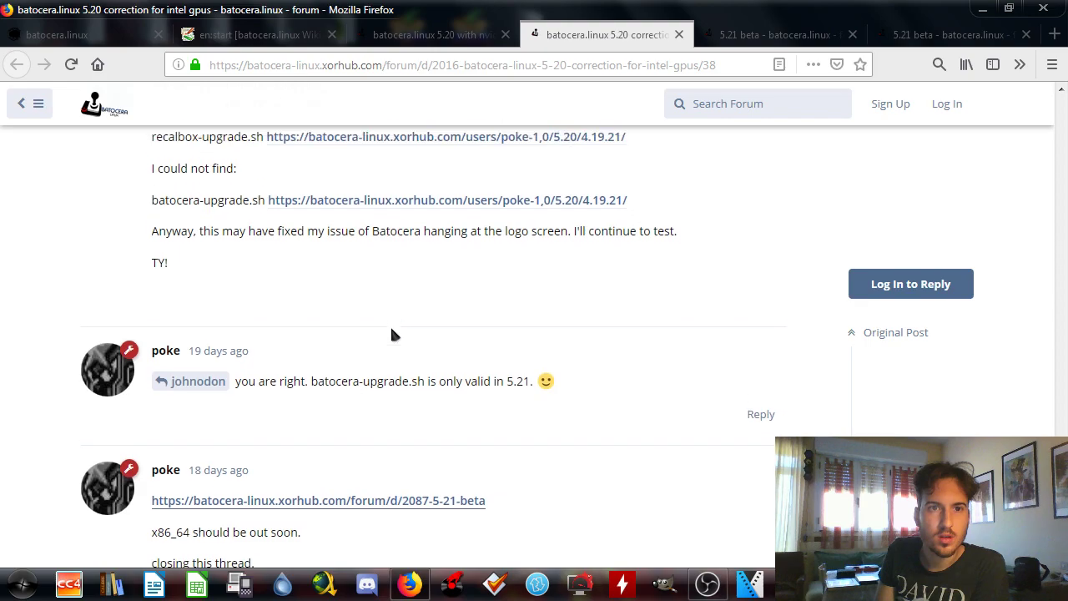
pyautogui.rightClick(387, 208)
pyautogui.click(409, 218)
pyautogui.scroll(2, 413, 280)
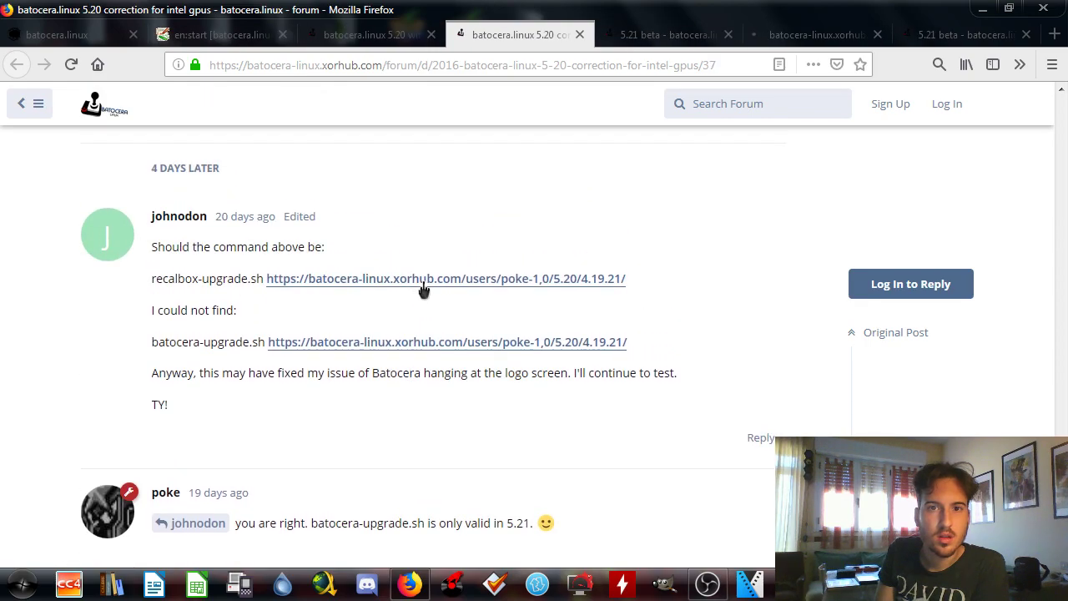
pyautogui.rightClick(423, 280)
pyautogui.click(455, 288)
# Open the upgrades link from the reply about finding older versions in a new tab
pyautogui.scroll(4, 458, 292)
pyautogui.rightClick(360, 434)
pyautogui.click(453, 254)
# Find the post asking which file to burn and open its 5.20/4.19.21 index link in a new tab
pyautogui.scroll(6, 442, 350)
pyautogui.scroll(7, 431, 359)
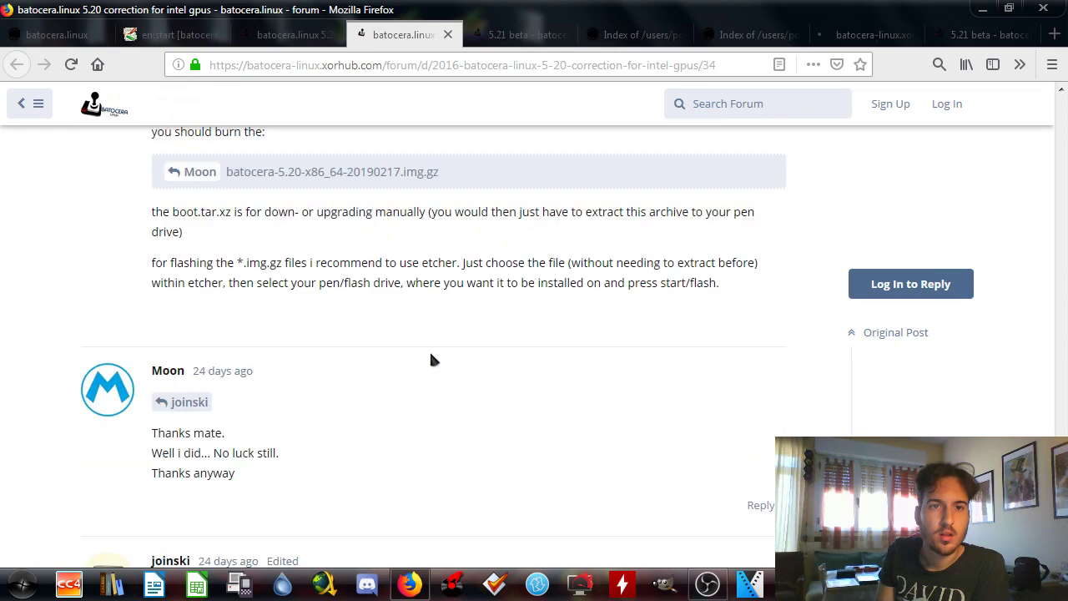
pyautogui.scroll(-2, 431, 359)
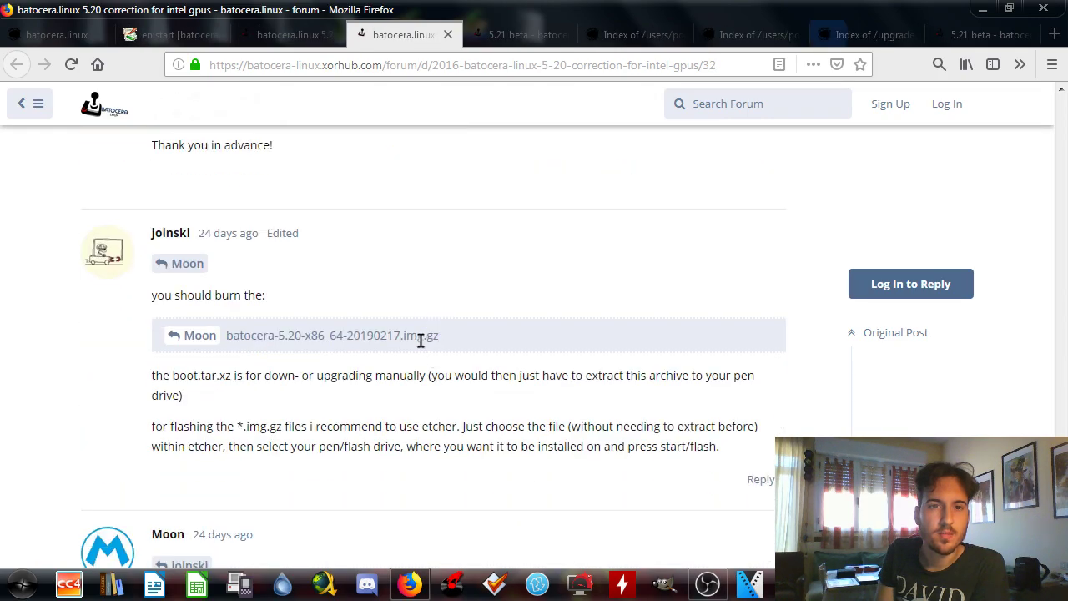
pyautogui.scroll(3, 326, 388)
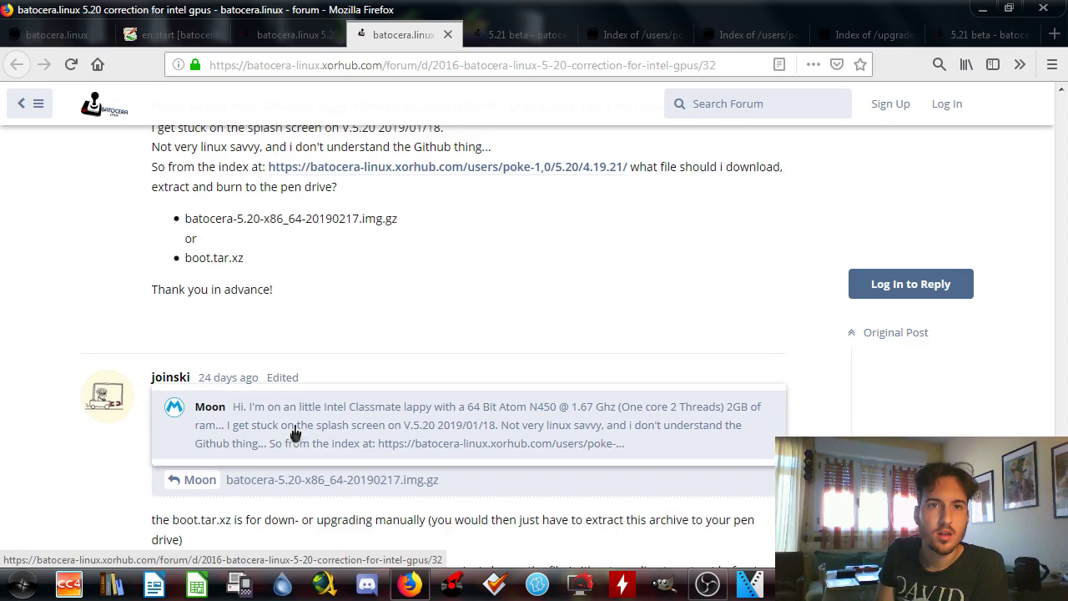
pyautogui.click(198, 482)
pyautogui.rightClick(476, 306)
pyautogui.click(503, 314)
# Skim the earlier replies on testing and release candidates, and close the intel gpu correction thread
pyautogui.scroll(15, 501, 313)
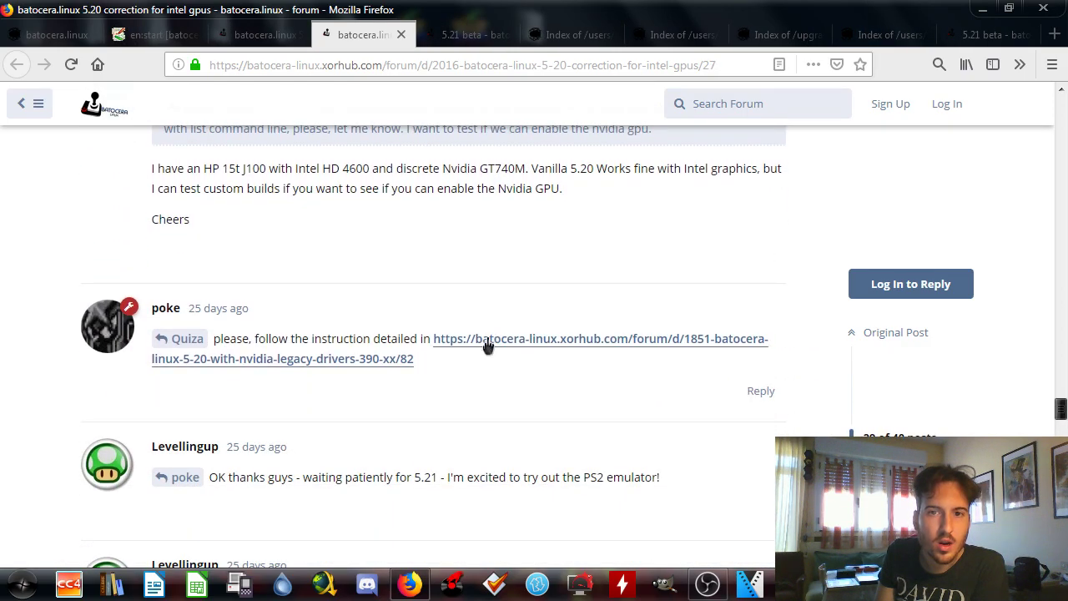
pyautogui.scroll(5, 488, 344)
pyautogui.scroll(10, 485, 346)
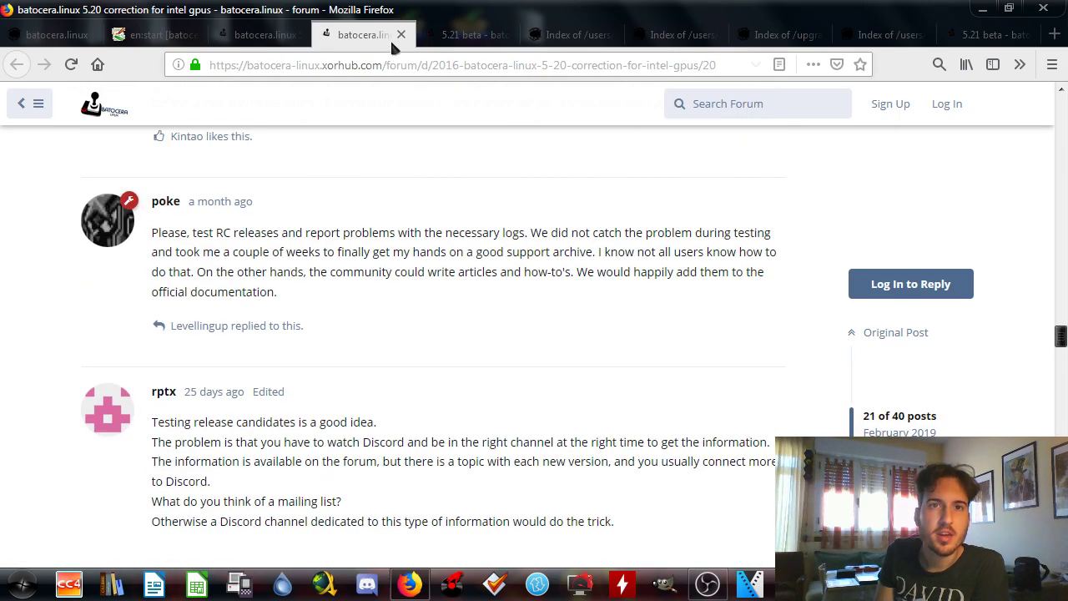
pyautogui.click(397, 34)
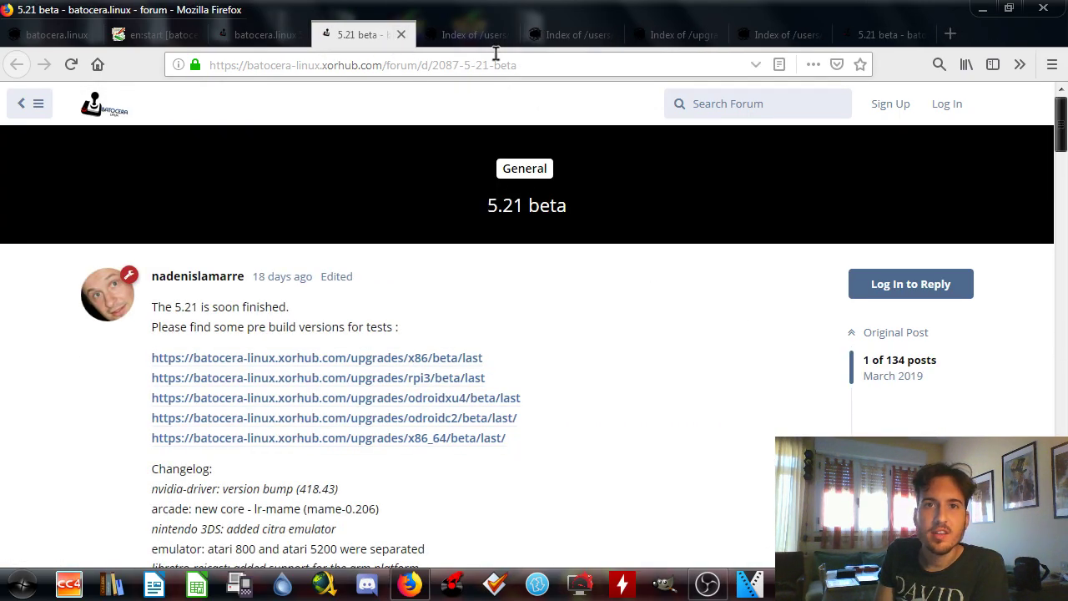
# Place the two 5.21 beta thread tabs side by side and close the duplicate
pyautogui.click(884, 34)
pyautogui.moveTo(890, 35); pyautogui.dragTo(398, 34)
pyautogui.click(398, 34)
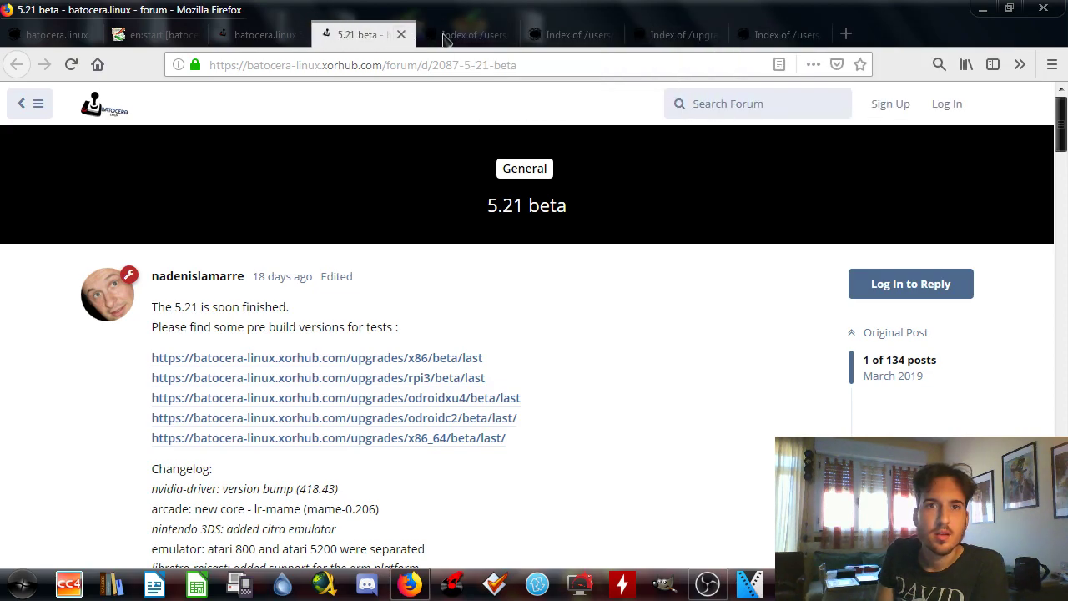
# Compare the open index pages of the 5.20/4.19.21 build and close the duplicates, keeping one
pyautogui.click(501, 34)
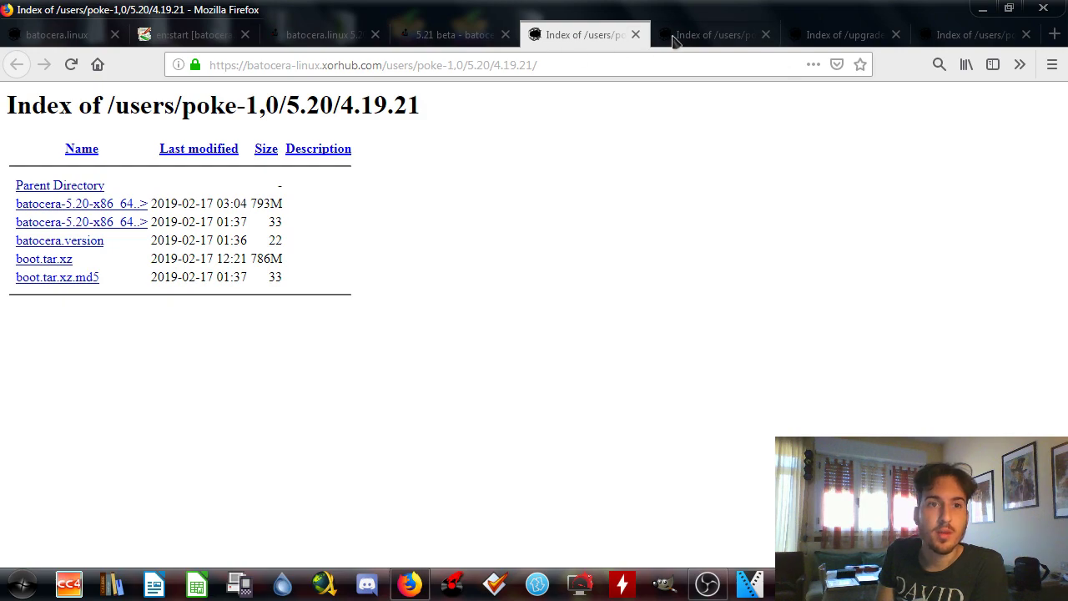
pyautogui.click(672, 38)
pyautogui.click(607, 38)
pyautogui.click(634, 35)
pyautogui.click(658, 38)
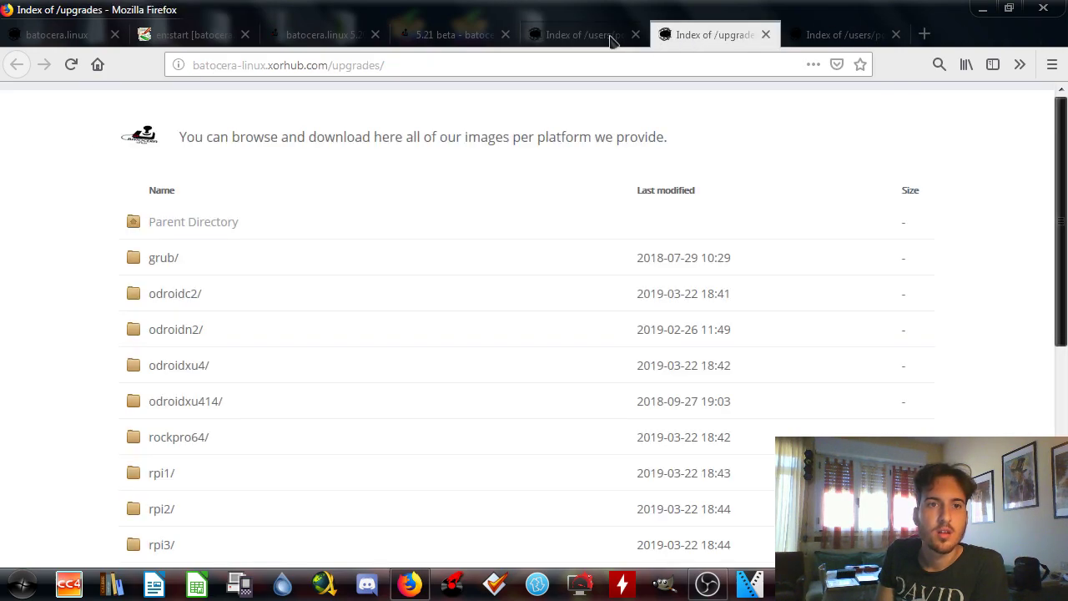
pyautogui.click(936, 29)
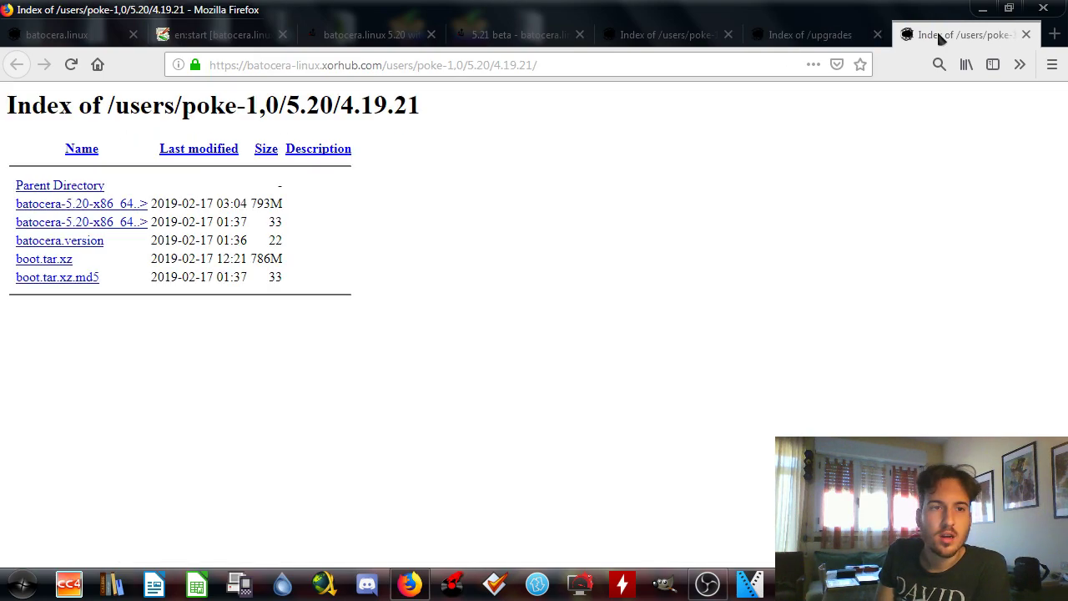
pyautogui.moveTo(930, 34); pyautogui.dragTo(762, 37)
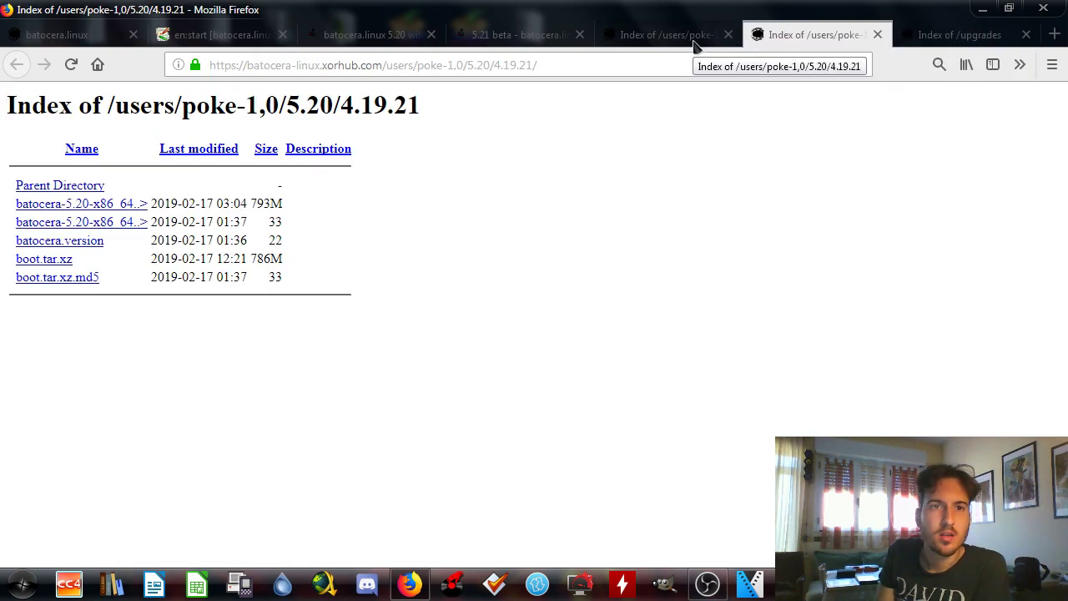
pyautogui.click(692, 37)
pyautogui.click(771, 43)
pyautogui.click(706, 42)
pyautogui.click(728, 35)
# Look through the platform folders in the upgrades index and open the x86_64 folder
pyautogui.click(785, 38)
pyautogui.scroll(-5, 483, 296)
pyautogui.scroll(5, 459, 306)
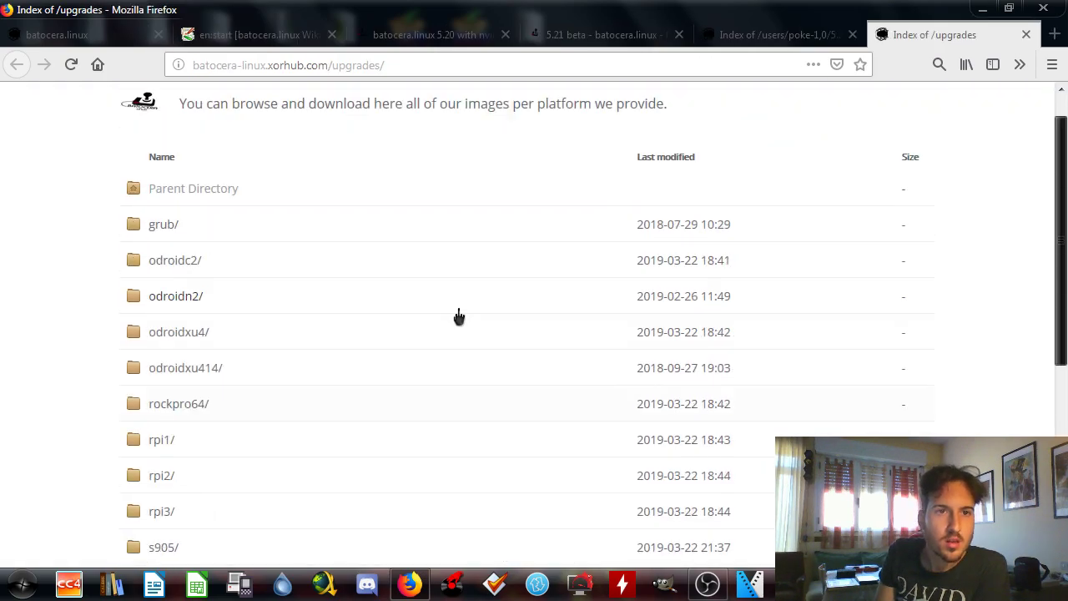
pyautogui.scroll(-4, 250, 242)
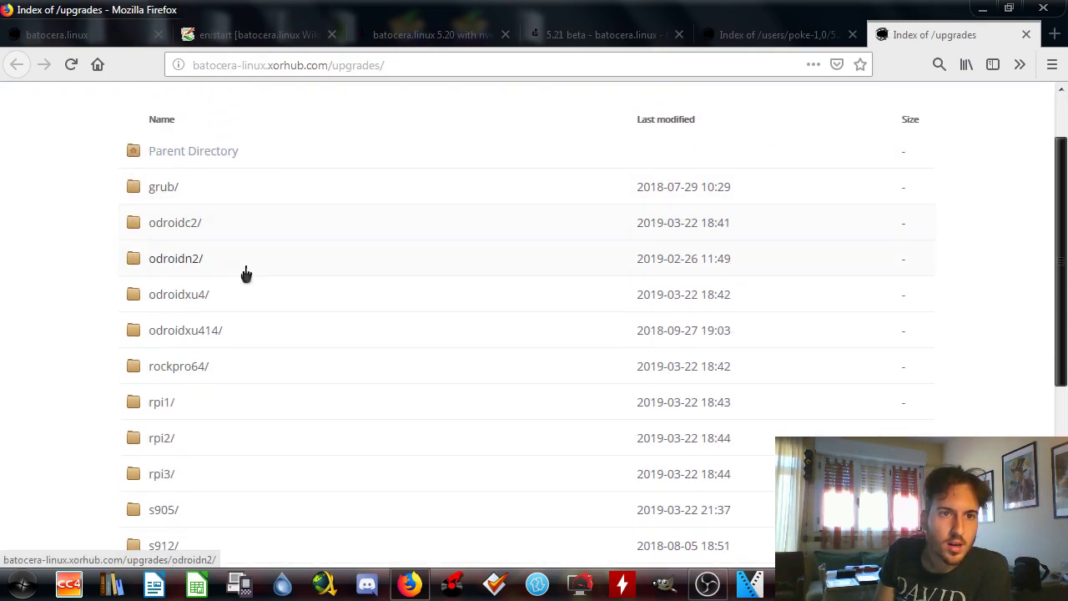
pyautogui.scroll(-3, 252, 286)
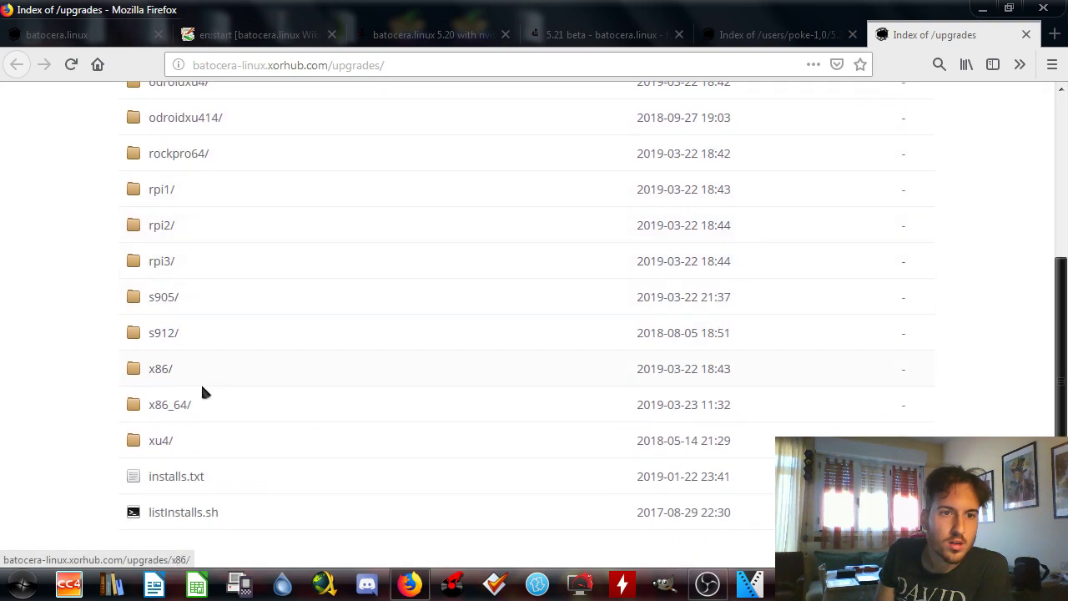
pyautogui.click(187, 415)
# Open the x86_64 beta and stable folders in new tabs and close the x86_64 folder page
pyautogui.rightClick(160, 251)
pyautogui.click(196, 259)
pyautogui.rightClick(165, 295)
pyautogui.click(201, 312)
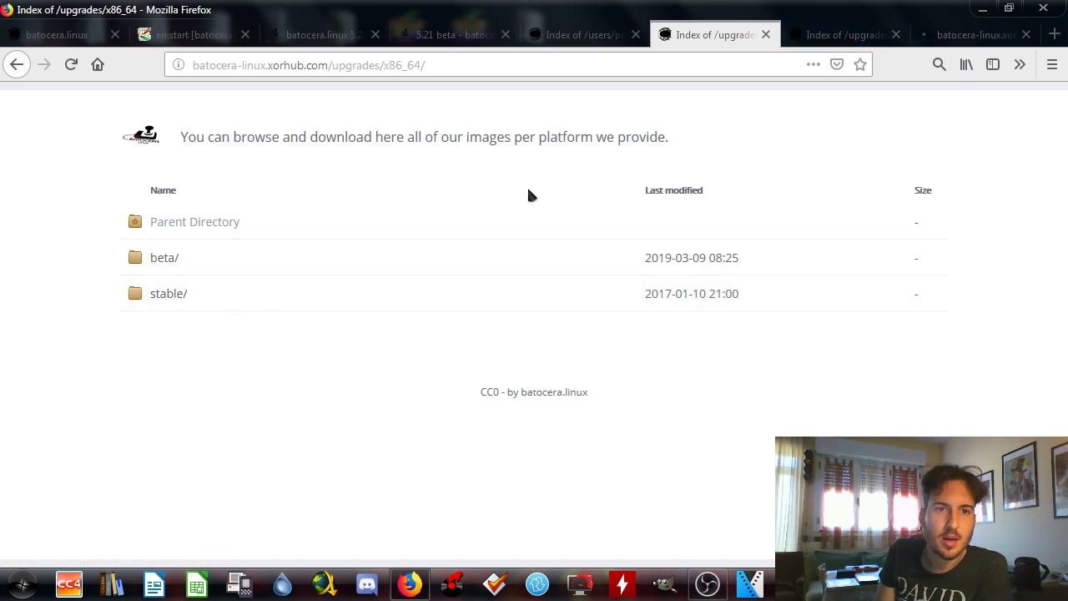
pyautogui.click(765, 35)
# Open the last folder in both the x86_64 beta and the x86_64 stable listings
pyautogui.click(160, 264)
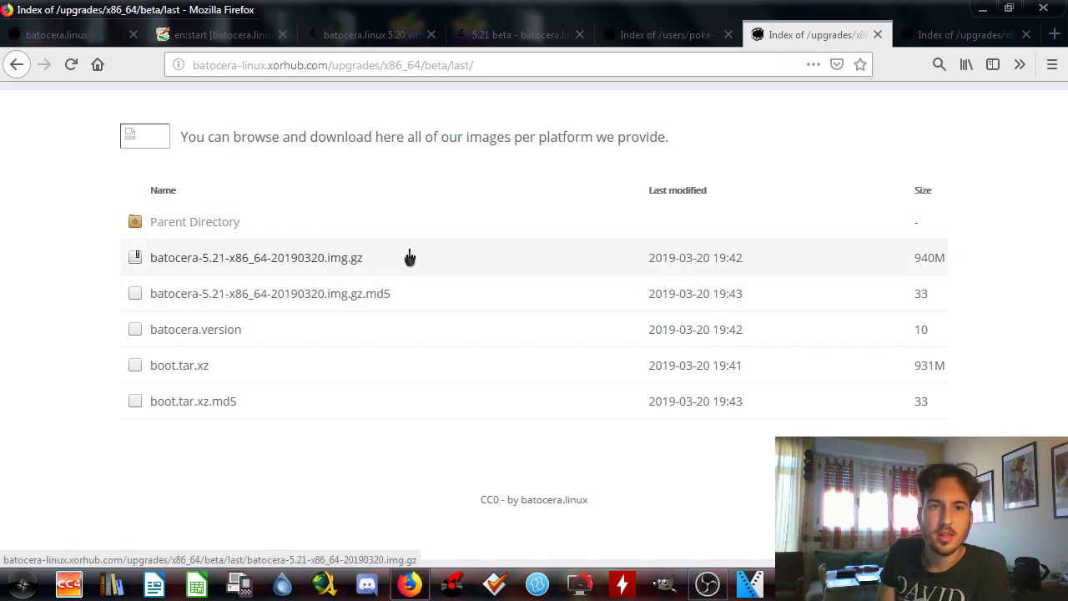
pyautogui.click(924, 29)
pyautogui.click(152, 263)
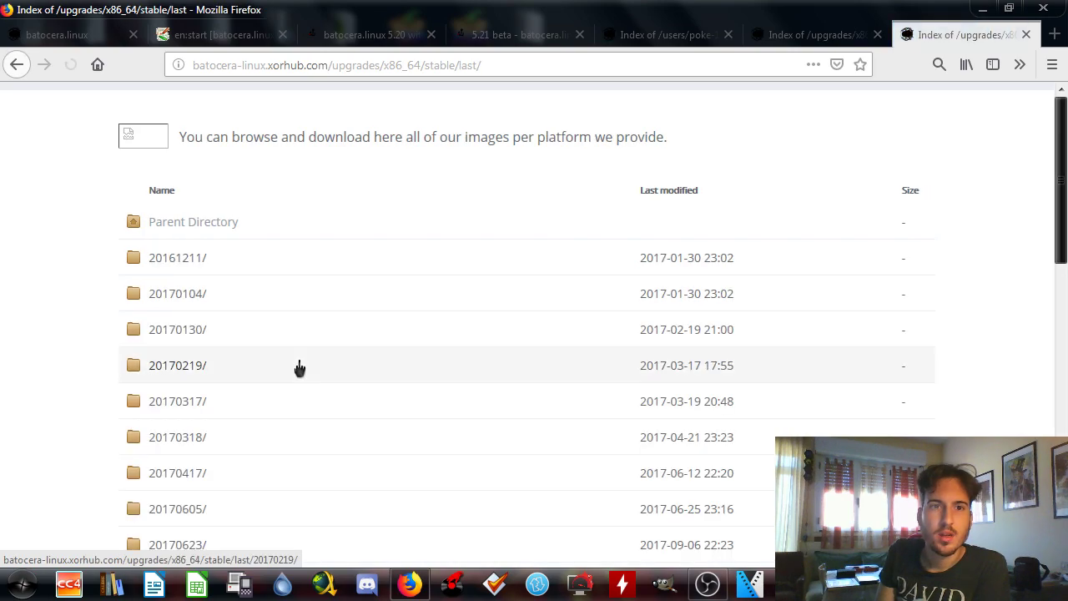
# Open the next folder of the stable/last listing in a new tab and close the stable/last page
pyautogui.scroll(-5, 286, 348)
pyautogui.scroll(-5, 288, 346)
pyautogui.rightClick(177, 218)
pyautogui.click(226, 231)
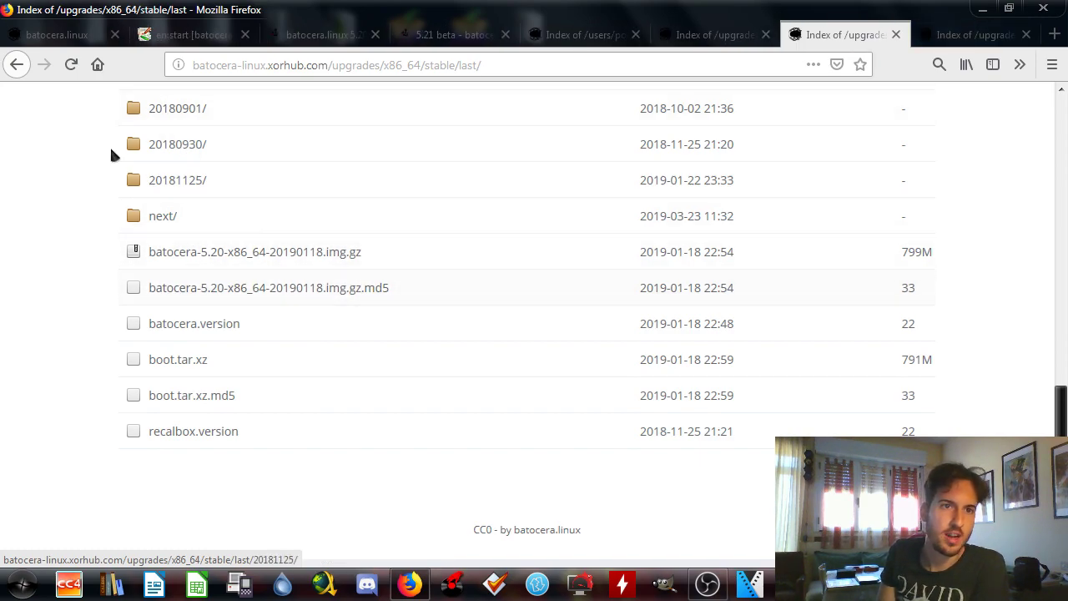
pyautogui.click(895, 35)
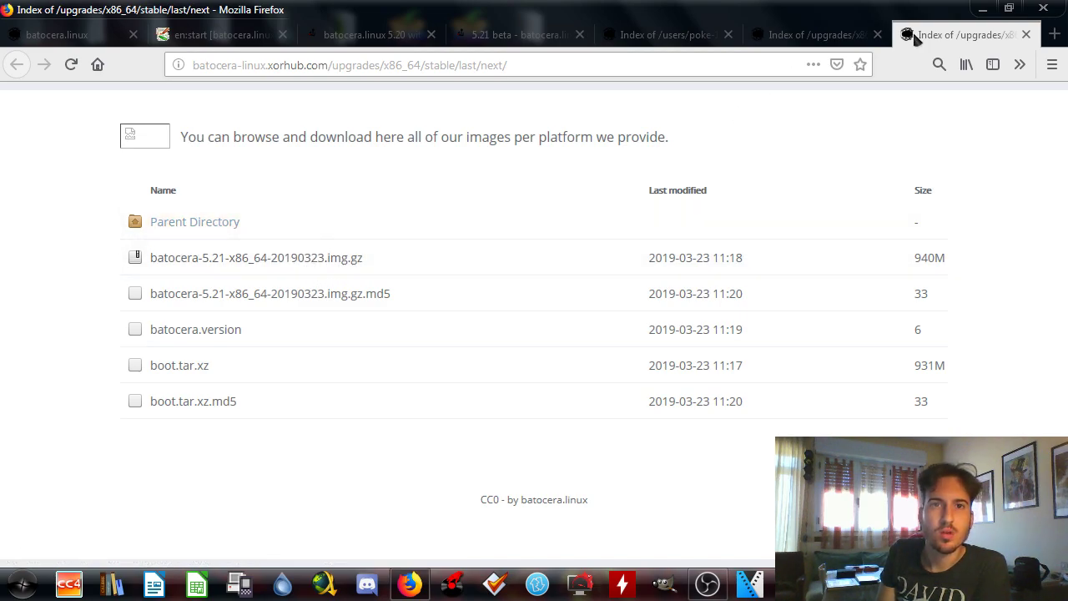
# Compare the file names, dates and sizes in the beta/last and stable/last/next listings for x86_64
pyautogui.click(844, 33)
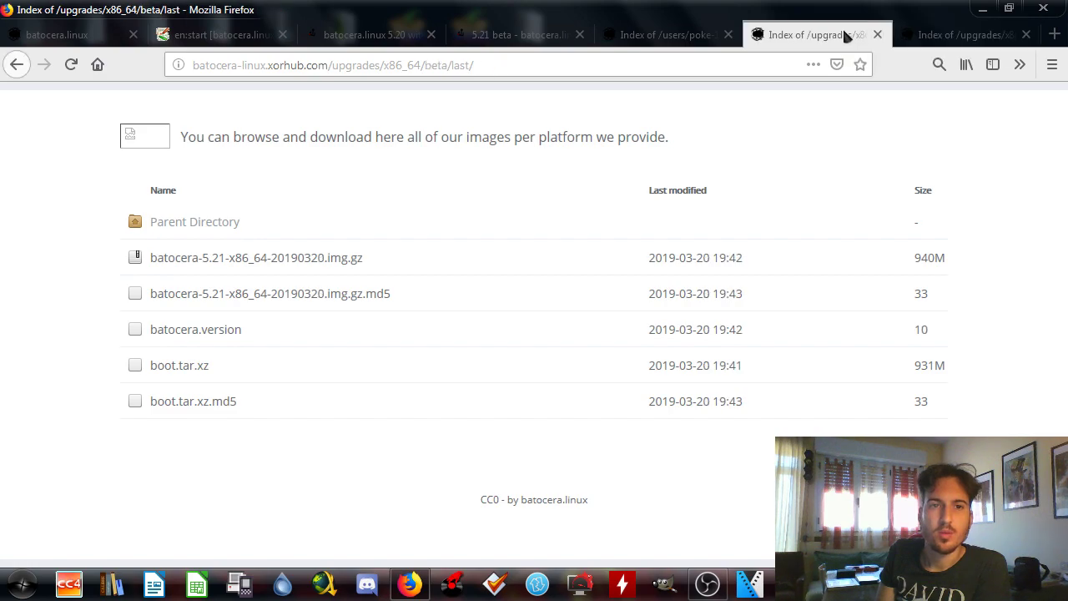
pyautogui.click(930, 34)
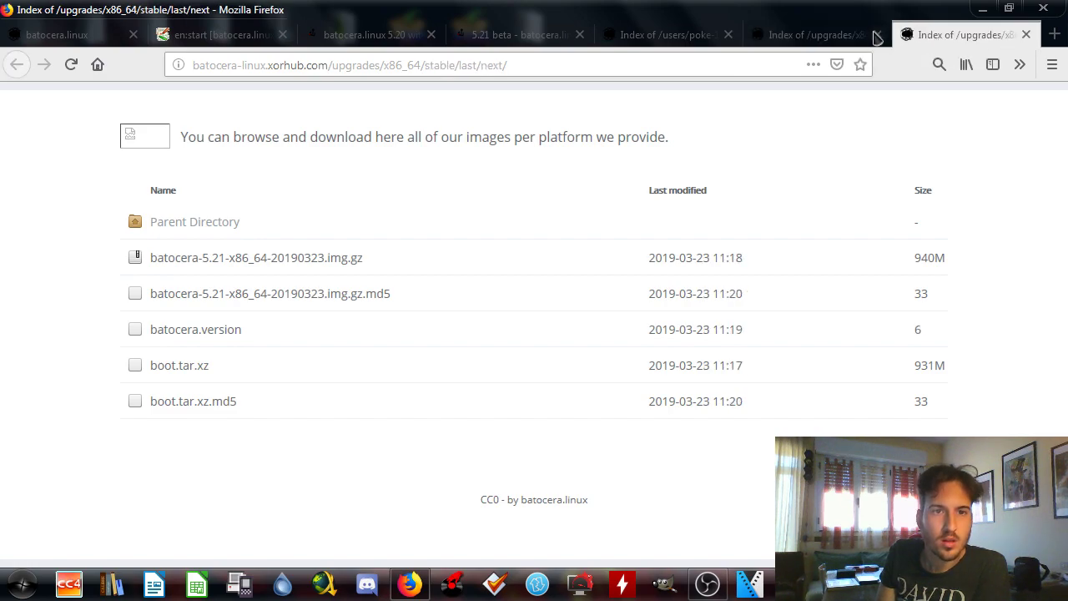
pyautogui.click(861, 35)
pyautogui.click(945, 37)
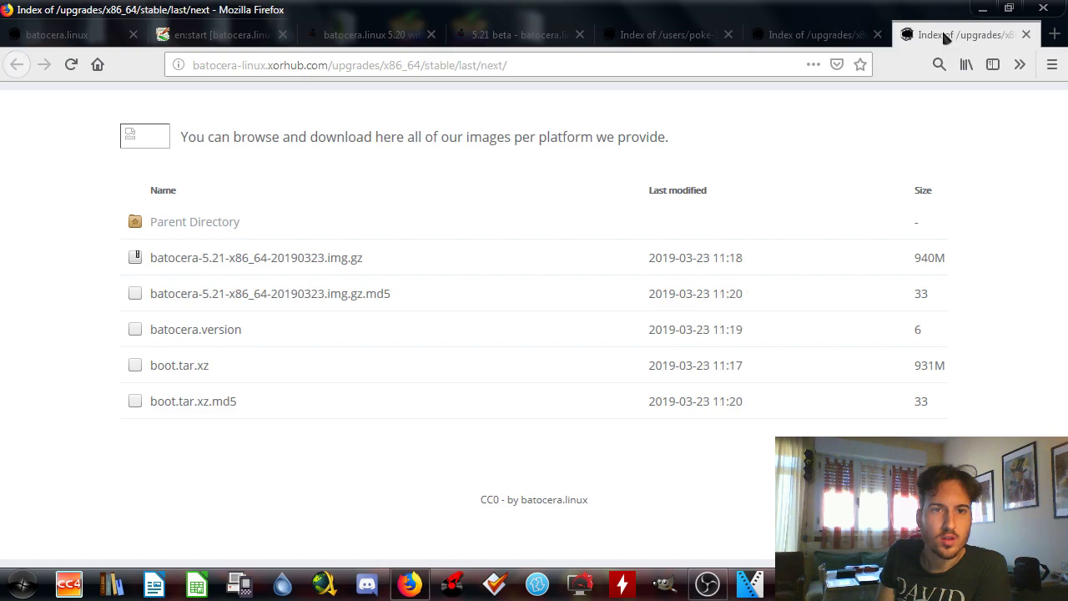
pyautogui.click(870, 35)
pyautogui.click(945, 34)
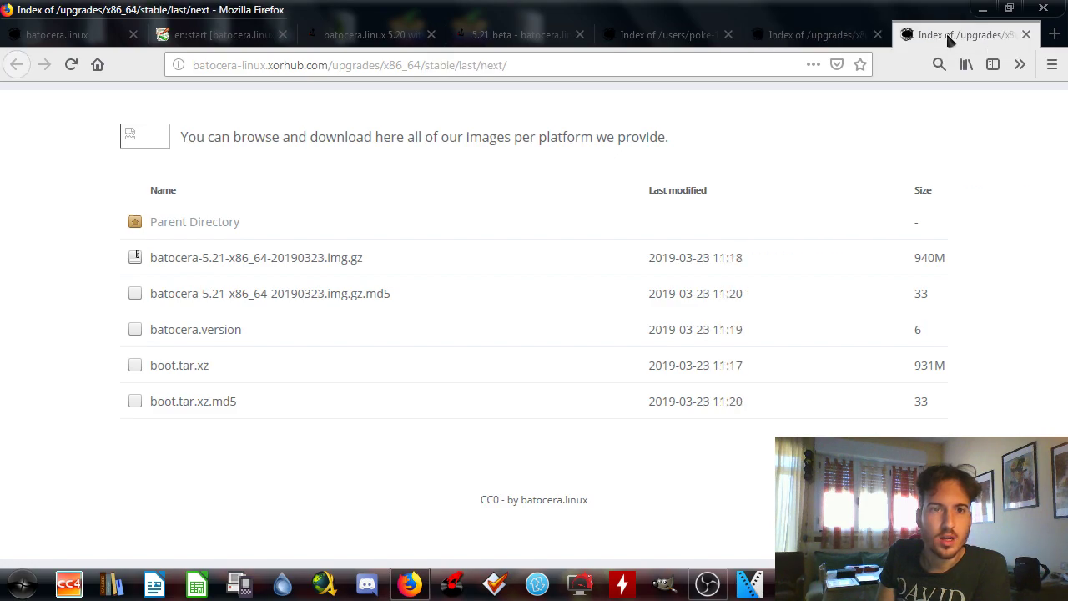
pyautogui.click(845, 35)
pyautogui.click(924, 39)
pyautogui.click(846, 38)
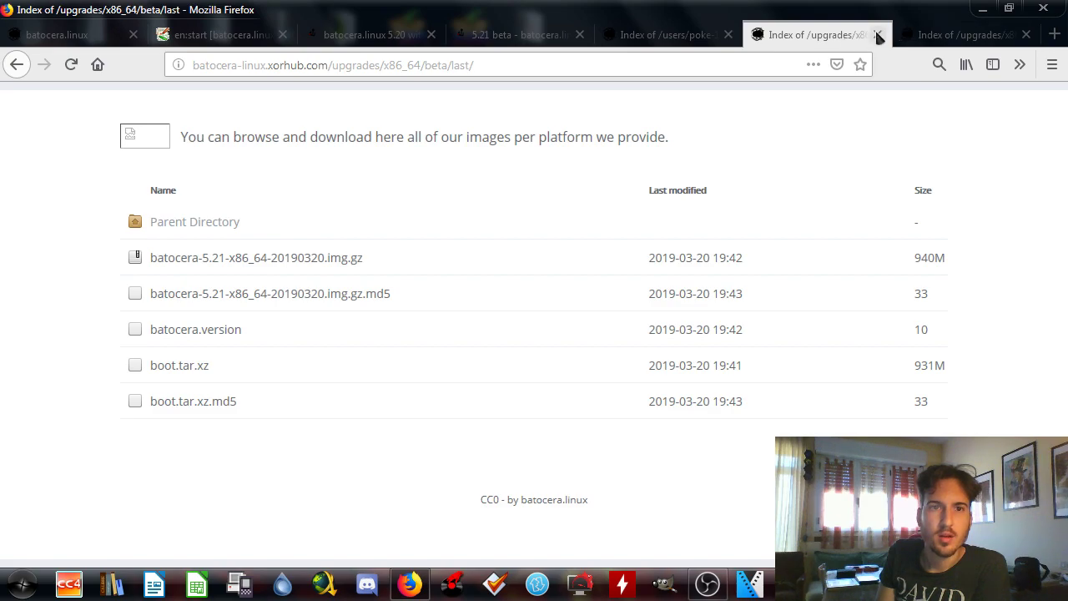
# Close the x86_64 beta/last listing and return to the index of the 5.20/4.19.21 build
pyautogui.click(877, 35)
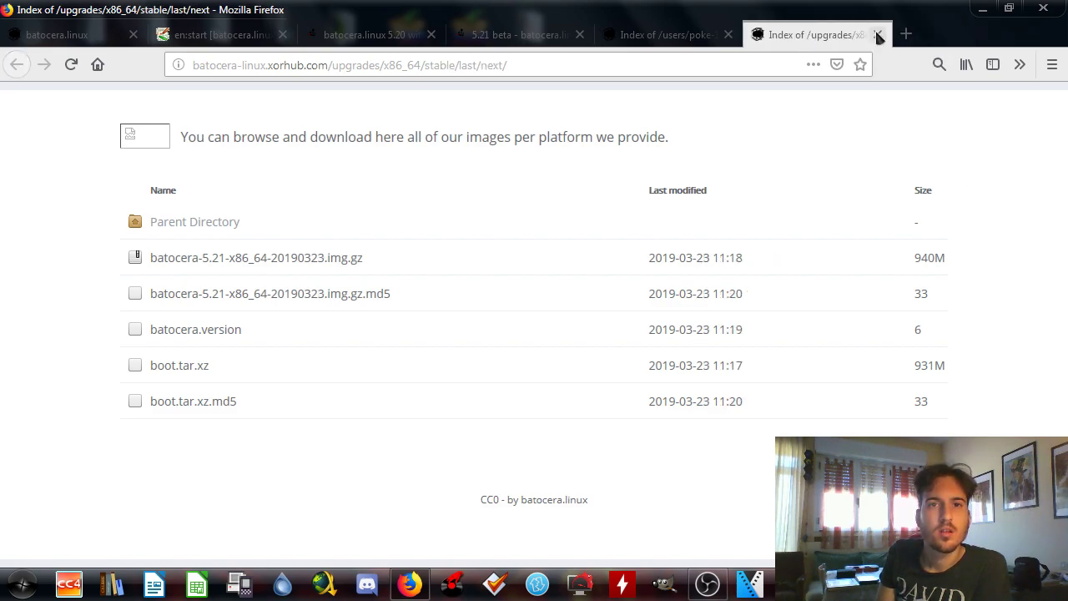
pyautogui.click(660, 39)
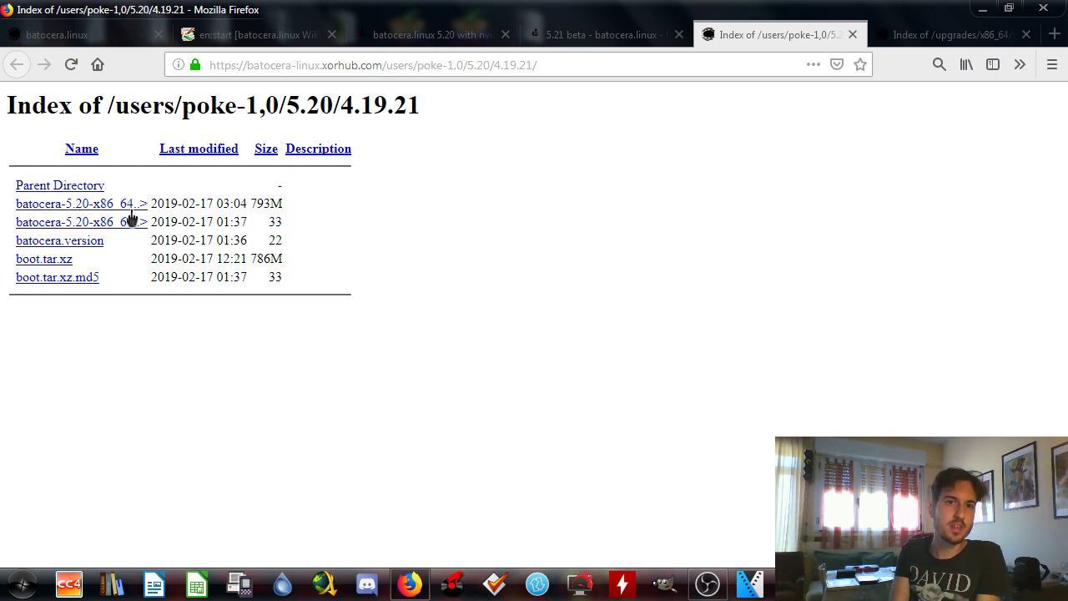
# Close the index of the 5.20/4.19.21 build and review the install instructions in the nvidia-legacy drivers (390.xx) forum thread
pyautogui.click(853, 36)
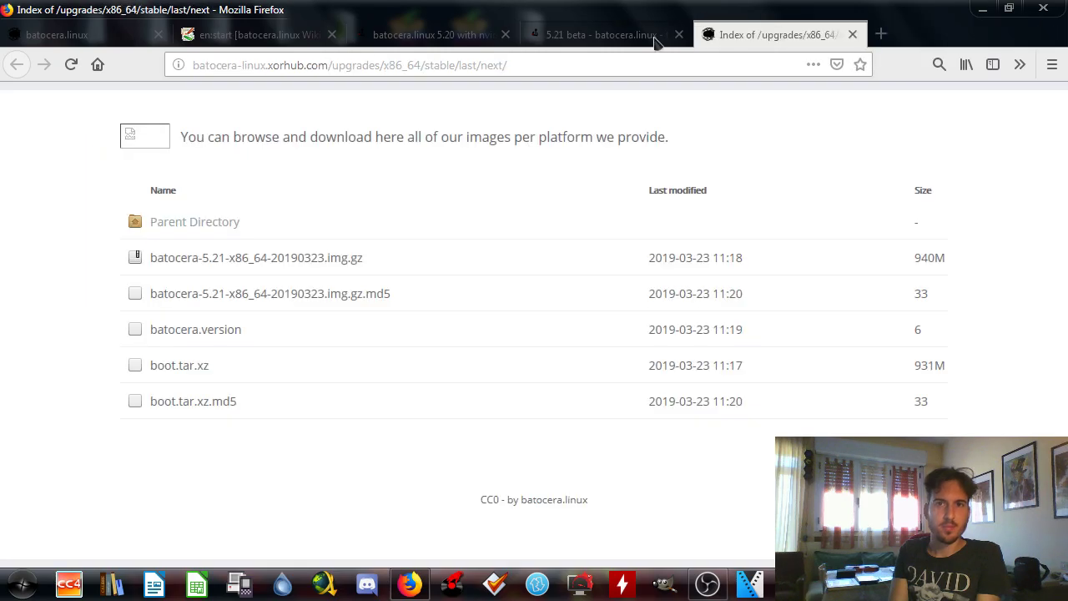
pyautogui.click(556, 34)
pyautogui.click(445, 37)
pyautogui.scroll(-8, 505, 265)
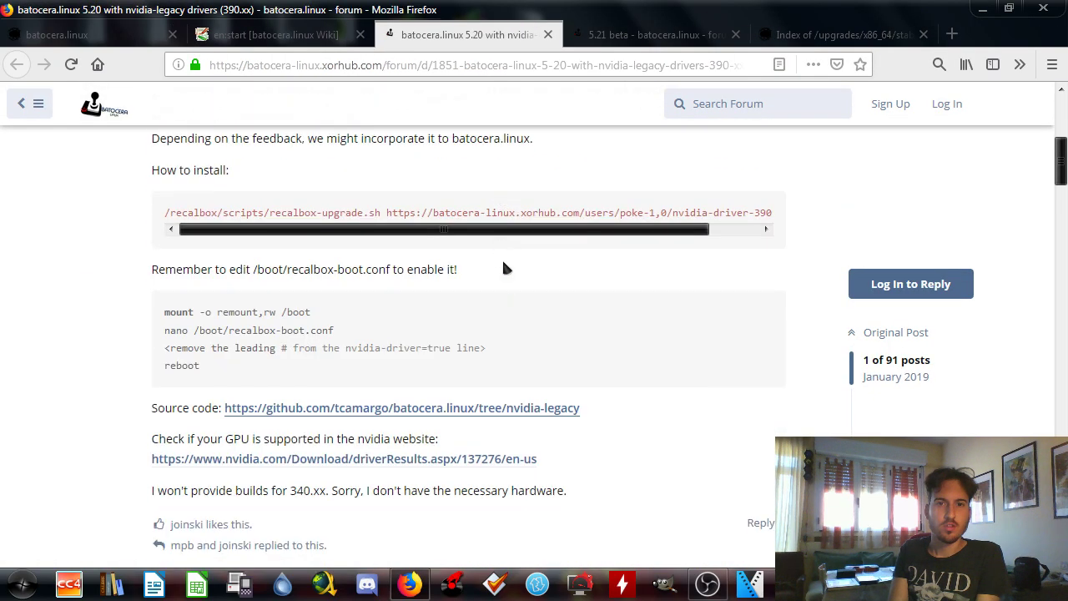
pyautogui.scroll(10, 514, 297)
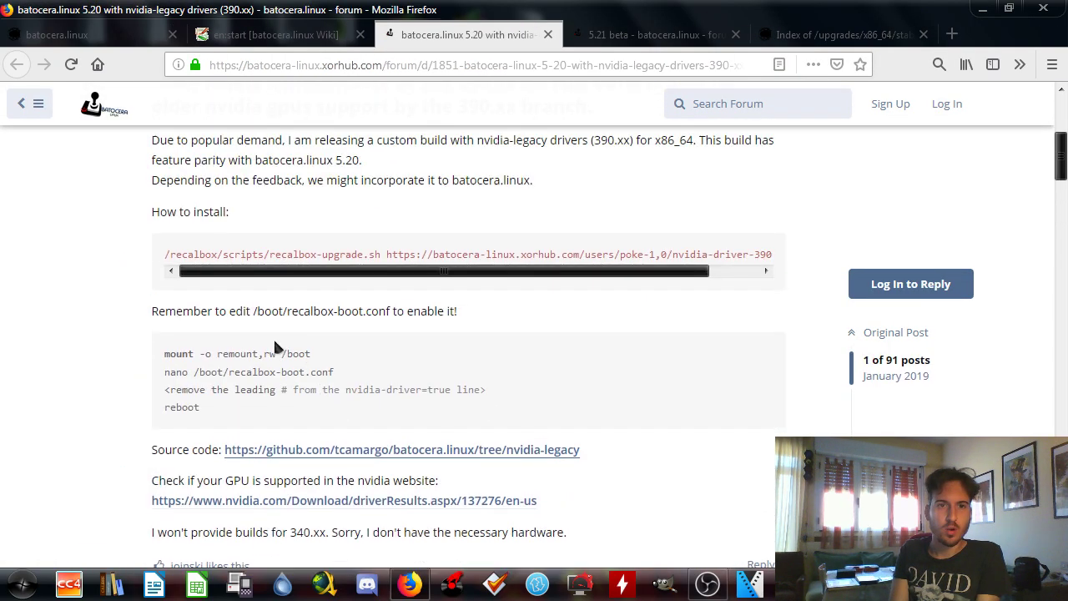
# Look over the wiki start page and the batocera.linux homepage, and close the homepage
pyautogui.click(326, 34)
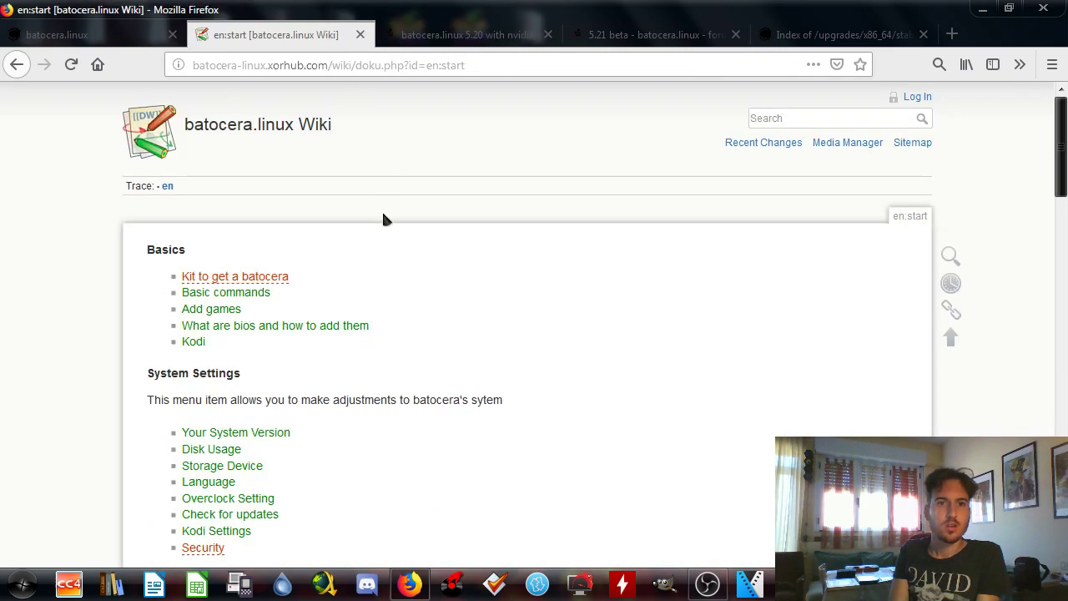
pyautogui.scroll(-3, 350, 219)
pyautogui.click(97, 33)
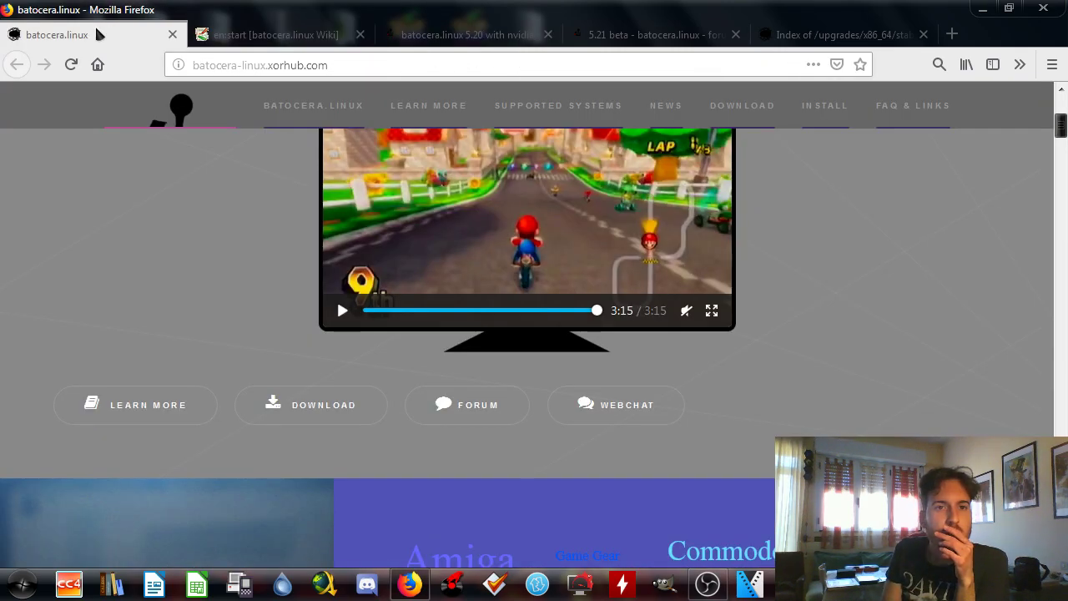
pyautogui.scroll(-1, 338, 187)
pyautogui.scroll(3, 364, 159)
pyautogui.scroll(-4, 562, 305)
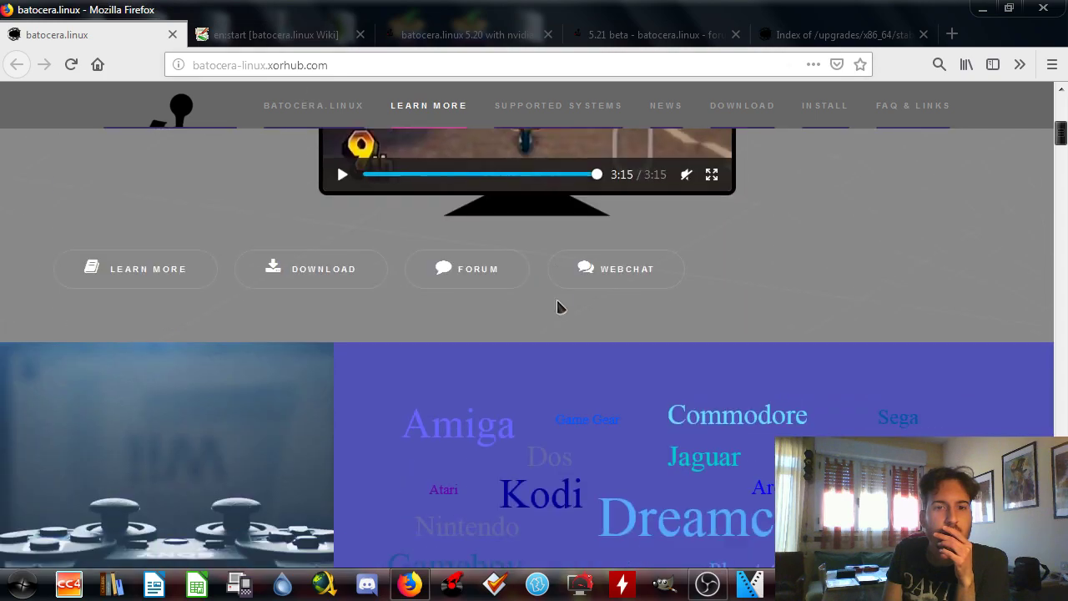
pyautogui.scroll(-2, 558, 307)
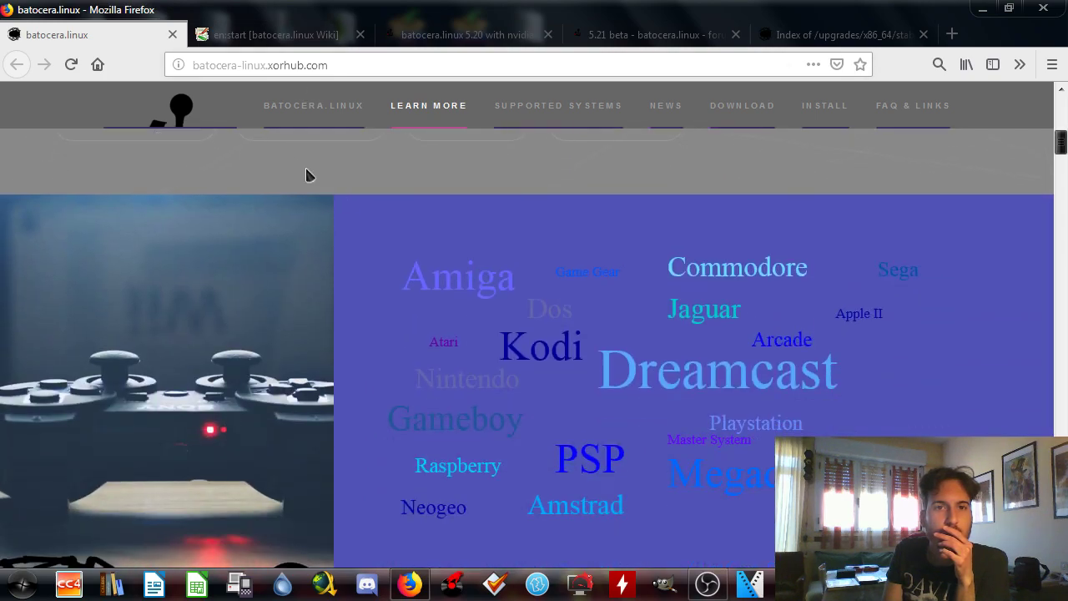
pyautogui.click(173, 34)
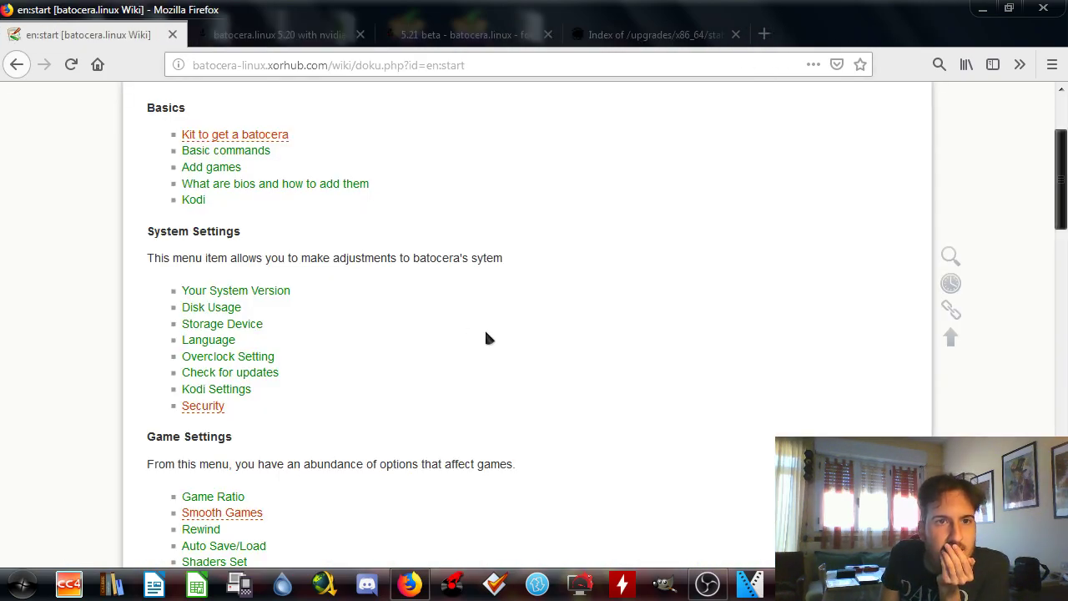
# Open the wiki's Basic commands, Add games and What are bios and how to add them pages in new tabs
pyautogui.scroll(-5, 486, 336)
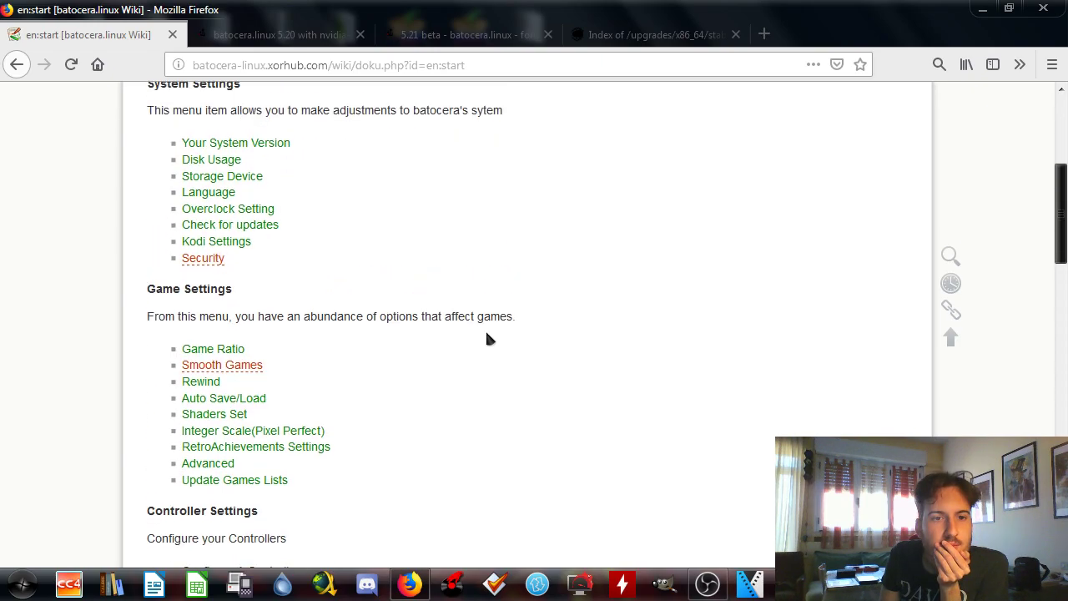
pyautogui.scroll(7, 348, 265)
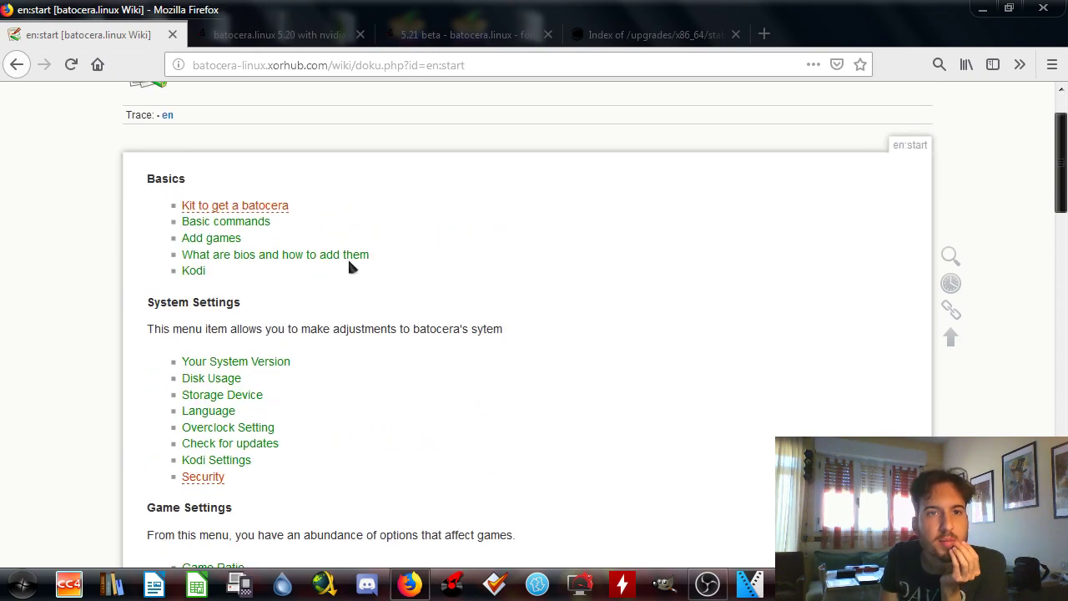
pyautogui.rightClick(266, 227)
pyautogui.click(296, 239)
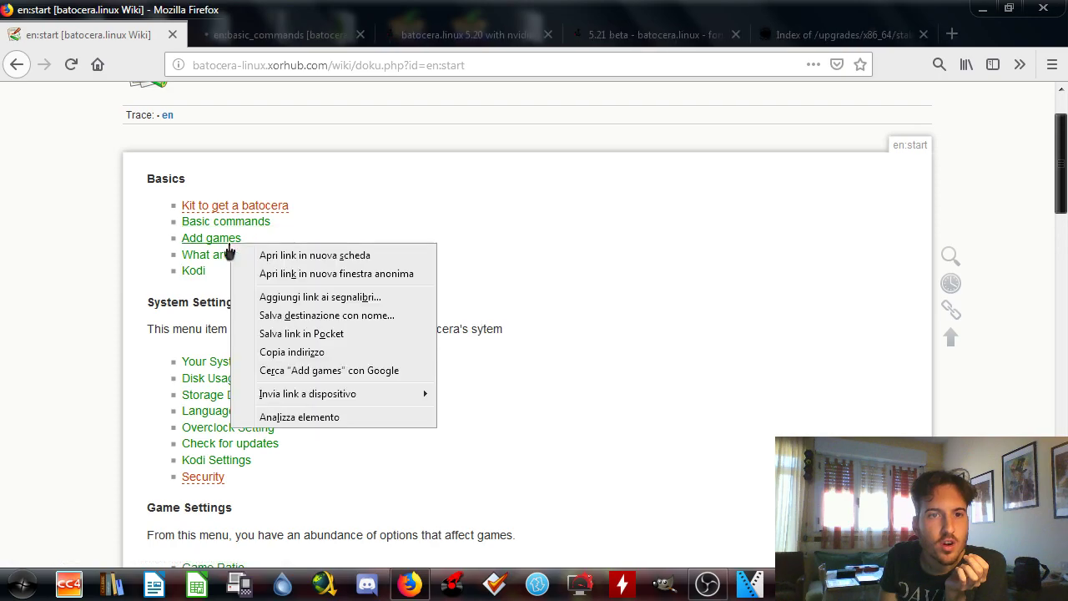
pyautogui.rightClick(224, 241)
pyautogui.click(254, 251)
pyautogui.rightClick(262, 266)
pyautogui.click(283, 267)
# Open the Your System Version, Disk Usage and Storage Device pages from System Settings in new tabs
pyautogui.scroll(-3, 281, 275)
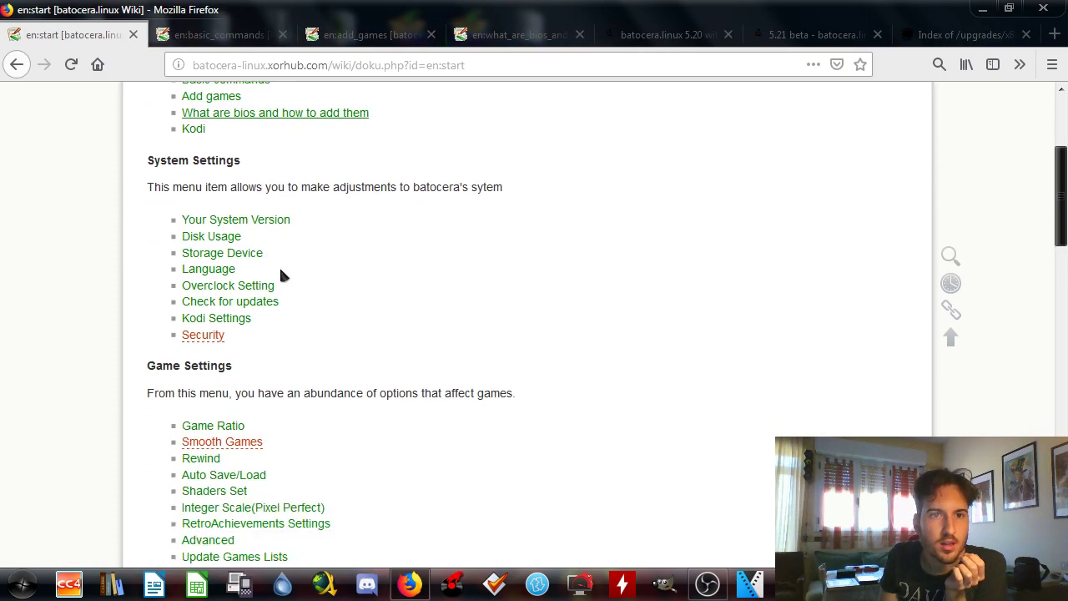
pyautogui.rightClick(270, 221)
pyautogui.click(295, 234)
pyautogui.rightClick(217, 238)
pyautogui.click(267, 251)
pyautogui.rightClick(261, 257)
pyautogui.click(273, 269)
# Open the Supported hardware and Not supported emulators pages from the wiki's Support section in new tabs
pyautogui.scroll(-3, 266, 320)
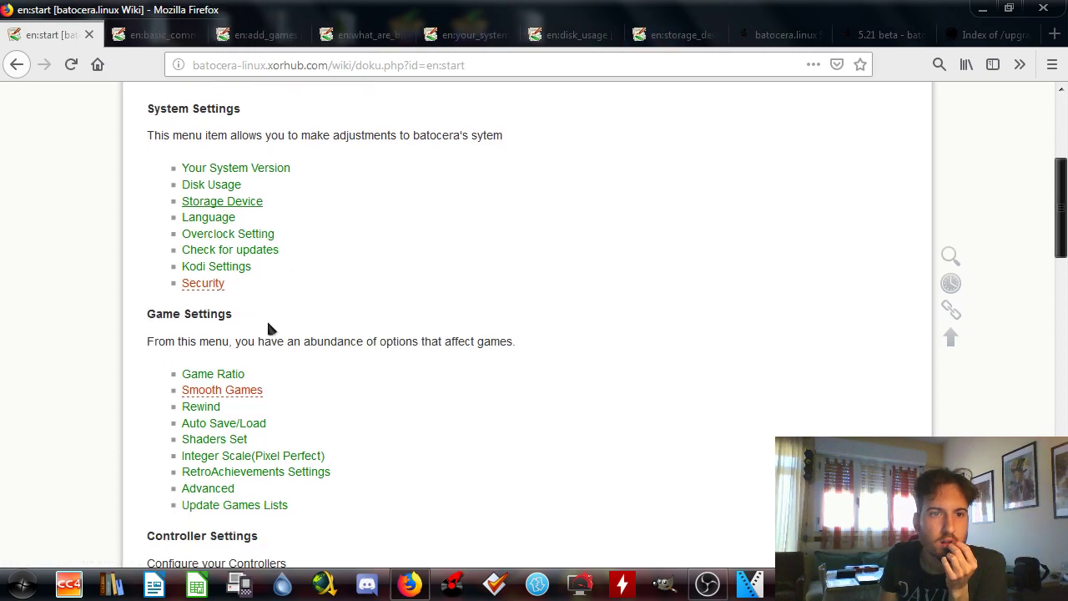
pyautogui.scroll(-4, 275, 321)
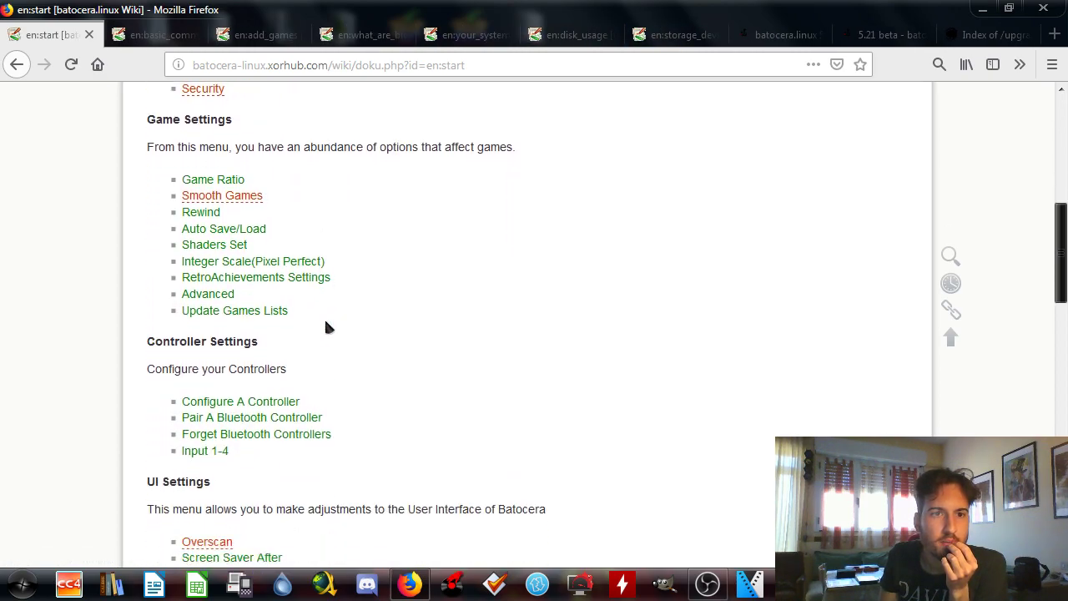
pyautogui.scroll(-5, 328, 328)
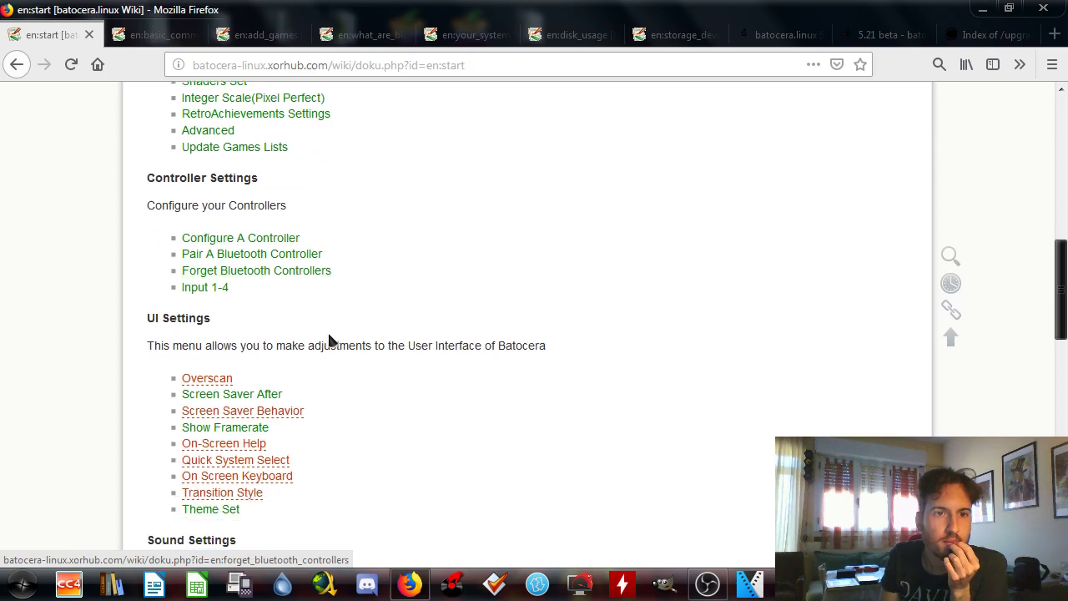
pyautogui.scroll(-5, 331, 342)
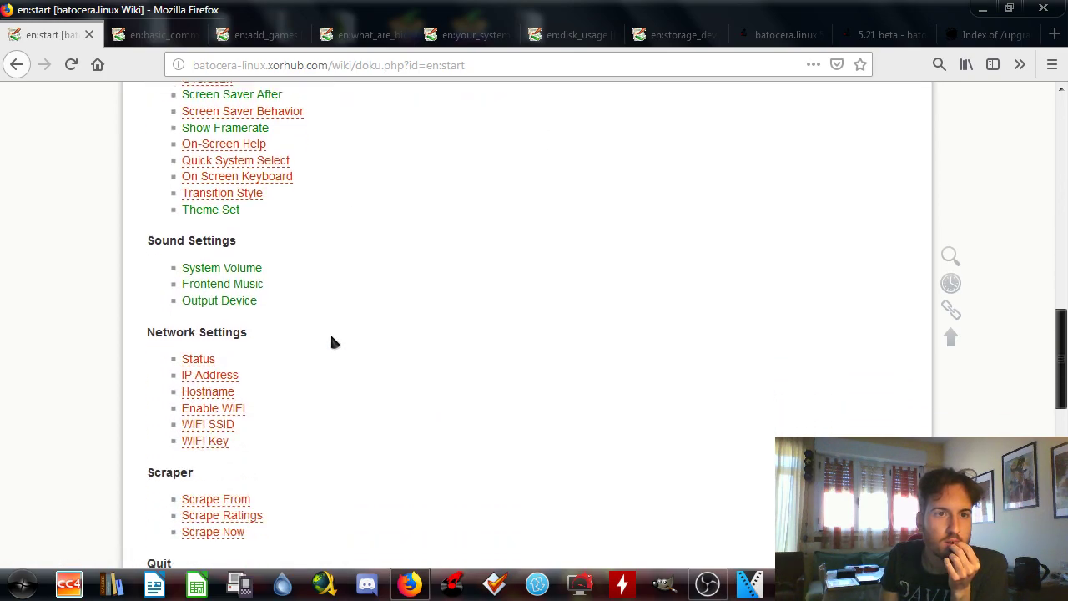
pyautogui.scroll(-9, 331, 342)
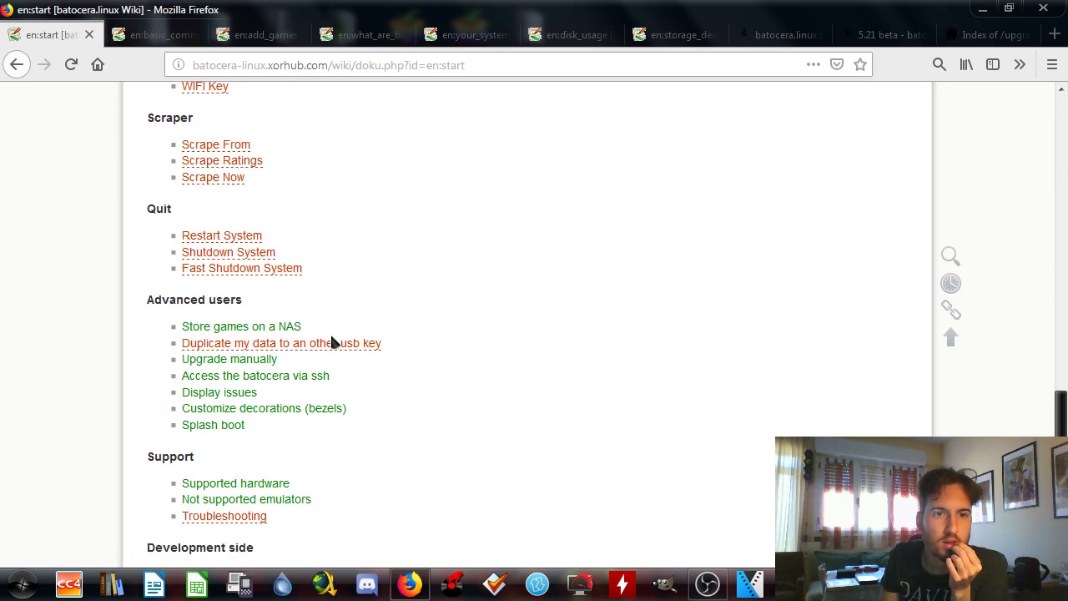
pyautogui.scroll(-4, 331, 342)
pyautogui.rightClick(287, 275)
pyautogui.click(288, 282)
pyautogui.rightClick(282, 287)
pyautogui.click(300, 296)
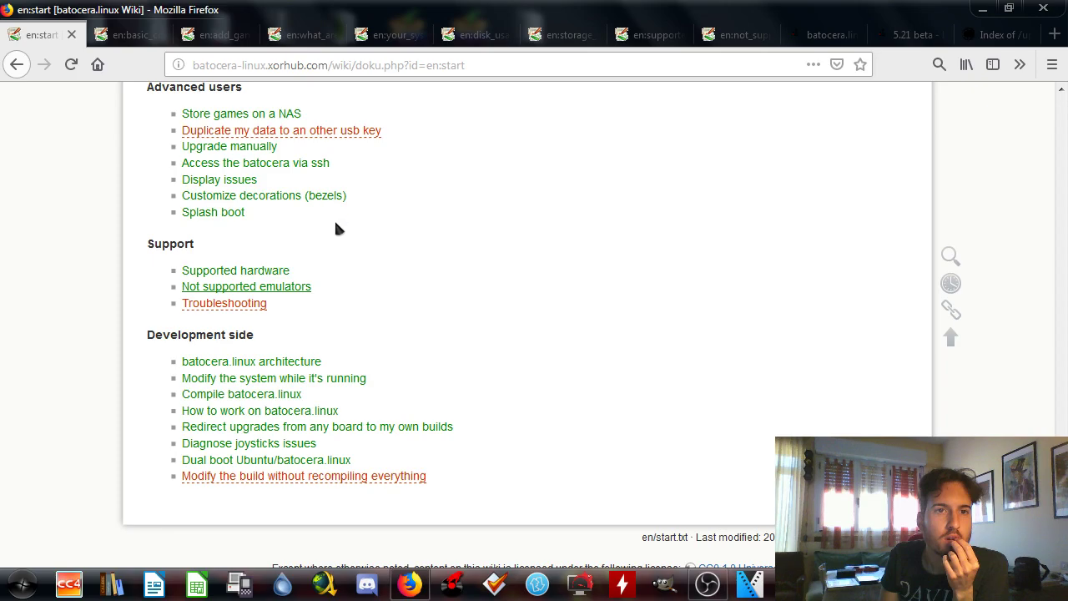
# Close the wiki start page, and look through the Basic commands page before closing it
pyautogui.scroll(-2, 351, 277)
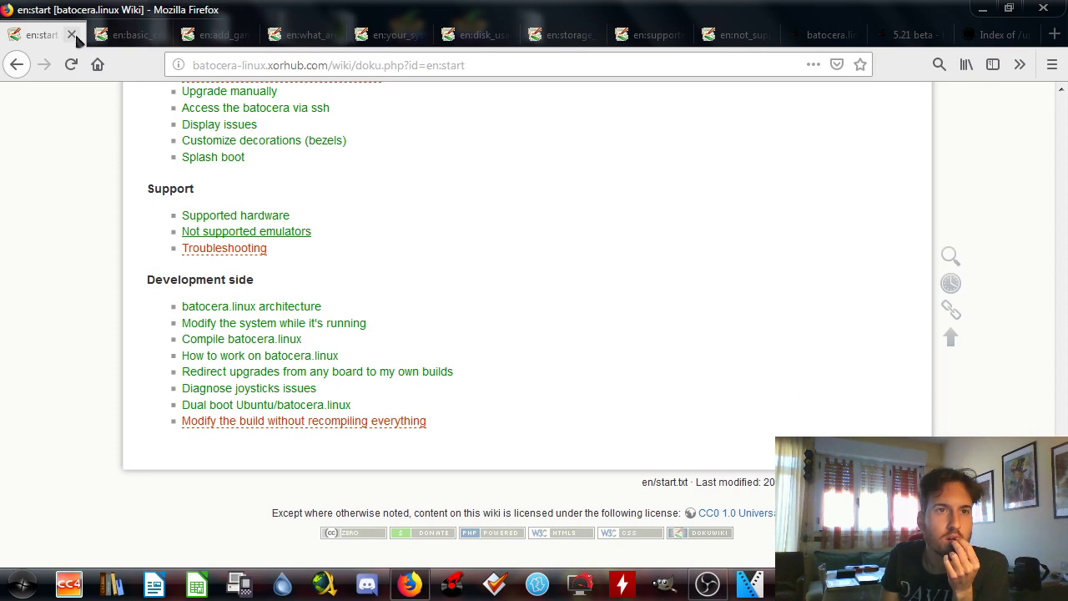
pyautogui.click(71, 35)
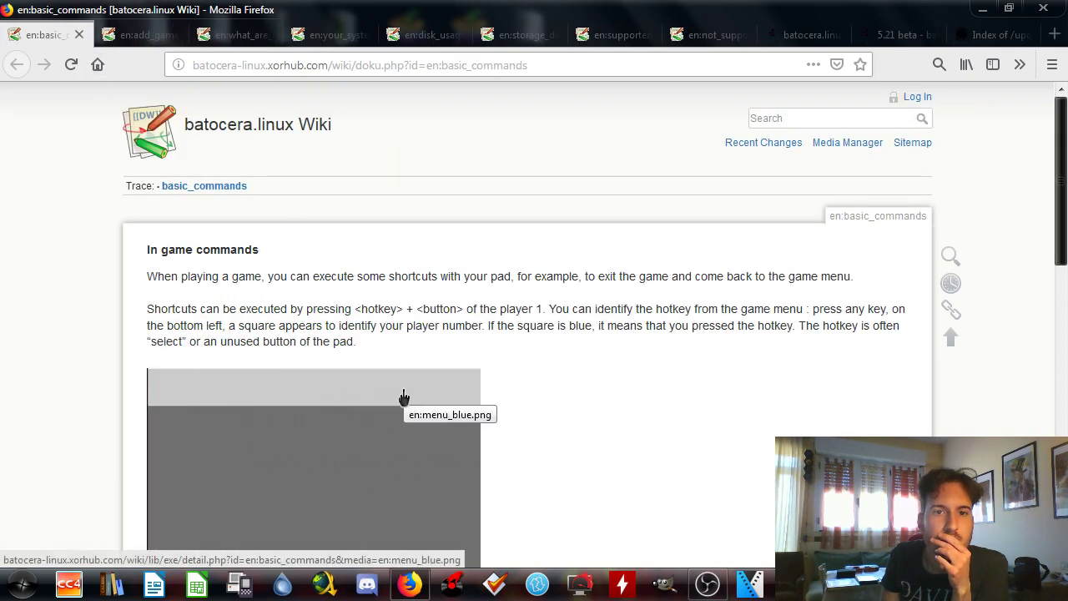
pyautogui.scroll(-10, 403, 397)
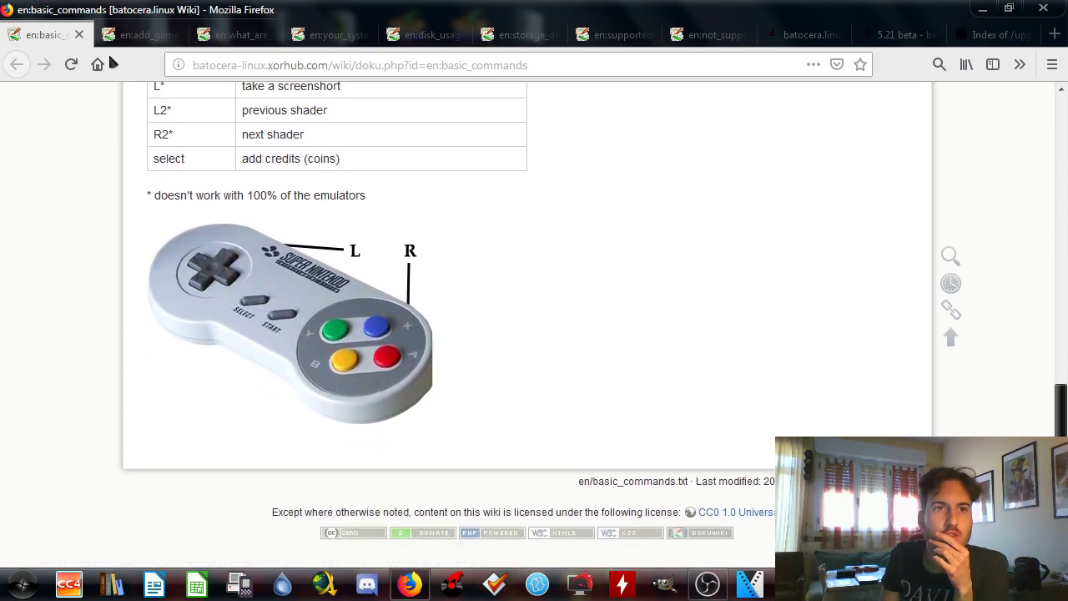
pyautogui.click(79, 35)
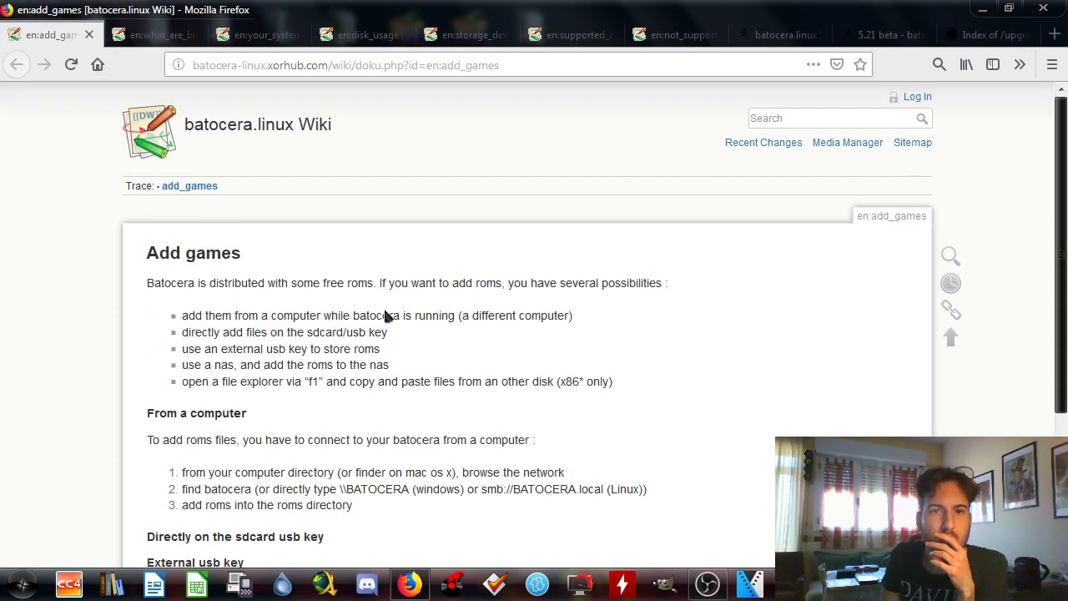
# Read the wiki pages on adding games and adding bios files, closing each one
pyautogui.scroll(-5, 384, 315)
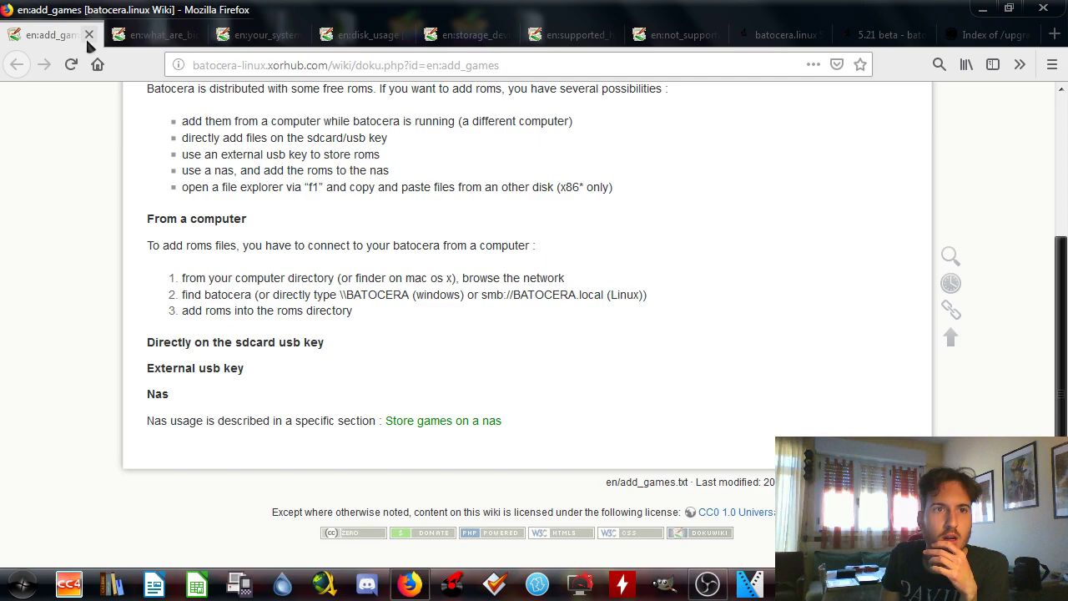
pyautogui.click(88, 34)
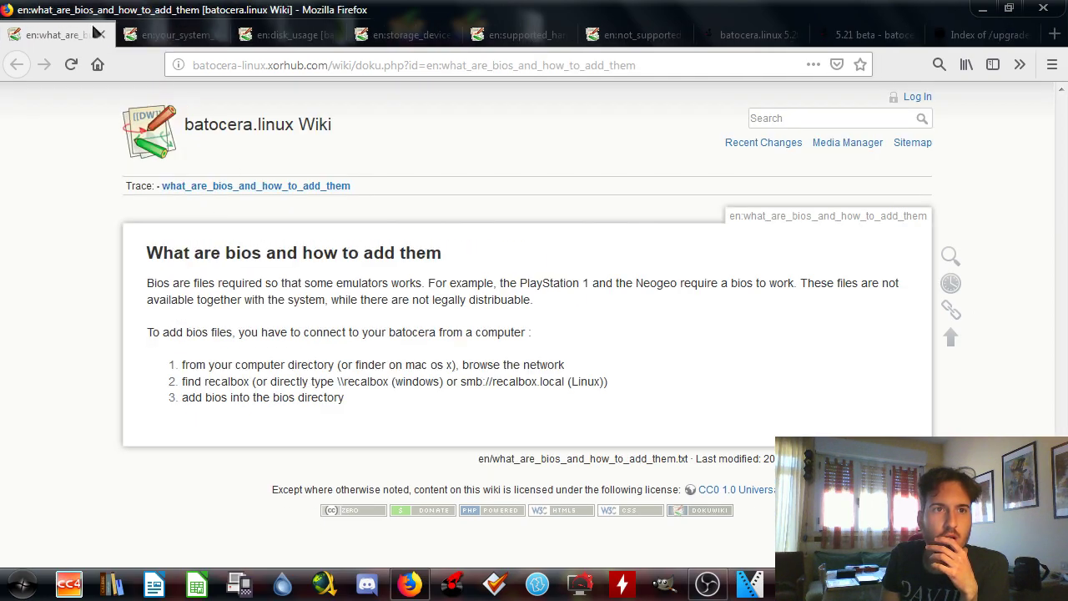
pyautogui.click(99, 34)
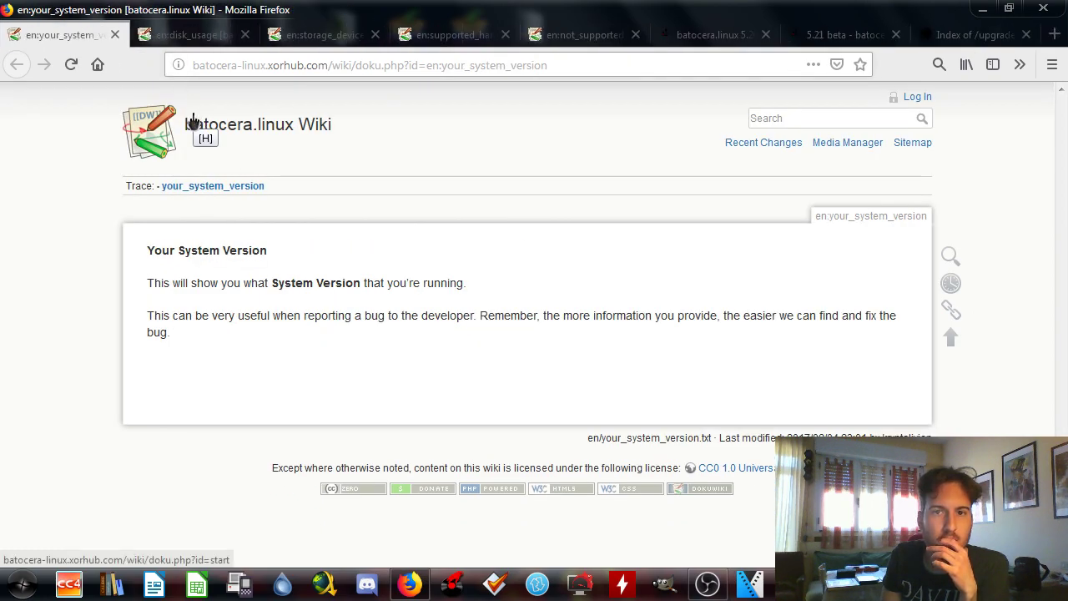
# Read the Your System Version, Disk Usage and Storage Device pages, closing each one
pyautogui.click(114, 35)
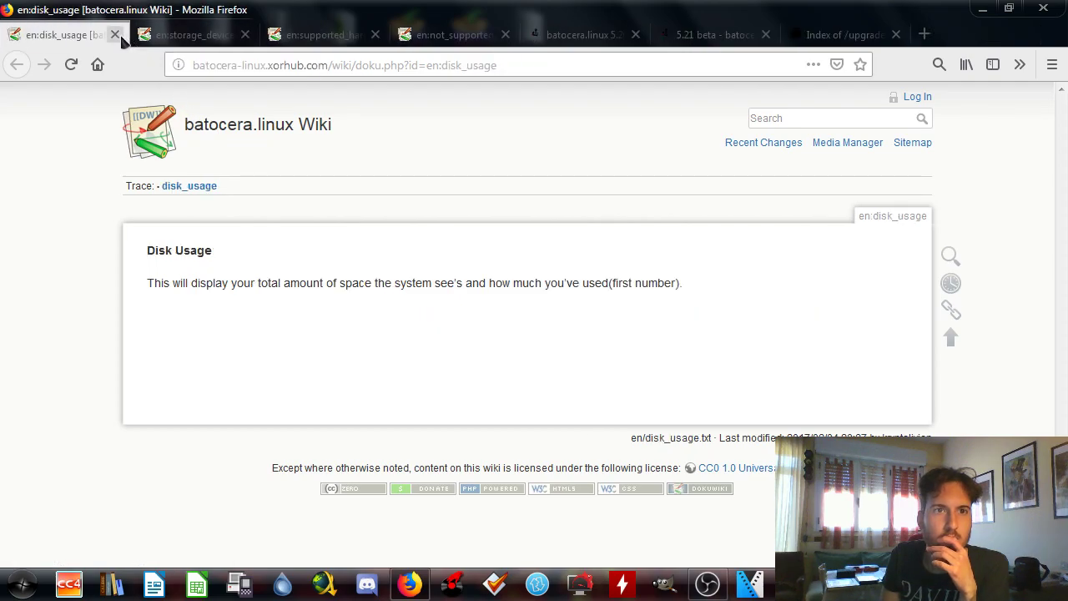
pyautogui.click(114, 34)
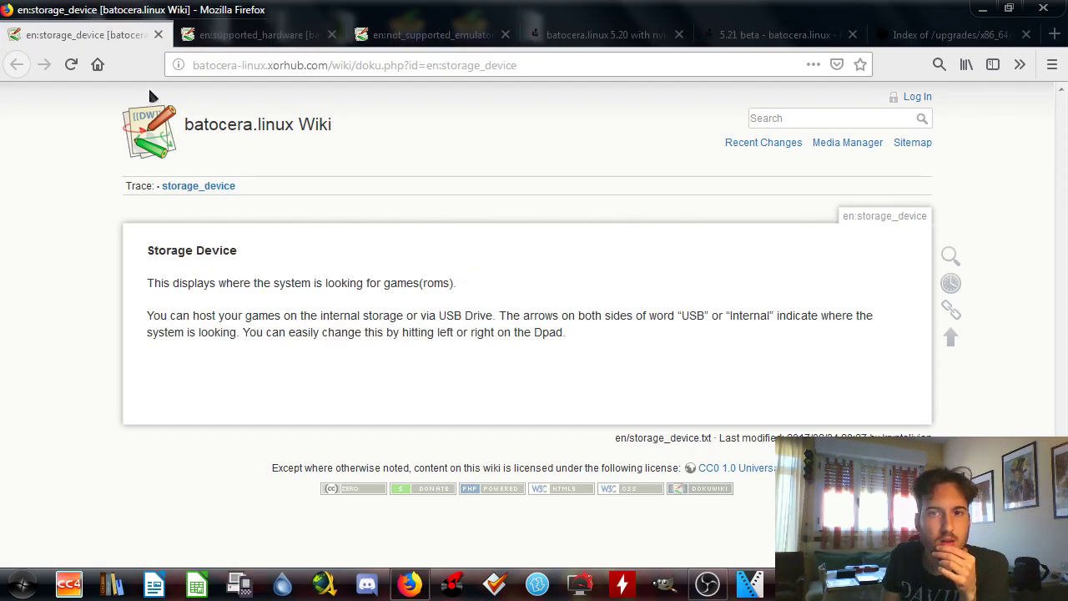
pyautogui.click(157, 35)
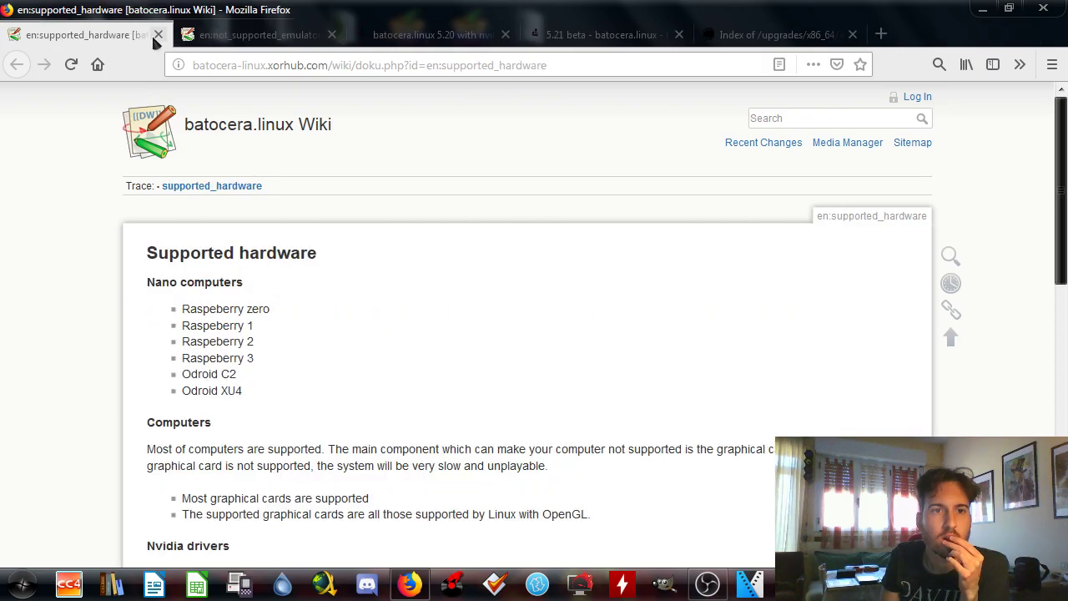
# Review the Supported hardware and Not supported emulators pages, closing each one
pyautogui.scroll(-3, 263, 150)
pyautogui.scroll(-5, 267, 159)
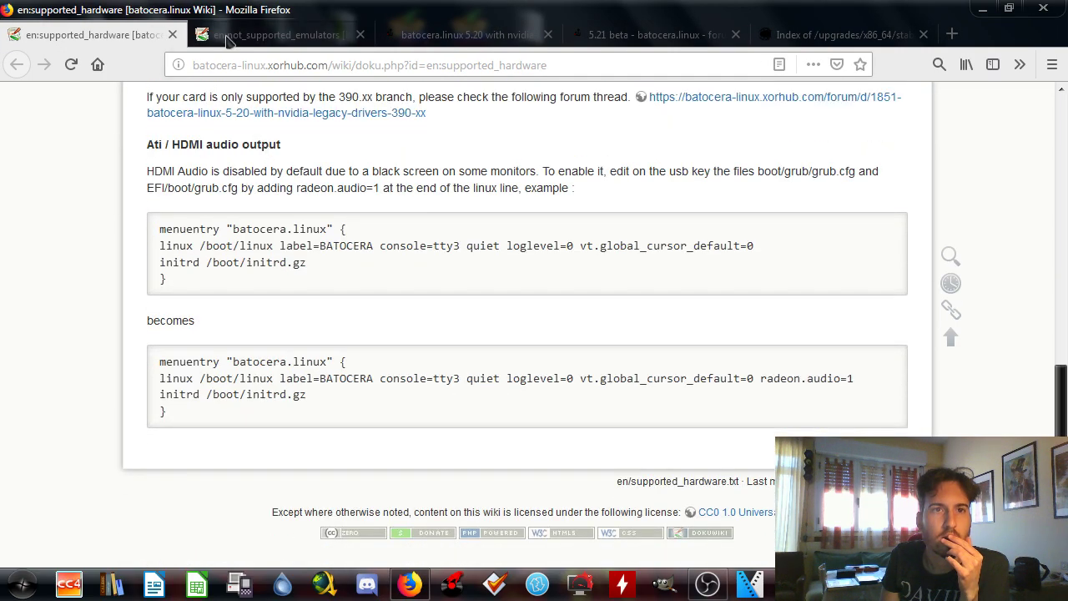
pyautogui.click(172, 34)
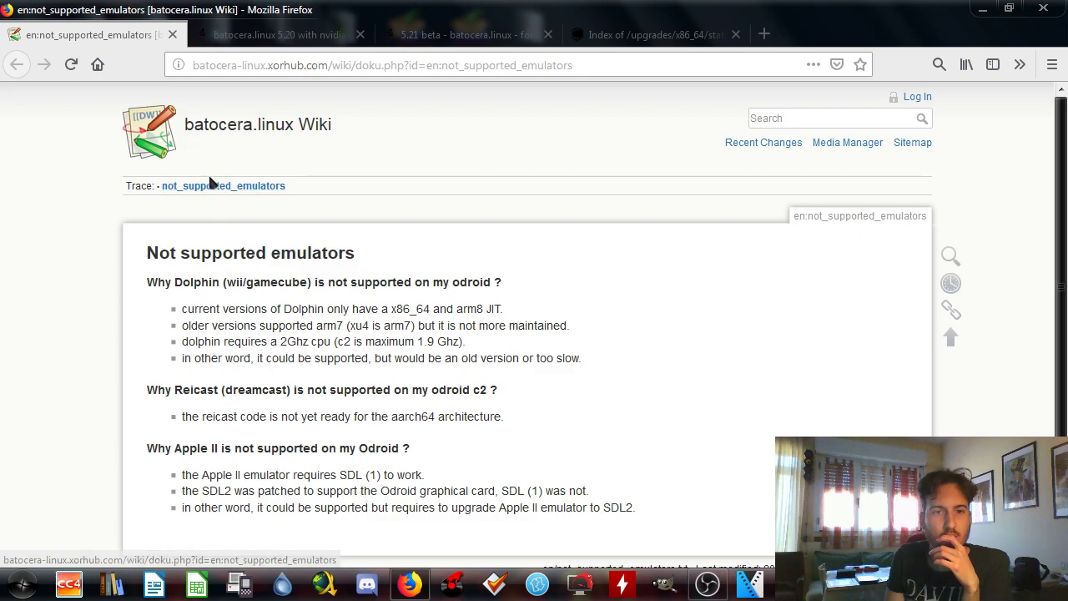
pyautogui.click(173, 35)
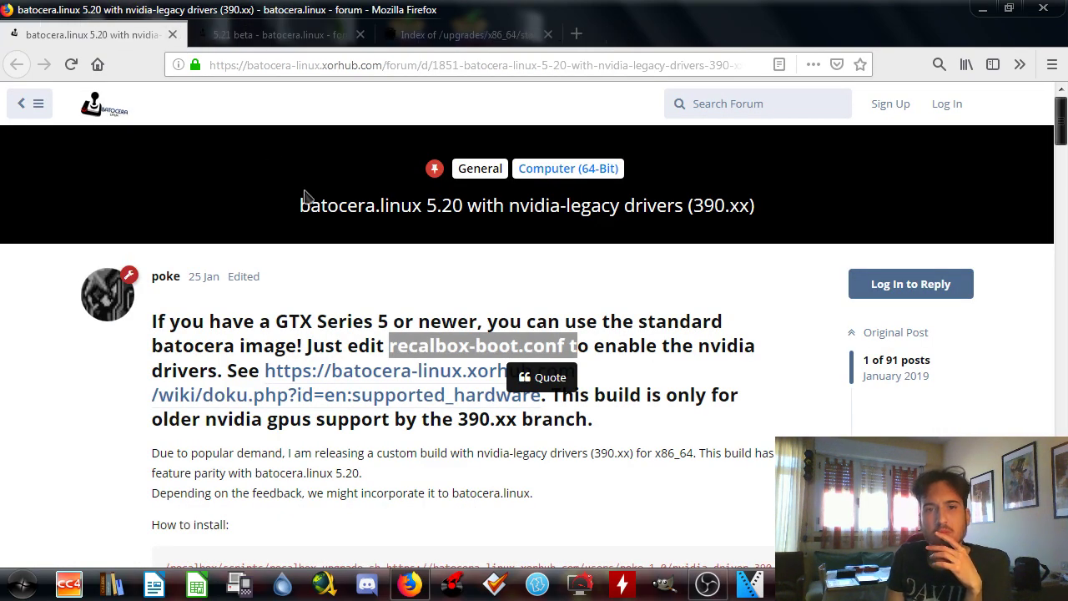
# Revisit the x86_64 stable/last/next listing and look through the 5.21 beta forum thread down to its last post
pyautogui.click(311, 43)
pyautogui.click(400, 38)
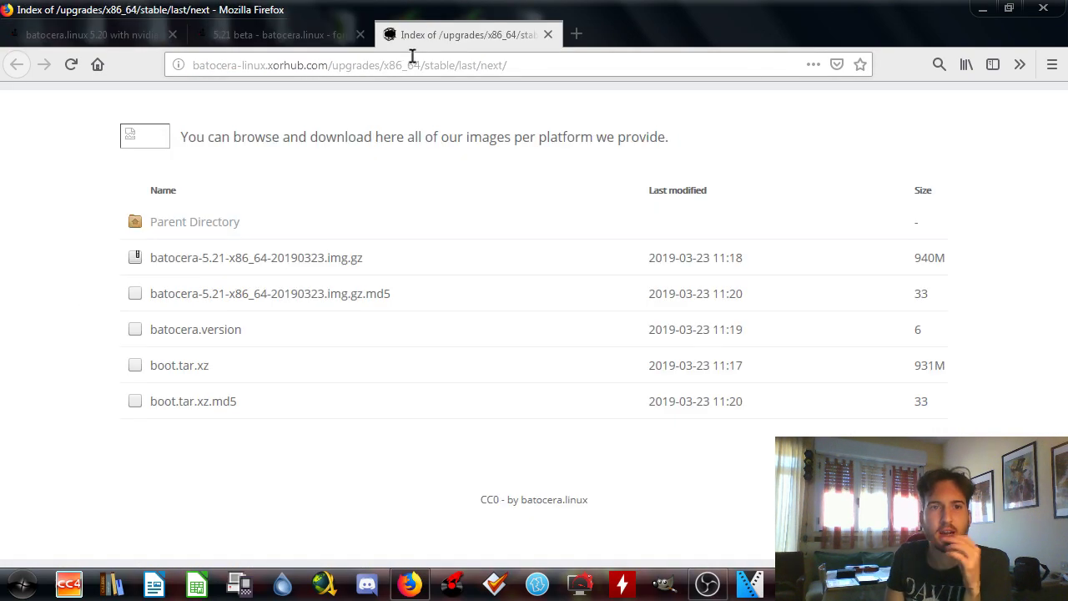
pyautogui.click(307, 41)
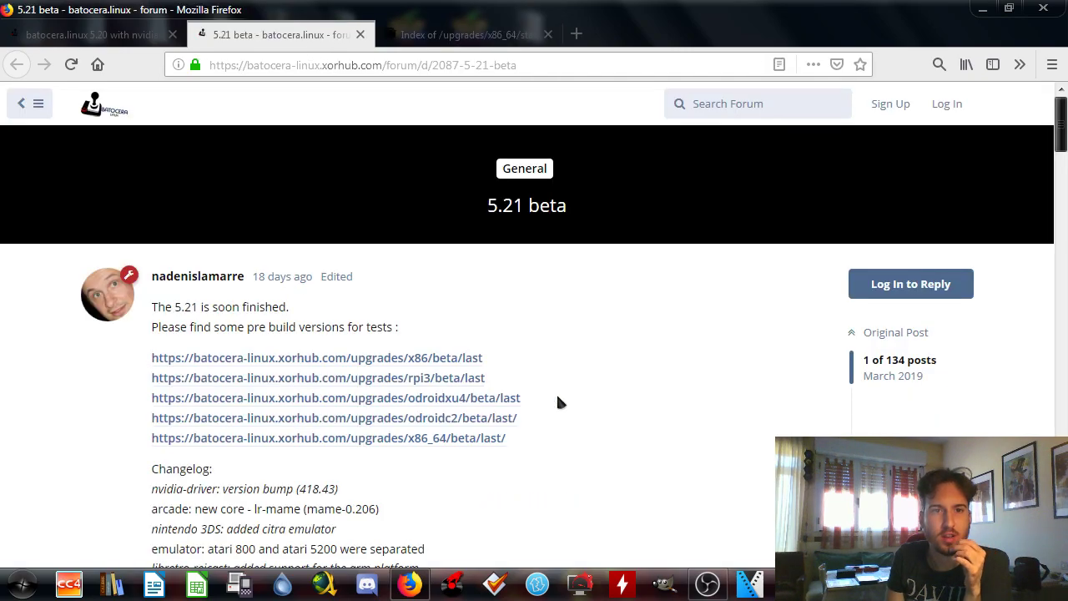
pyautogui.scroll(-15, 545, 378)
pyautogui.moveTo(1060, 421)
pyautogui.mouseDown()
pyautogui.moveTo(1061, 358)
pyautogui.moveTo(1061, 415)
pyautogui.mouseUp()
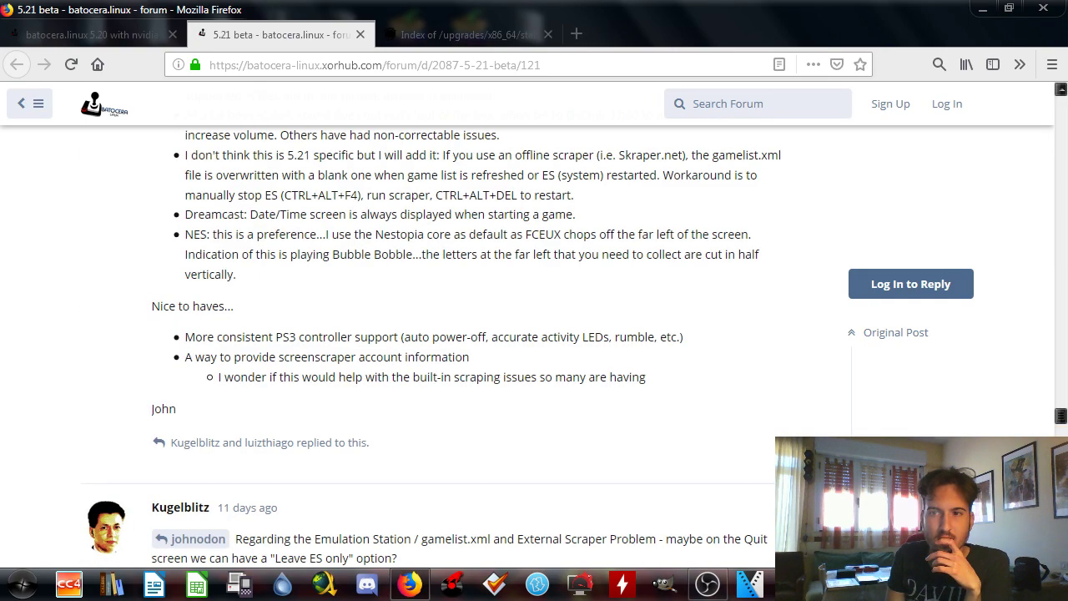
pyautogui.moveTo(1061, 416); pyautogui.dragTo(1062, 533)
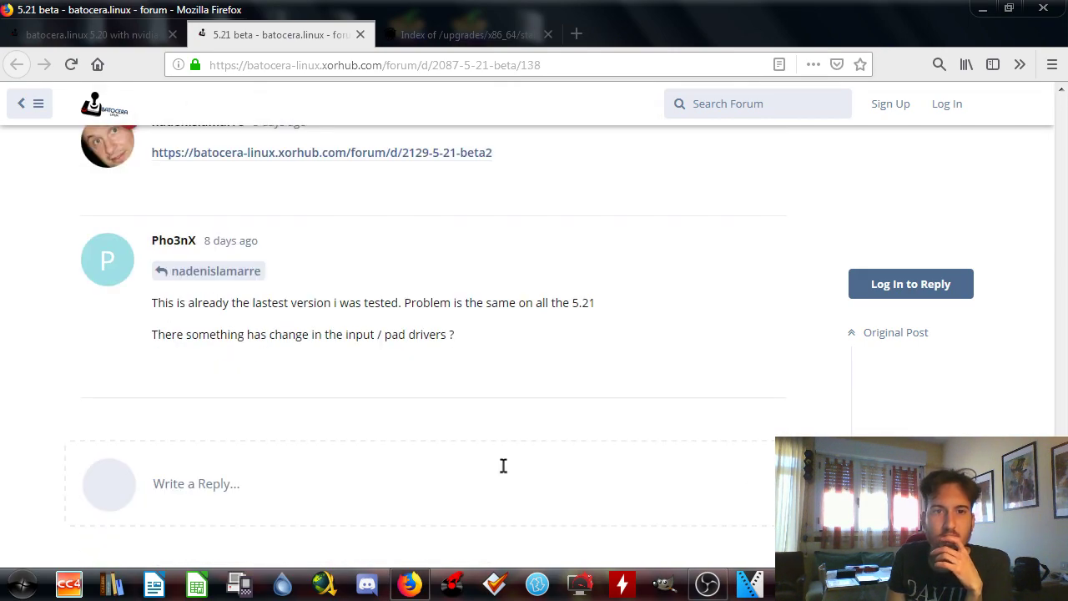
# Open the 5.21-beta2 forum link from the 5.21 beta thread in a new tab
pyautogui.scroll(2, 503, 464)
pyautogui.rightClick(435, 233)
pyautogui.click(467, 239)
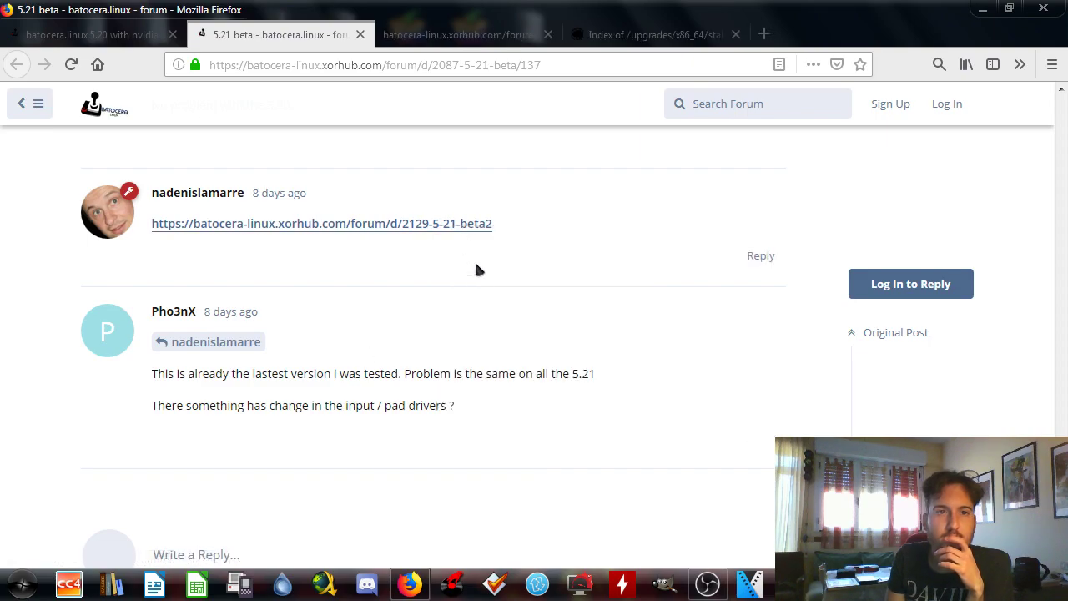
# Open the x86_64/beta/last link from the 5.21 beta thread's first post in a new tab and close the thread
pyautogui.scroll(6, 519, 364)
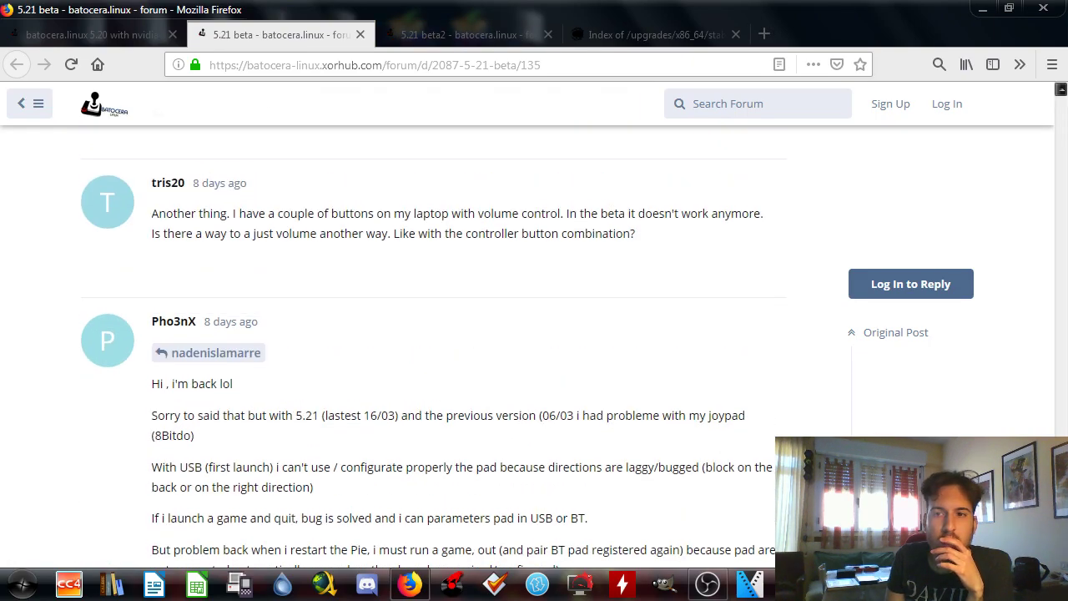
pyautogui.scroll(15, 433, 305)
pyautogui.scroll(20, 1062, 314)
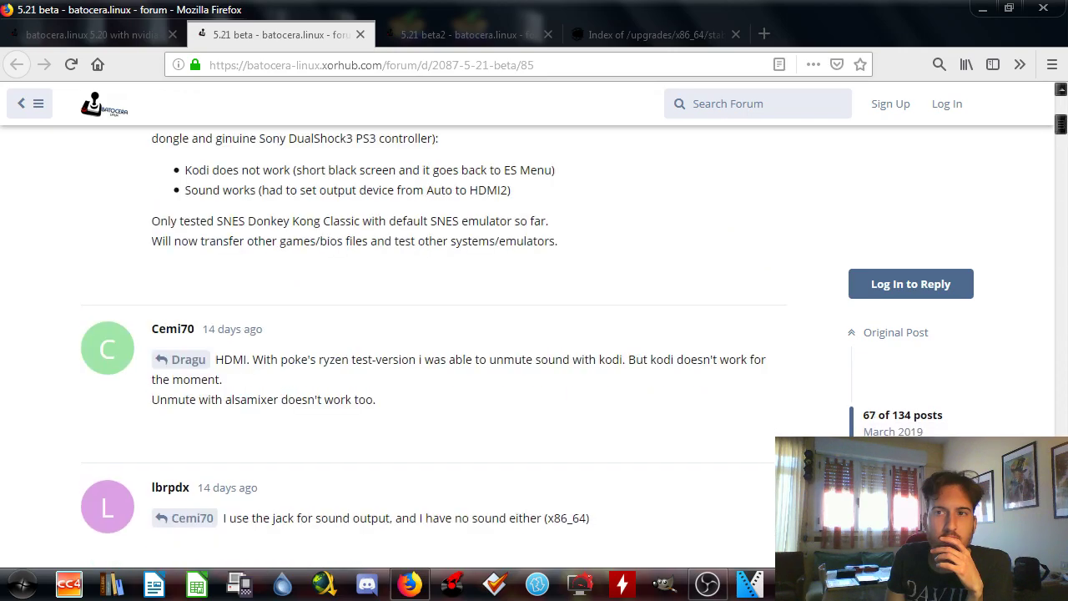
pyautogui.moveTo(1062, 325); pyautogui.dragTo(1018, 99)
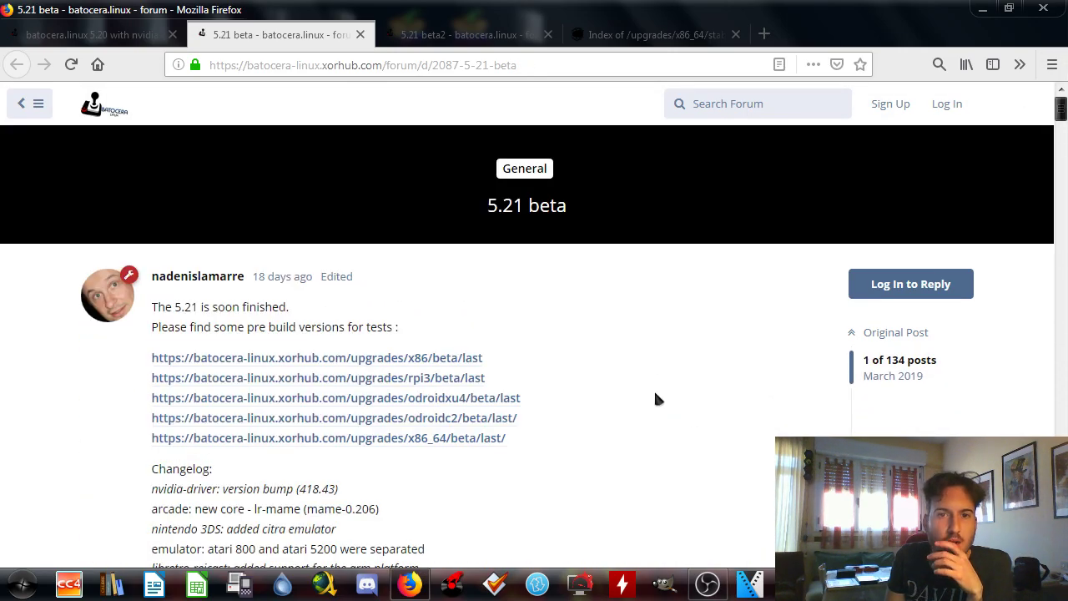
pyautogui.click(479, 439)
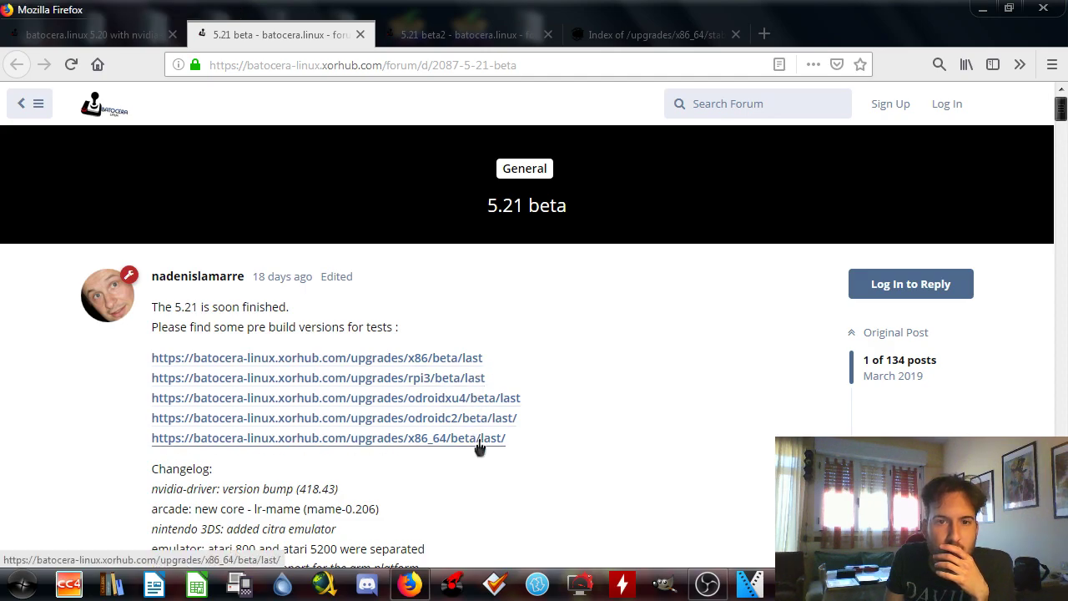
pyautogui.click(243, 35)
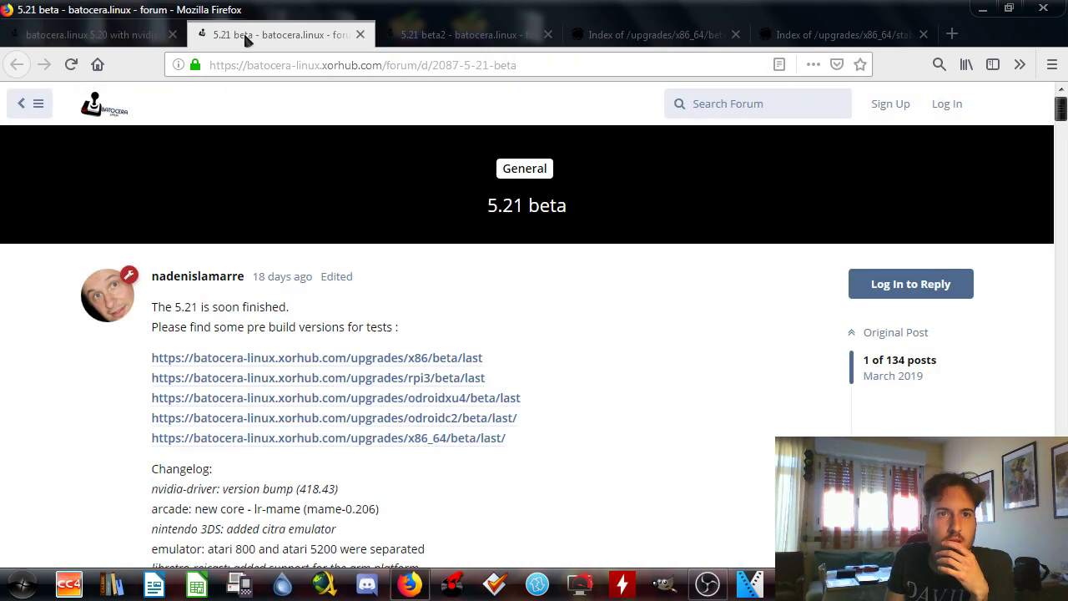
pyautogui.click(360, 34)
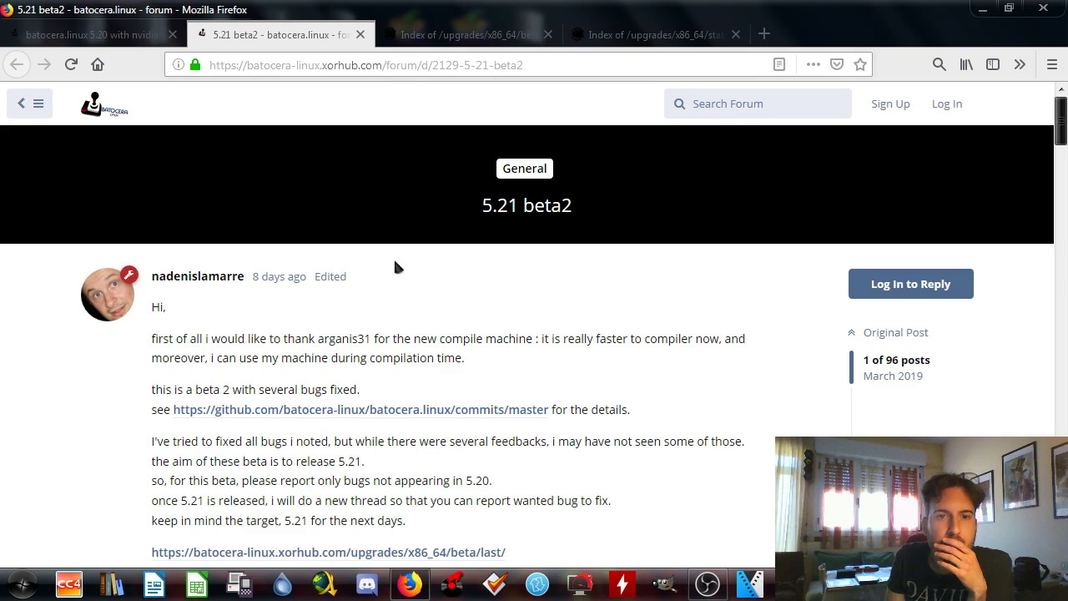
# Open the GitHub commits and x86_64/beta/last links from the 5.21 beta2 thread, then close the thread and the commits page
pyautogui.scroll(-1, 450, 403)
pyautogui.scroll(-1, 450, 403)
pyautogui.middleClick(338, 342)
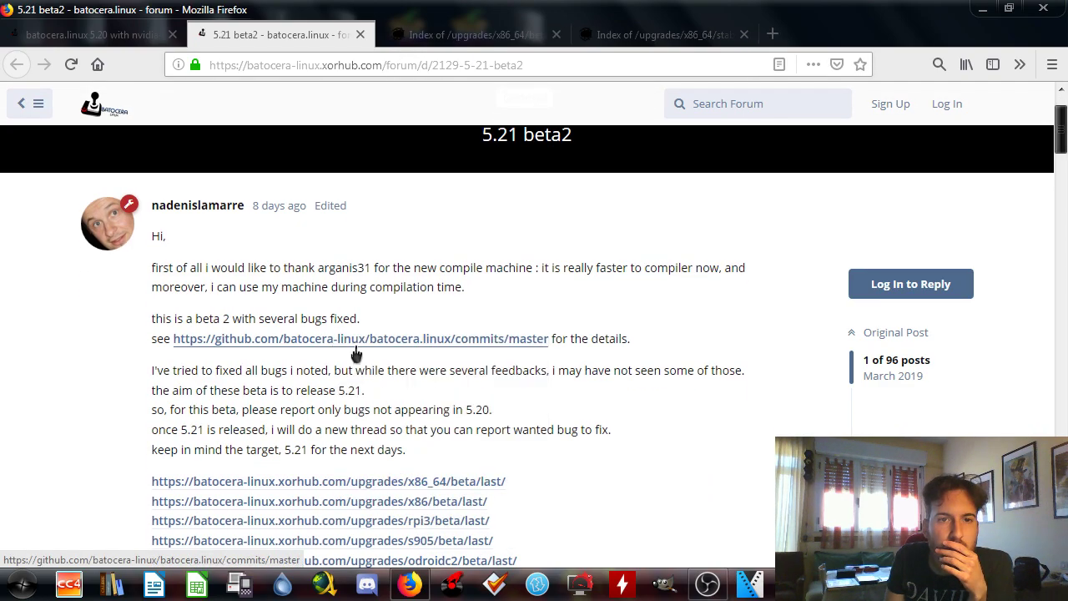
pyautogui.scroll(-2, 501, 392)
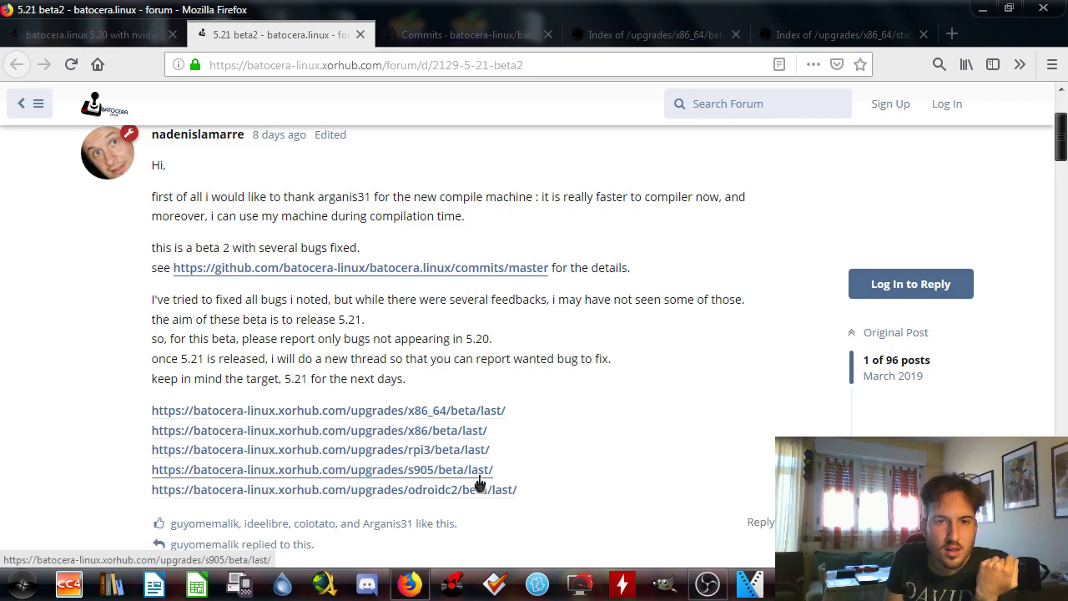
pyautogui.click(470, 424)
pyautogui.click(247, 34)
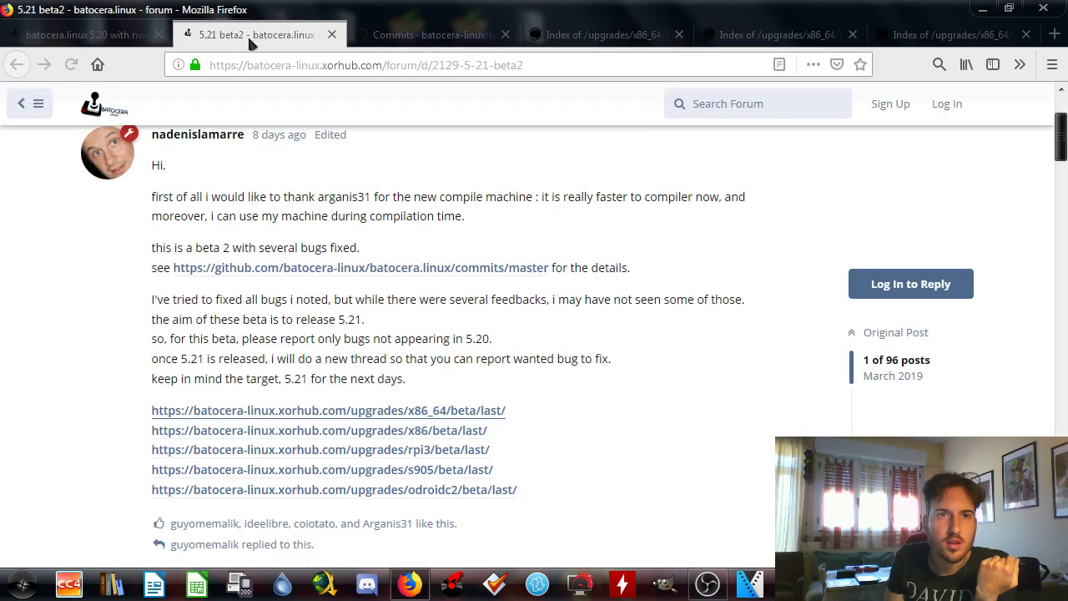
pyautogui.click(333, 34)
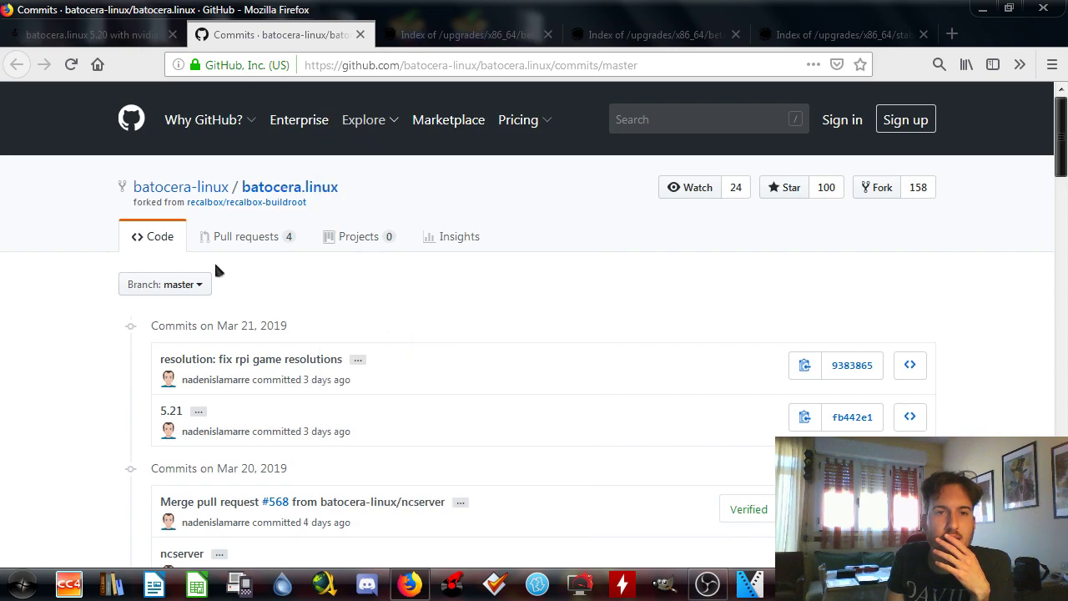
pyautogui.click(359, 37)
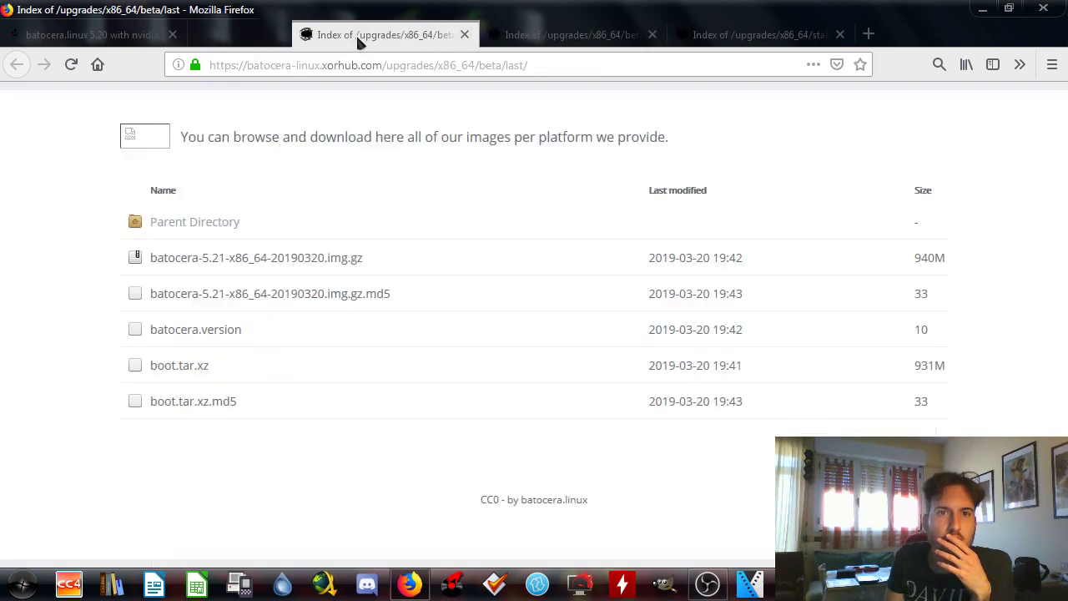
# Compare the x86_64 beta/last and stable/last/next listings, closing both beta listings and keeping the stable/last/next one
pyautogui.click(425, 33)
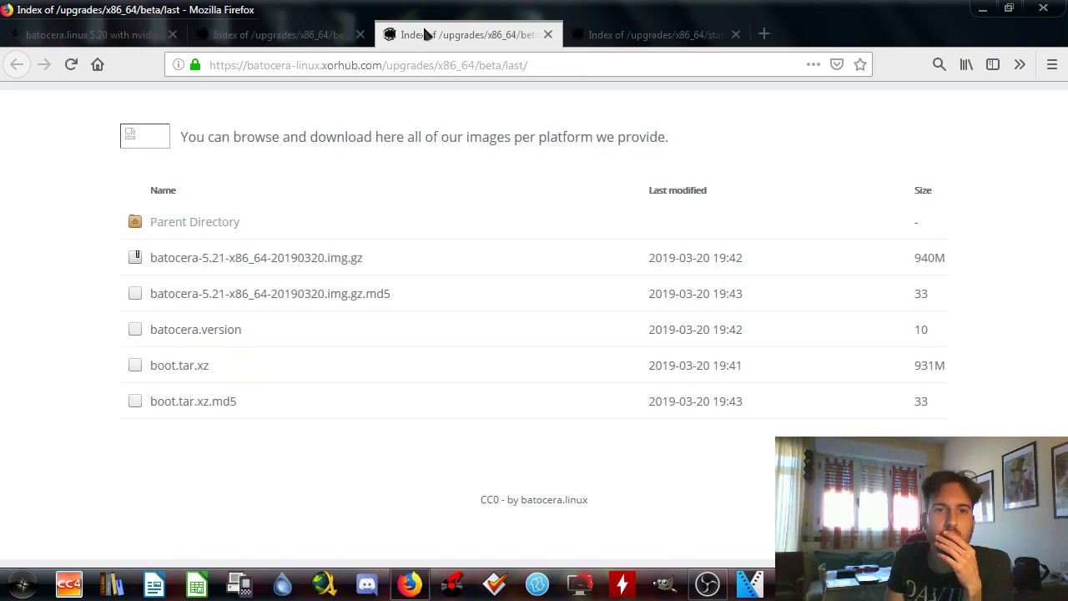
pyautogui.click(617, 37)
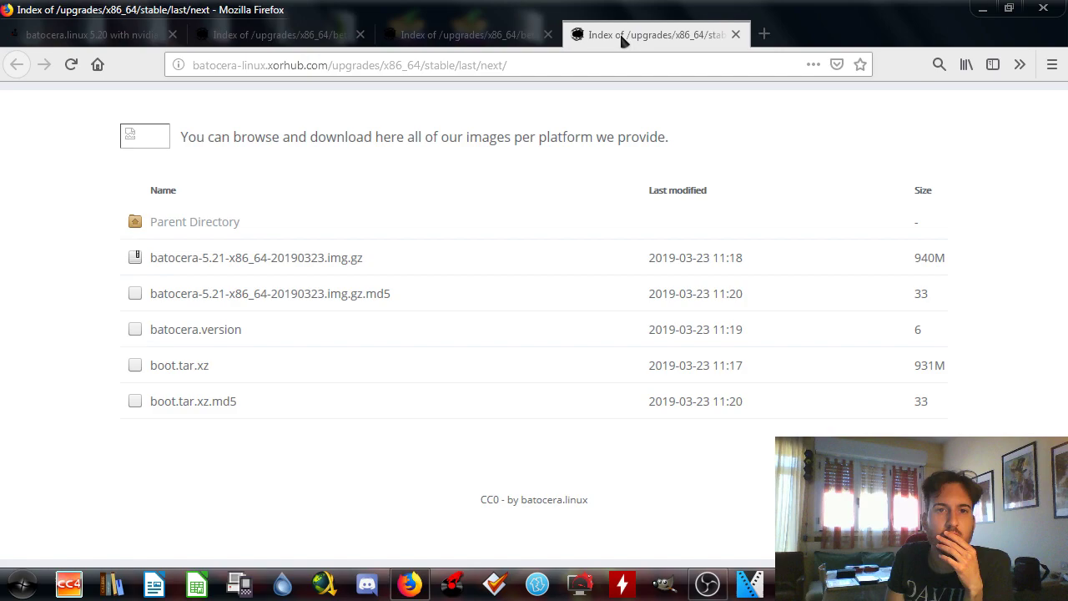
pyautogui.click(516, 40)
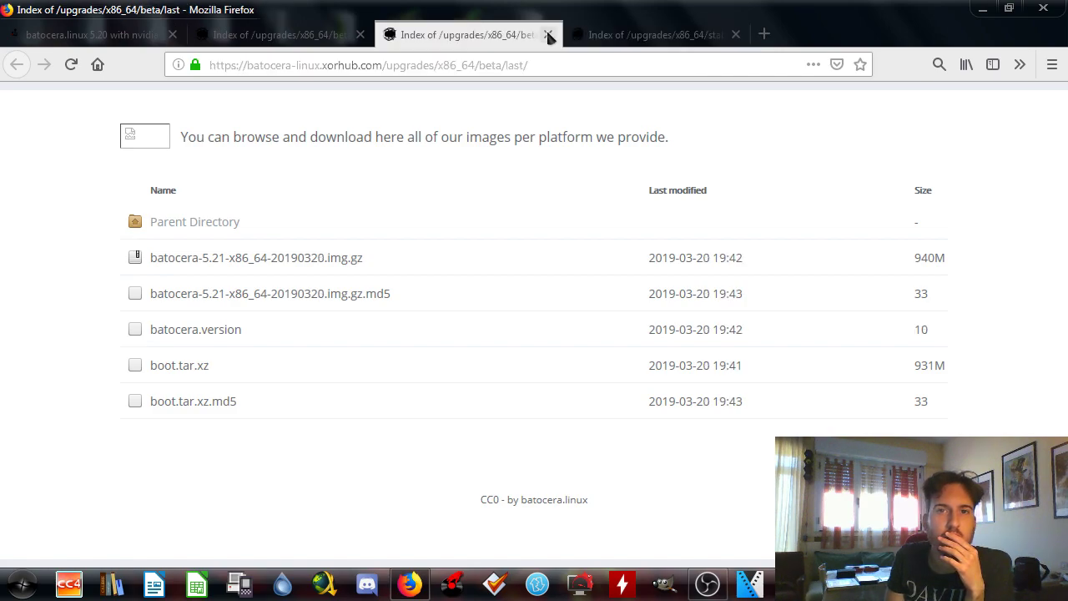
pyautogui.click(547, 34)
pyautogui.click(327, 37)
pyautogui.click(430, 37)
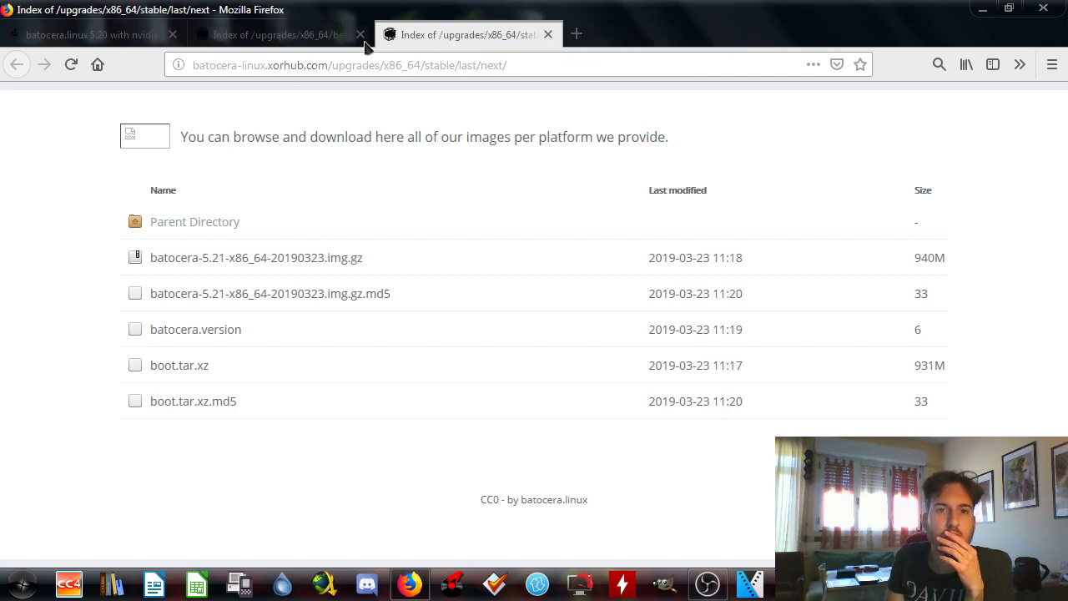
pyautogui.click(312, 40)
pyautogui.click(423, 40)
pyautogui.click(313, 34)
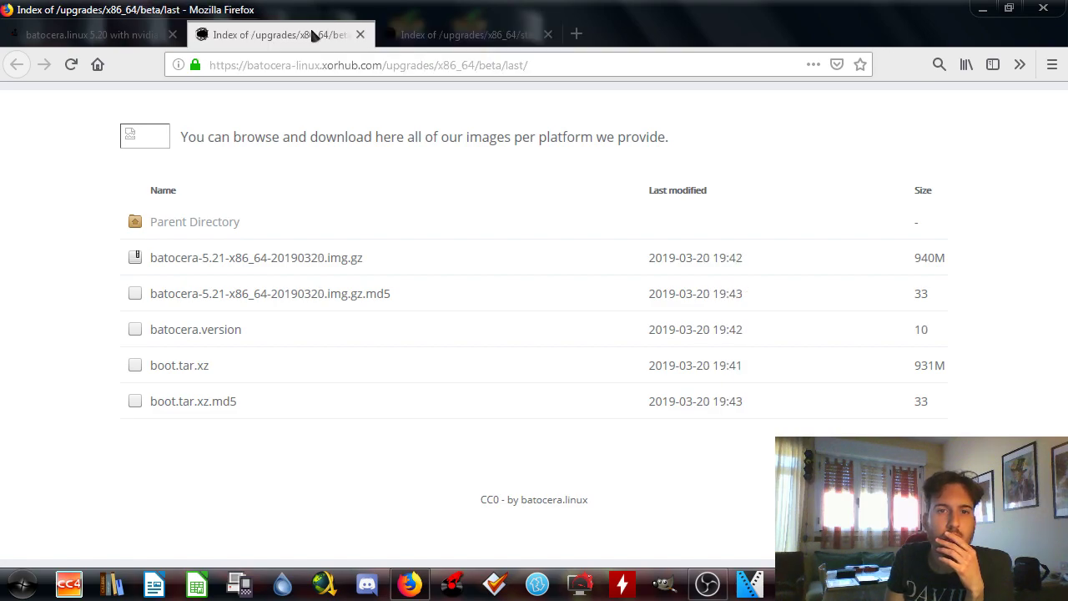
pyautogui.click(360, 34)
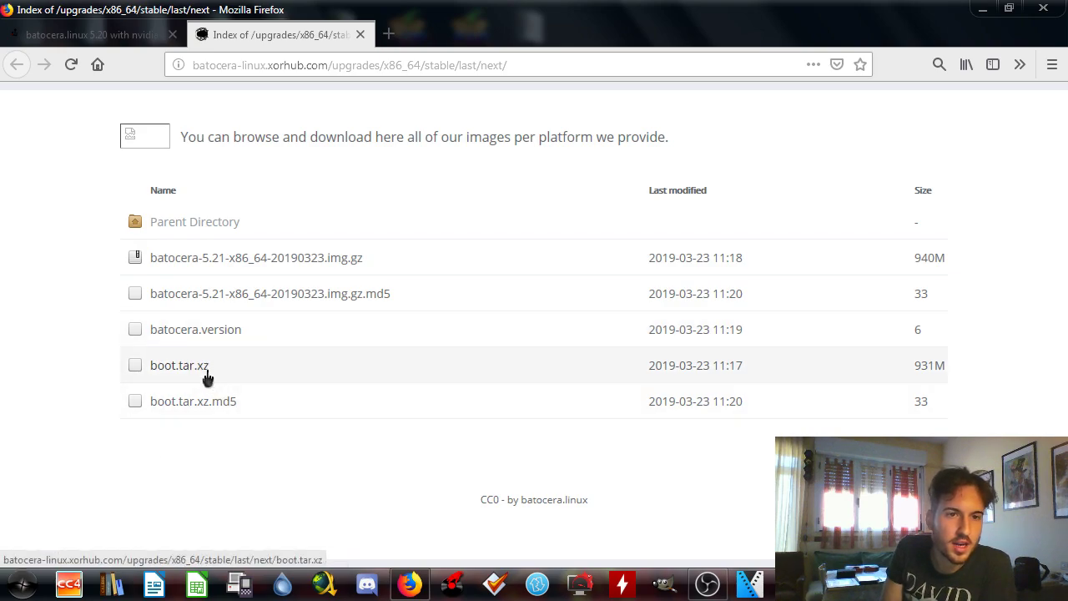
# Download batocera-5.21-x86_64-20190323.img.gz and save it in the BATOCERA.LINUX folder on the Desktop
pyautogui.click(356, 260)
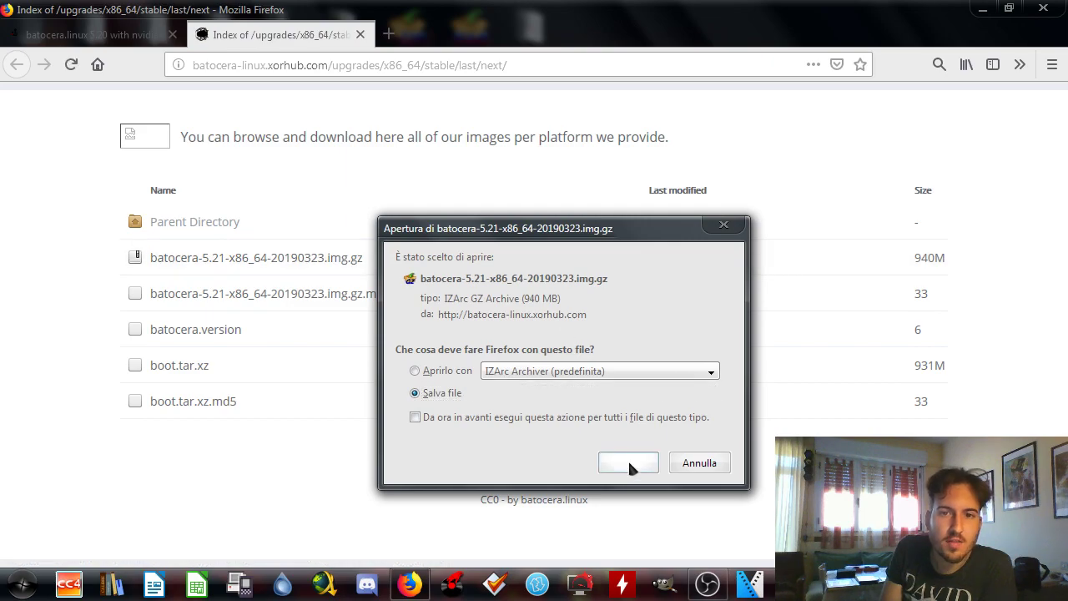
pyautogui.click(633, 472)
pyautogui.click(147, 222)
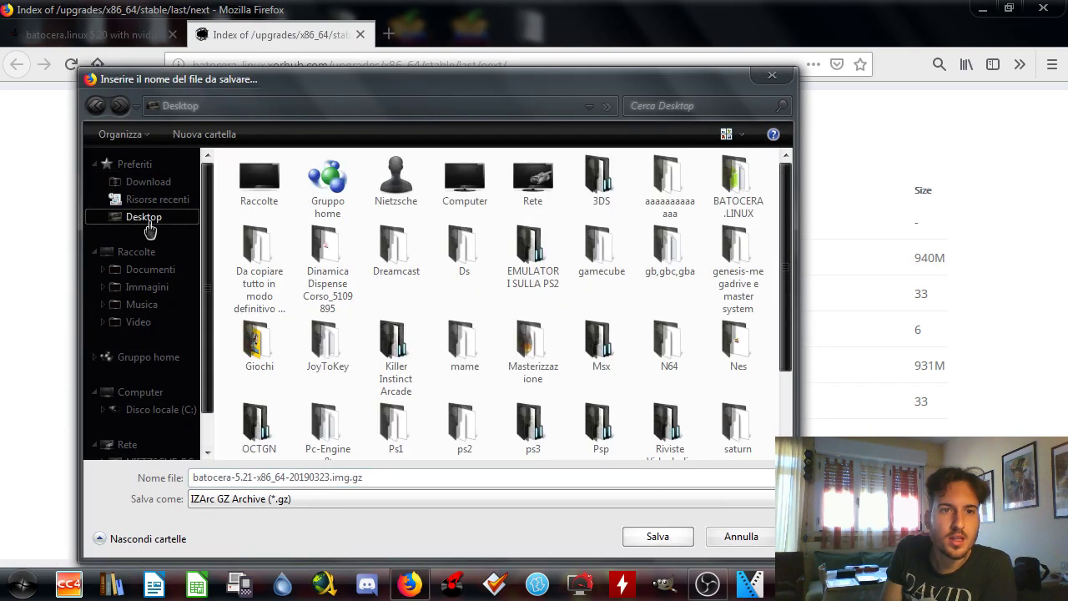
pyautogui.doubleClick(736, 185)
pyautogui.click(651, 536)
# Show the full download list and return to the forum thread on batocera.linux 5.20 with nvidia-legacy drivers
pyautogui.click(932, 73)
pyautogui.click(768, 155)
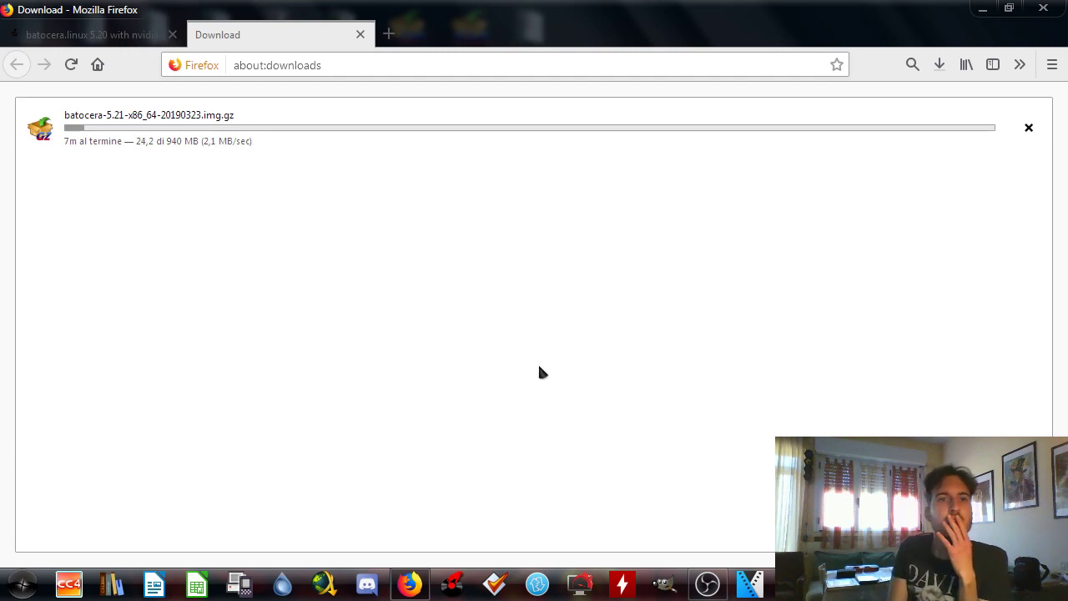
pyautogui.click(106, 38)
pyautogui.scroll(-2, 755, 406)
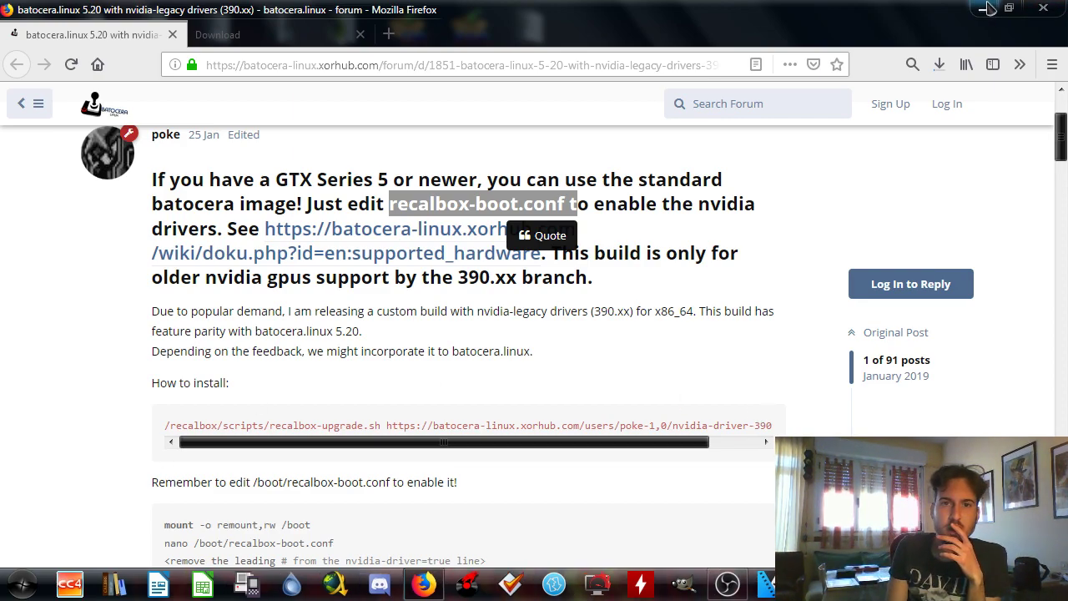
# Switch to Windows Explorer and browse the BATOCERA (E:) drive, looking into its boot and EFI folders
pyautogui.click(18, 582)
pyautogui.click(298, 340)
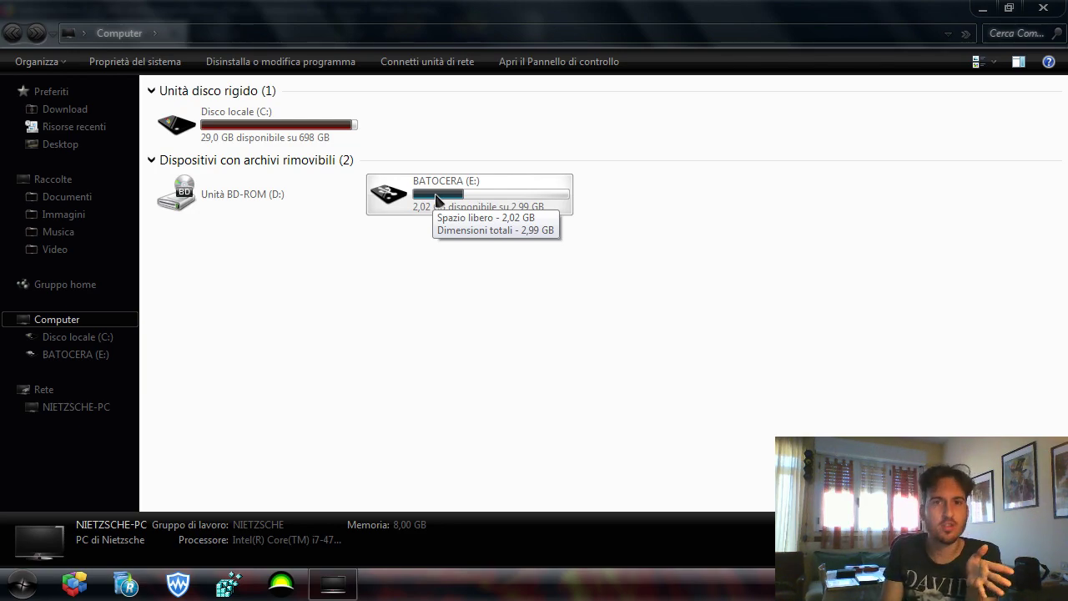
pyautogui.doubleClick(543, 208)
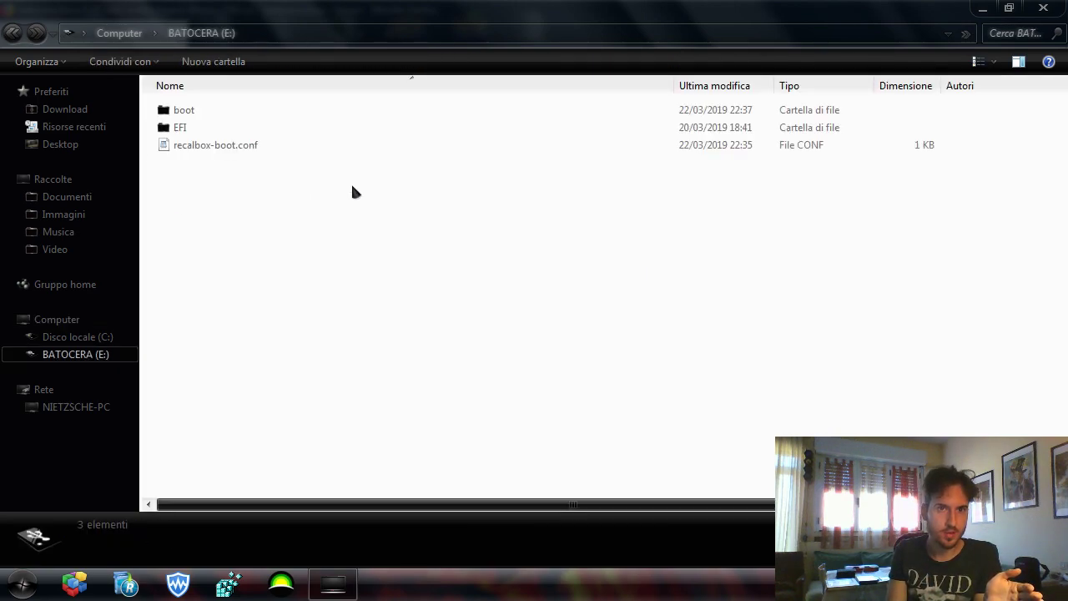
pyautogui.doubleClick(235, 111)
pyautogui.click(12, 34)
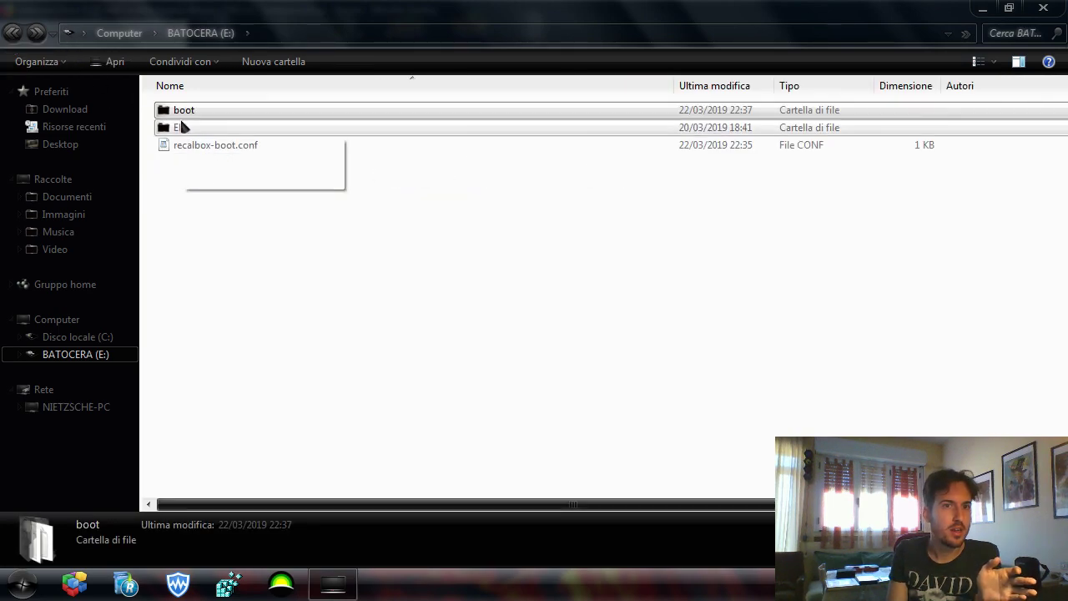
pyautogui.doubleClick(179, 127)
pyautogui.click(12, 33)
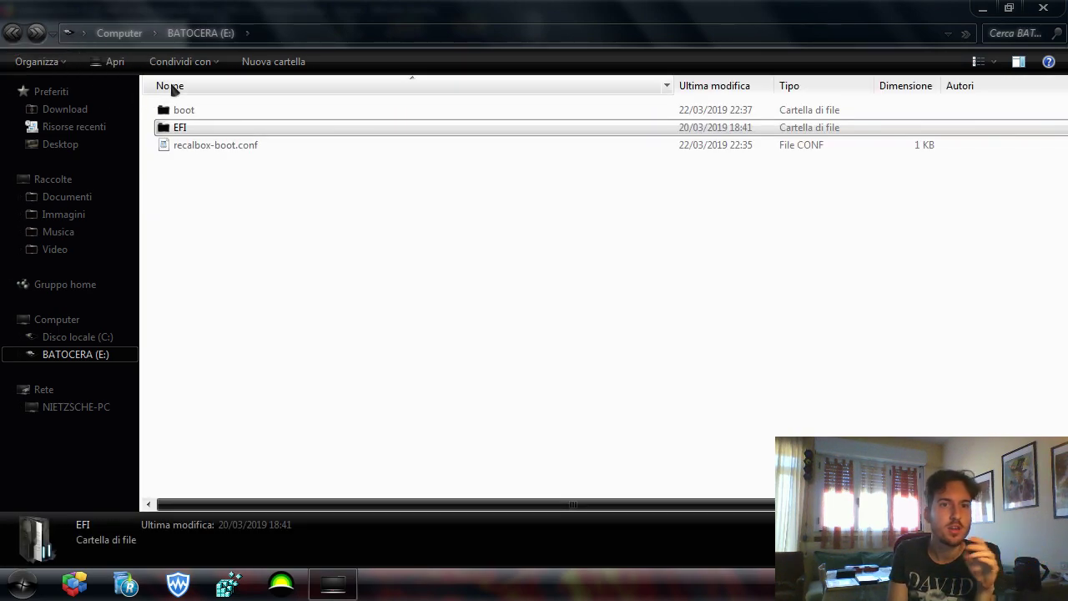
pyautogui.click(241, 146)
pyautogui.click(12, 34)
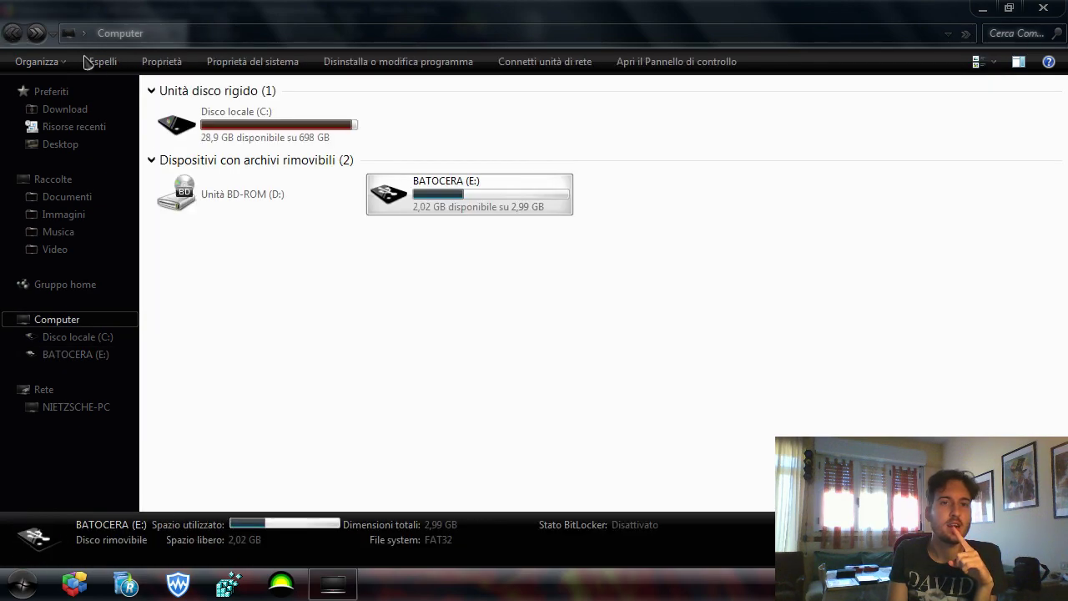
# Open recalbox-boot.conf from the BATOCERA (E:) drive in WordPad, review its nvidia-driver setting and close it
pyautogui.doubleClick(468, 182)
pyautogui.rightClick(237, 153)
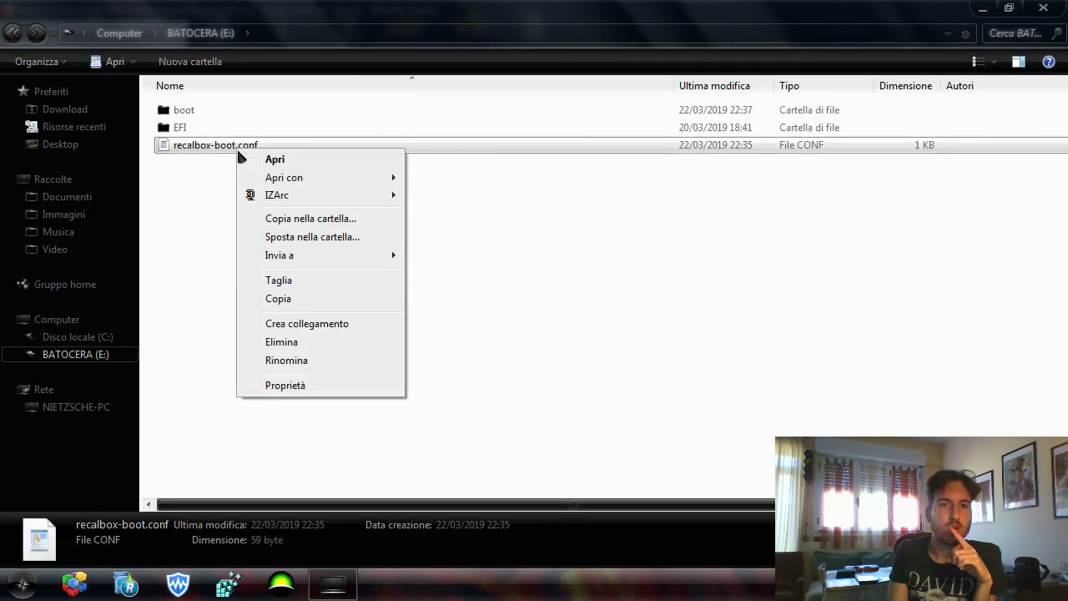
pyautogui.moveTo(292, 177)
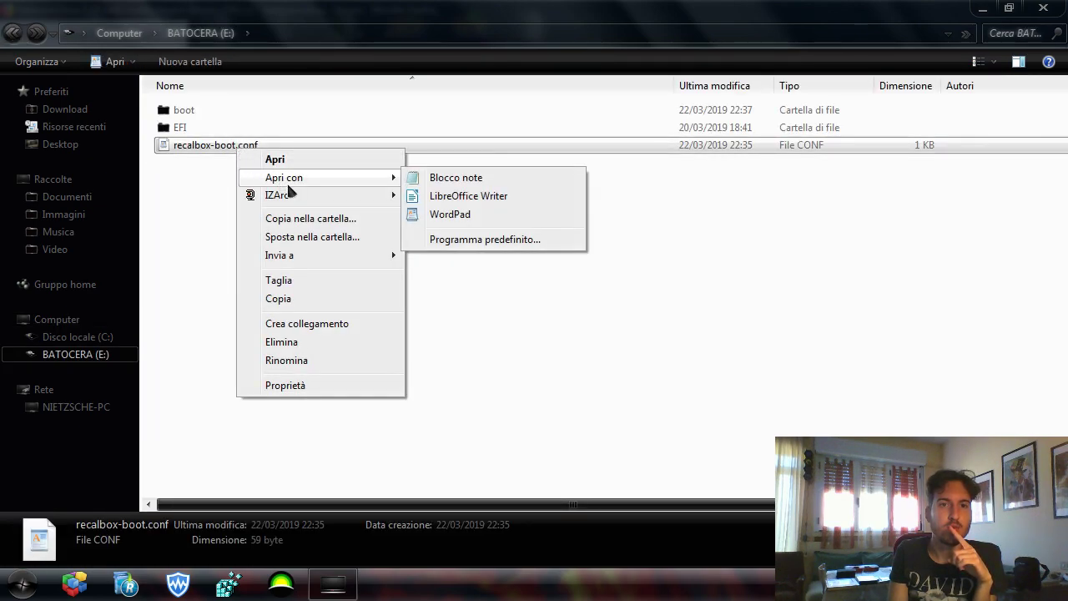
pyautogui.click(463, 218)
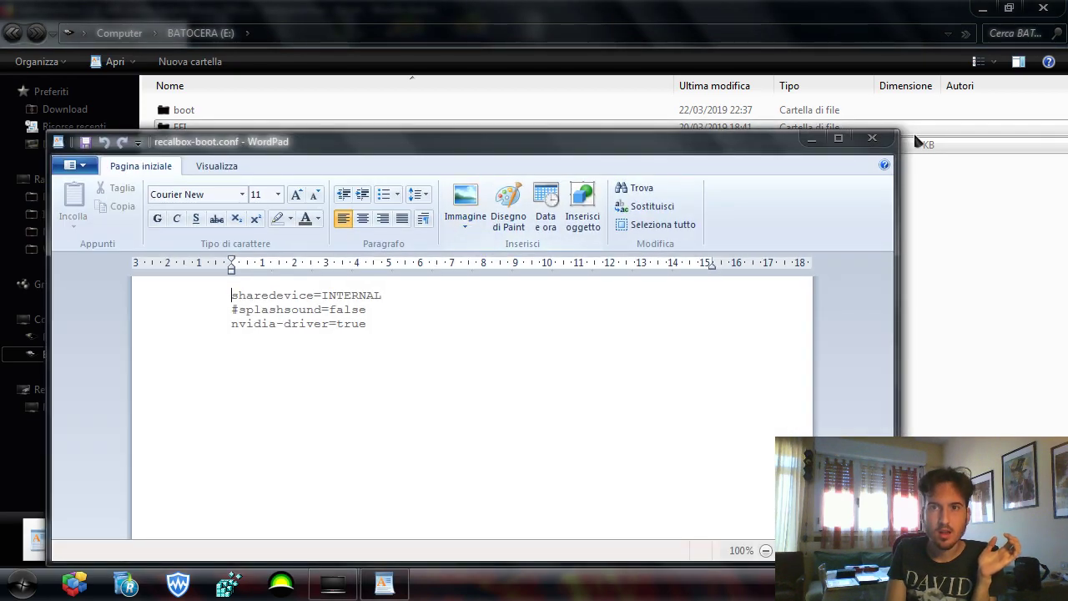
pyautogui.click(859, 136)
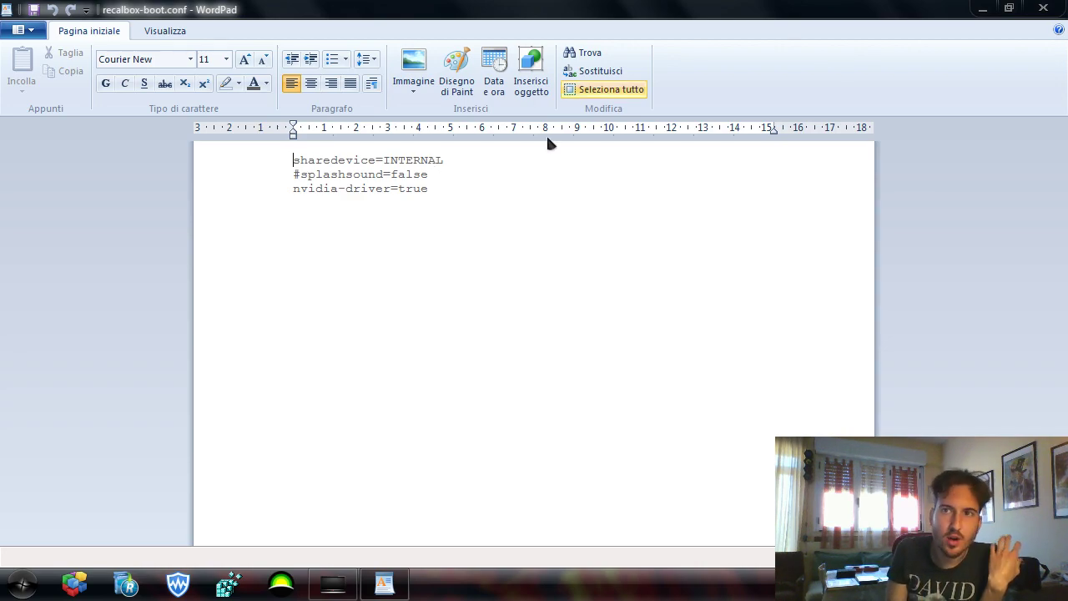
pyautogui.click(1051, 7)
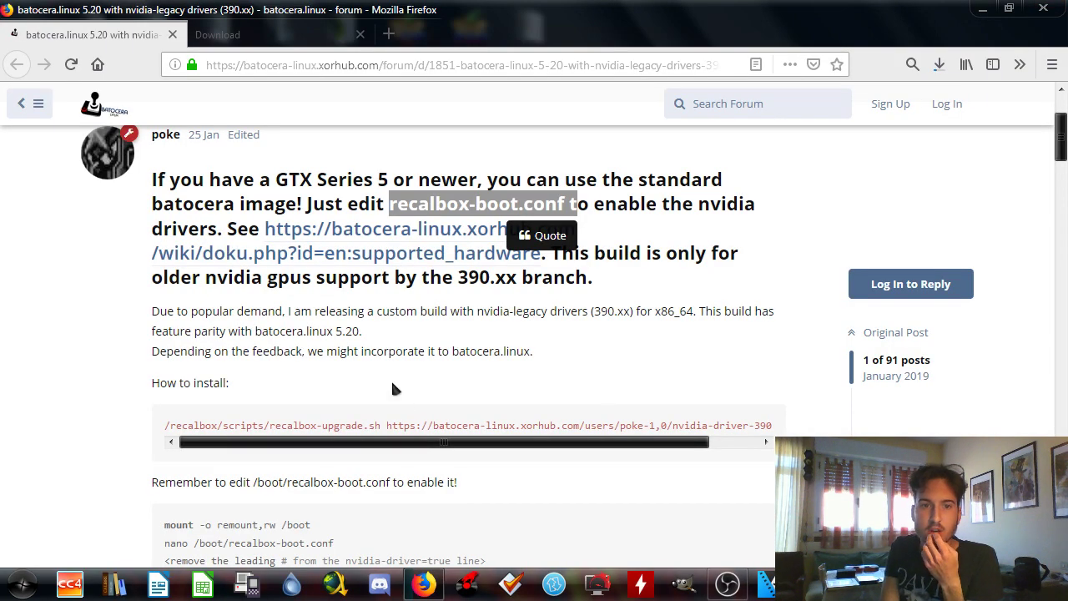
# Search Google for "terminale linux" in a new browser tab and open the result "Introduzione all'uso del terminale"
pyautogui.scroll(-5, 392, 388)
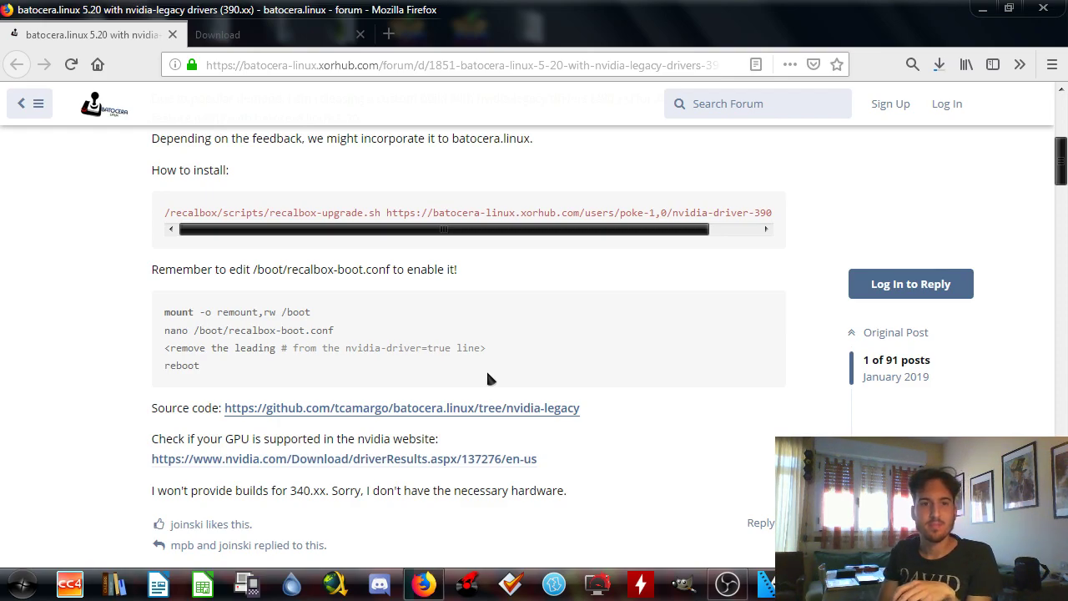
pyautogui.click(388, 34)
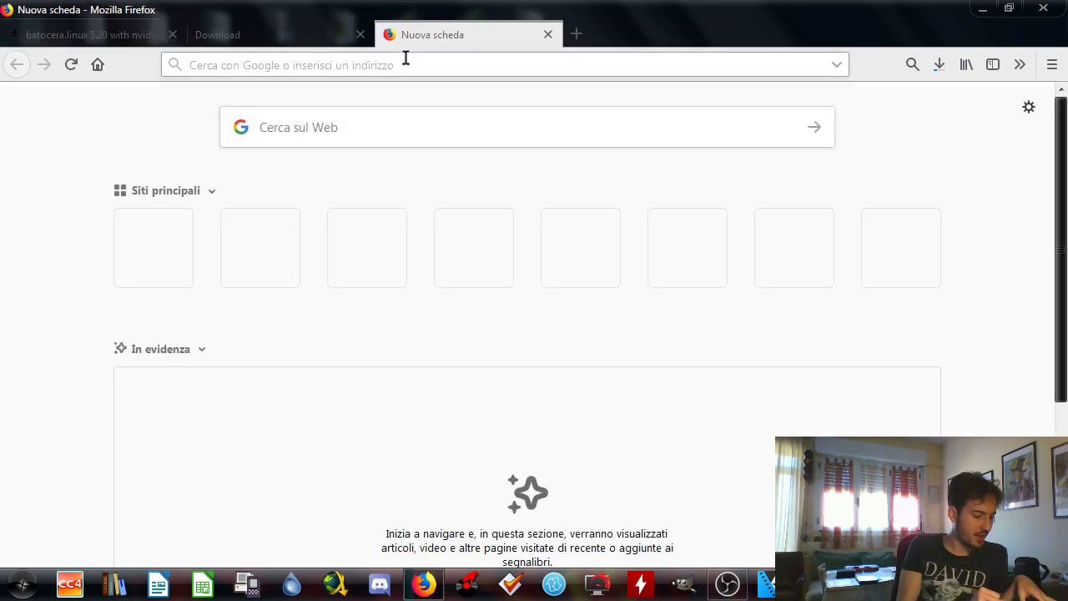
pyautogui.write('terminale ')
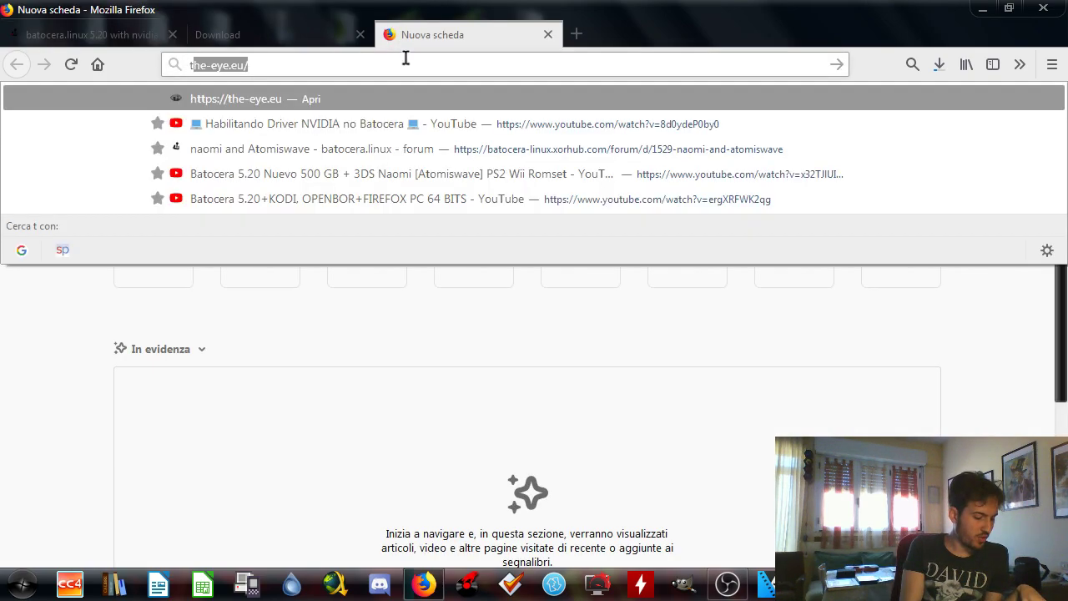
pyautogui.write('linux')
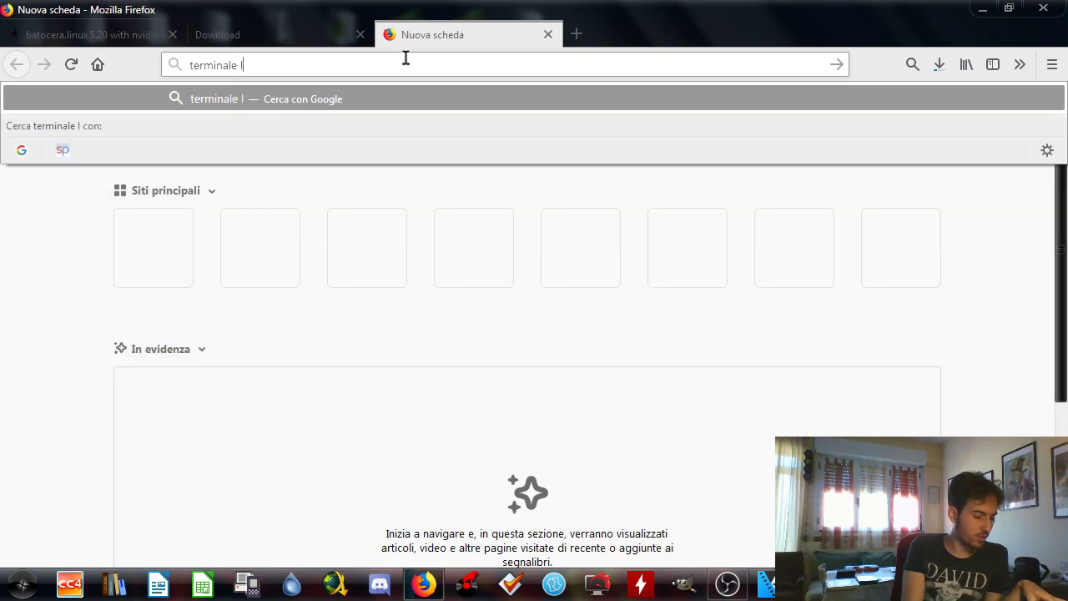
pyautogui.click(21, 150)
pyautogui.click(261, 34)
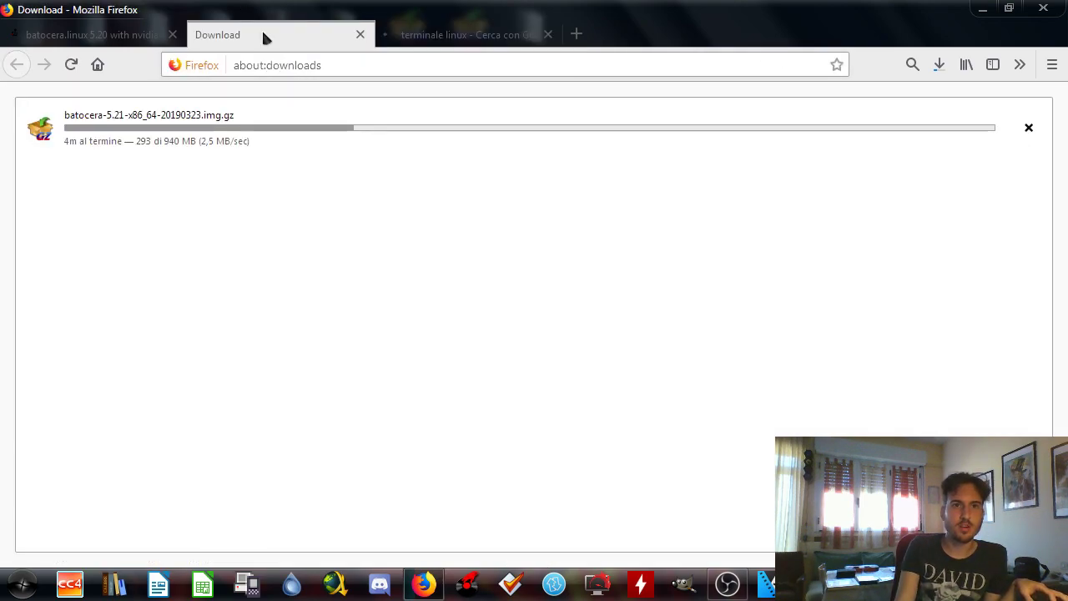
pyautogui.click(490, 36)
pyautogui.click(364, 375)
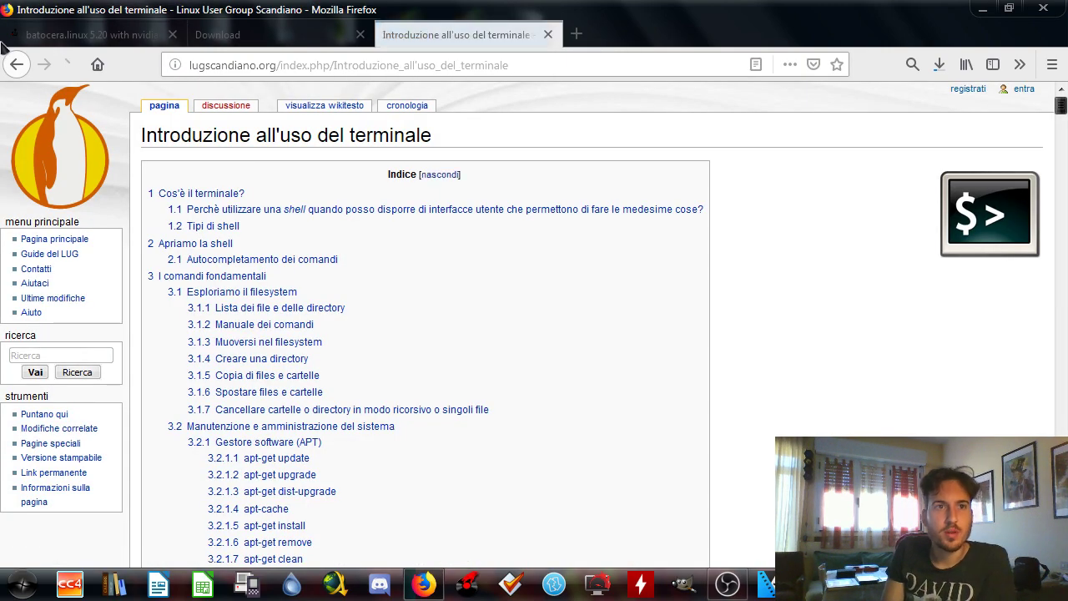
# Return to the Google results, search for "terminale batocera" instead and look over the results
pyautogui.click(16, 65)
pyautogui.doubleClick(275, 105)
pyautogui.write('batocera')
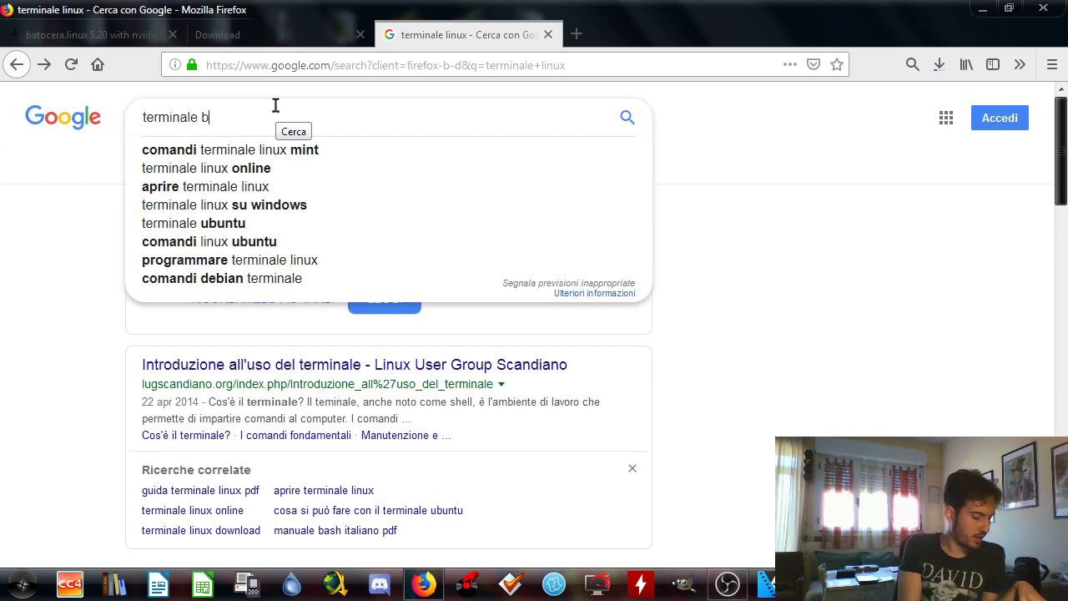
pyautogui.press('Return')
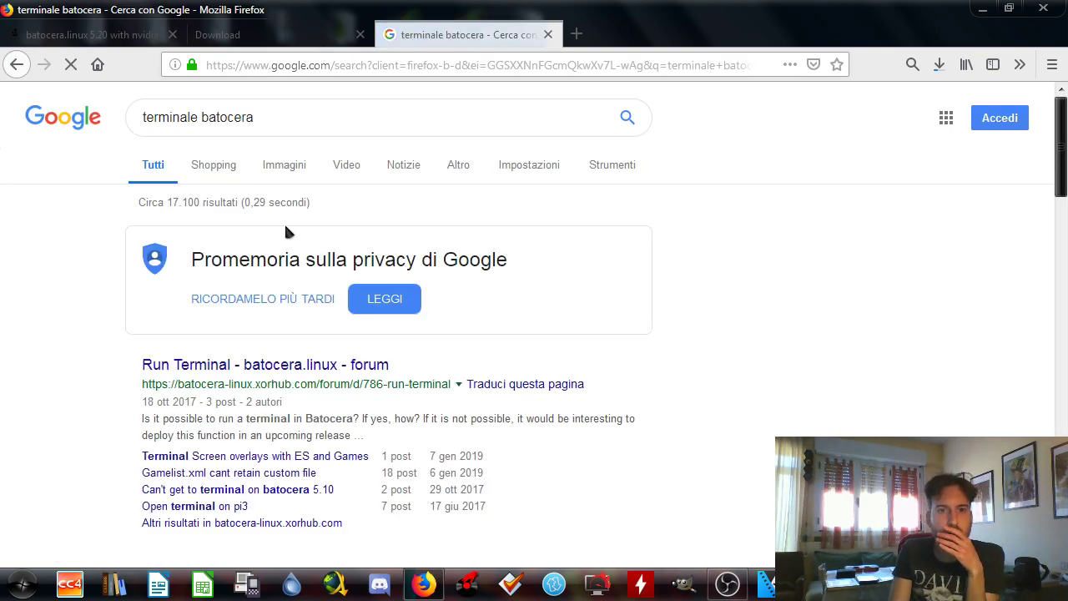
pyautogui.scroll(-3, 324, 372)
pyautogui.scroll(3, 328, 208)
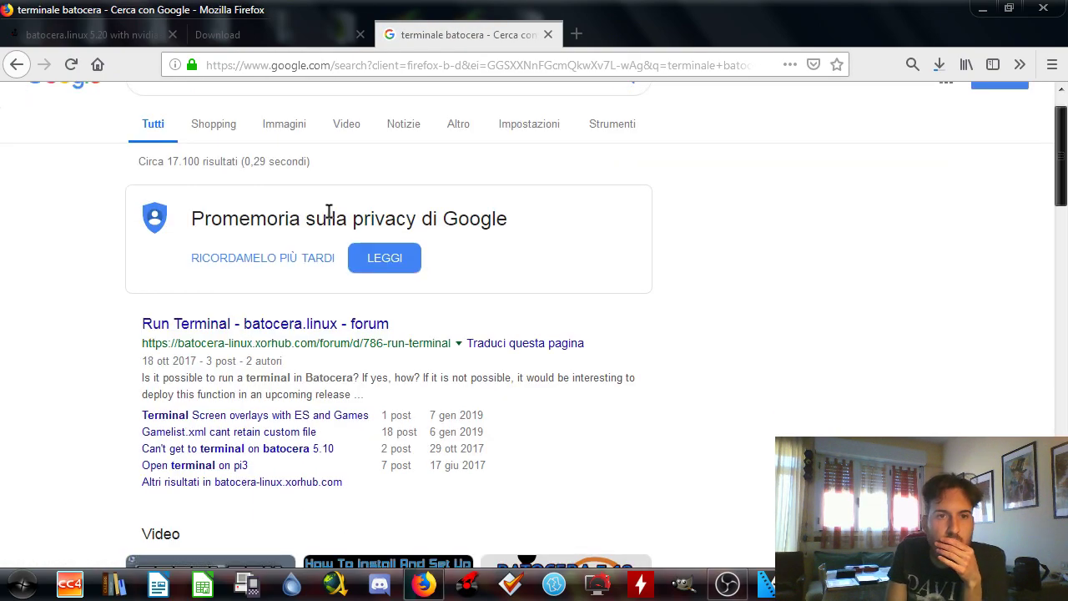
# Extend the search to "terminale batocera crtl", look through the results and close the search tab
pyautogui.click(349, 121)
pyautogui.write('crtl')
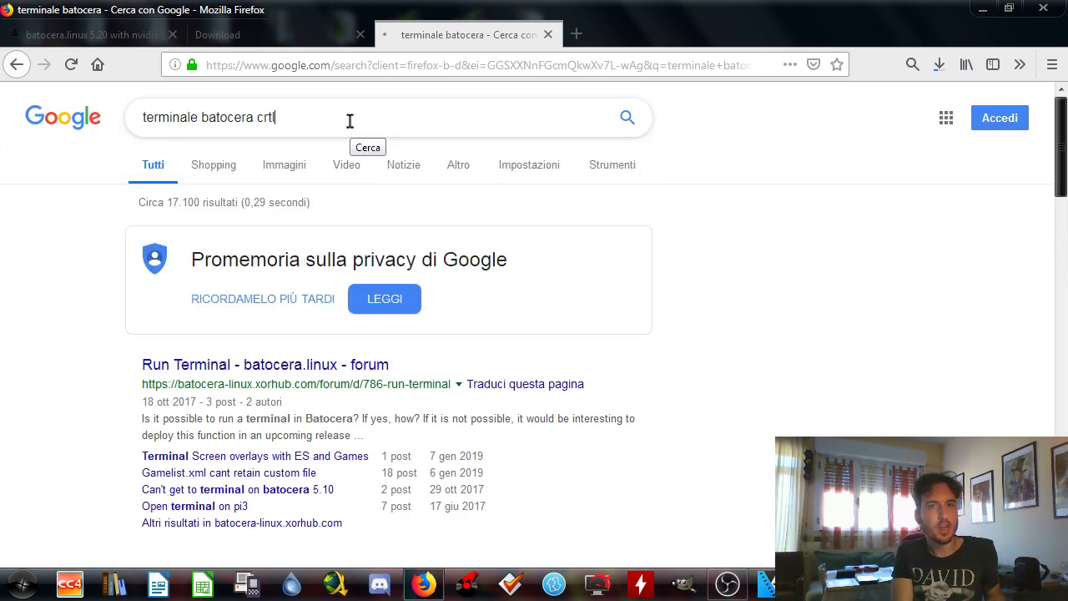
pyautogui.press('Return')
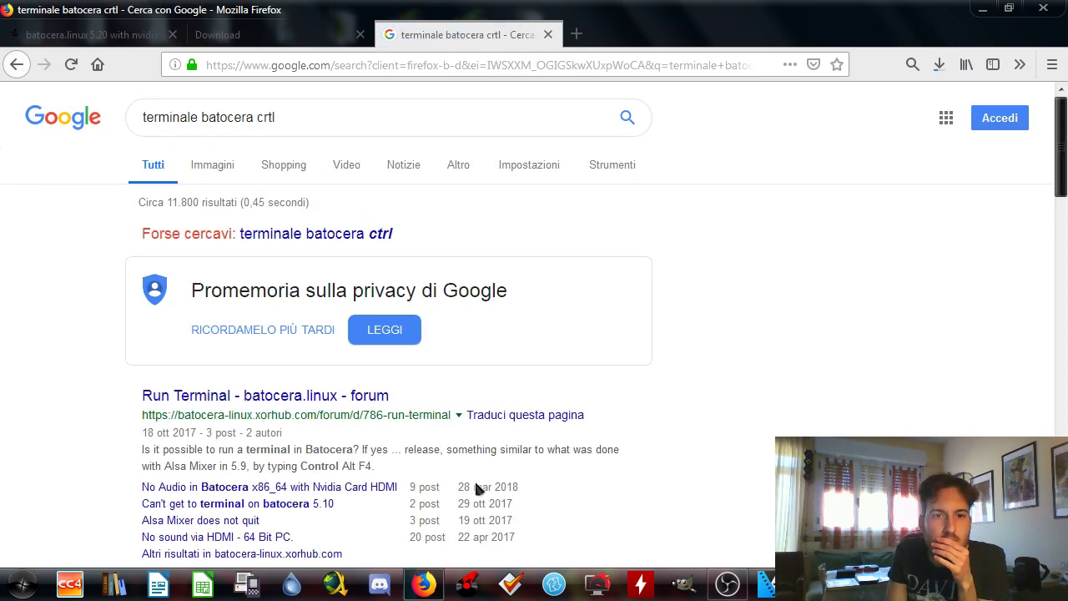
pyautogui.scroll(-2, 428, 442)
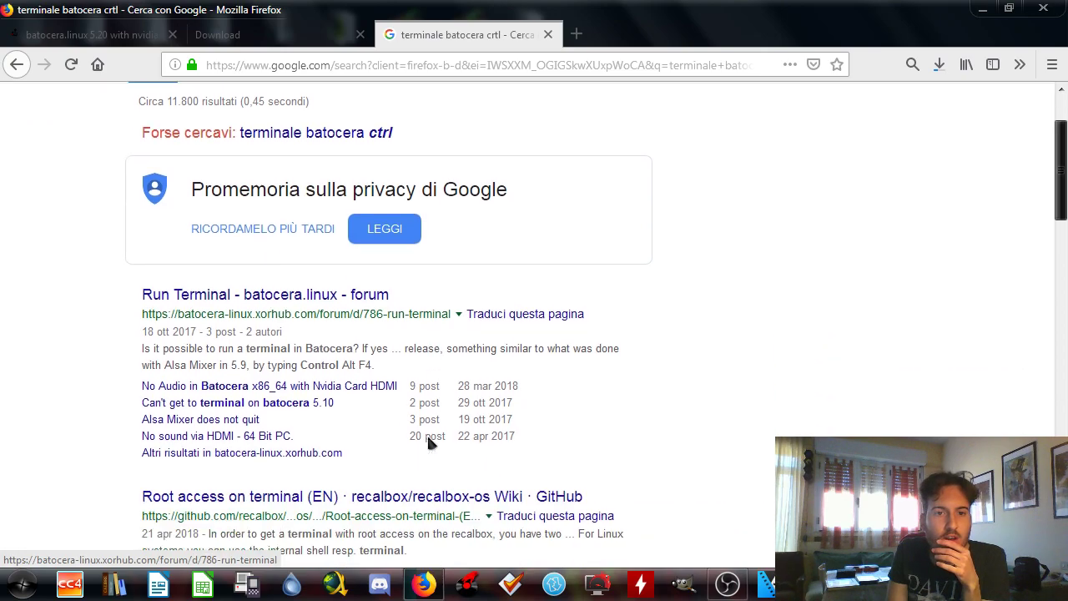
pyautogui.scroll(-1, 426, 433)
pyautogui.scroll(-2, 426, 436)
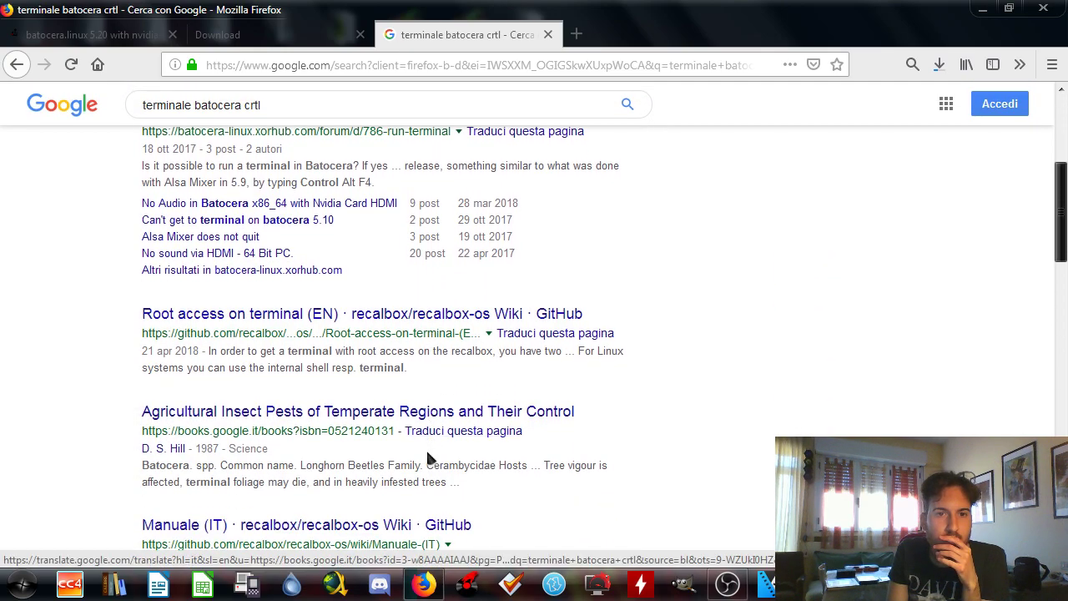
pyautogui.scroll(5, 489, 405)
pyautogui.click(548, 34)
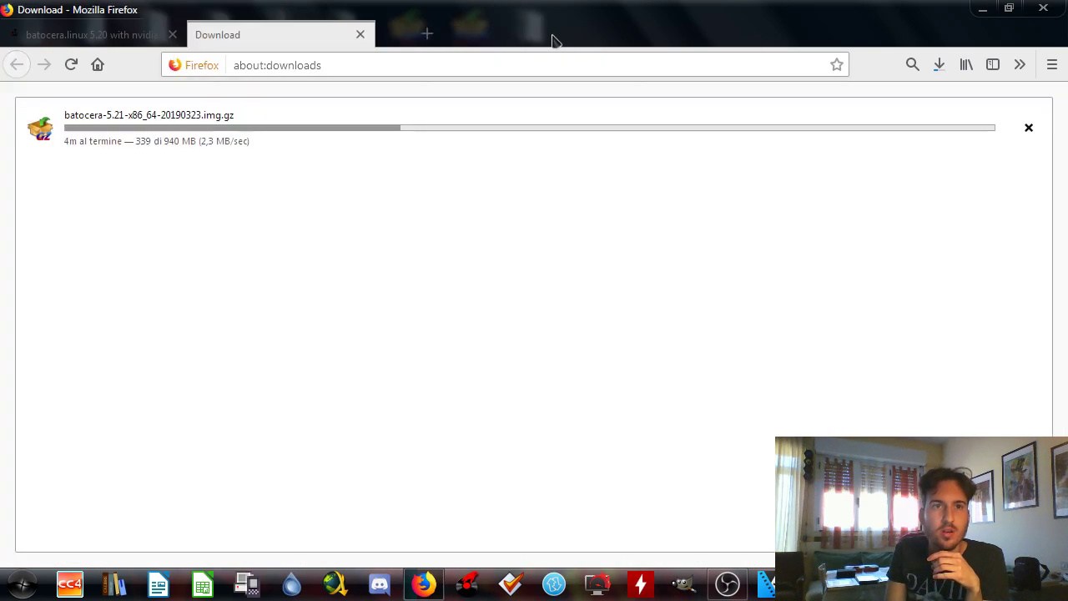
# Highlight the mount and nano commands in the nvidia-legacy forum thread and check the image download's progress
pyautogui.click(108, 35)
pyautogui.moveTo(165, 315); pyautogui.dragTo(455, 335)
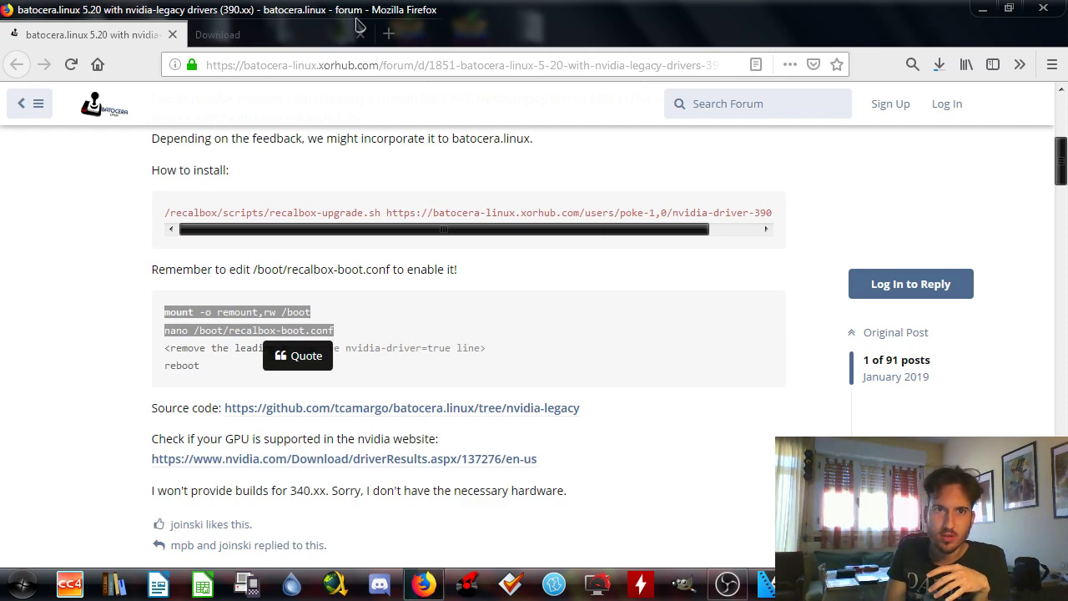
pyautogui.click(330, 32)
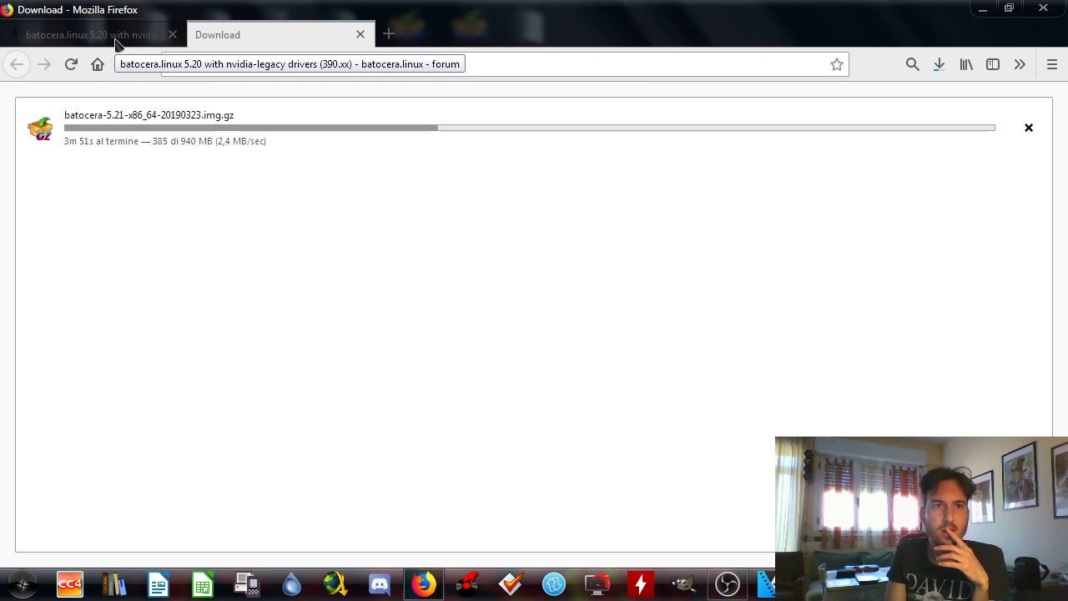
pyautogui.click(113, 38)
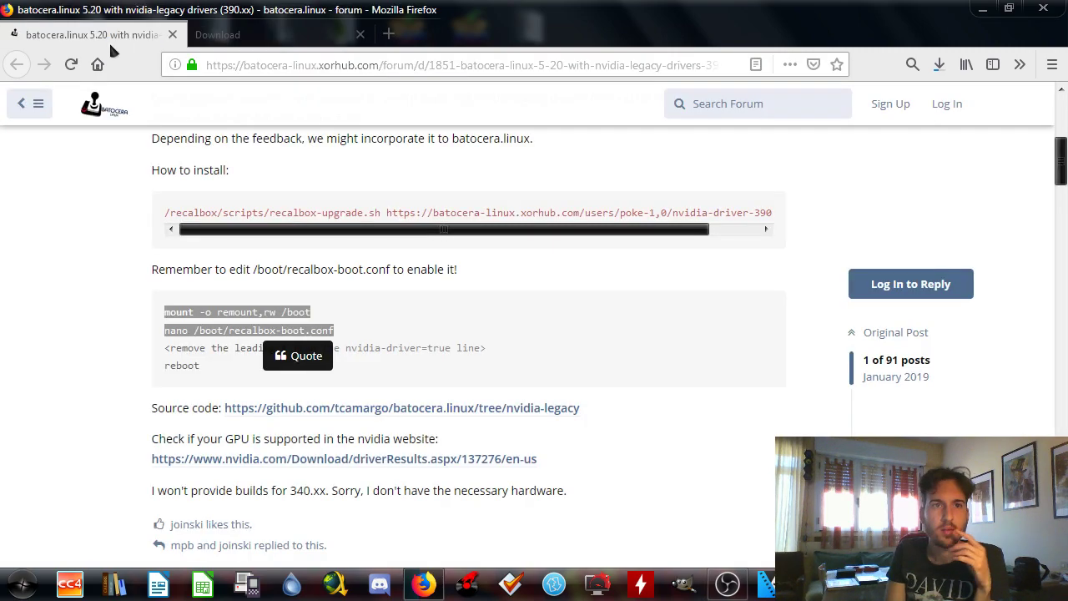
pyautogui.click(250, 30)
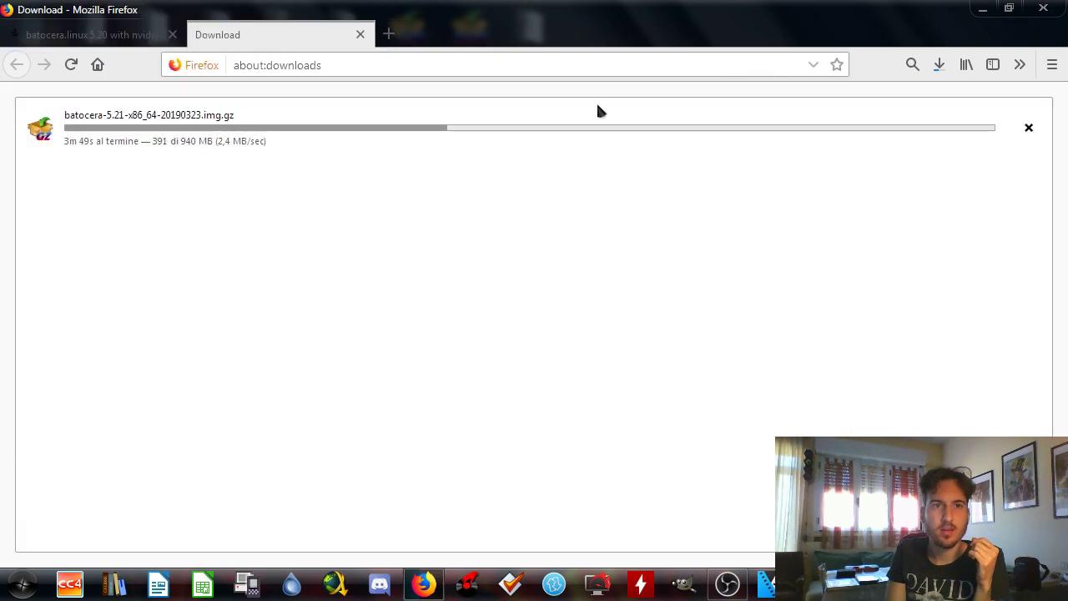
# Cancel the download of batocera-5.21-x86_64-20190323.img.gz and close the nvidia-legacy forum thread
pyautogui.click(1029, 127)
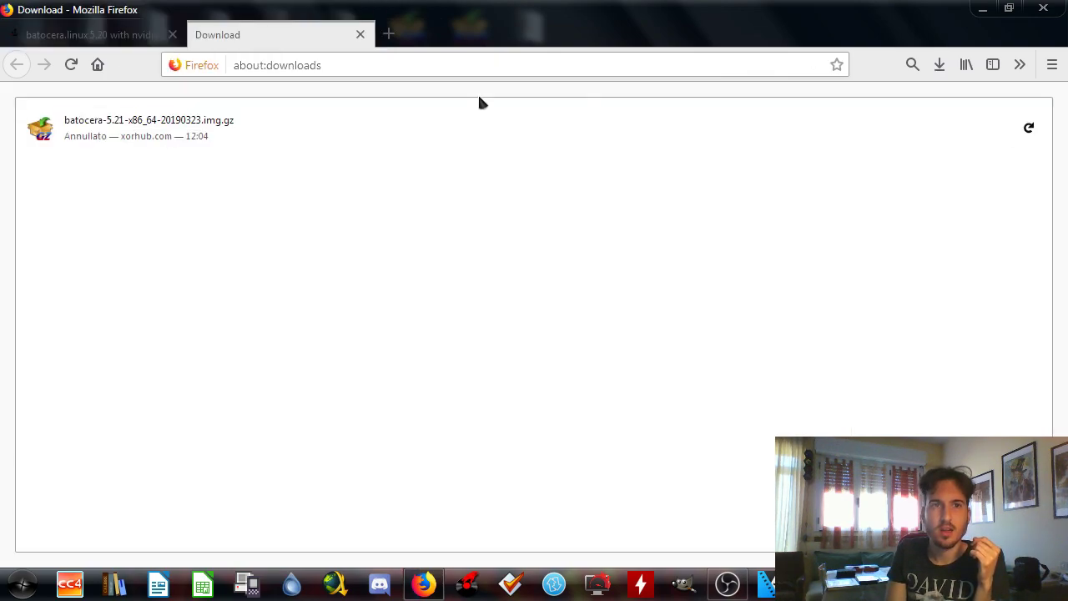
pyautogui.click(79, 34)
pyautogui.scroll(5, 317, 174)
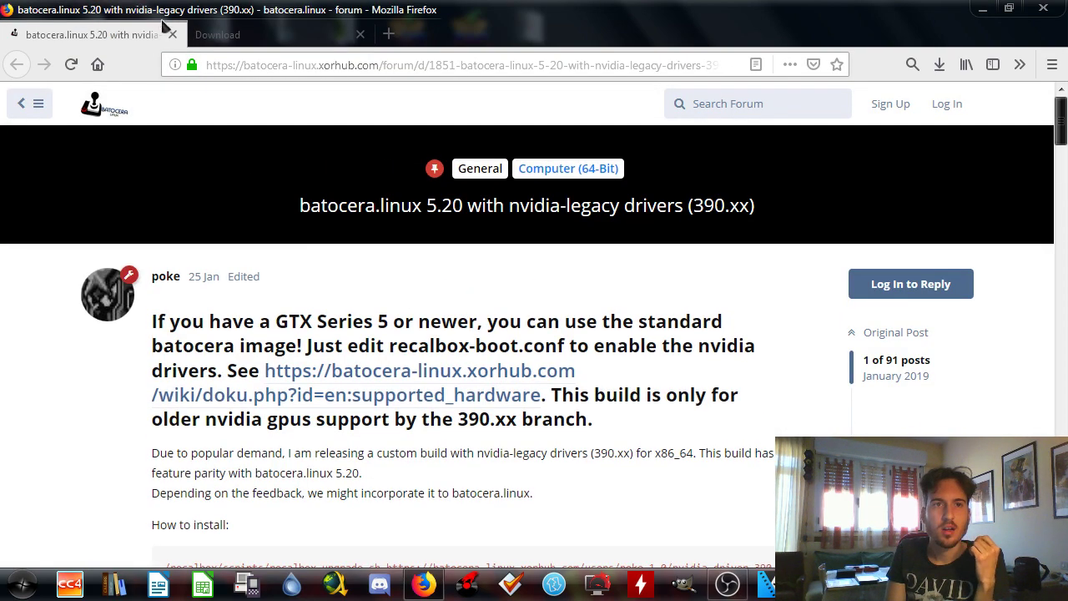
pyautogui.scroll(-2, 367, 472)
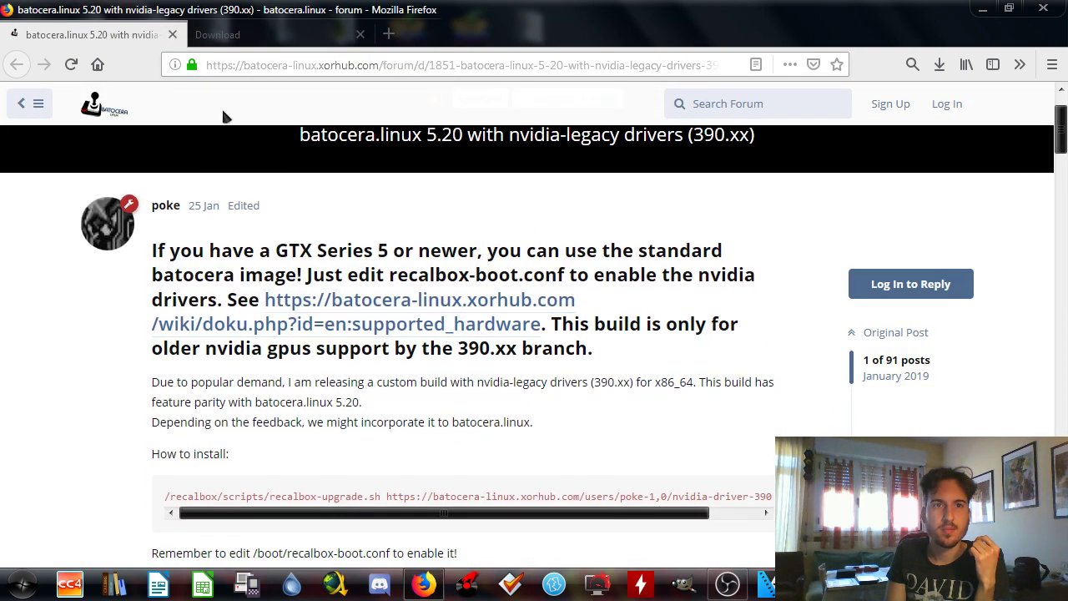
pyautogui.click(173, 35)
pyautogui.click(941, 66)
pyautogui.click(677, 175)
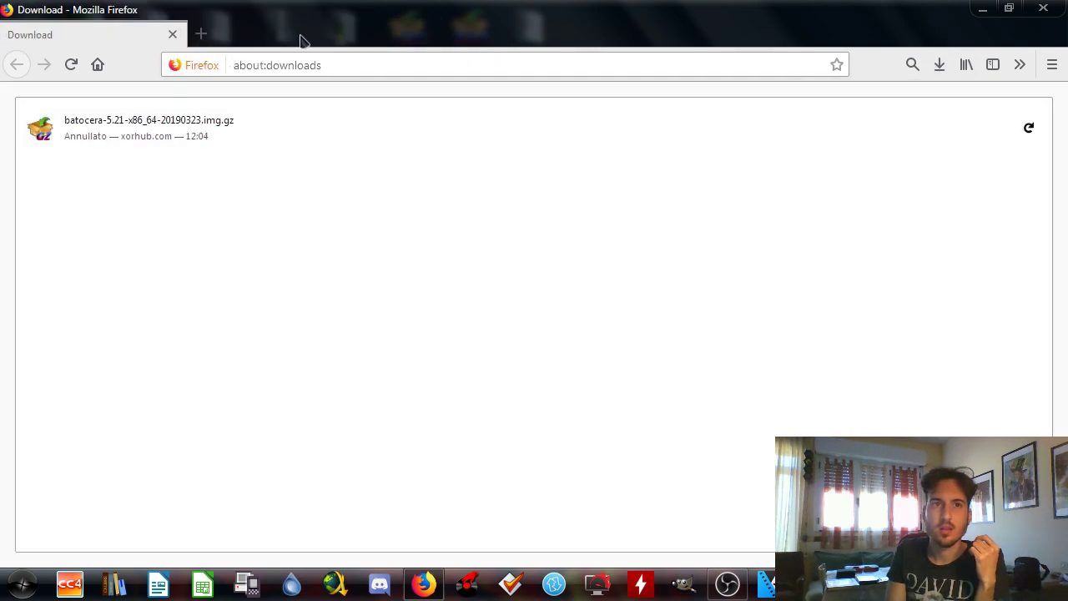
# Show the browser's bookmarks list and close Firefox
pyautogui.click(963, 65)
pyautogui.click(805, 92)
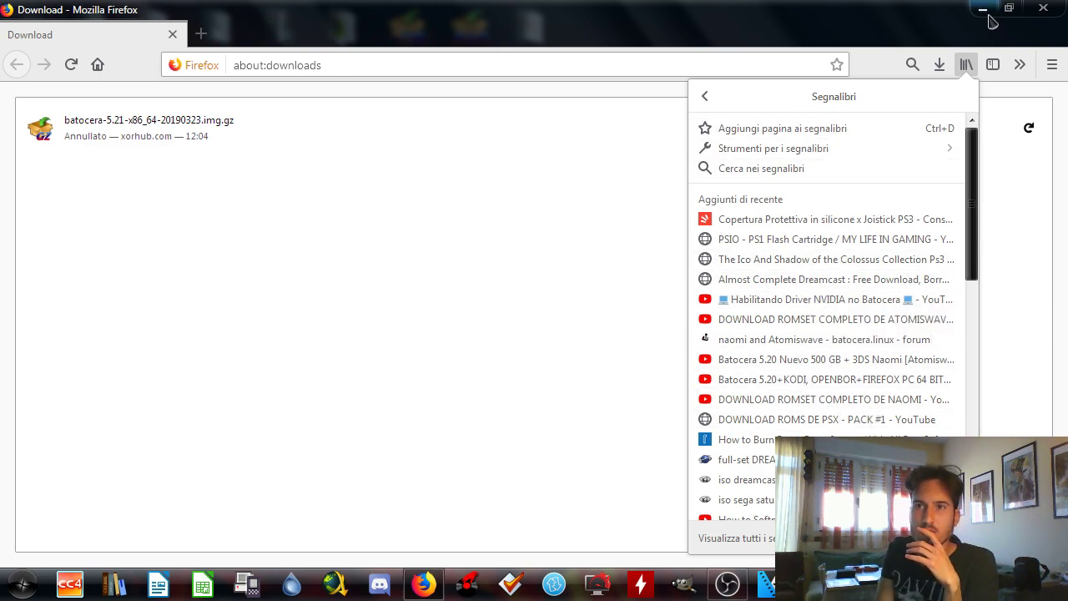
pyautogui.click(1044, 9)
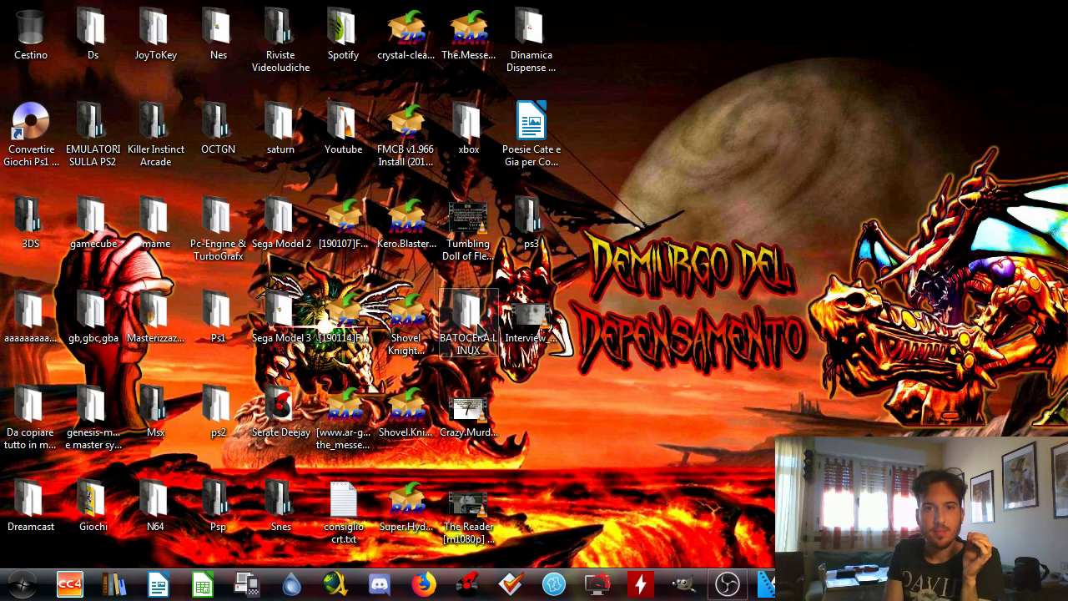
# Open the BATOCERA.LINUX folder on the Desktop and launch balenaEtcher-Portable-1.5.5-x64.exe
pyautogui.doubleClick(478, 318)
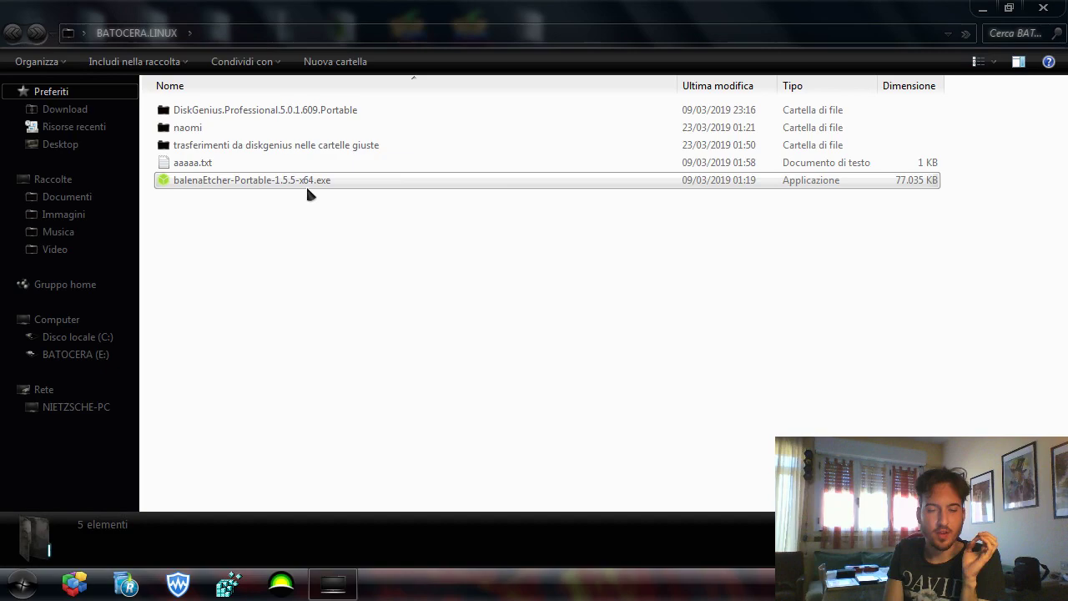
pyautogui.moveTo(307, 194)
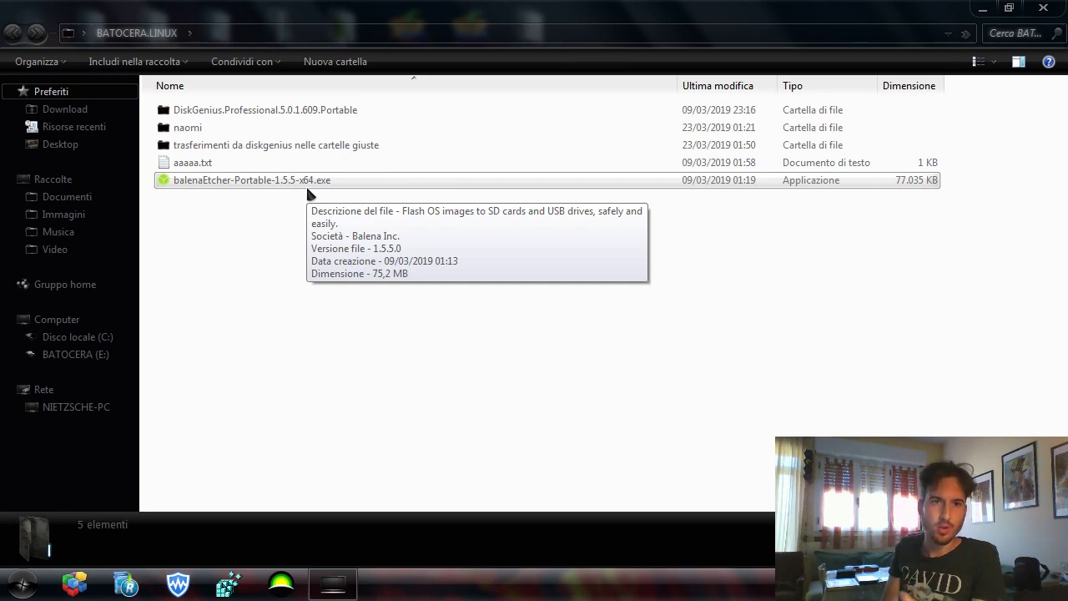
pyautogui.doubleClick(305, 184)
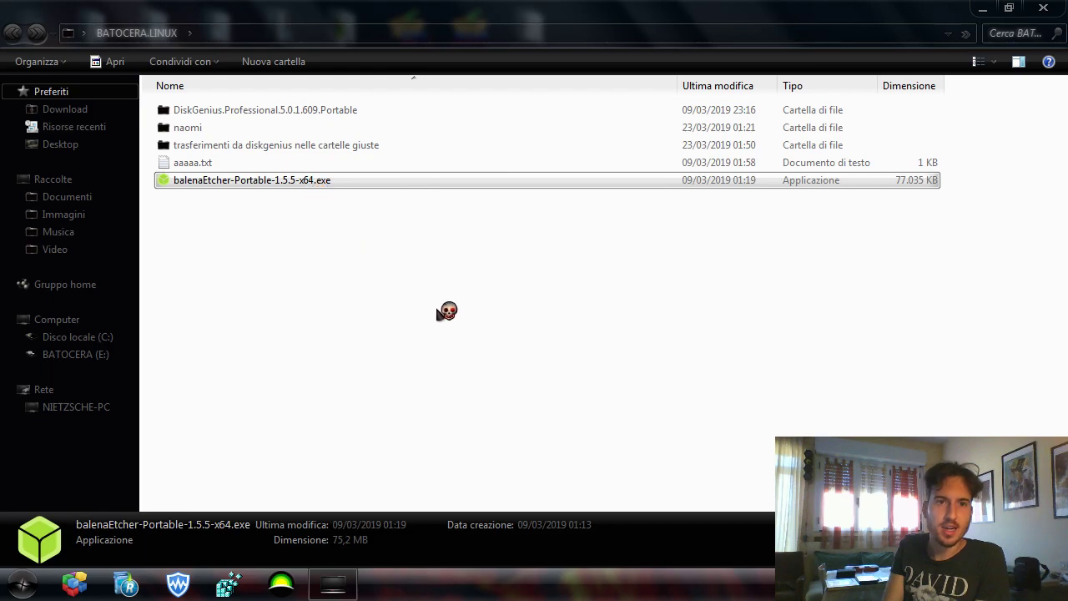
pyautogui.click(582, 309)
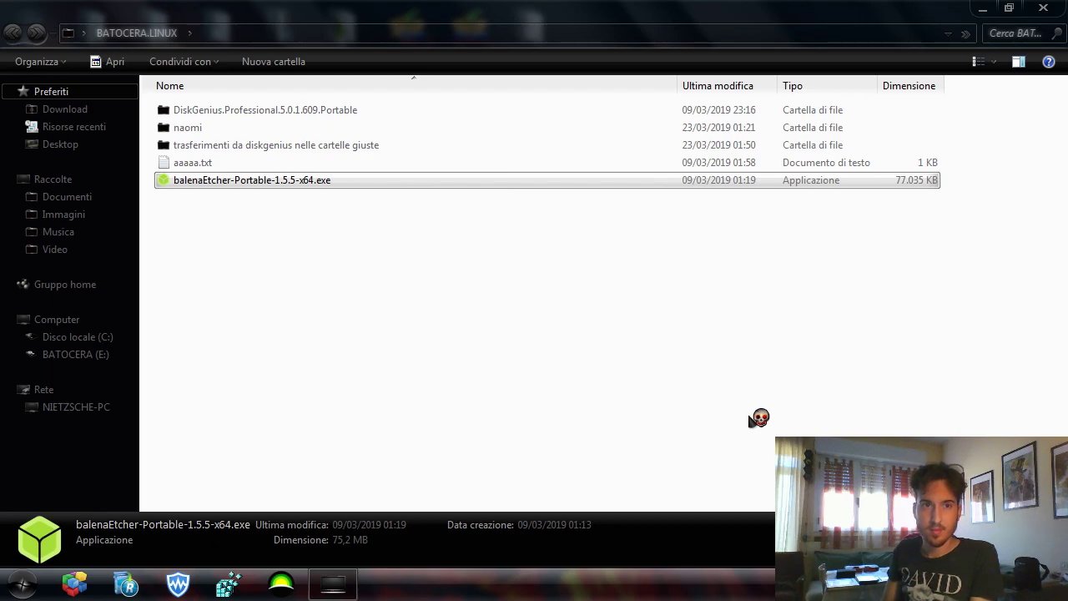
# Open aaaaa.txt from the BATOCERA.LINUX folder in a maximized window, read its notes and close it
pyautogui.doubleClick(211, 164)
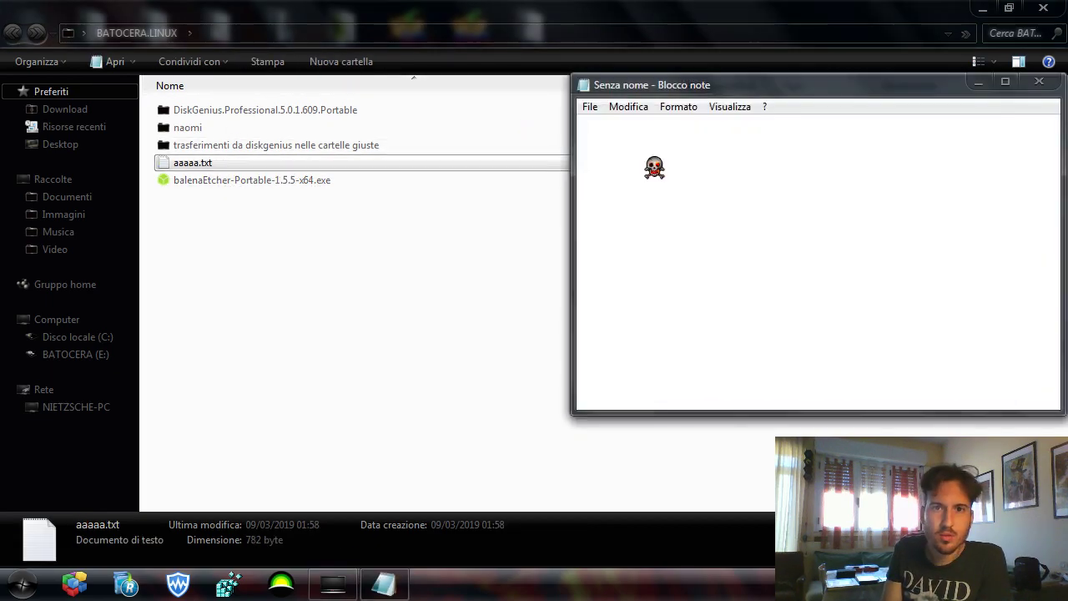
pyautogui.click(1008, 84)
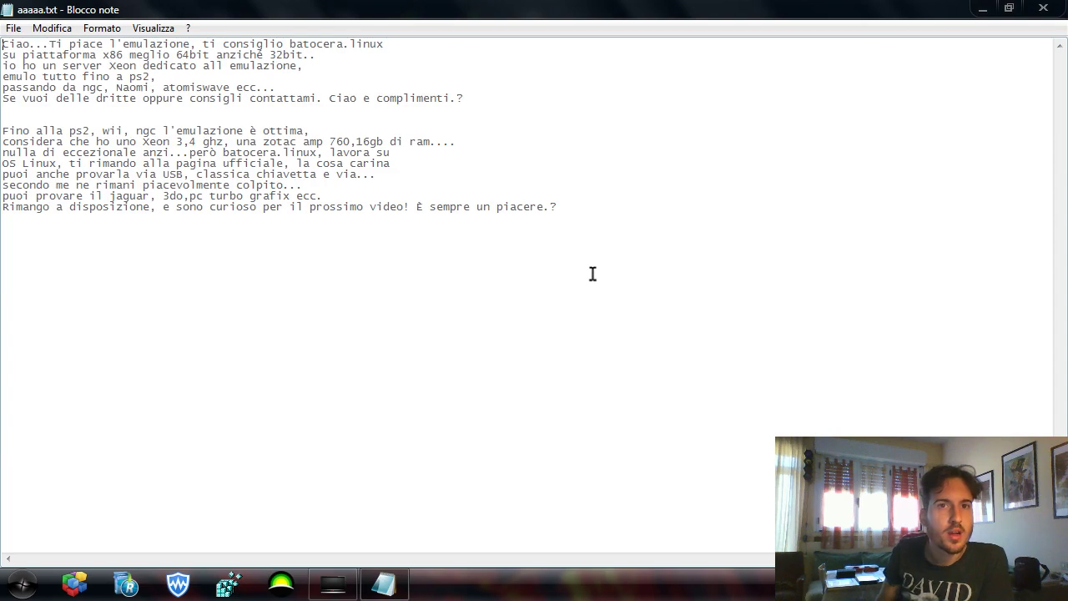
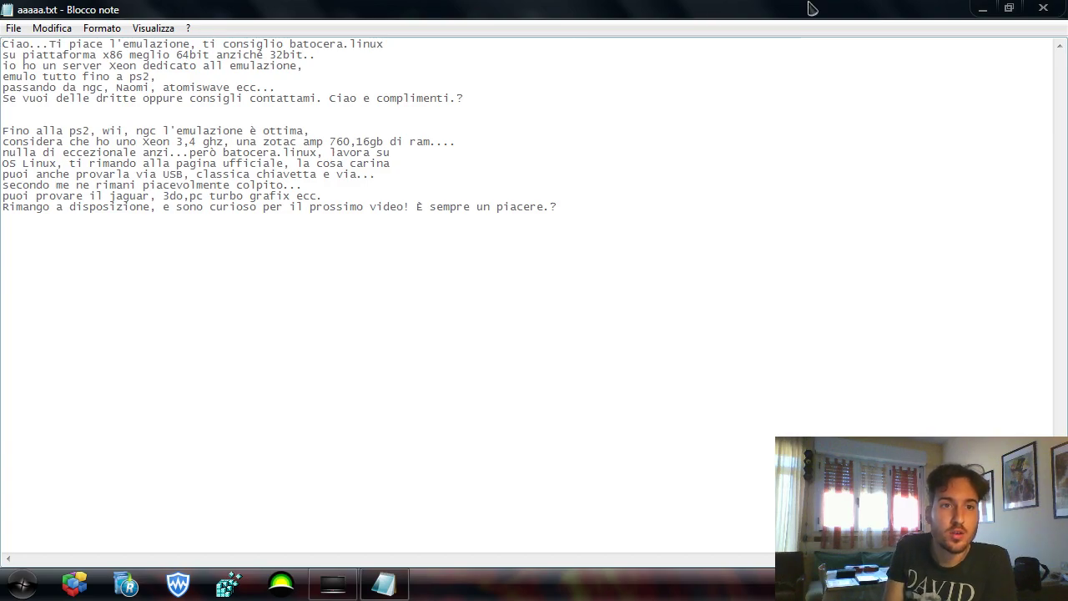
pyautogui.click(1042, 8)
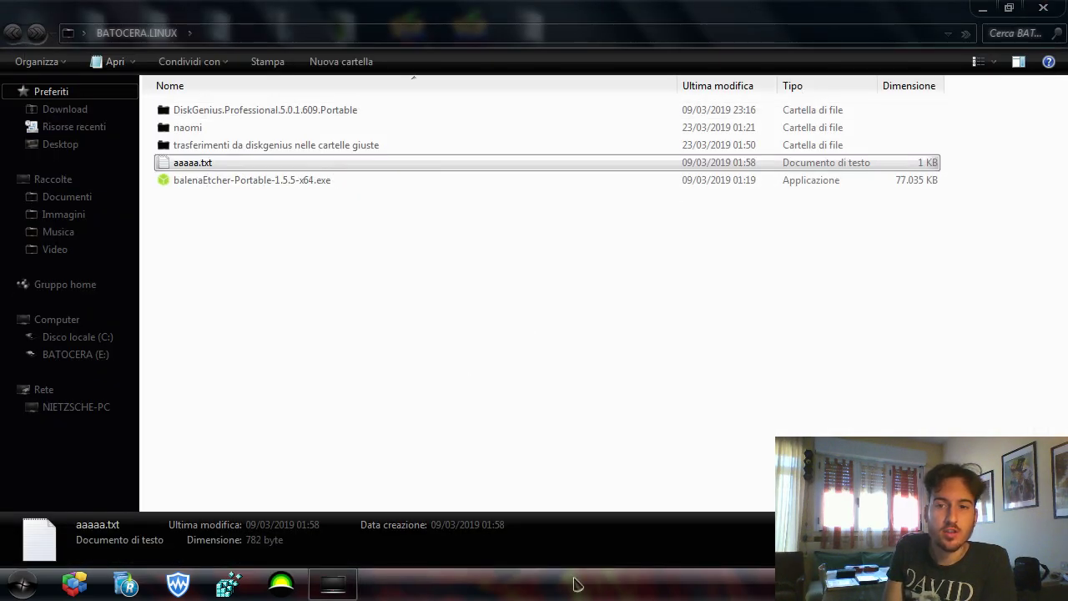
# Restore the BATOCERA.LINUX folder window to a smaller size, move it aside and close it
pyautogui.click(1008, 8)
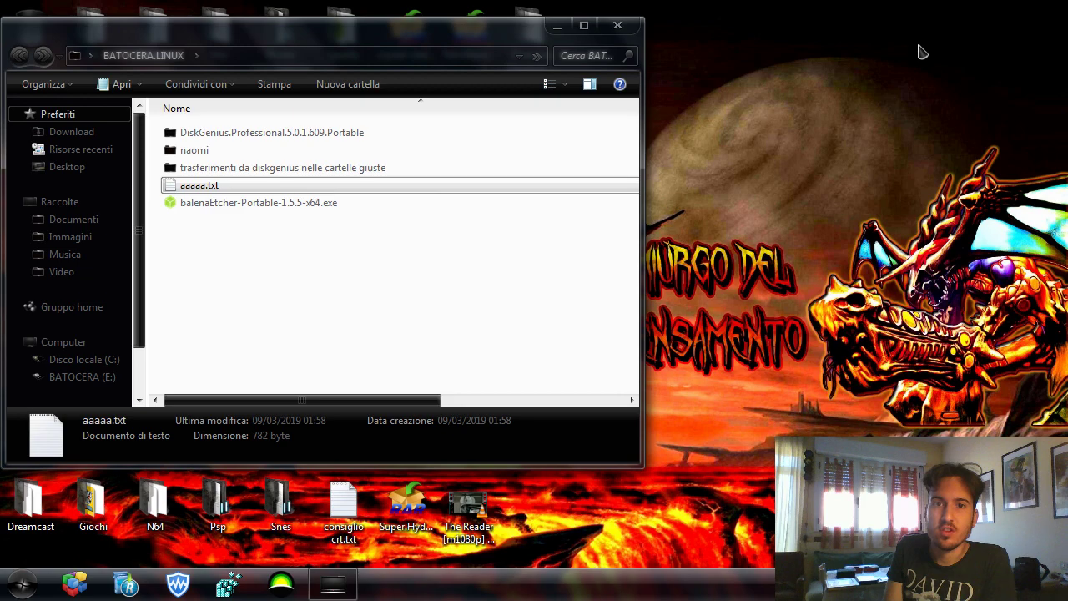
pyautogui.moveTo(467, 36); pyautogui.dragTo(626, 38)
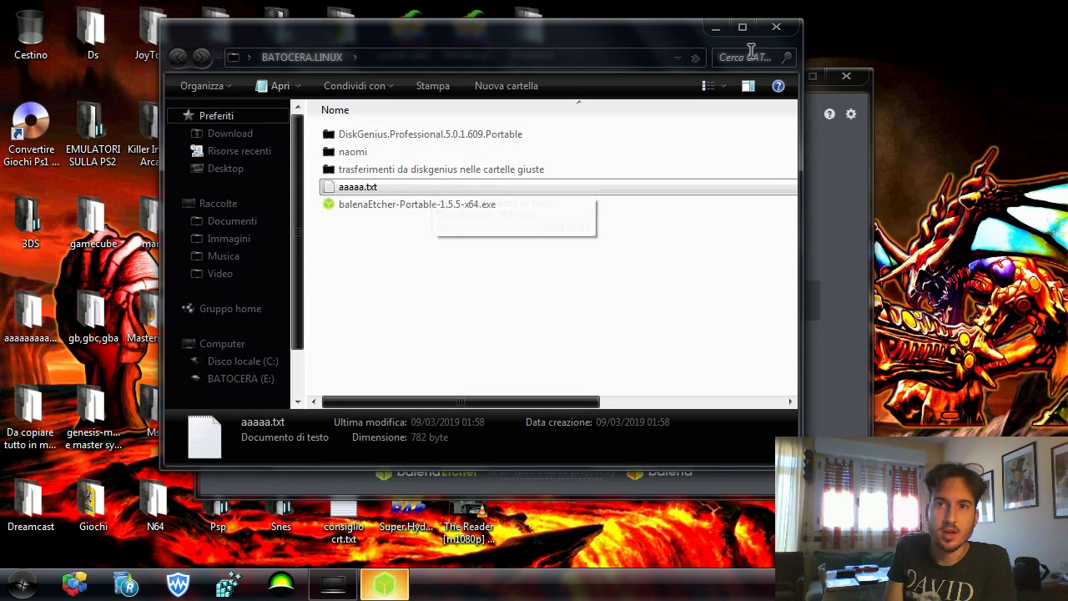
pyautogui.click(775, 30)
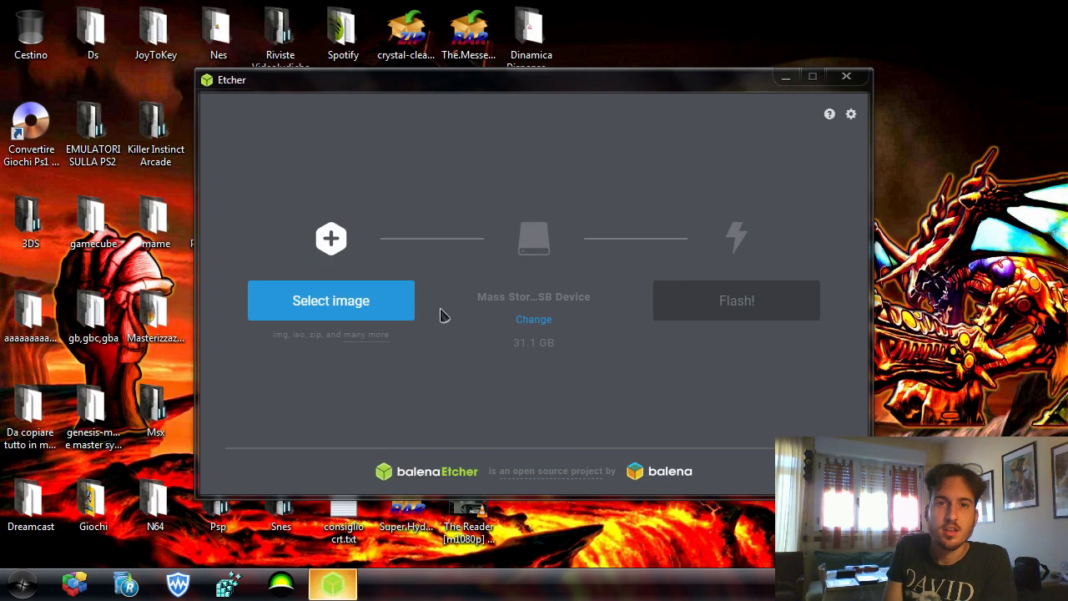
# Show balenaEtcher's image selection dialog, cancel it without choosing a file, and close balenaEtcher
pyautogui.click(351, 308)
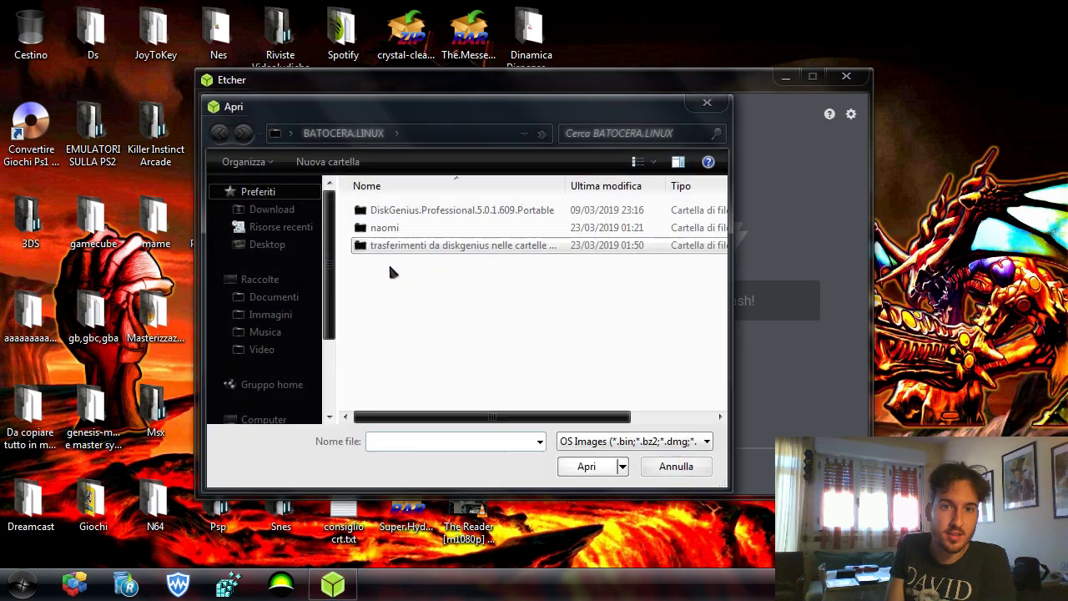
pyautogui.click(688, 472)
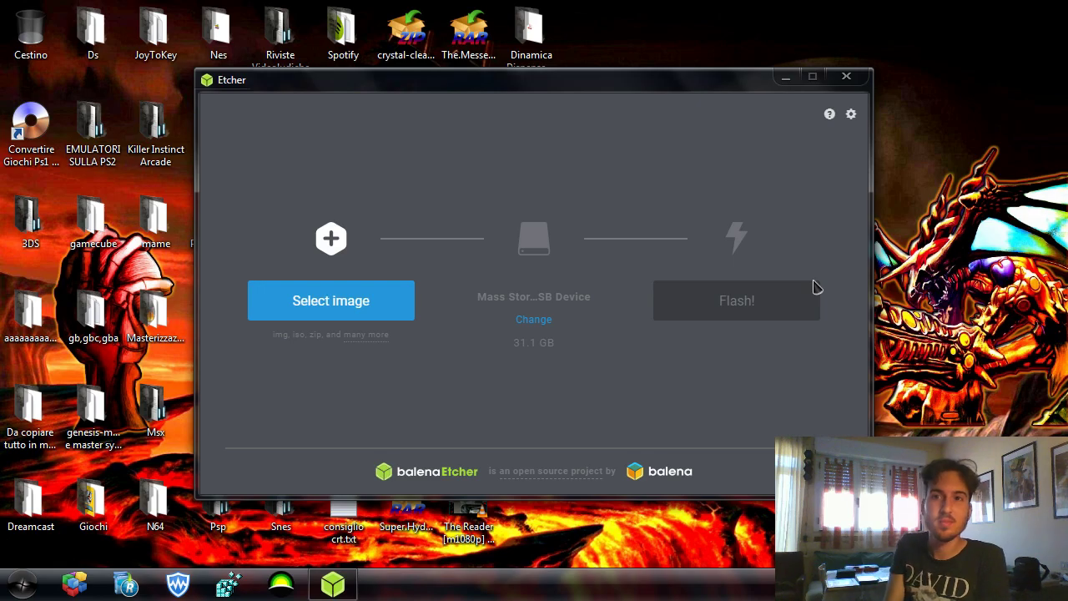
pyautogui.click(847, 78)
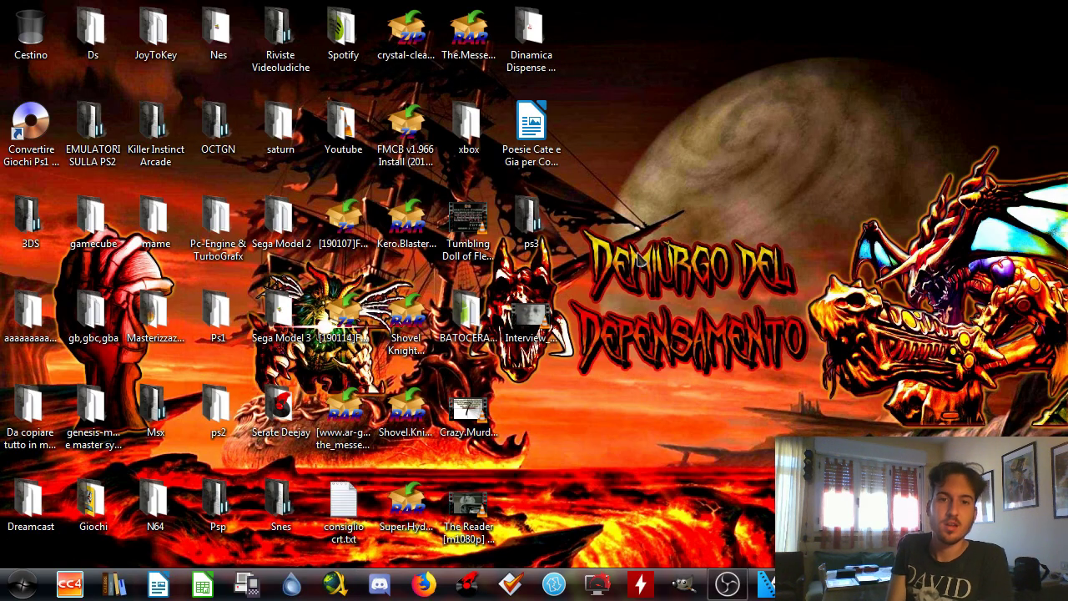
# Look inside the "trasferimenti da diskgenius nelle cartelle giuste" folder in the Desktop's BATOCERA.LINUX folder, return to the parent folder and close it
pyautogui.doubleClick(469, 330)
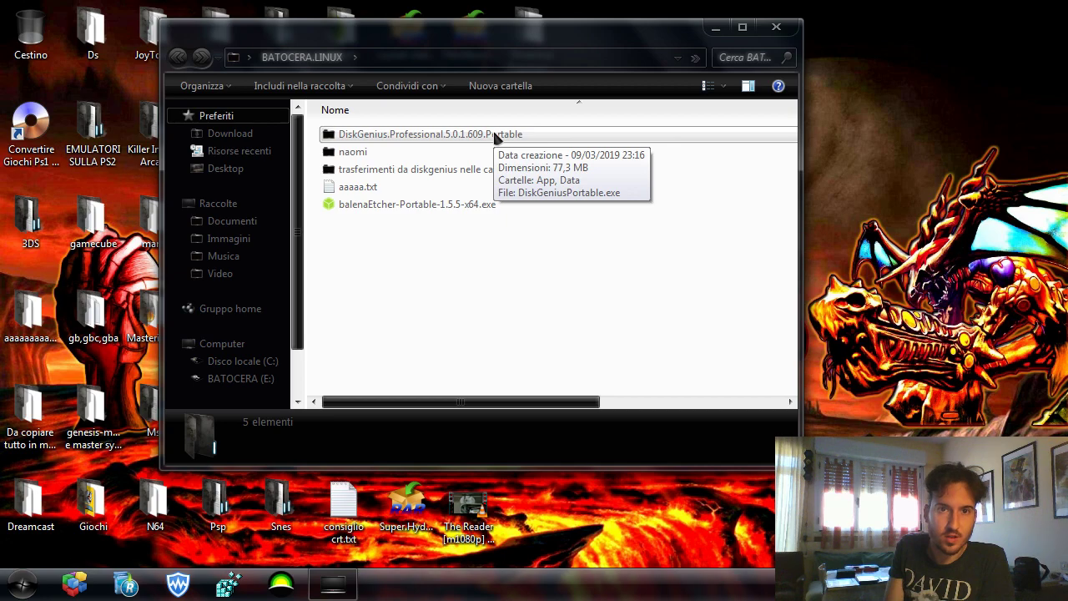
pyautogui.doubleClick(506, 171)
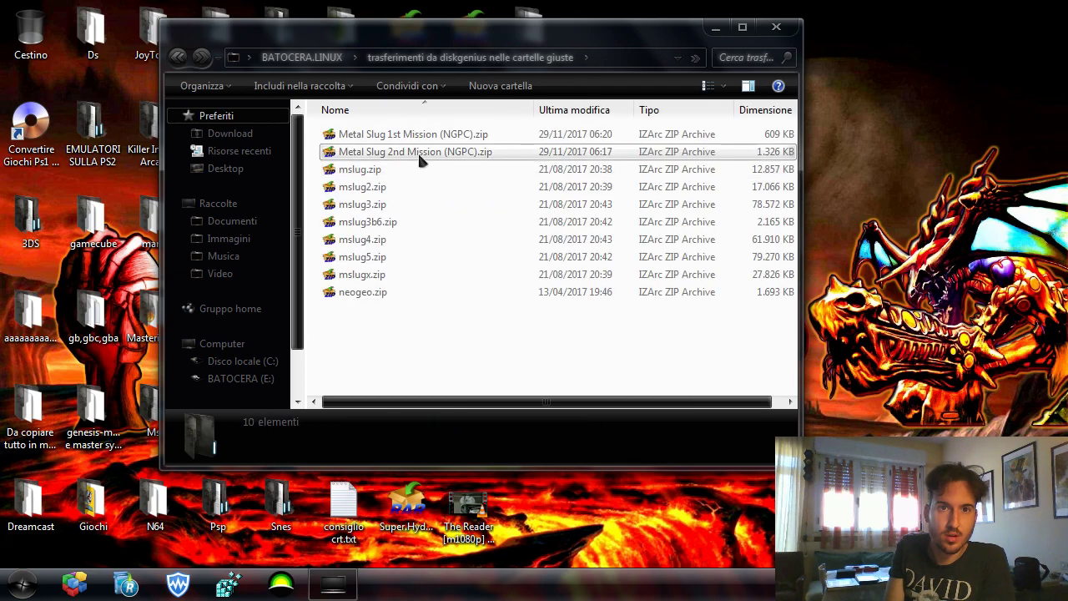
pyautogui.click(178, 58)
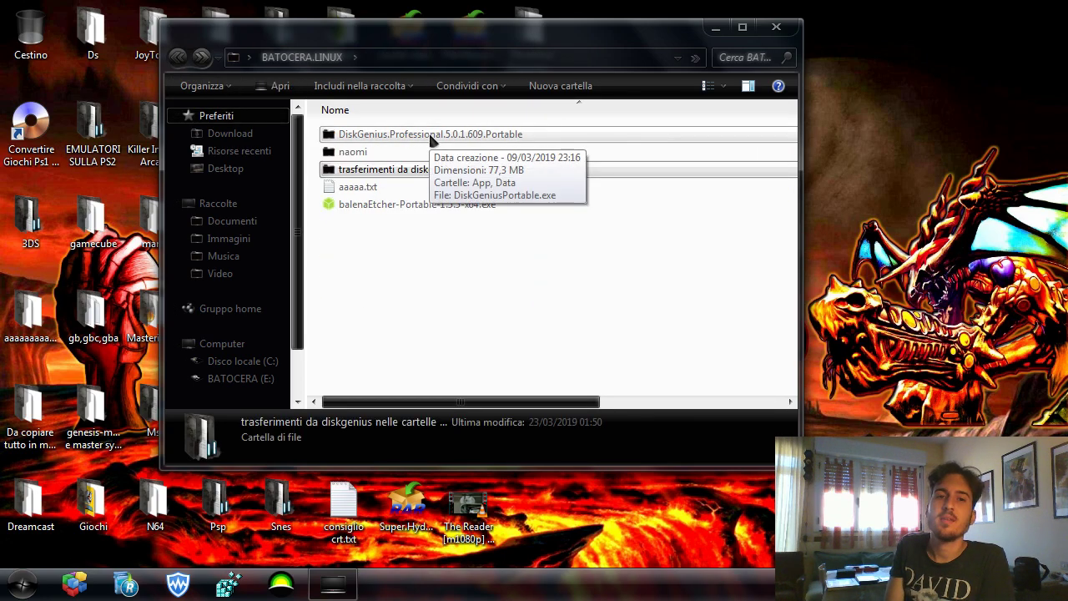
pyautogui.click(776, 27)
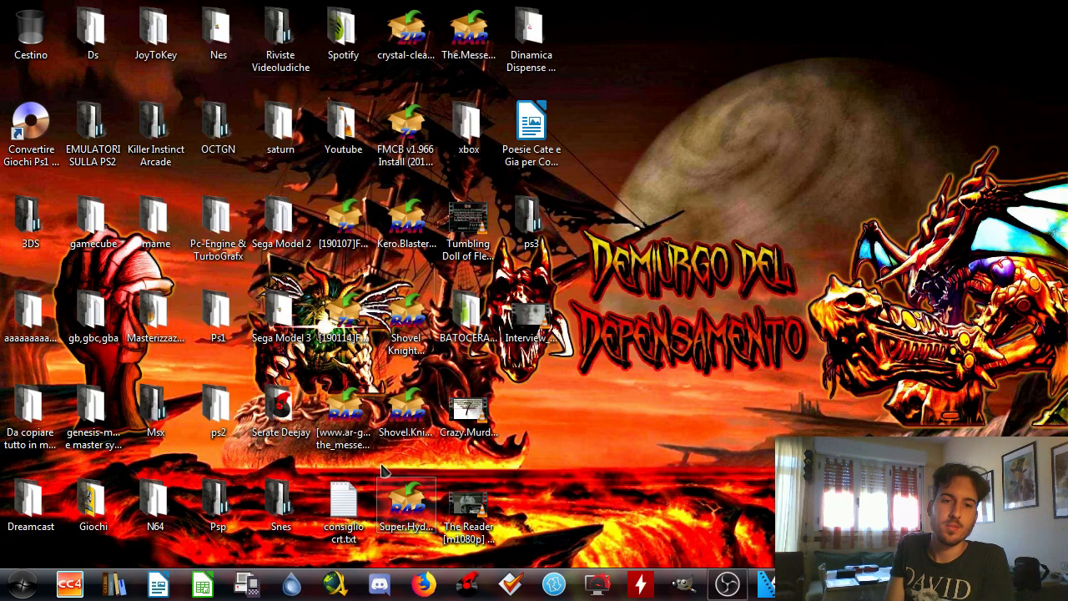
# Switch to Firefox and open the bookmarked YouTube video "DOWNLOAD ROMS DE PSX - PACK #1"
pyautogui.click(423, 584)
pyautogui.click(966, 64)
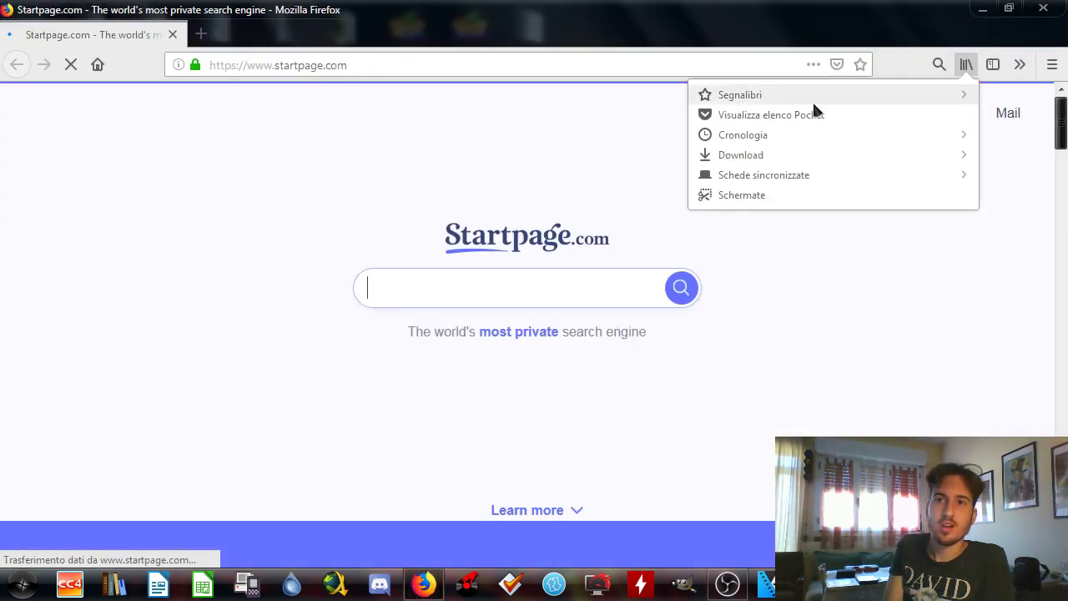
pyautogui.click(811, 100)
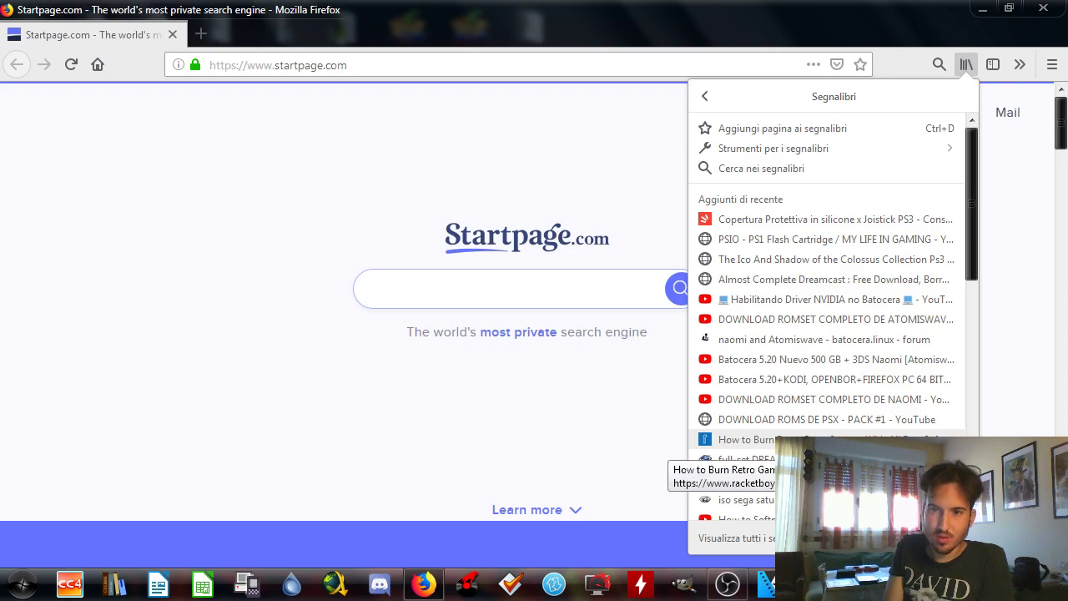
pyautogui.scroll(-3, 801, 479)
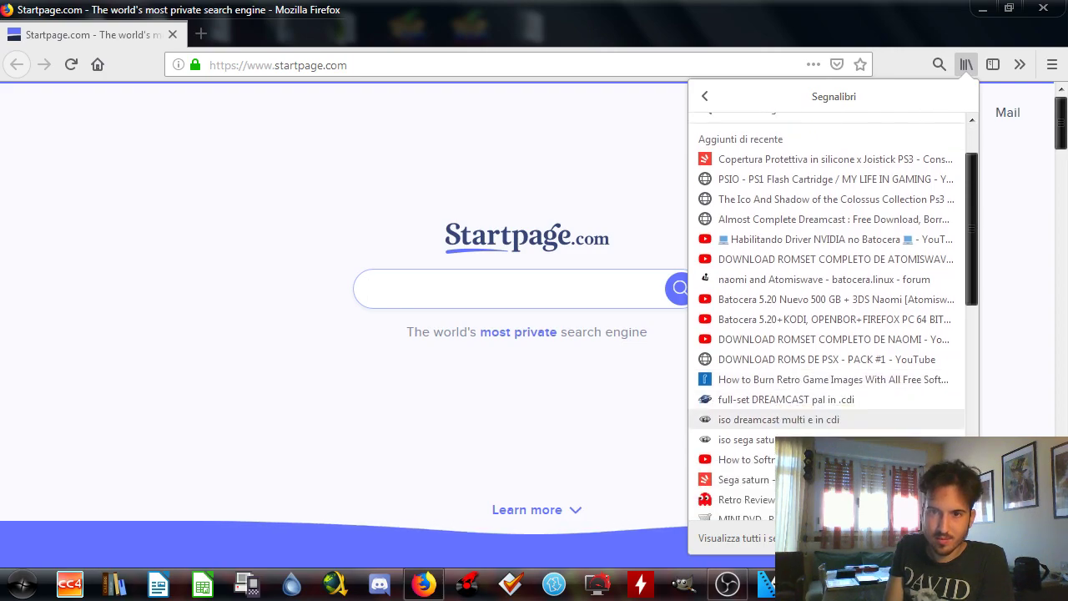
pyautogui.click(820, 352)
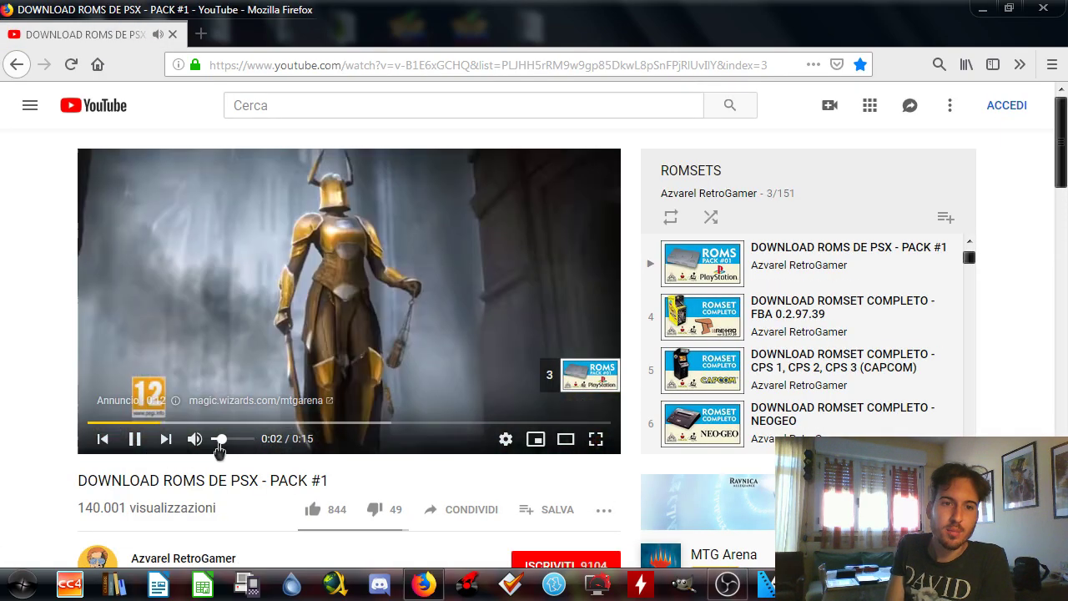
# Skip the video's advertisement, decline the YouTube Premium trial and look over the description below the video
pyautogui.click(575, 380)
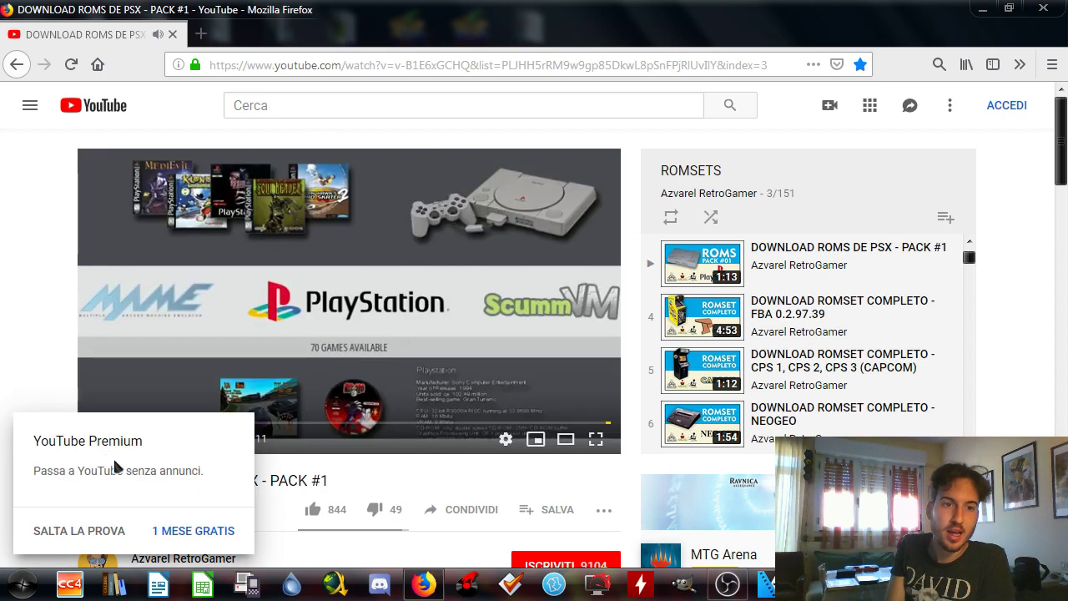
pyautogui.click(93, 530)
pyautogui.scroll(-3, 233, 484)
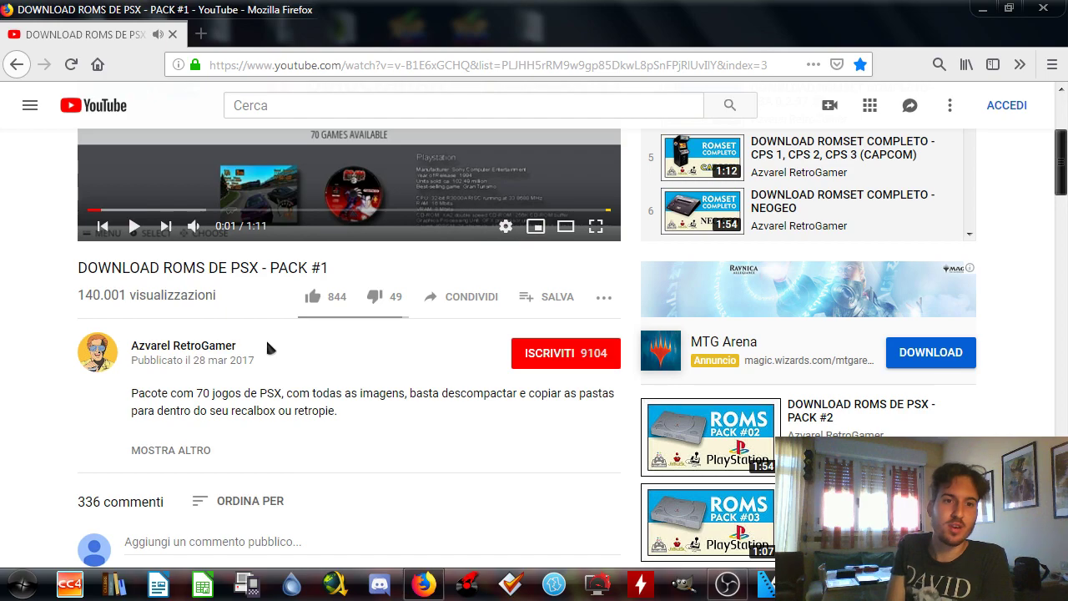
pyautogui.scroll(3, 317, 373)
# Examine the ROMSETS playlist from its first entry to its end for the consoles covered, and check the current video's description
pyautogui.scroll(2, 941, 303)
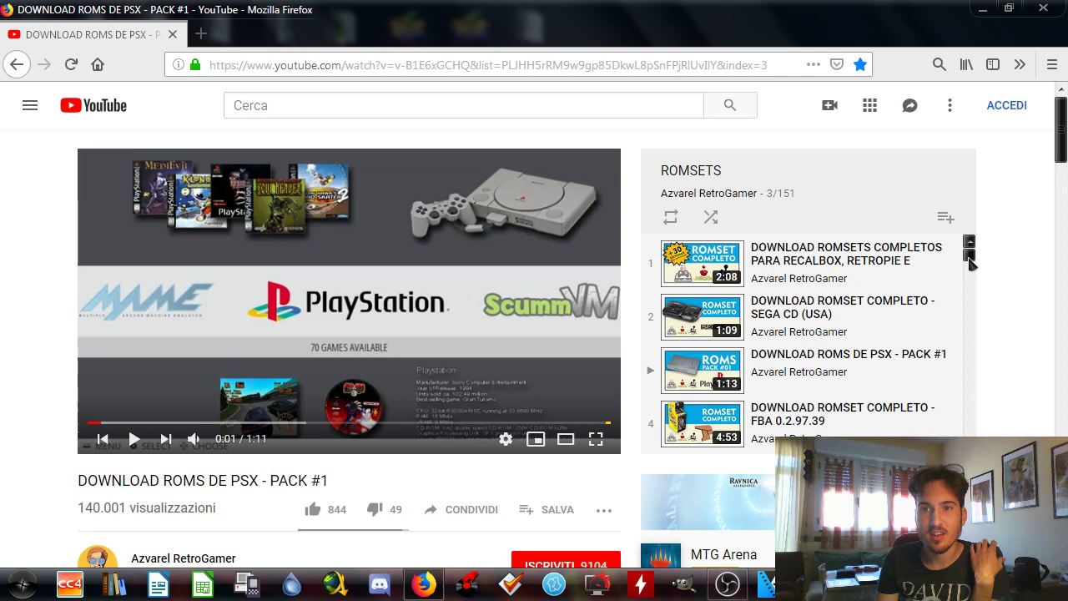
pyautogui.scroll(-3, 970, 262)
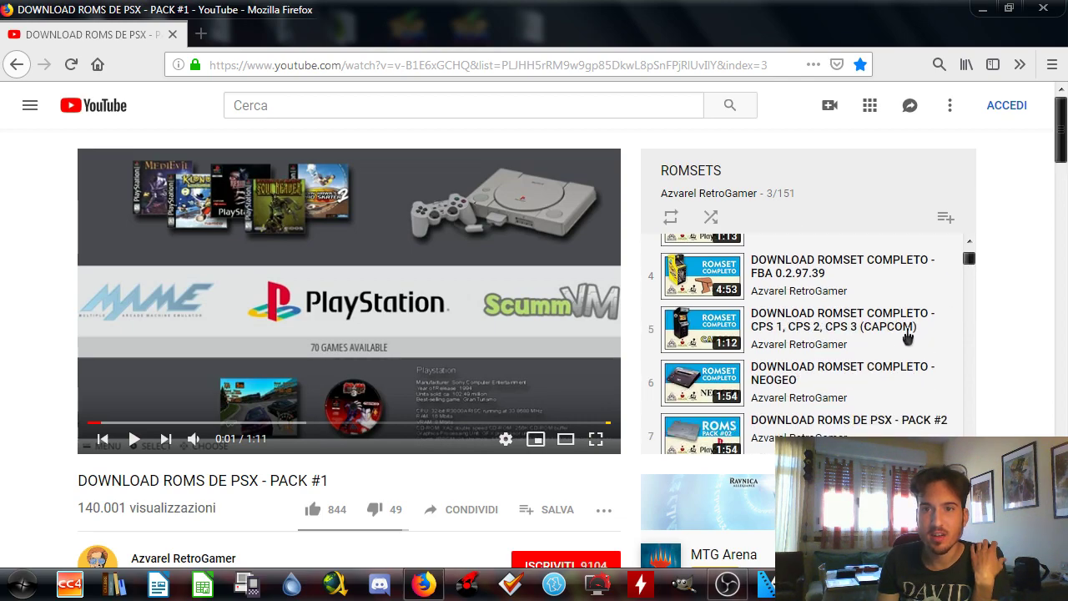
pyautogui.scroll(-1, 901, 336)
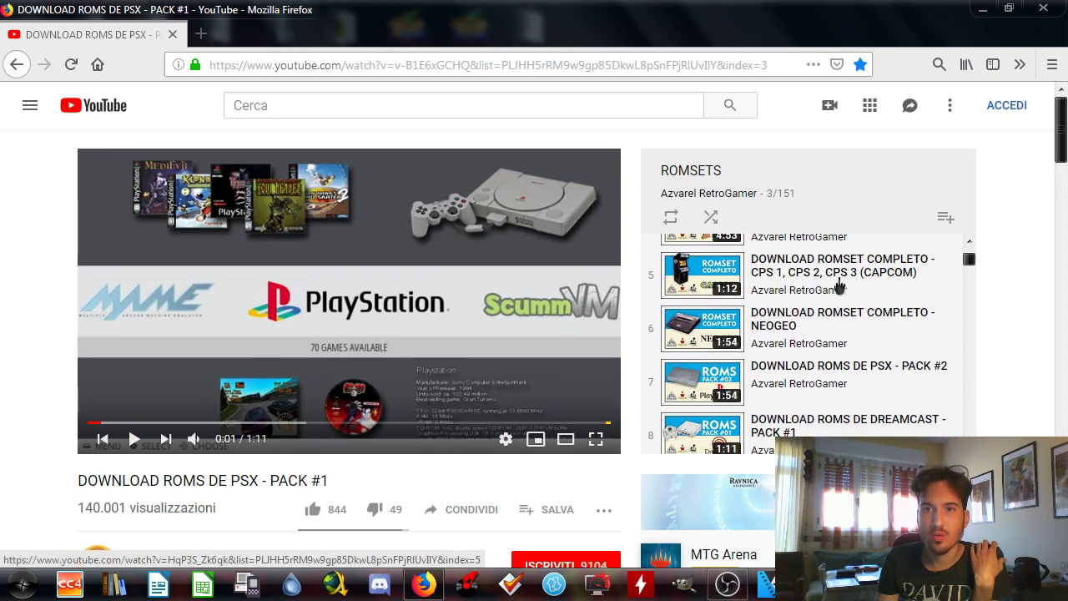
pyautogui.scroll(-2, 887, 340)
pyautogui.scroll(-1, 904, 356)
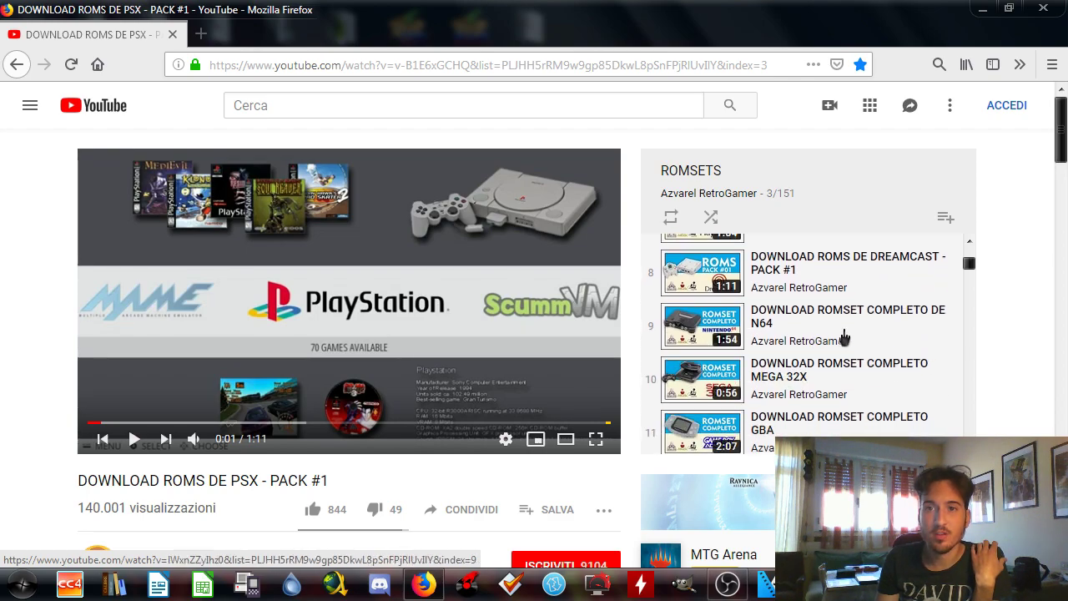
pyautogui.scroll(-2, 897, 384)
pyautogui.scroll(-4, 893, 392)
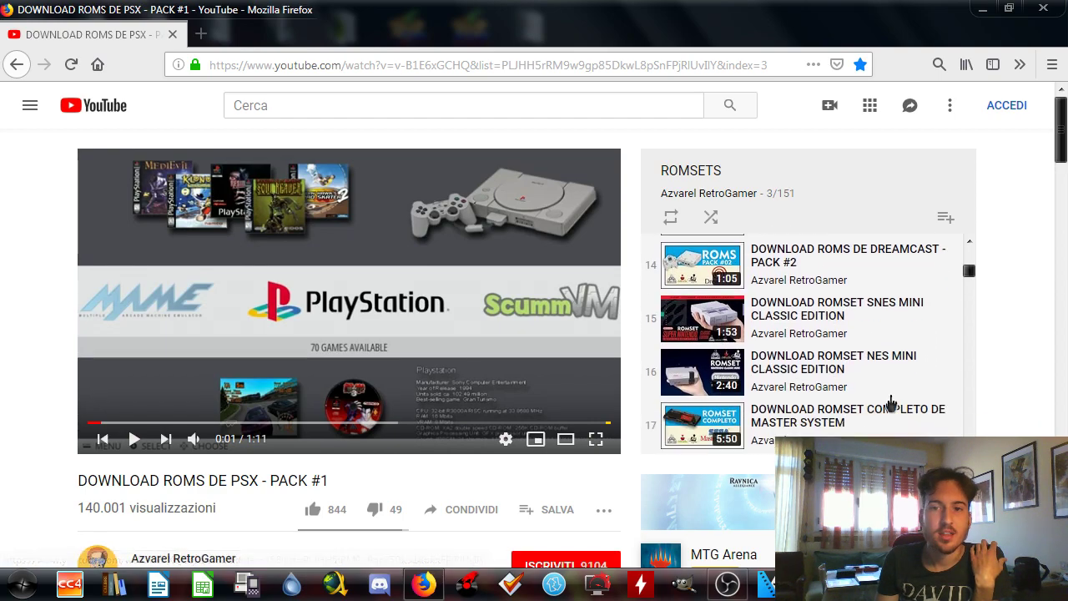
pyautogui.scroll(-7, 890, 402)
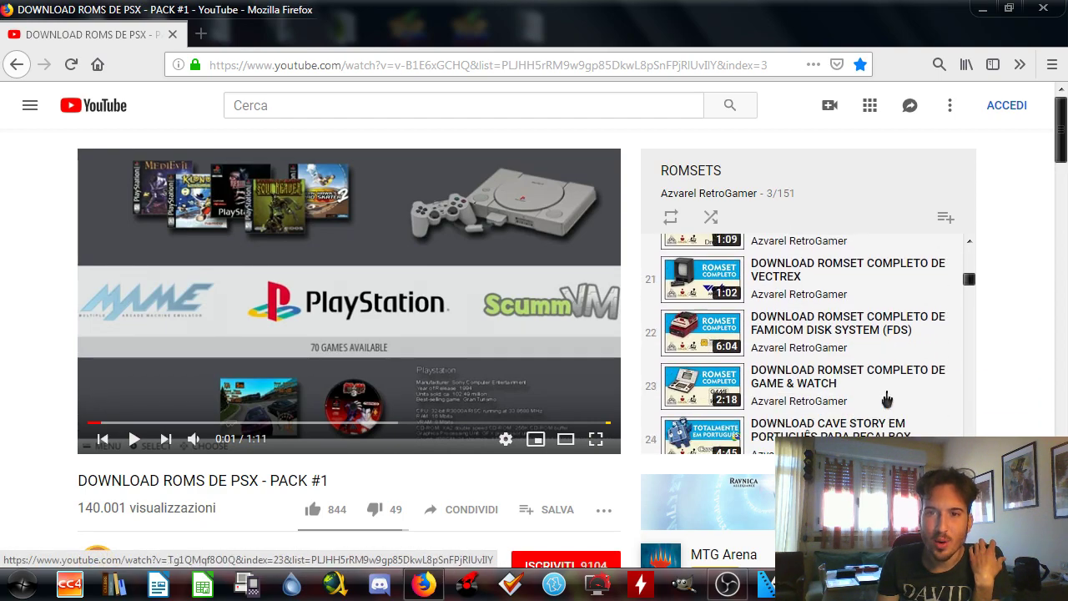
pyautogui.scroll(-2, 887, 400)
pyautogui.scroll(-7, 867, 380)
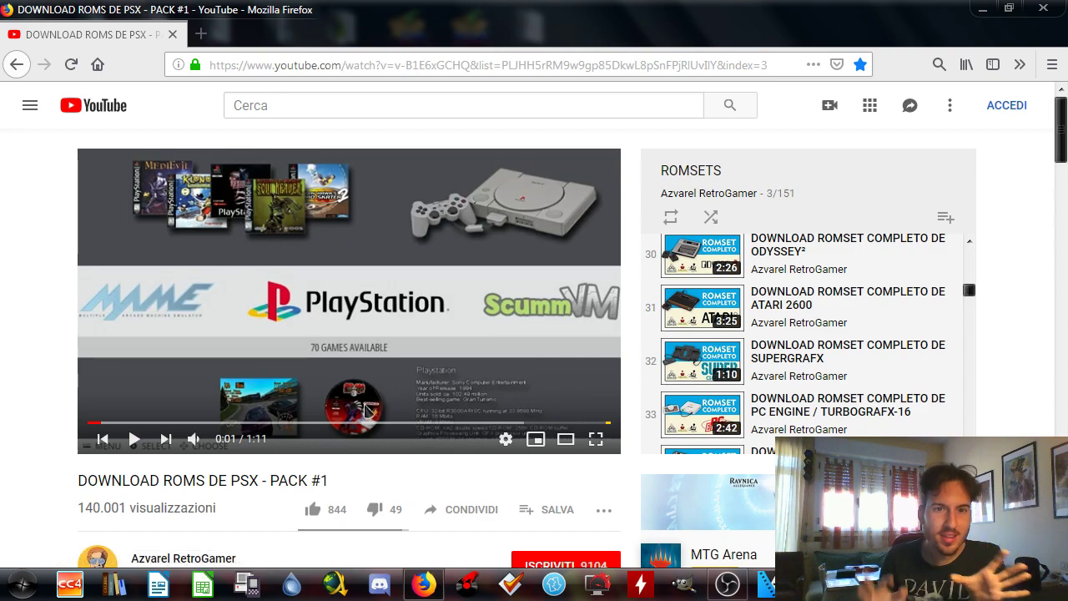
pyautogui.scroll(-6, 855, 391)
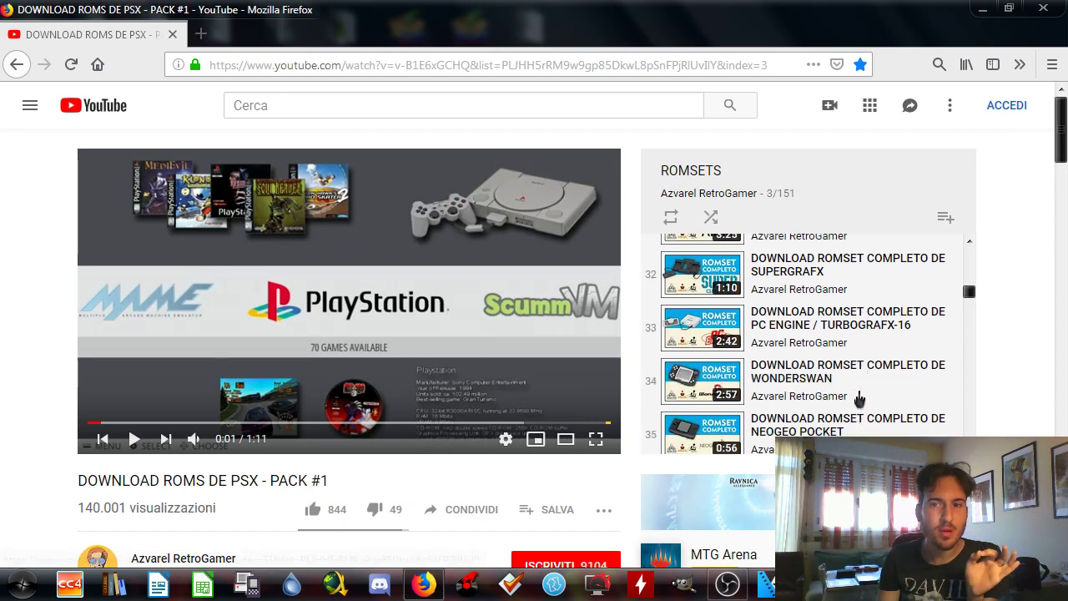
pyautogui.scroll(-15, 855, 391)
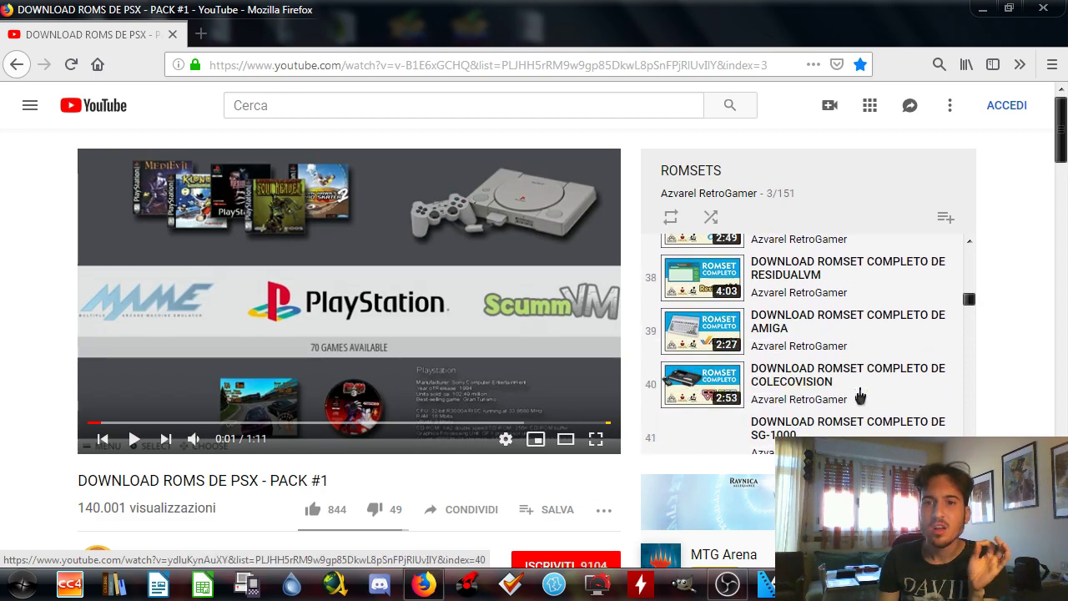
pyautogui.scroll(-20, 866, 393)
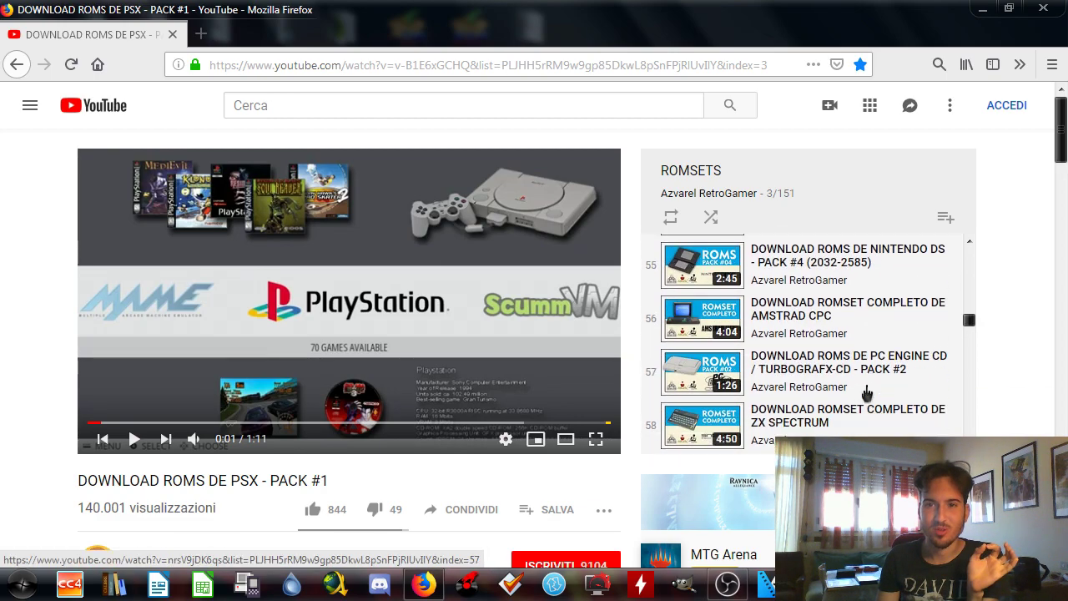
pyautogui.scroll(-11, 866, 390)
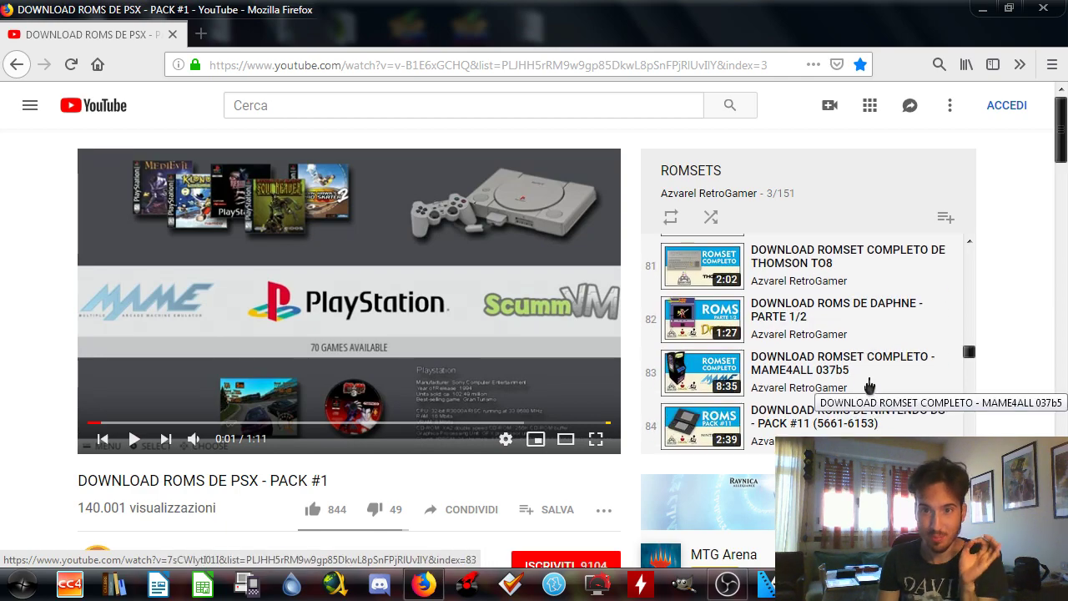
pyautogui.scroll(-2, 869, 385)
pyautogui.scroll(-1, 864, 349)
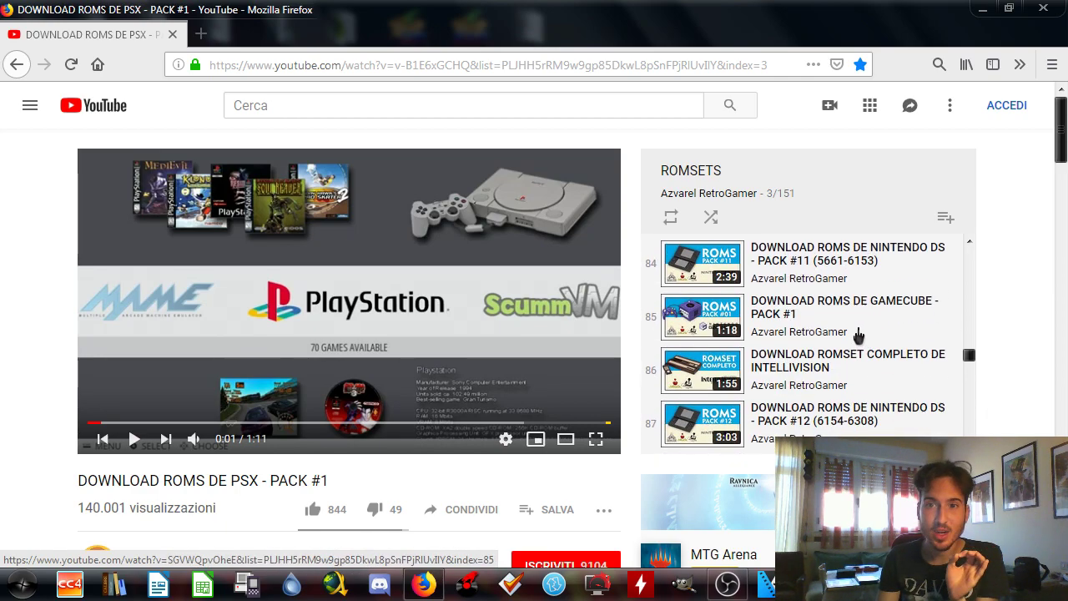
pyautogui.scroll(-2, 860, 329)
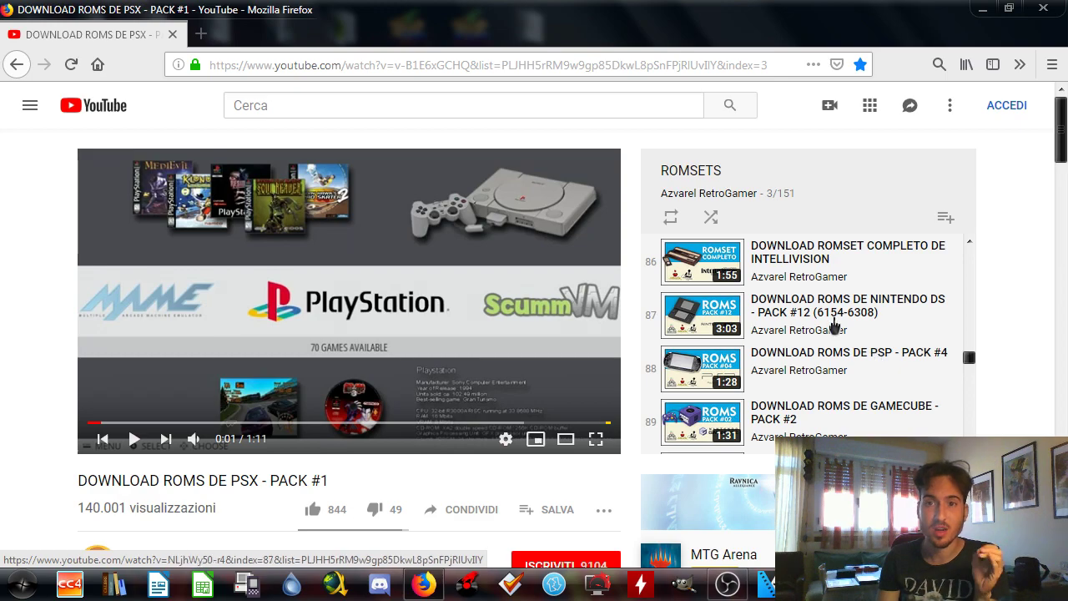
pyautogui.scroll(-7, 835, 326)
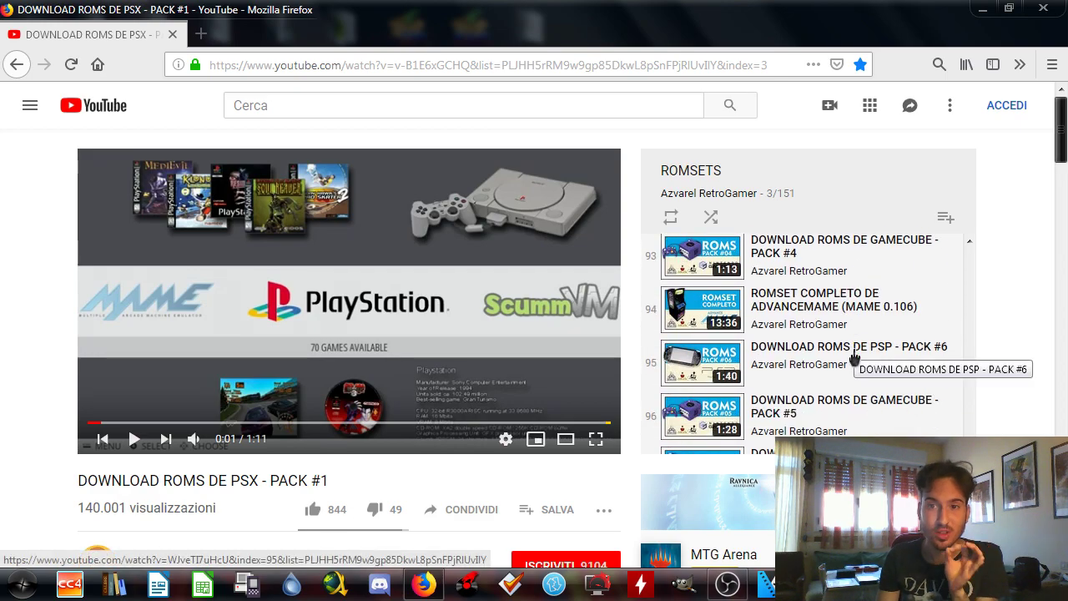
pyautogui.scroll(-2, 853, 358)
pyautogui.scroll(1, 932, 269)
pyautogui.scroll(-6, 892, 313)
pyautogui.scroll(-9, 876, 324)
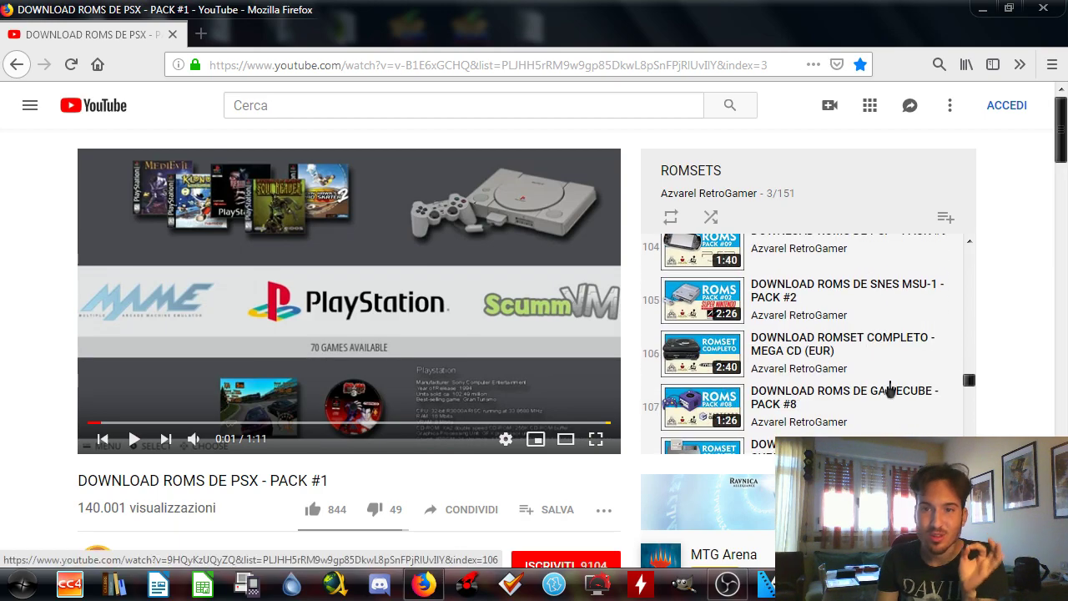
pyautogui.scroll(-5, 895, 382)
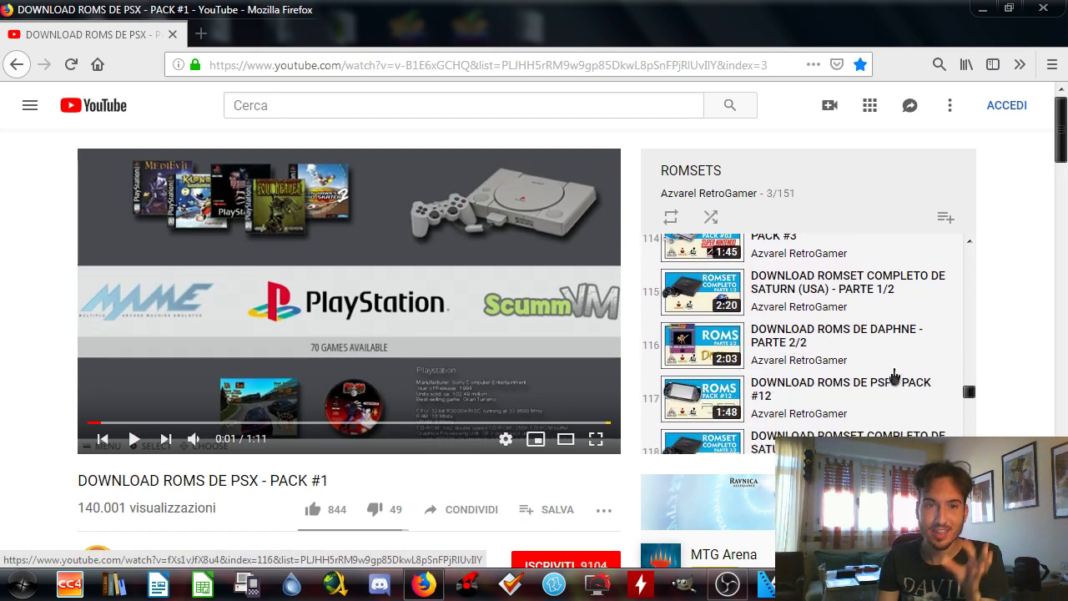
pyautogui.scroll(-16, 892, 384)
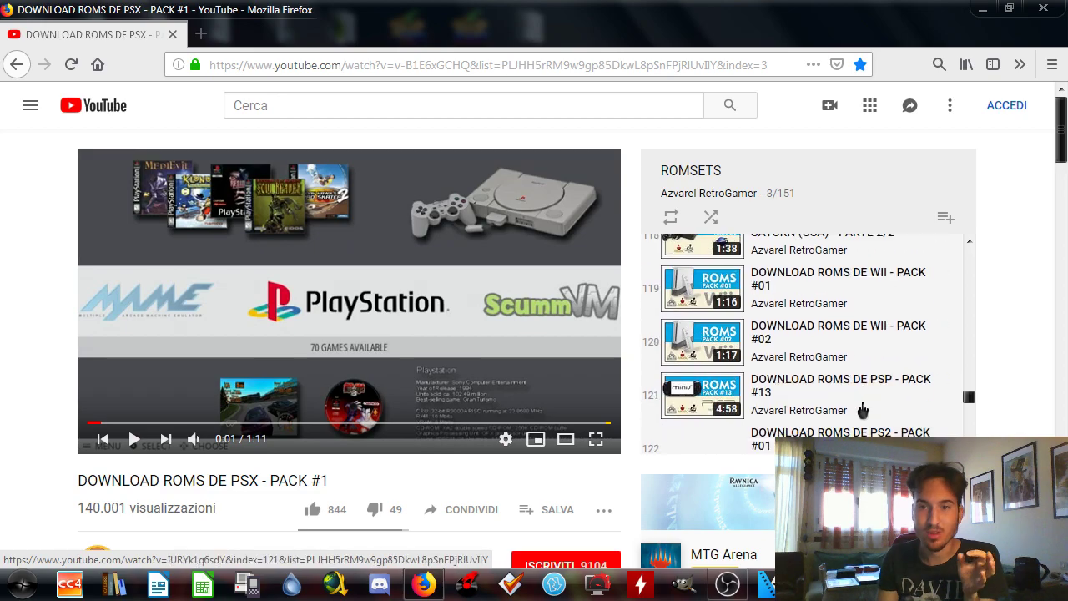
pyautogui.scroll(-12, 865, 407)
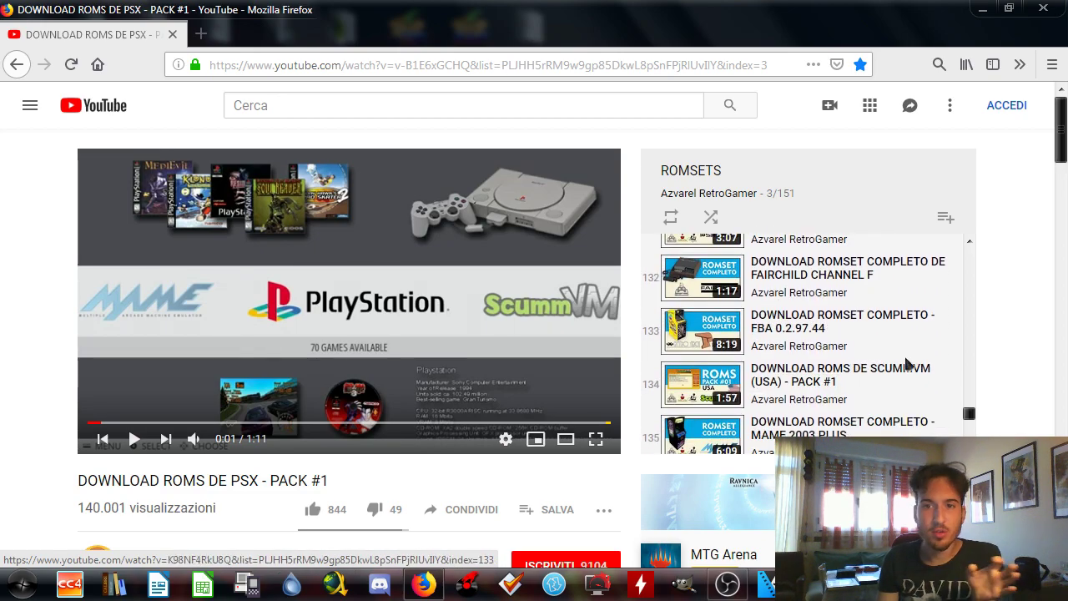
pyautogui.scroll(-6, 818, 378)
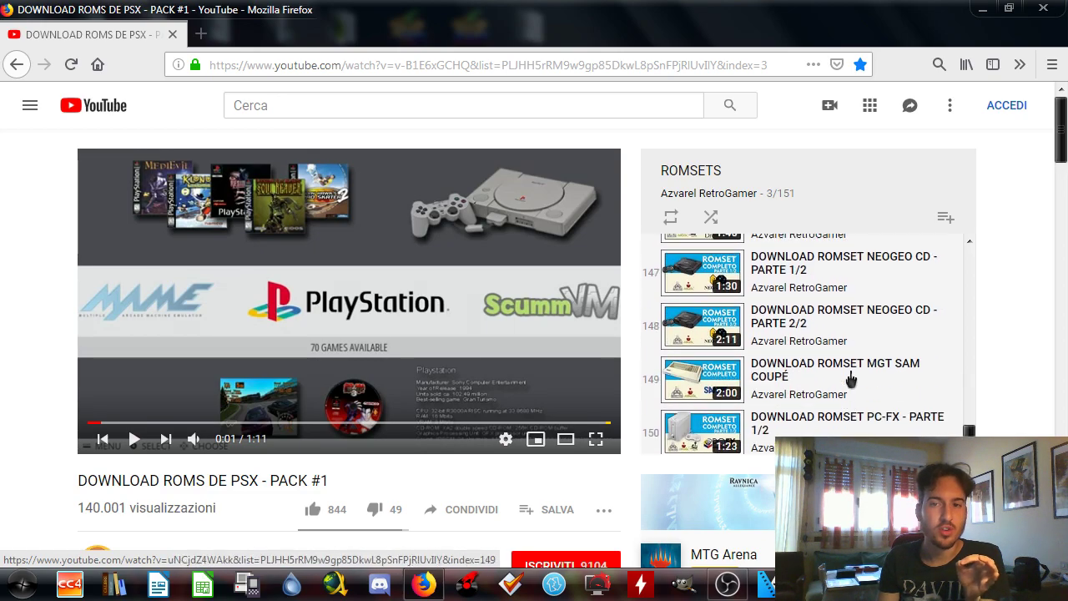
pyautogui.scroll(-3, 370, 465)
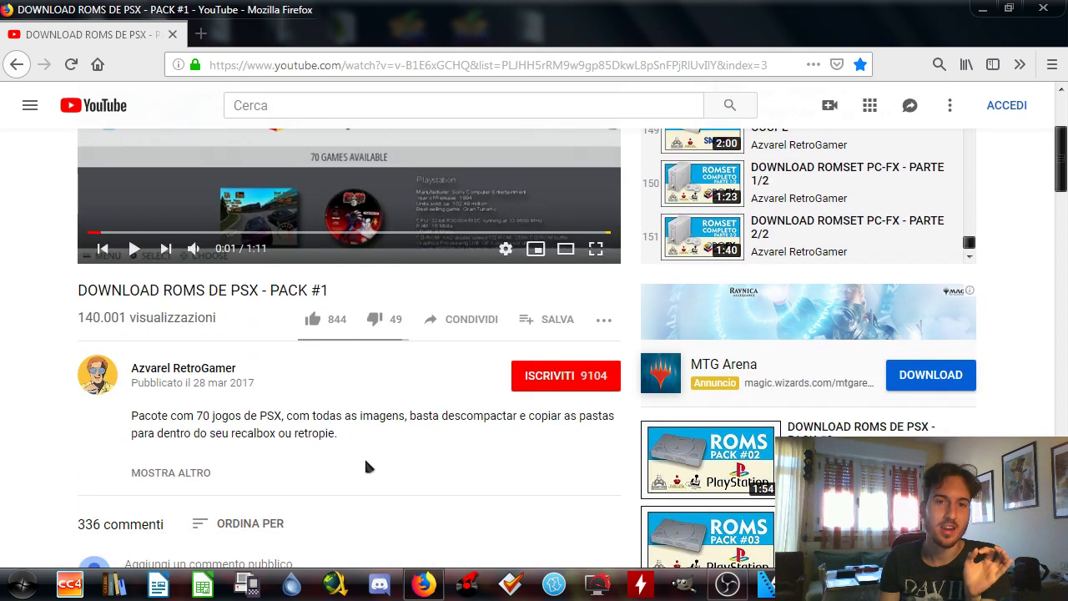
pyautogui.scroll(3, 334, 476)
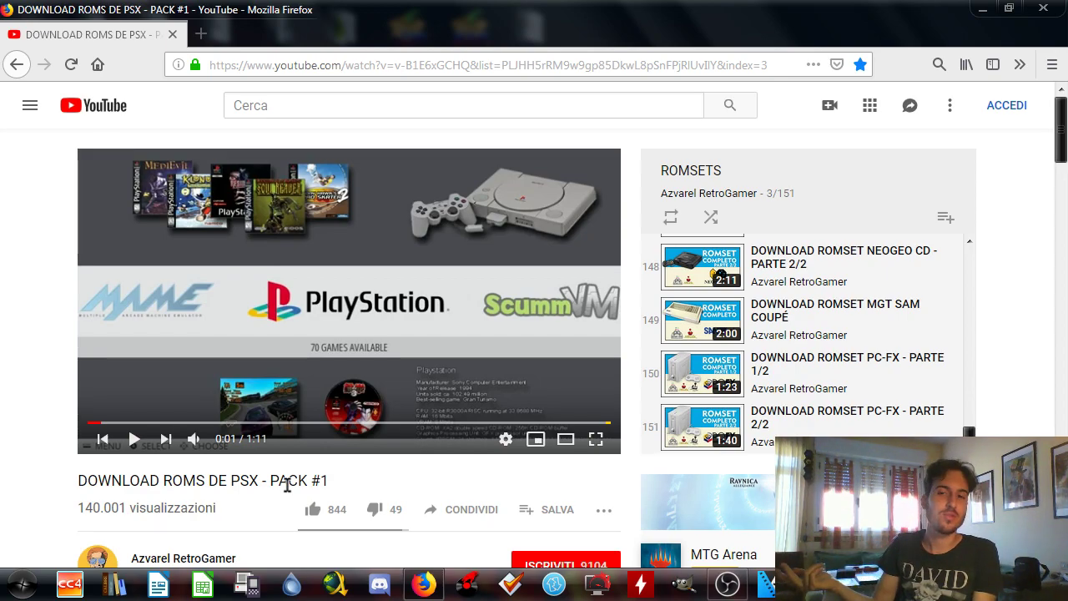
pyautogui.scroll(2, 964, 414)
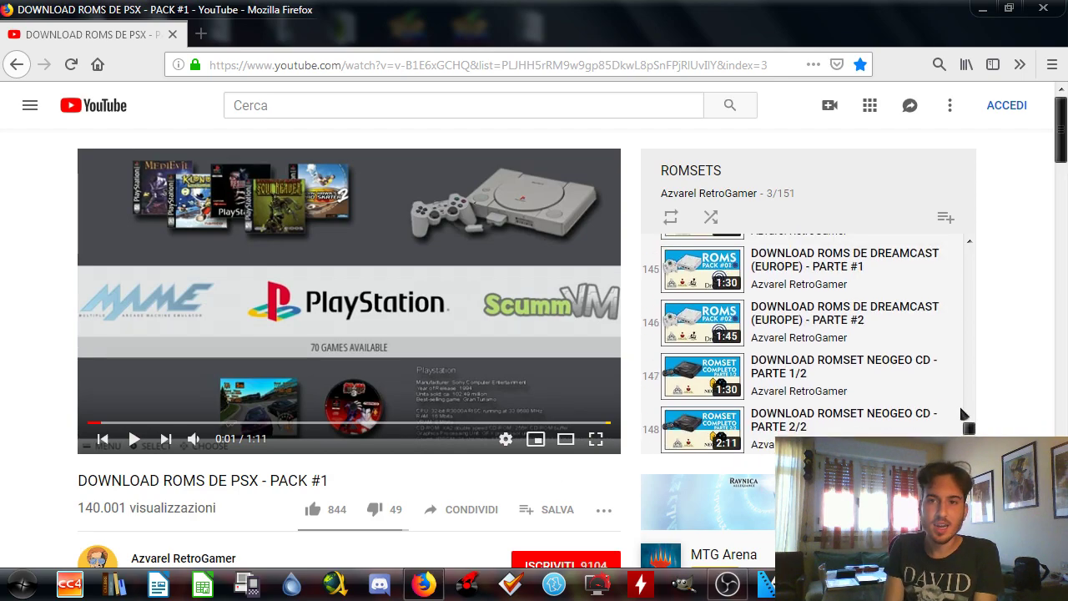
# Look through the first entries of the ROMSETS playlist and open the Azvarel RetroGamer channel in a new tab
pyautogui.moveTo(968, 429); pyautogui.dragTo(973, 244)
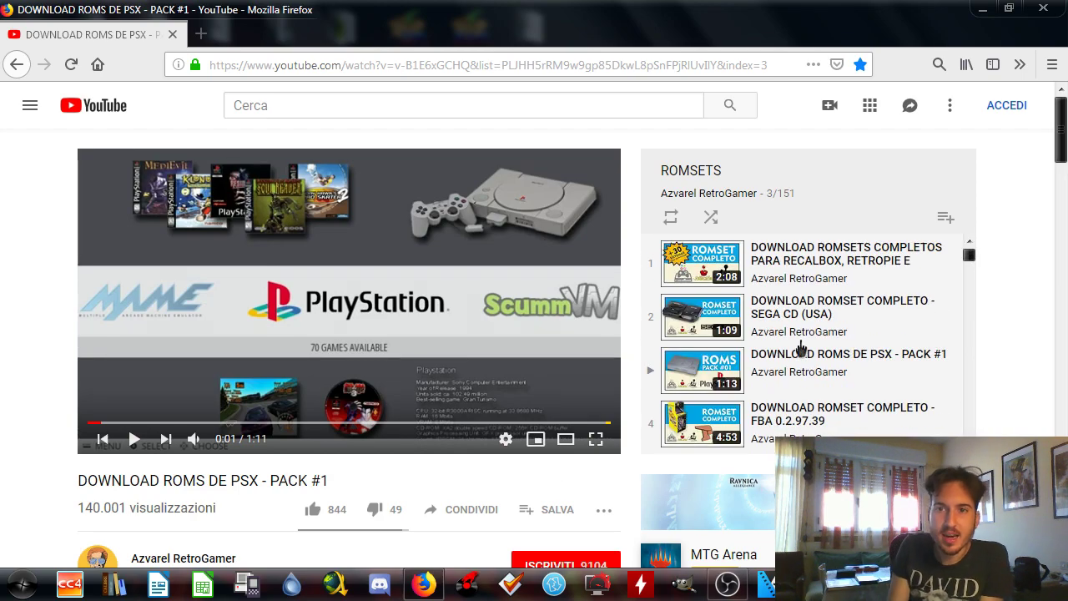
pyautogui.scroll(-3, 901, 358)
pyautogui.scroll(-4, 912, 369)
pyautogui.scroll(-6, 891, 358)
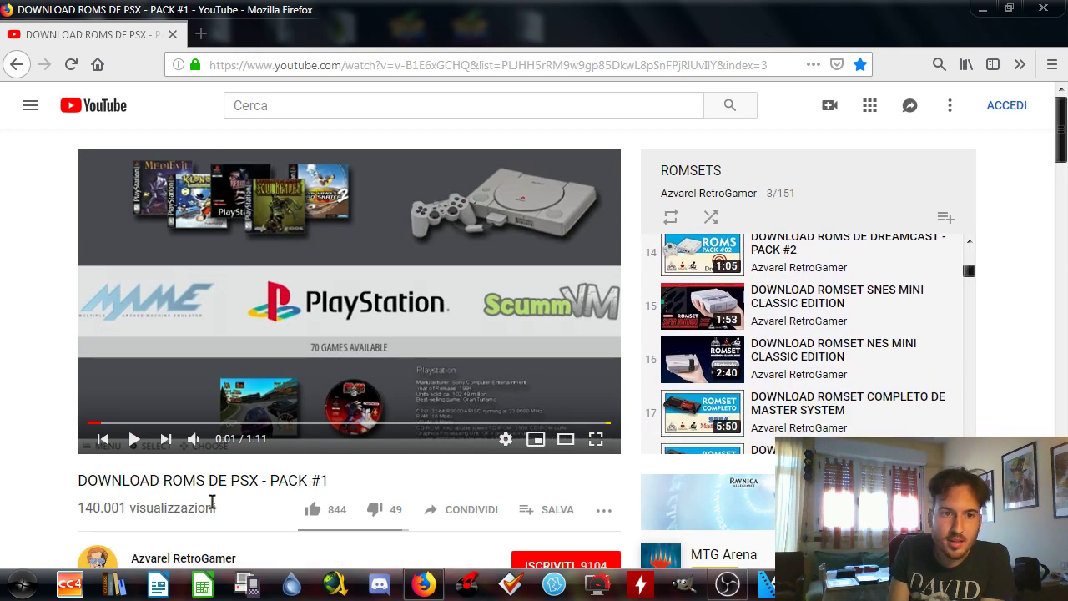
pyautogui.scroll(-2, 211, 502)
pyautogui.rightClick(204, 487)
pyautogui.click(280, 309)
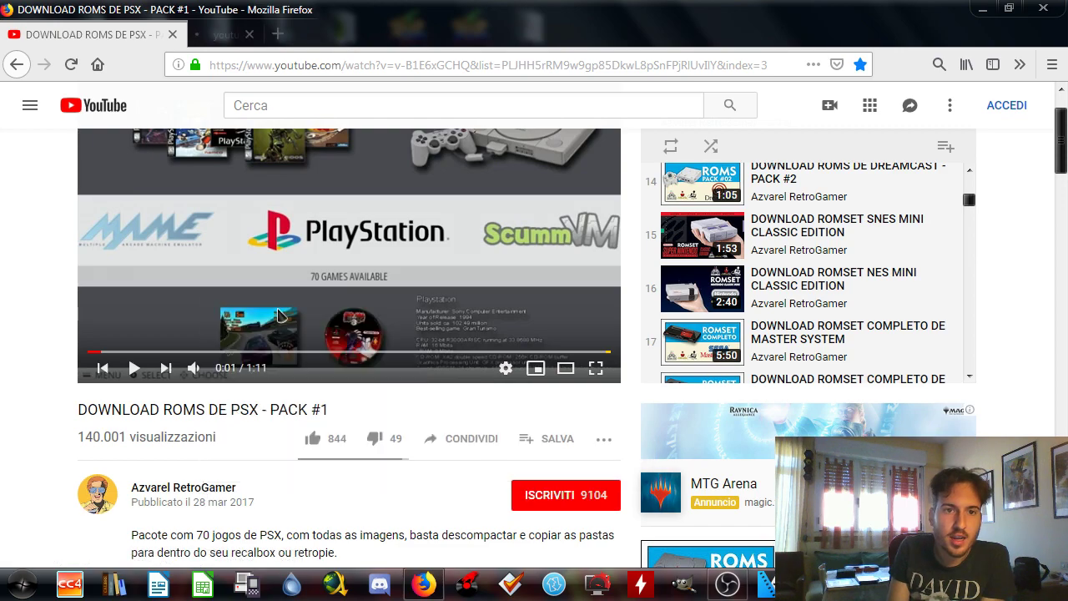
# Expand the PSX video's description and examine the ROM pack links, extraction password and recommended download tools
pyautogui.scroll(-3, 552, 374)
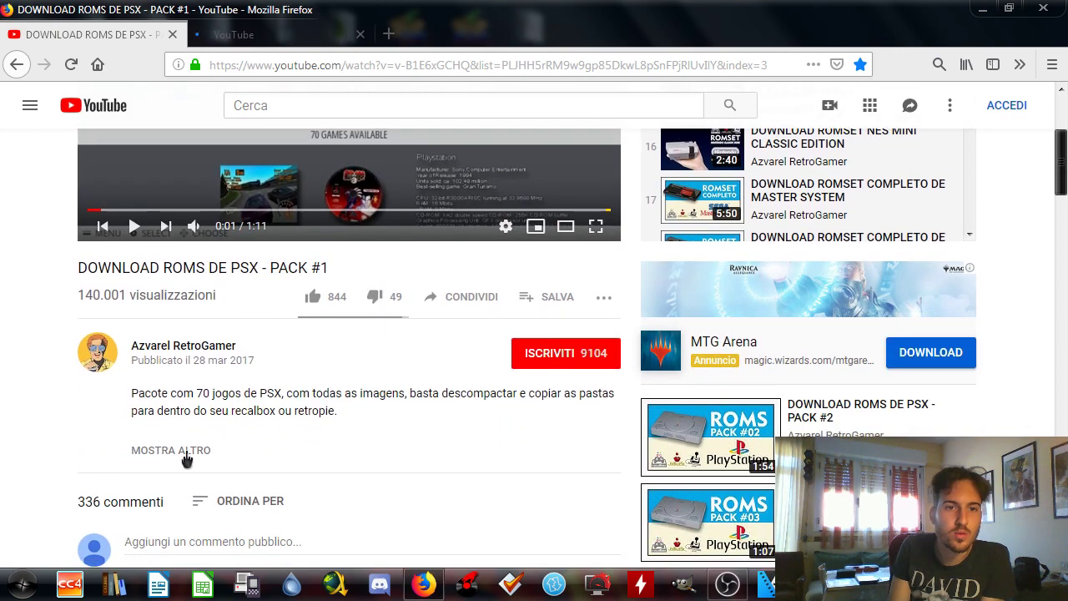
pyautogui.click(171, 451)
pyautogui.scroll(-3, 191, 334)
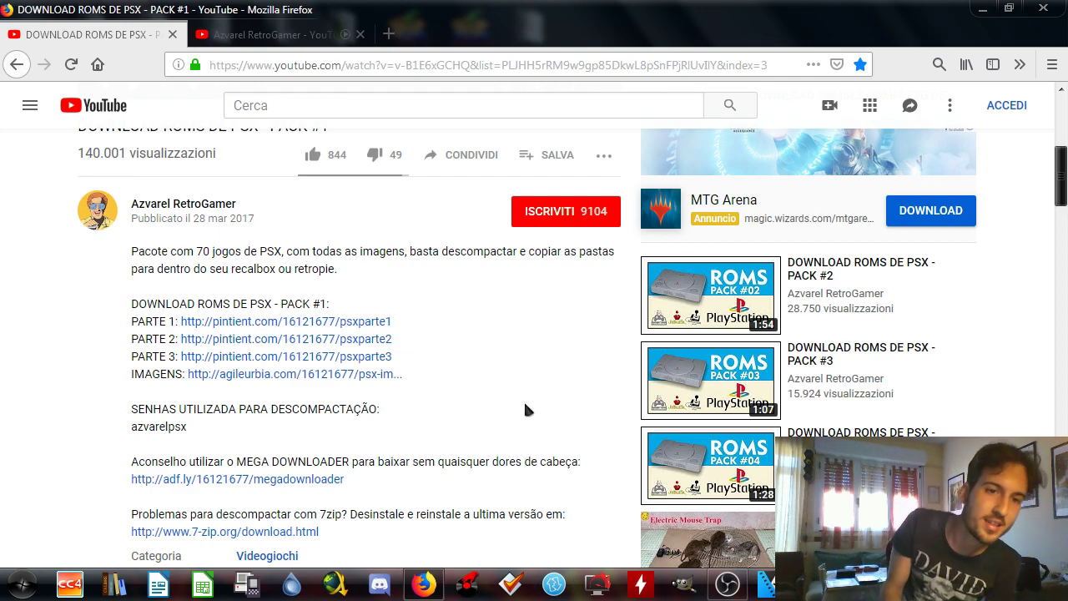
pyautogui.doubleClick(165, 426)
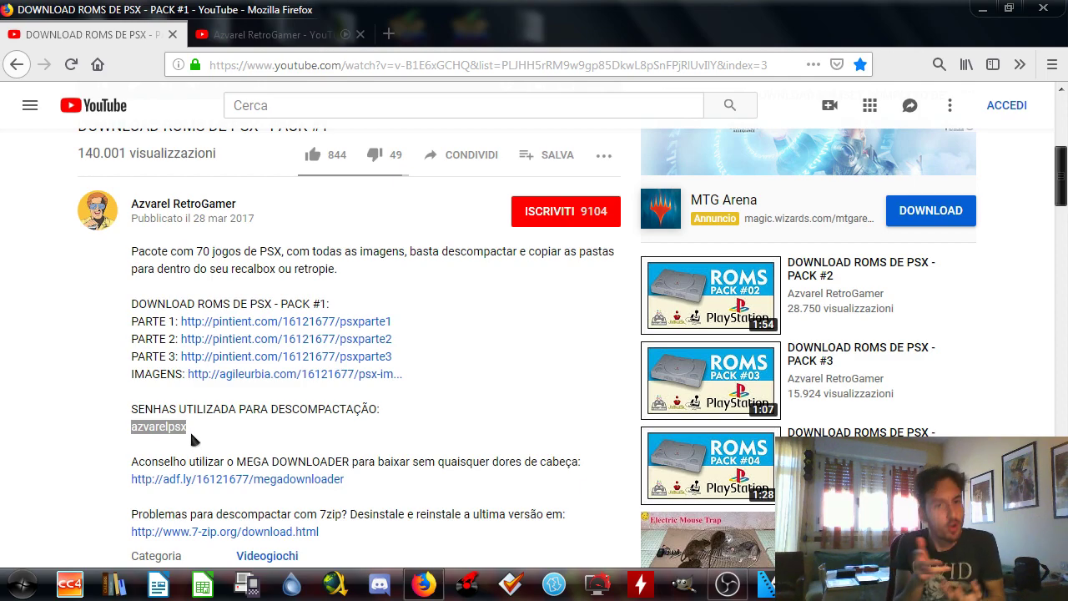
pyautogui.scroll(-5, 174, 413)
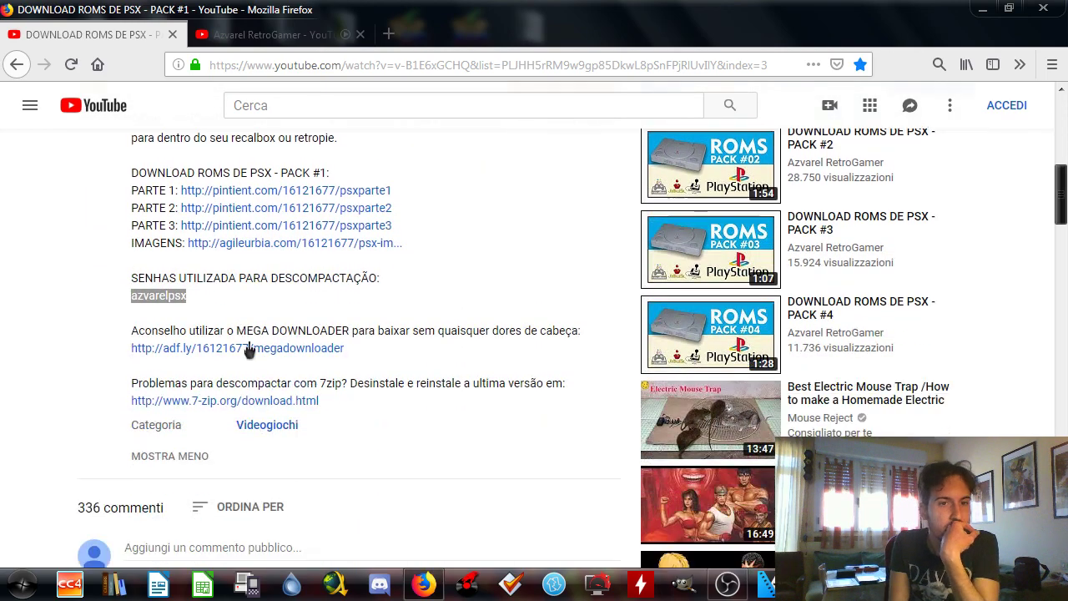
pyautogui.scroll(5, 254, 342)
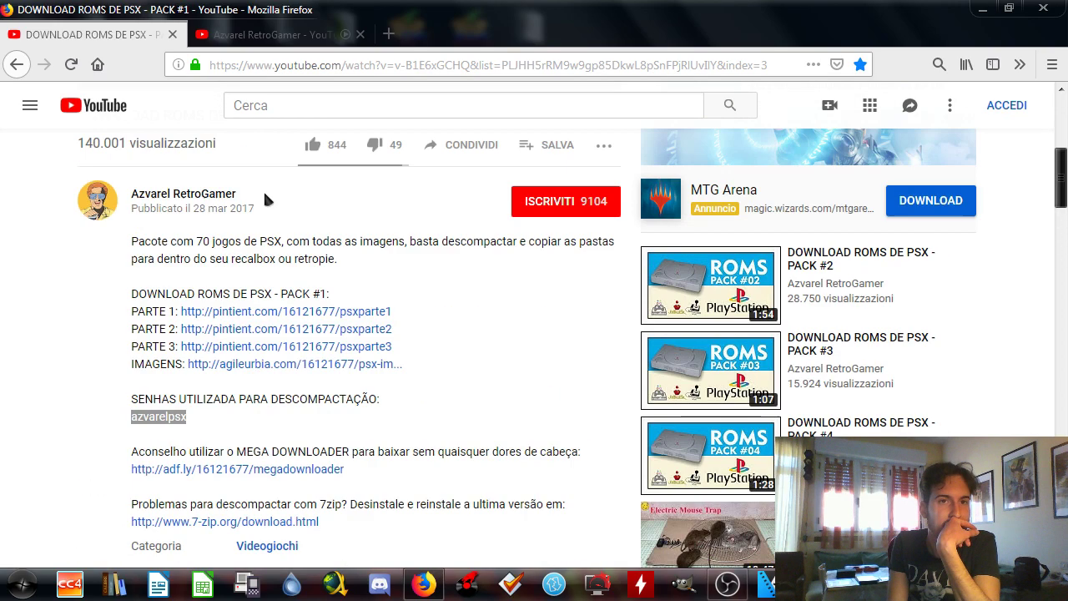
pyautogui.scroll(1, 458, 275)
pyautogui.scroll(2, 458, 275)
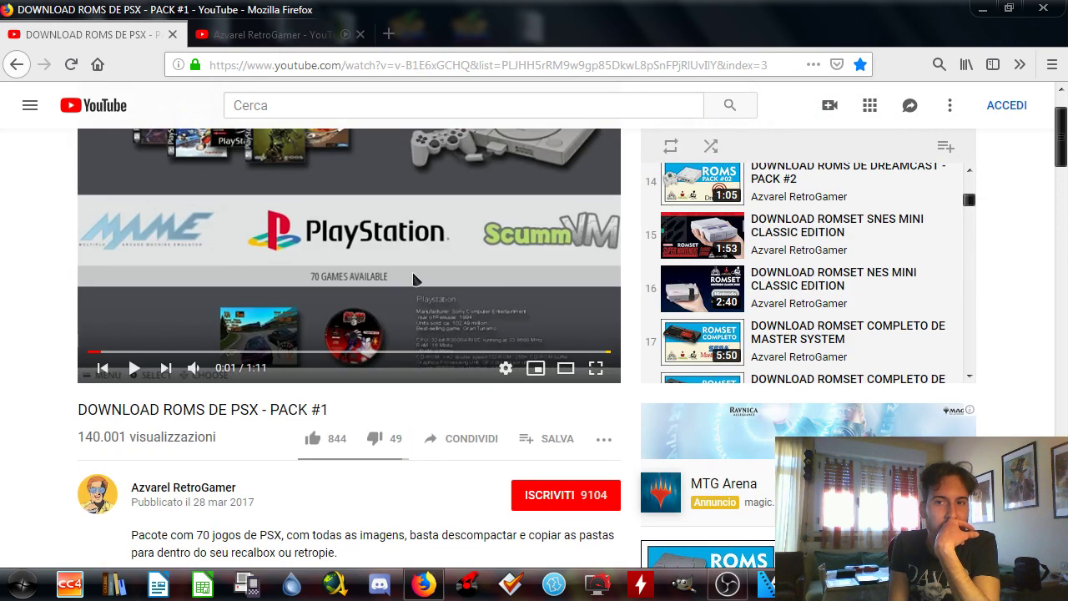
# Switch to the Azvarel RetroGamer channel page and search the channel for "bios"
pyautogui.click(320, 35)
pyautogui.scroll(-2, 734, 427)
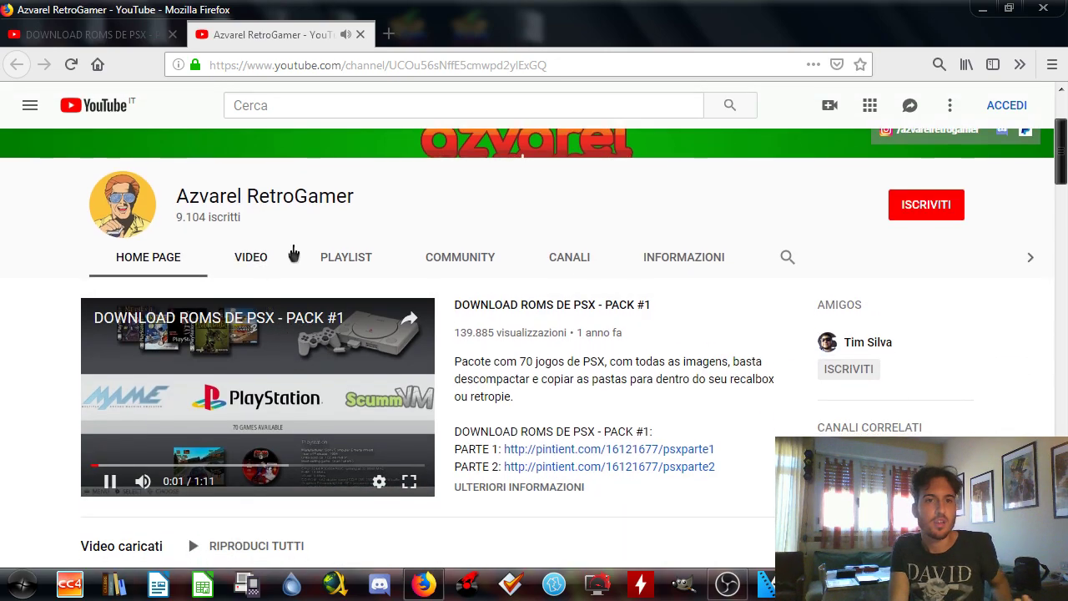
pyautogui.click(788, 264)
pyautogui.write('bo')
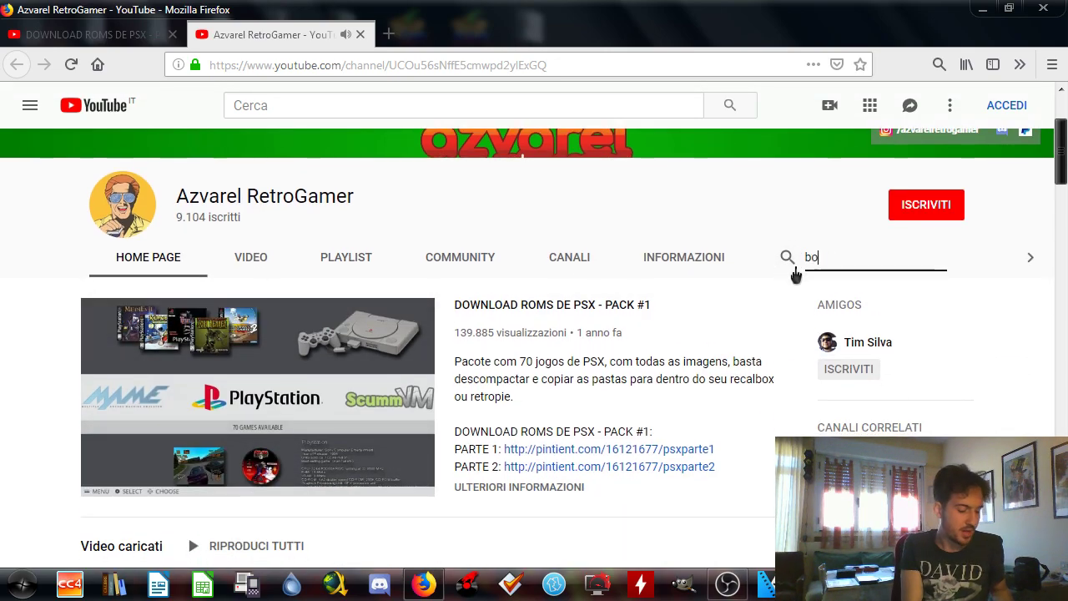
pyautogui.write('os')
pyautogui.press('Return')
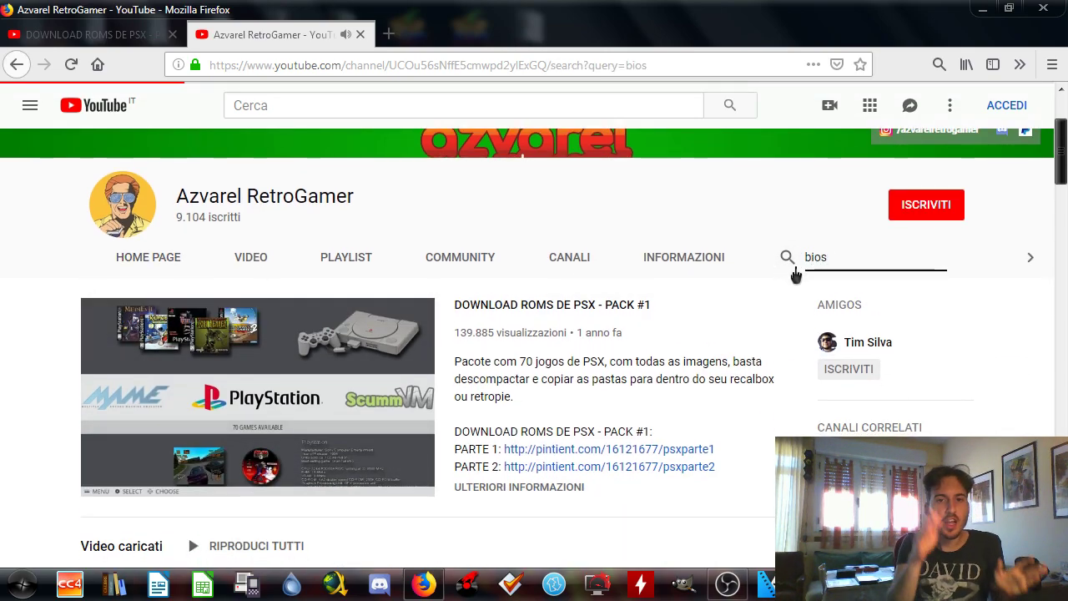
# Open the "TUTORIAL - INSTALANDO BIOS NO BATOCERA 2019 + DOWNLOAD" search result in a new tab
pyautogui.scroll(-5, 608, 334)
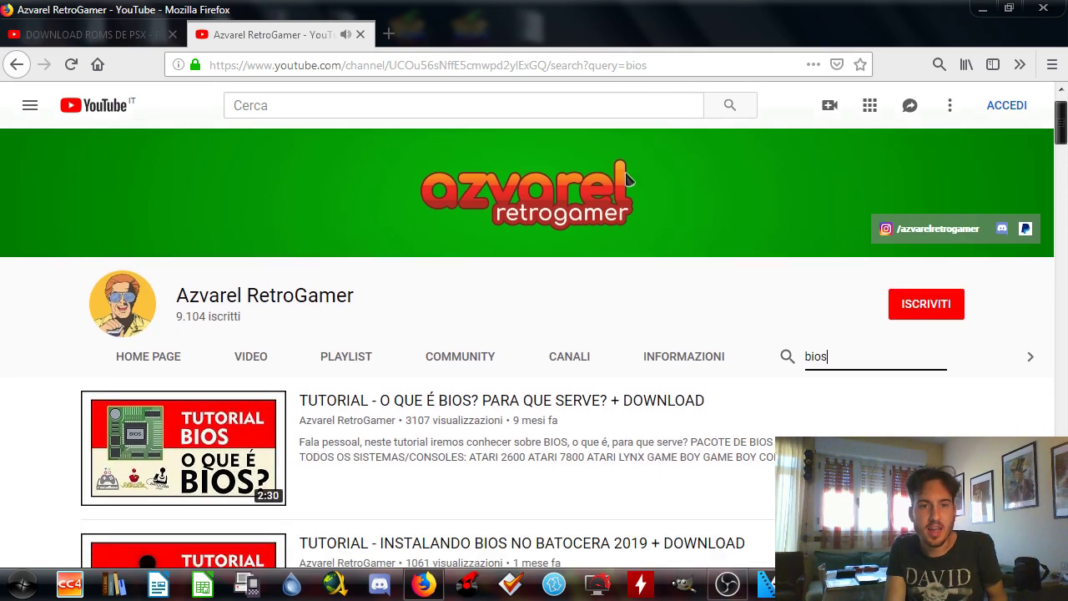
pyautogui.rightClick(608, 334)
pyautogui.click(634, 314)
pyautogui.scroll(3, 634, 367)
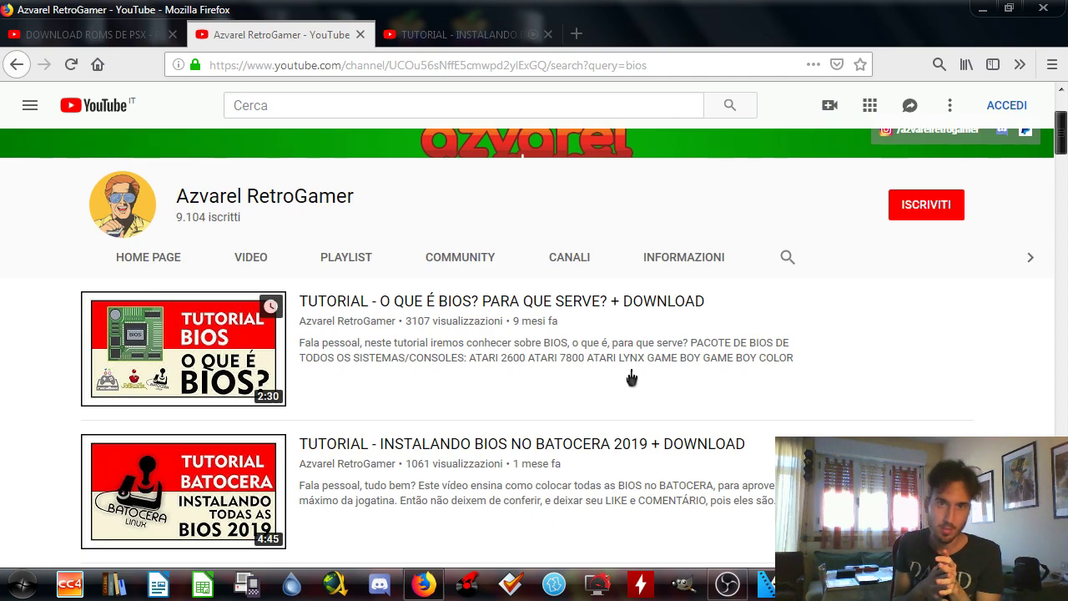
# Open the "INSTALANDO BIOS NO RECALBOX BETA 02/2019" result in a new tab, look over the remaining results and close the channel tab
pyautogui.scroll(-2, 691, 374)
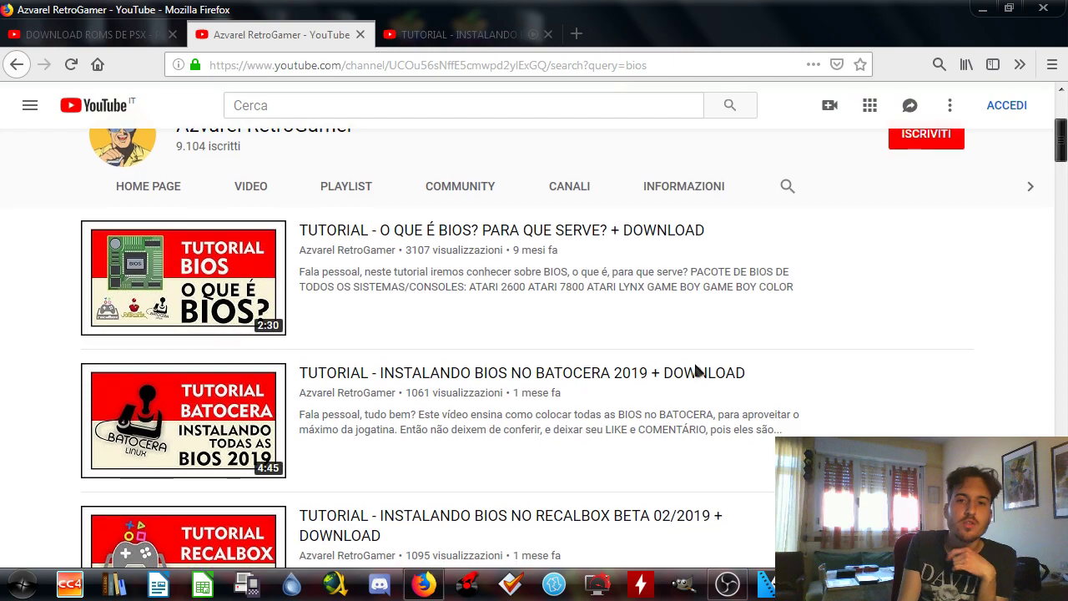
pyautogui.scroll(-1, 602, 388)
pyautogui.scroll(-1, 602, 387)
pyautogui.scroll(-2, 591, 404)
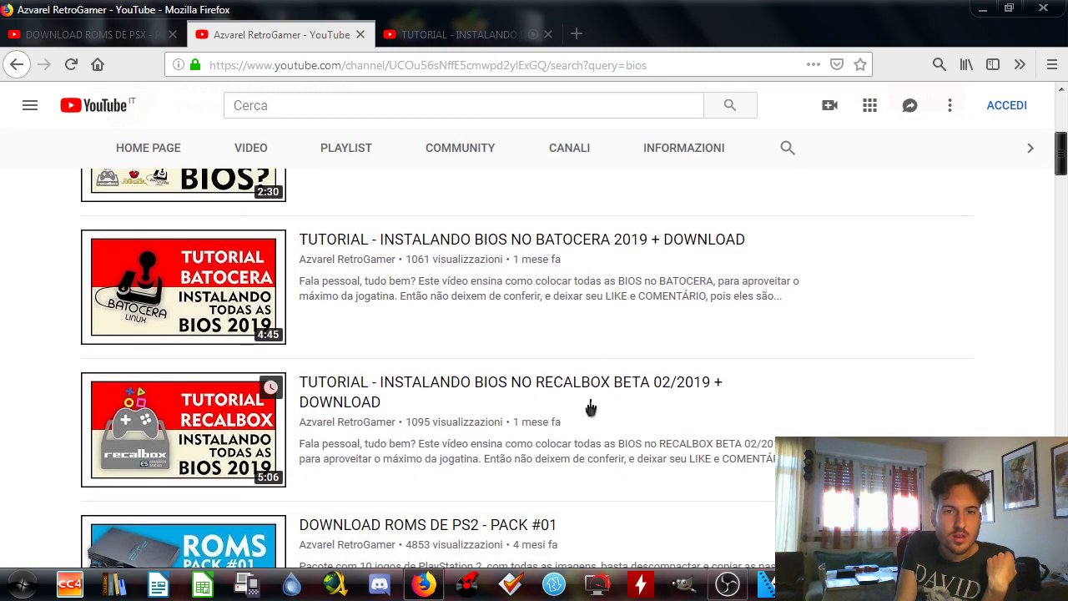
pyautogui.rightClick(530, 384)
pyautogui.click(561, 390)
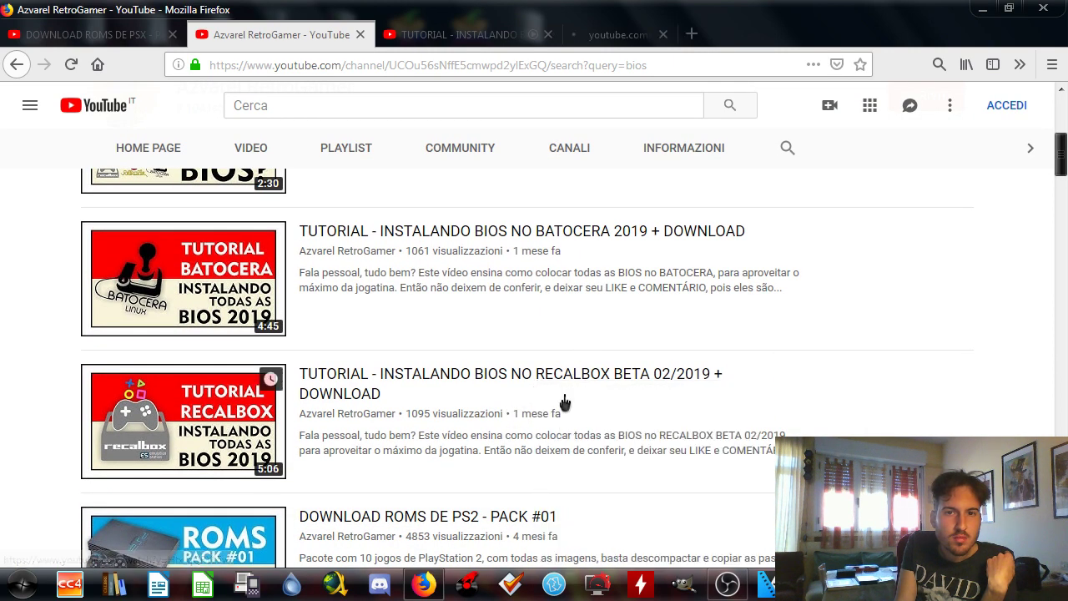
pyautogui.scroll(-3, 562, 408)
pyautogui.scroll(-5, 560, 417)
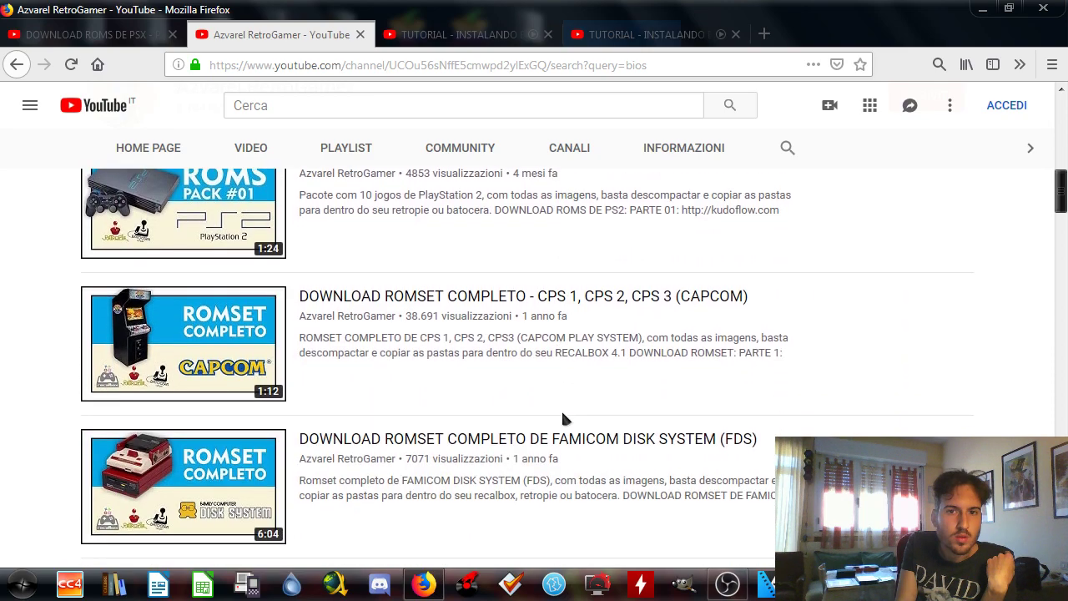
pyautogui.click(359, 34)
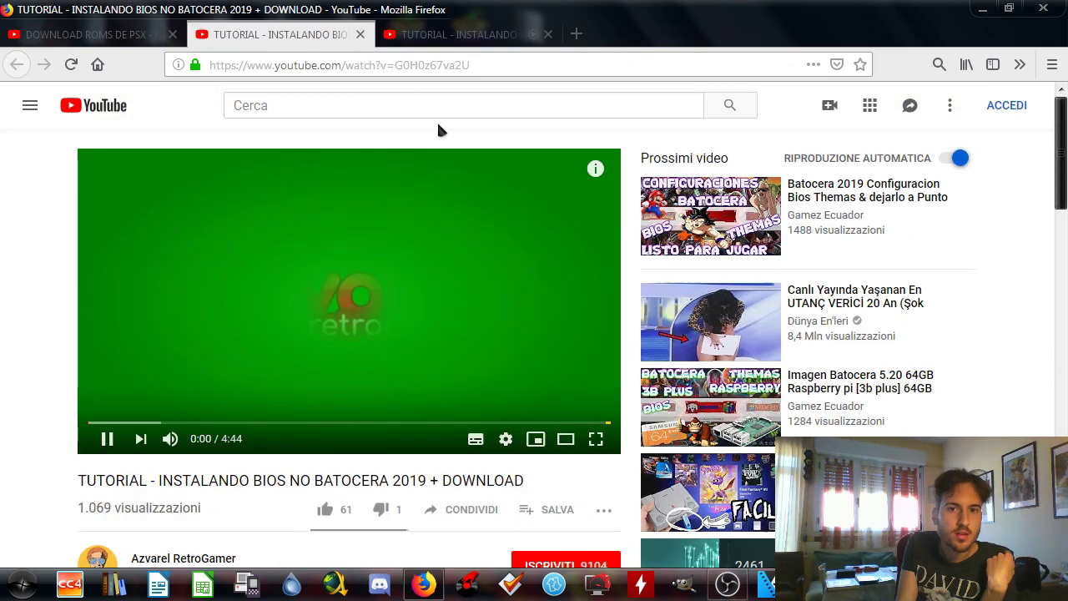
# Expand the Batocera BIOS video's description and open its "DOWNLOAD BIOS BATOCERA 2019" link in a new tab
pyautogui.scroll(-3, 350, 350)
pyautogui.scroll(-5, 234, 403)
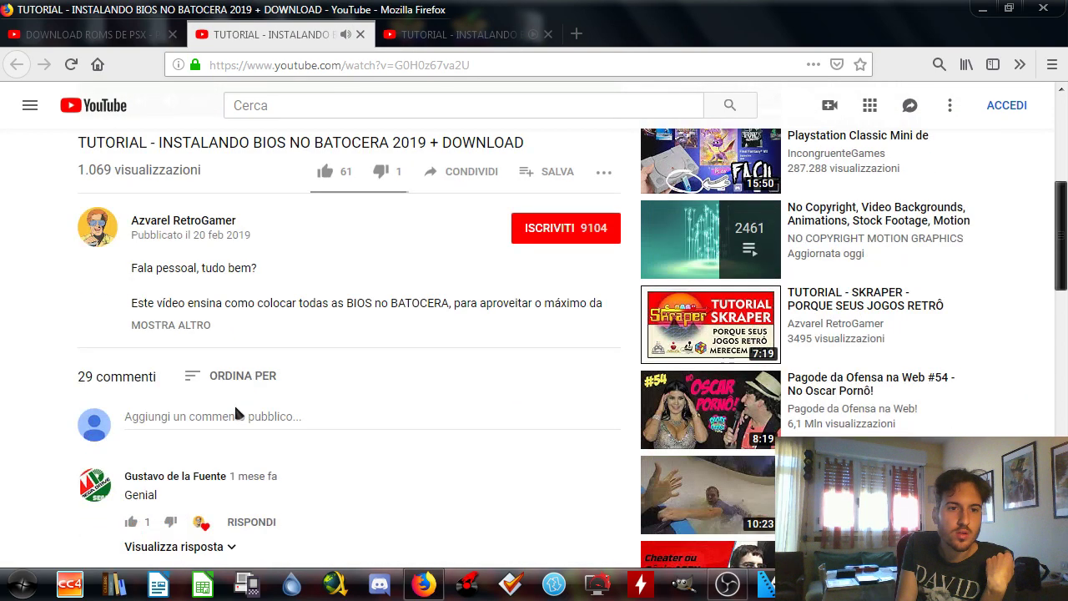
pyautogui.click(171, 307)
pyautogui.scroll(-4, 273, 391)
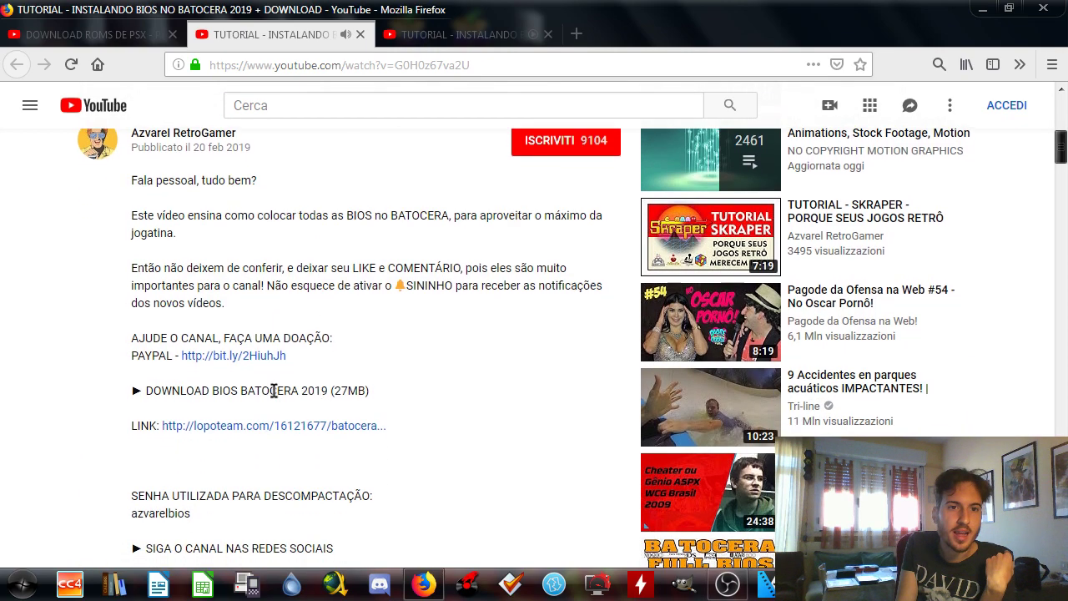
pyautogui.rightClick(246, 425)
pyautogui.click(331, 254)
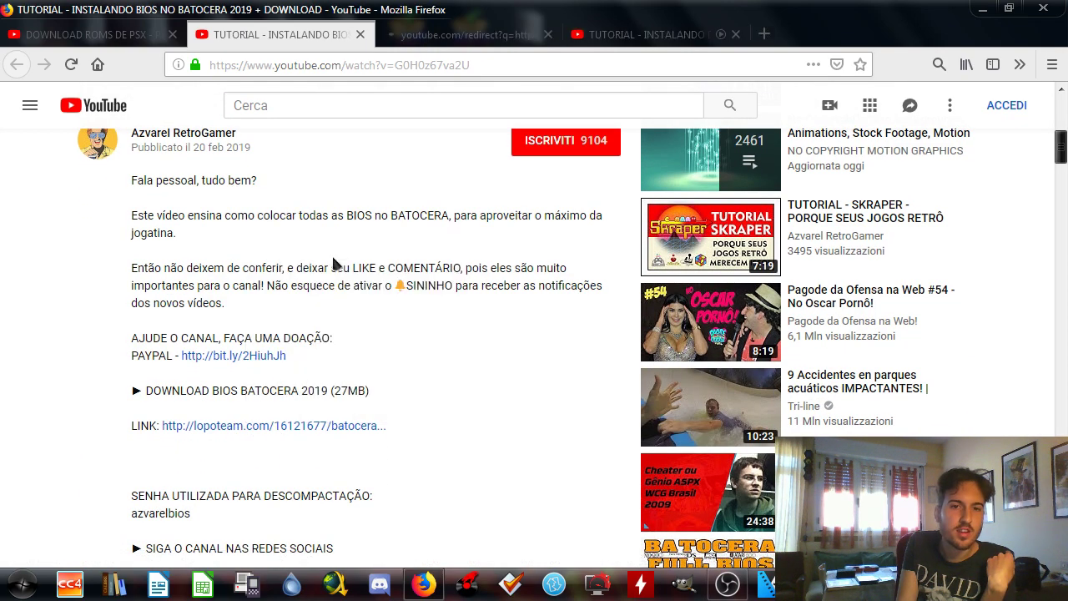
# Look through the BIOS file list in the description, check the download link's page and close both tabs
pyautogui.scroll(-5, 442, 322)
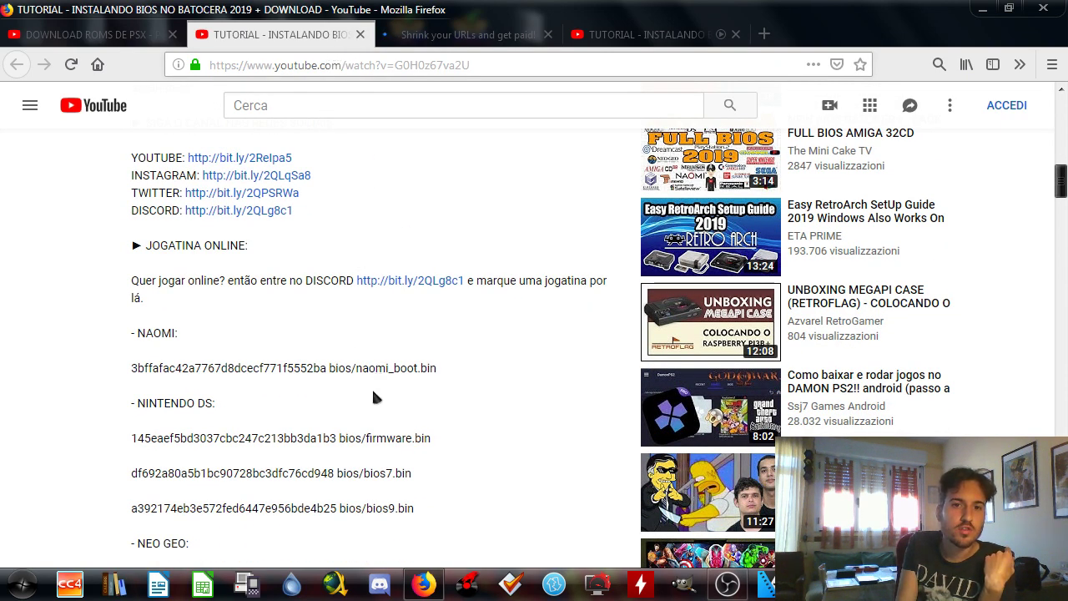
pyautogui.scroll(-10, 374, 397)
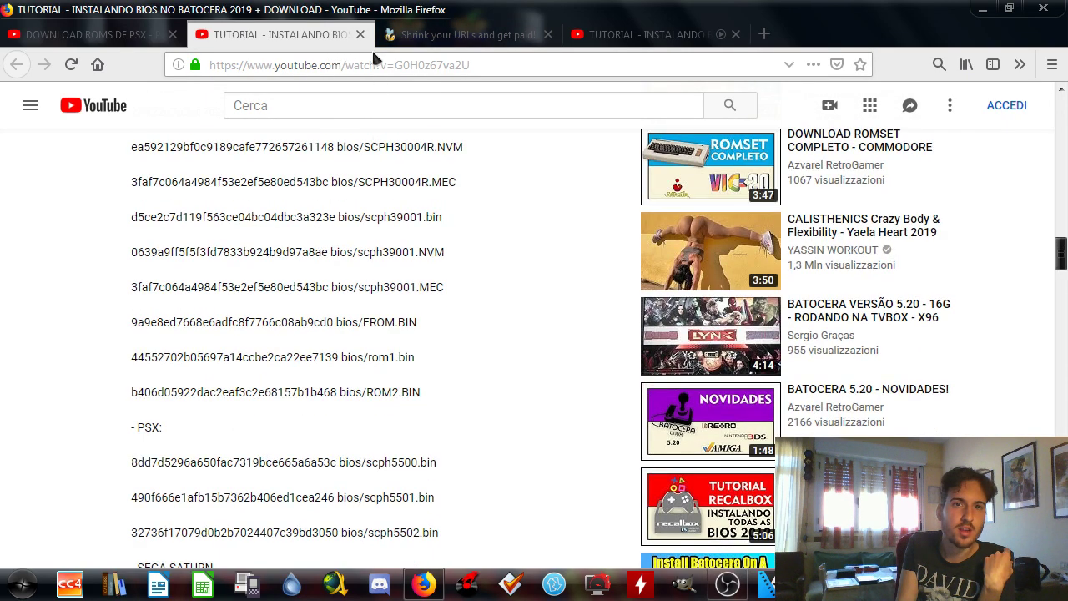
pyautogui.click(432, 35)
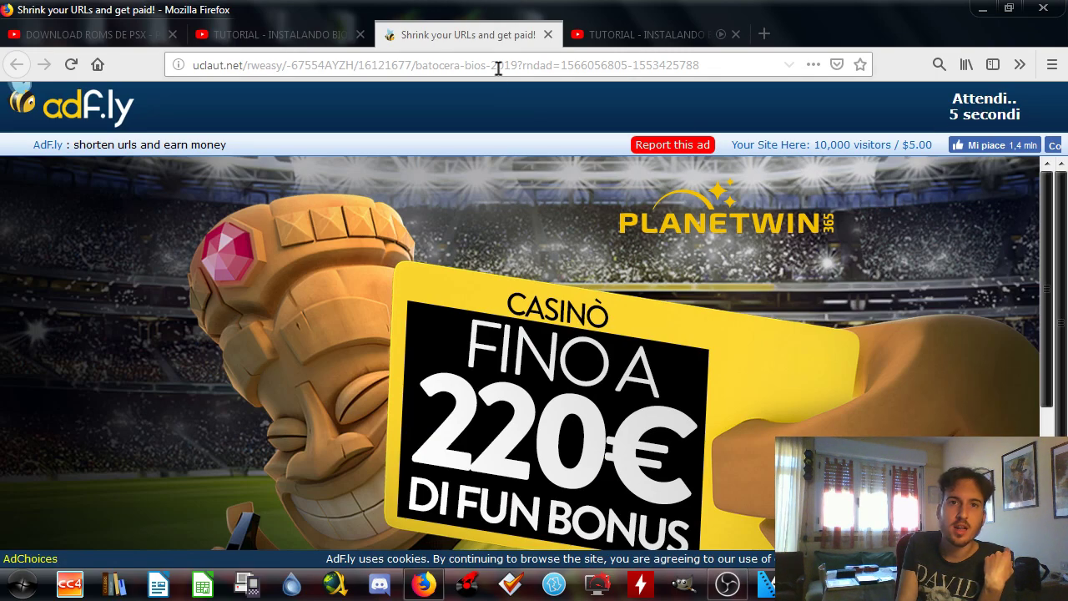
pyautogui.click(547, 34)
pyautogui.click(360, 34)
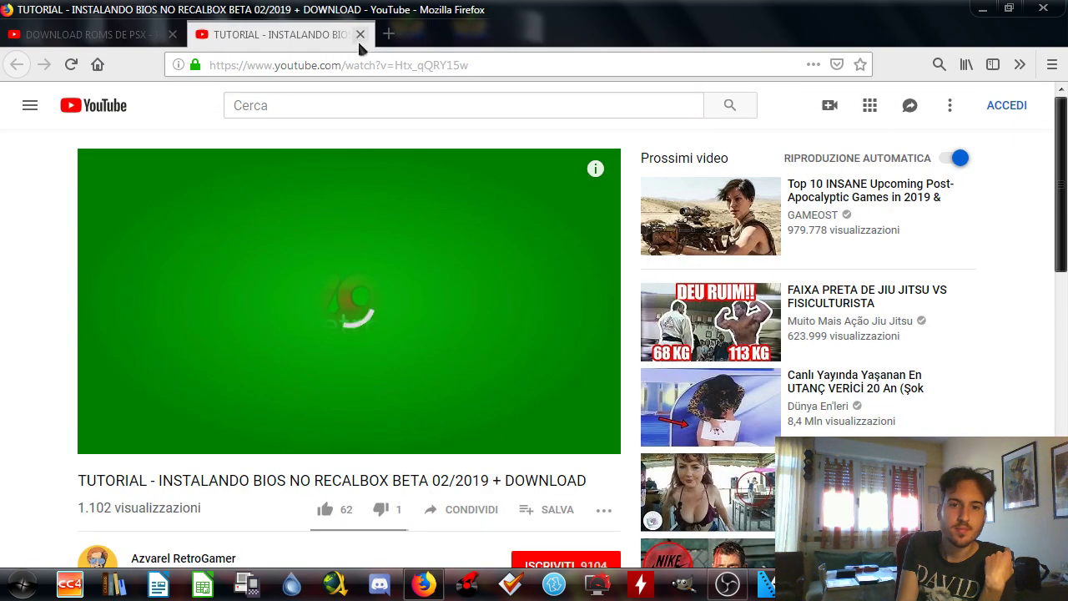
# Pause the Recalbox BIOS tutorial, look over its description and close the tab
pyautogui.click(111, 440)
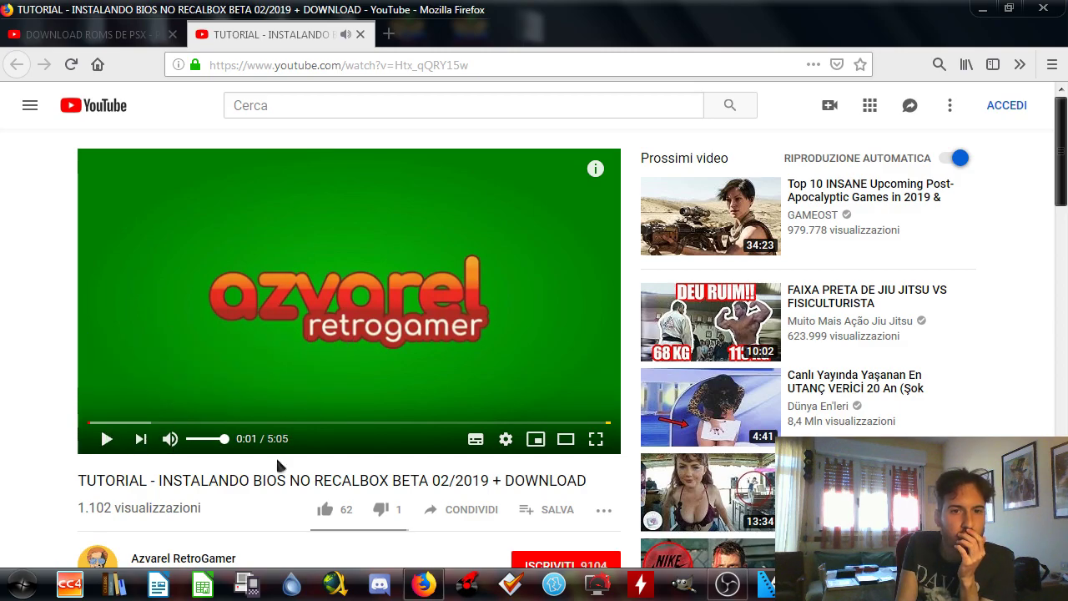
pyautogui.scroll(-3, 346, 499)
pyautogui.click(200, 524)
pyautogui.scroll(-5, 305, 479)
pyautogui.scroll(5, 317, 471)
pyautogui.scroll(4, 319, 471)
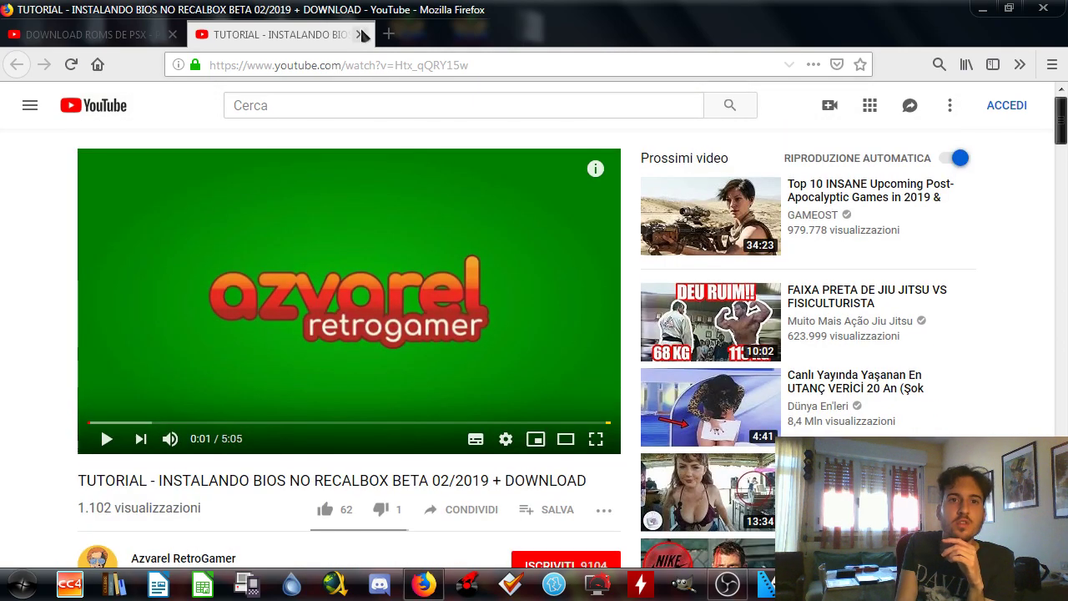
pyautogui.click(360, 34)
# Open the bookmarked video "Batocera 5.20+KODI, OPENBOR+FIREFOX PC 64 BITS" and pause it
pyautogui.click(965, 65)
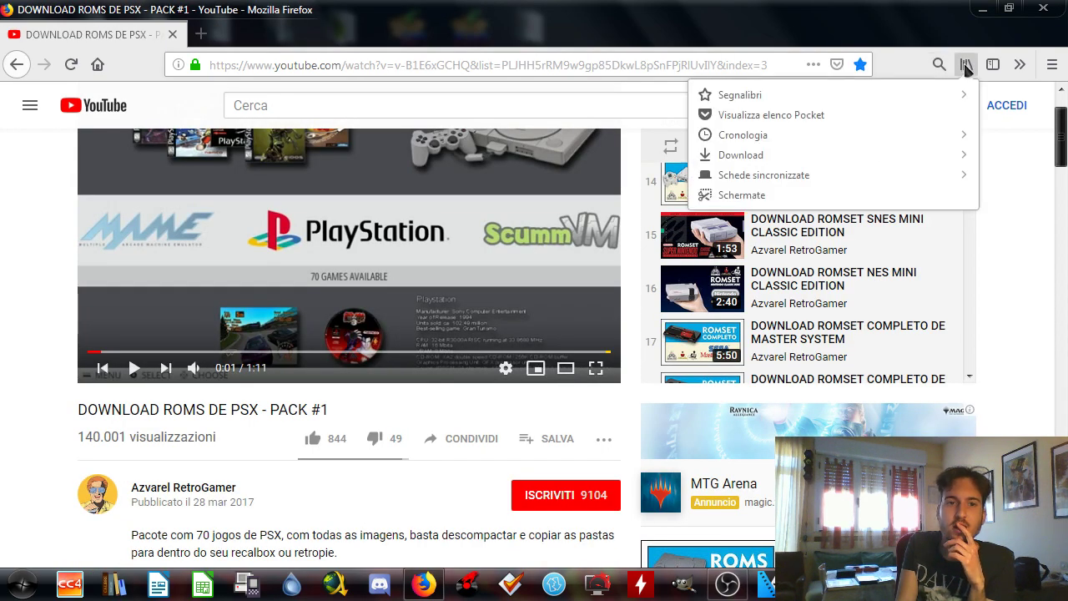
pyautogui.click(839, 88)
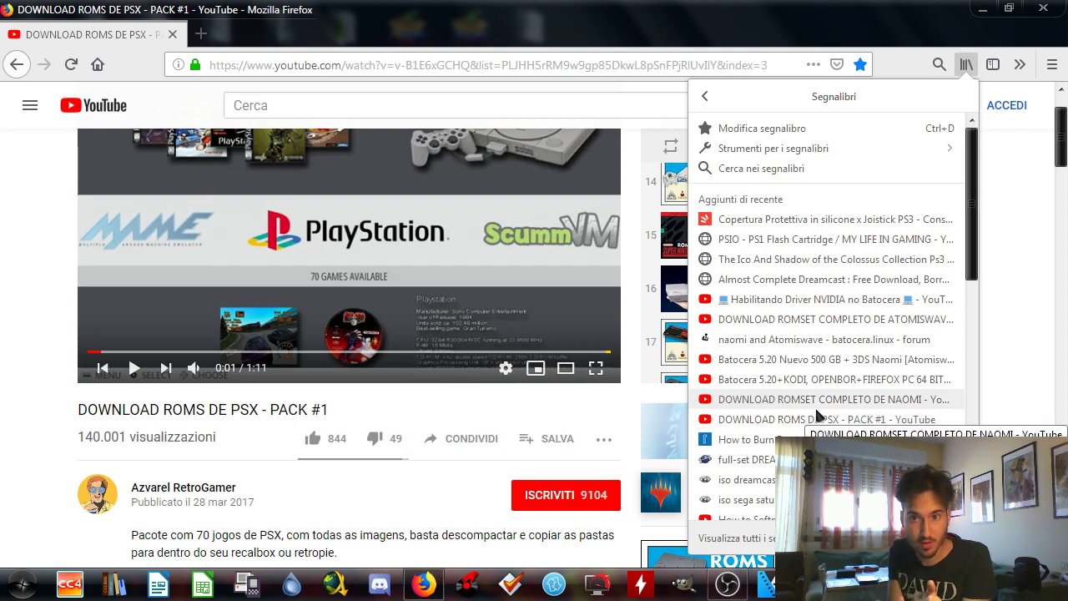
pyautogui.click(891, 381)
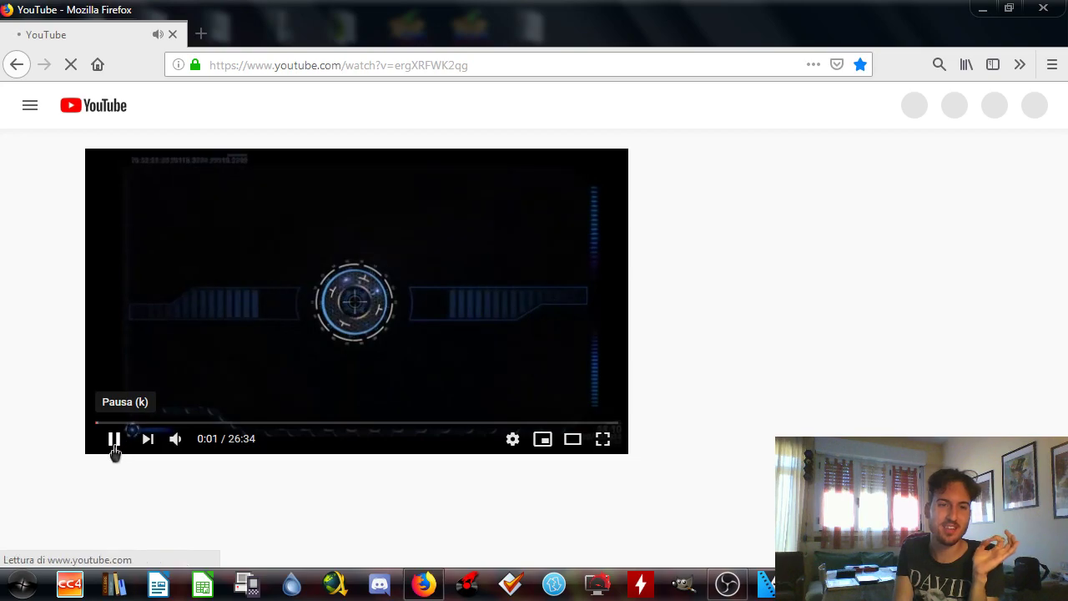
pyautogui.click(108, 440)
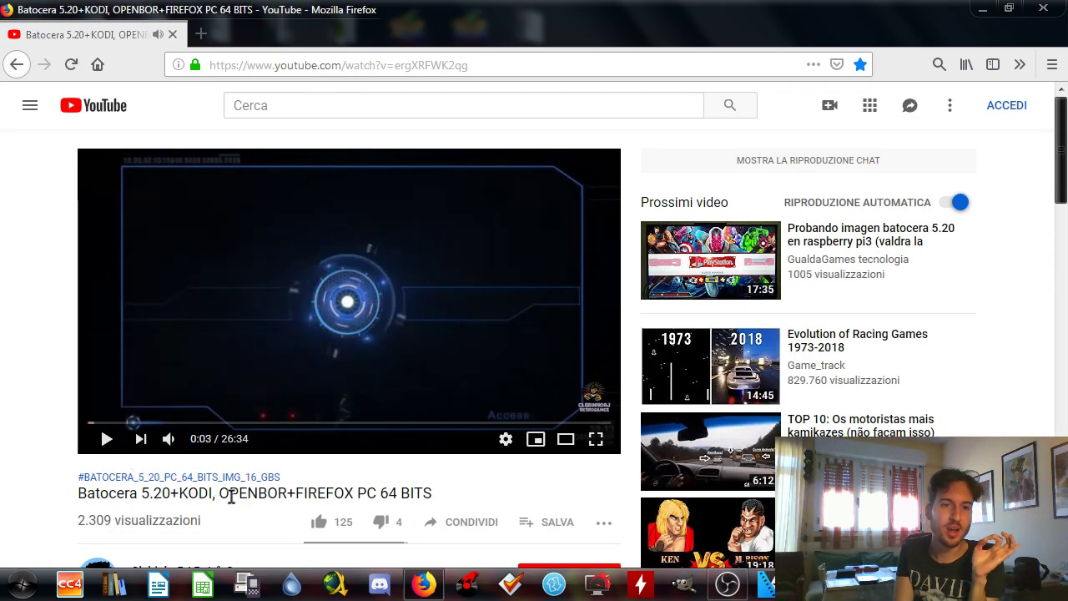
# Expand the Batocera 5.20 video's description and read the included themes, Kodi build and OpenGL requirement
pyautogui.scroll(-3, 267, 515)
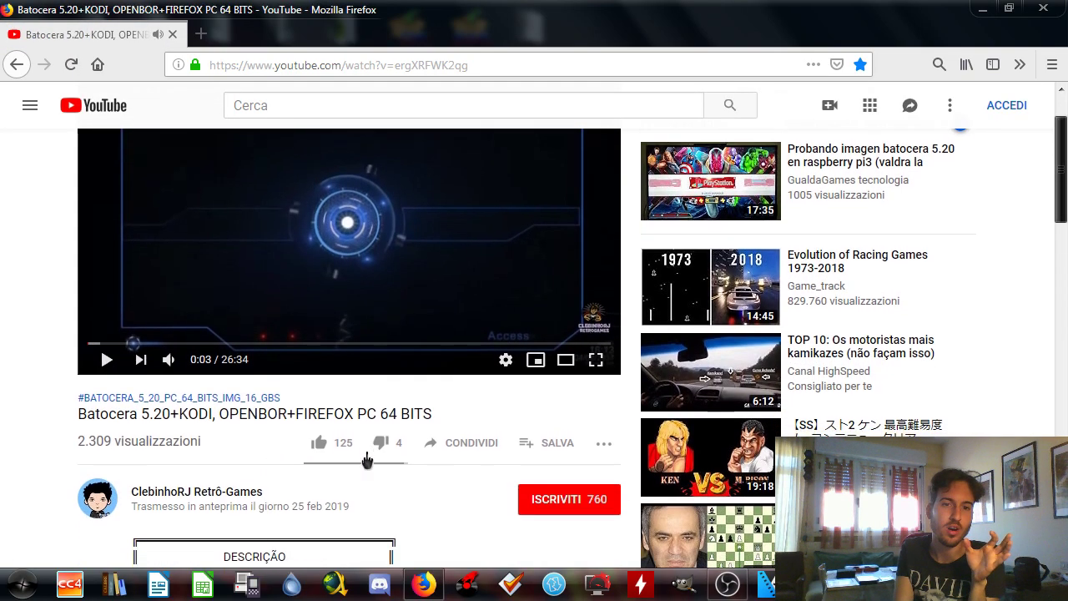
pyautogui.click(197, 463)
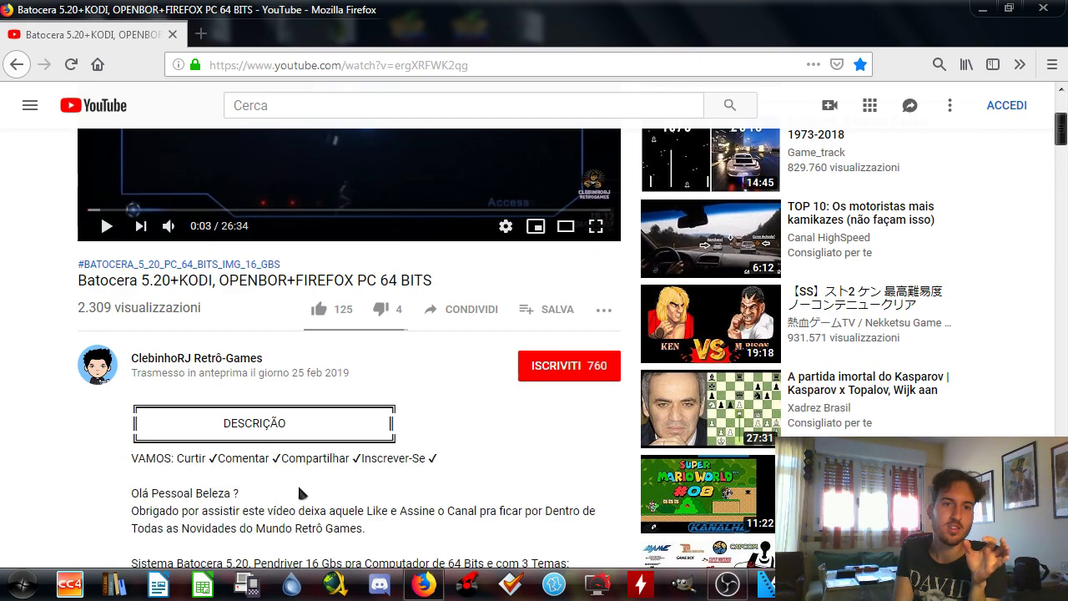
pyautogui.scroll(-2, 303, 488)
pyautogui.scroll(-3, 306, 497)
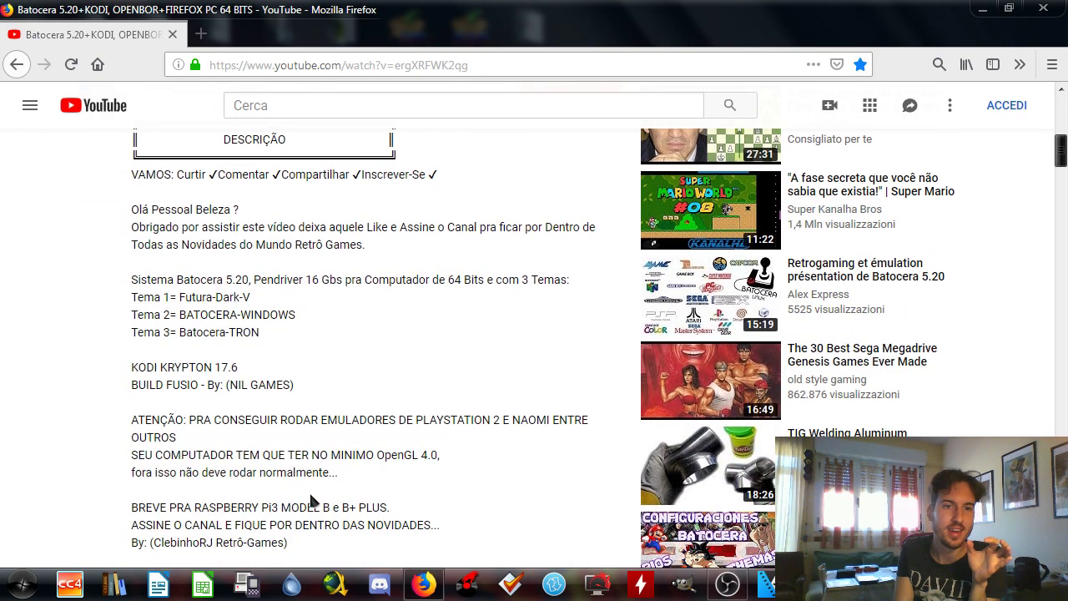
# Look through the description's content list of game collections and per-system game counts
pyautogui.scroll(-2, 310, 498)
pyautogui.scroll(-1, 317, 502)
pyautogui.scroll(-1, 326, 508)
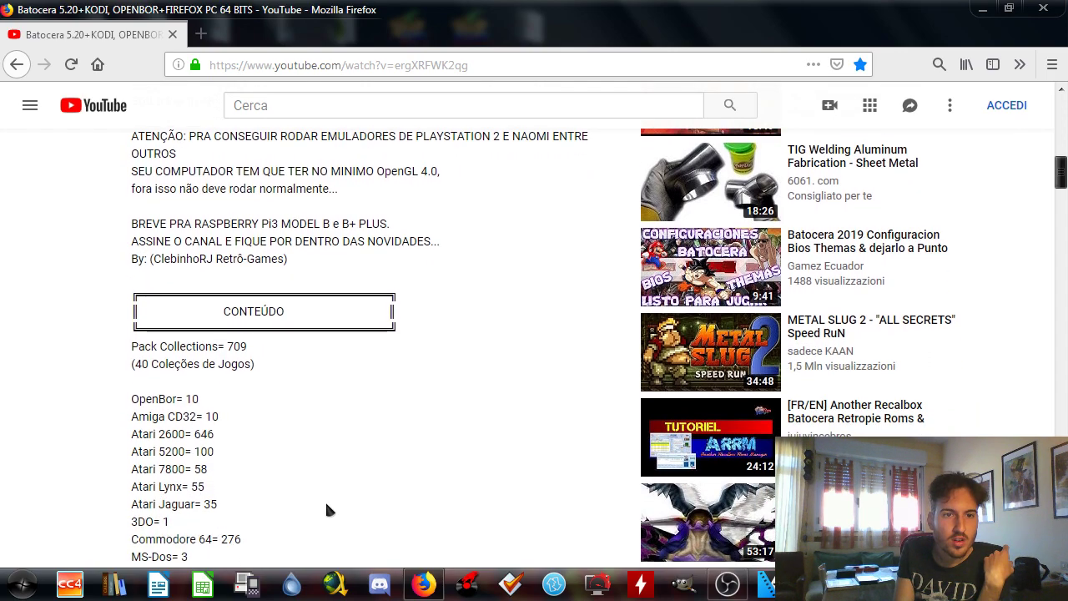
pyautogui.scroll(-6, 334, 505)
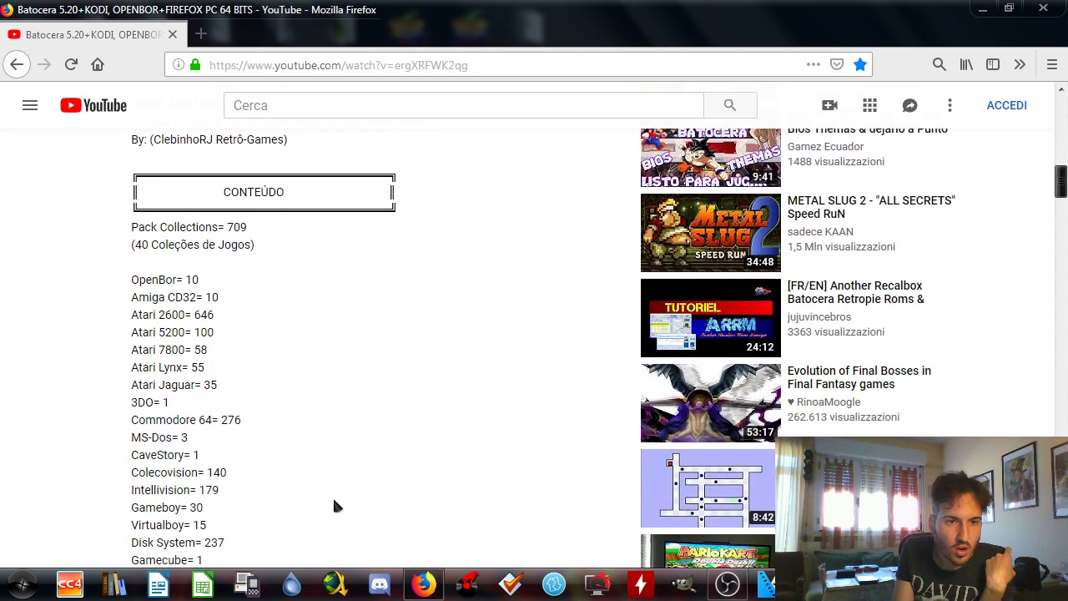
pyautogui.scroll(-8, 334, 505)
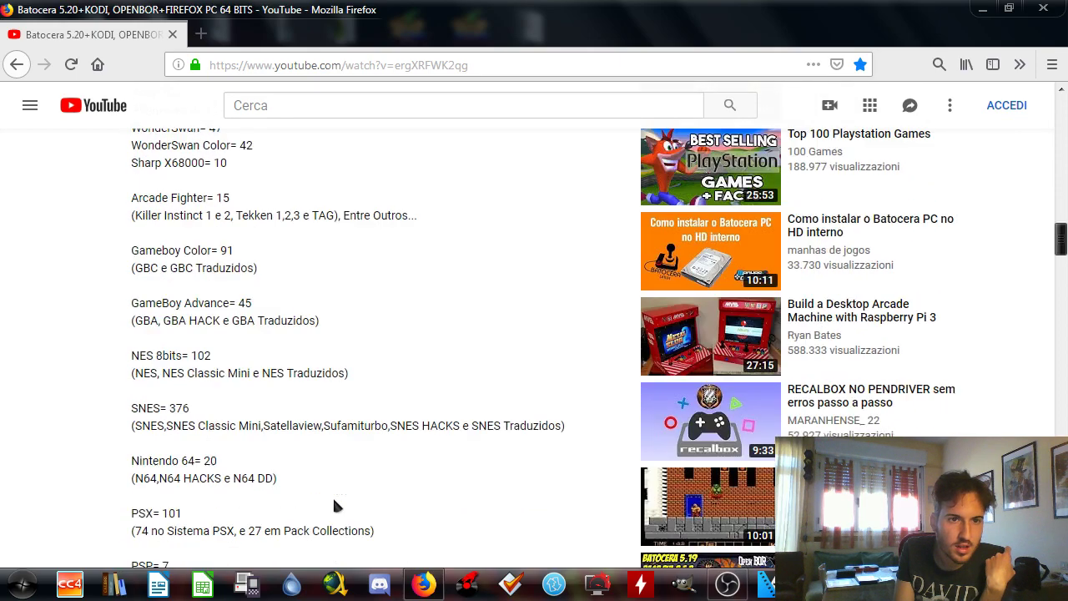
# Open the bookmarked video "Batocera 5.20 Nuevo 500 GB + 3DS Naomi [Atomiswave] PS2 Wii Romset" and pause it
pyautogui.click(966, 64)
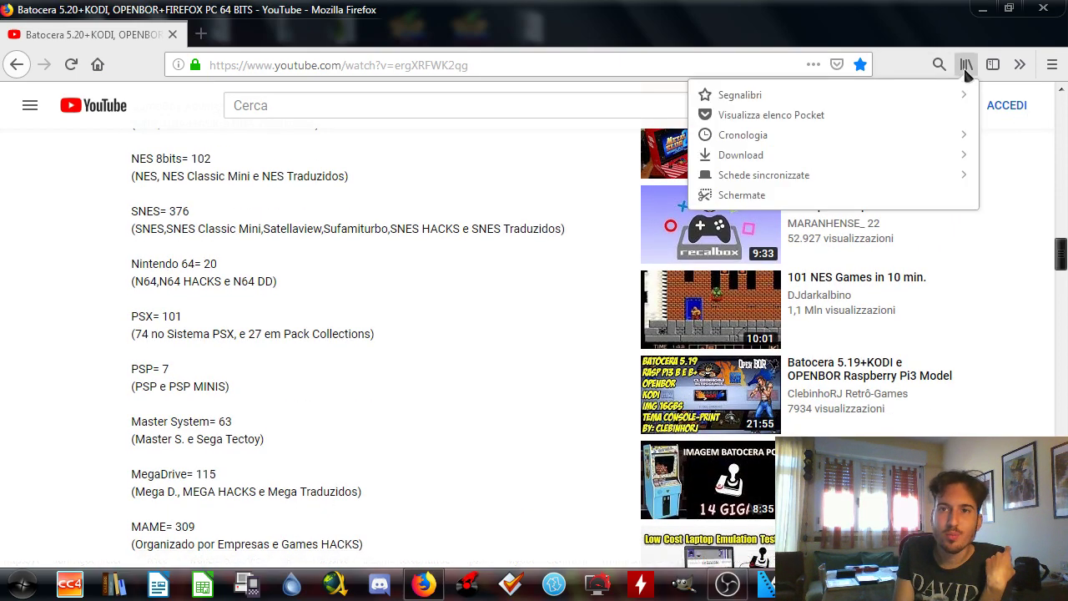
pyautogui.click(840, 89)
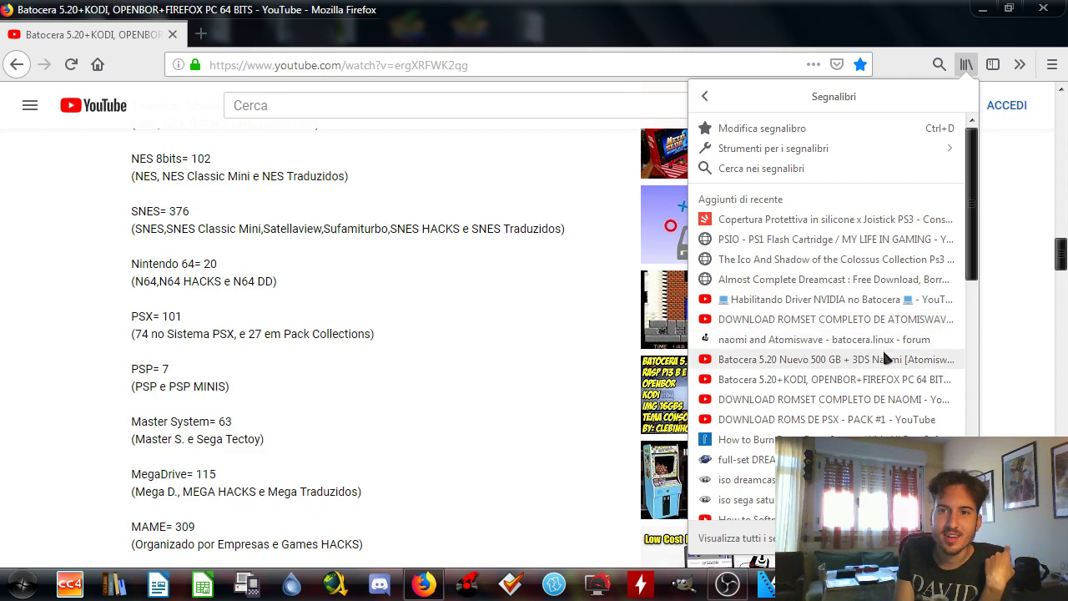
pyautogui.click(851, 358)
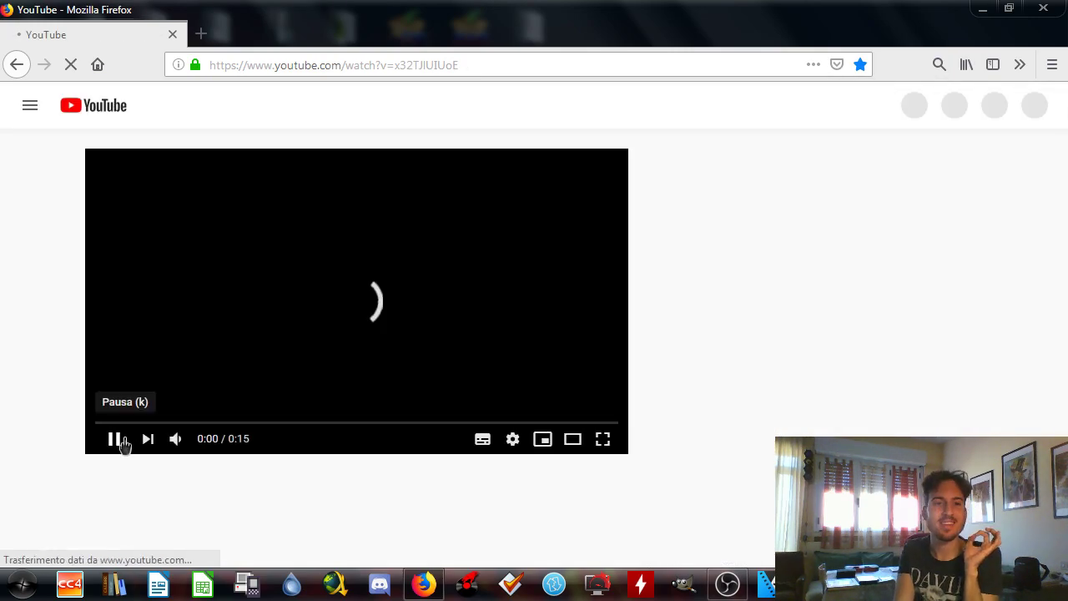
pyautogui.click(107, 438)
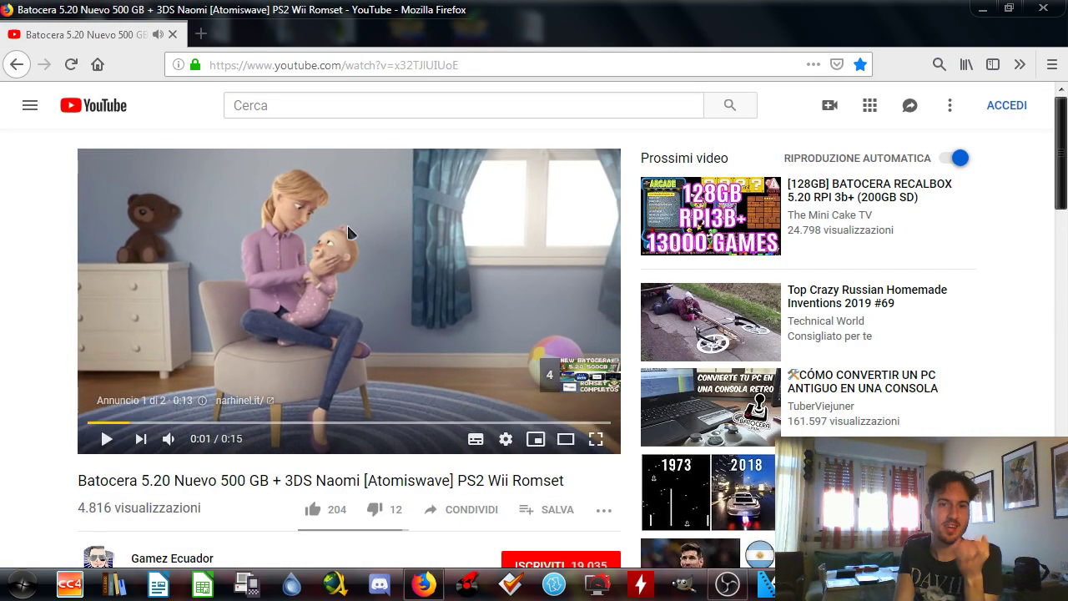
# Expand the 500 GB Batocera video's description and look through its romset download links for each console
pyautogui.scroll(-3, 346, 223)
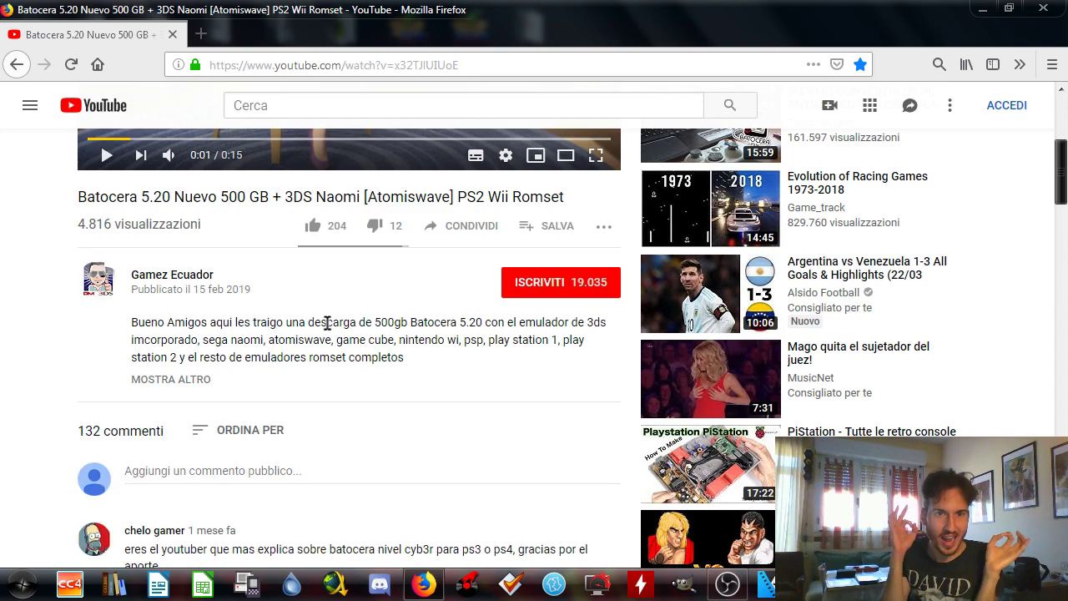
pyautogui.click(179, 381)
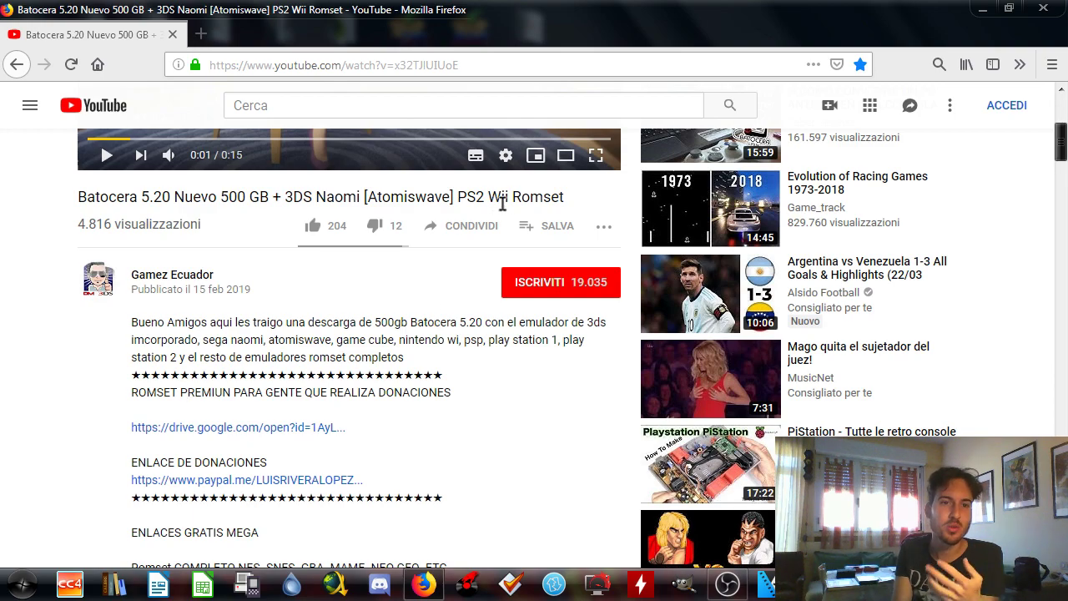
pyautogui.scroll(-8, 433, 267)
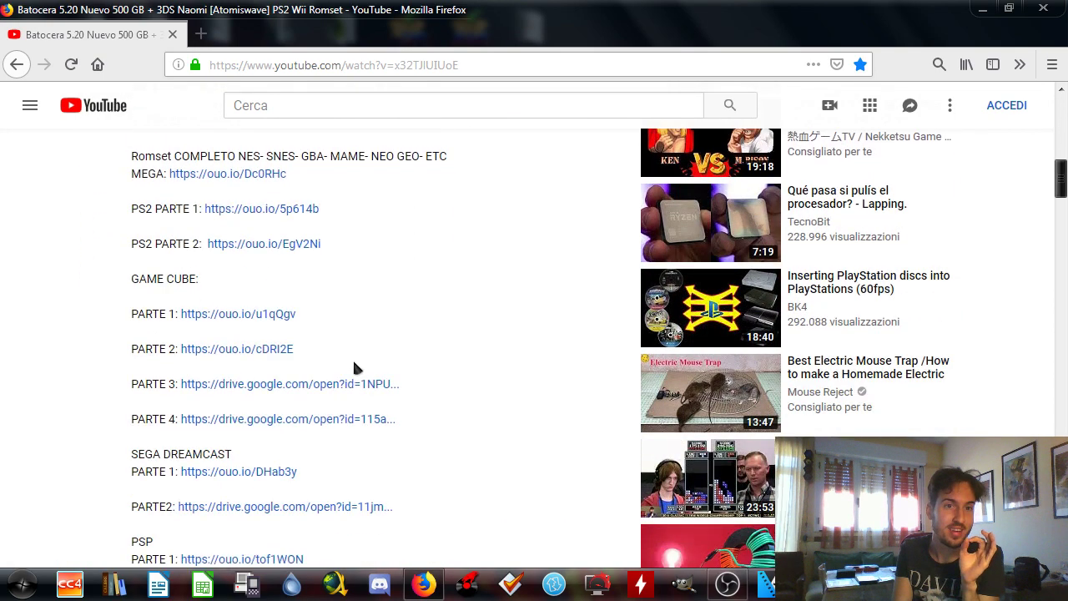
pyautogui.scroll(-11, 317, 421)
pyautogui.scroll(-4, 318, 422)
pyautogui.scroll(13, 326, 409)
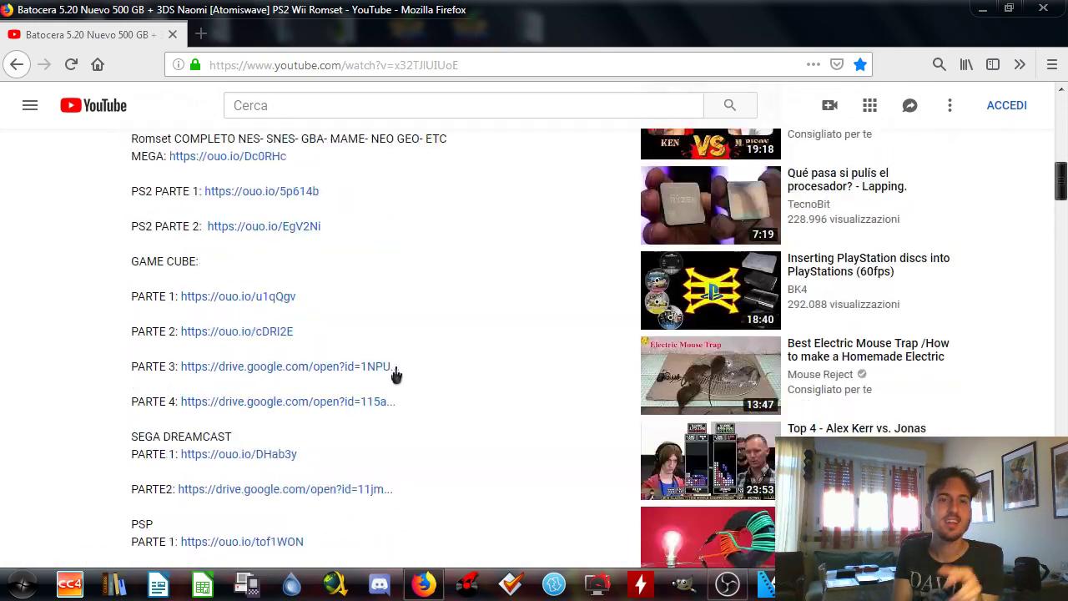
pyautogui.scroll(8, 396, 375)
pyautogui.scroll(5, 395, 364)
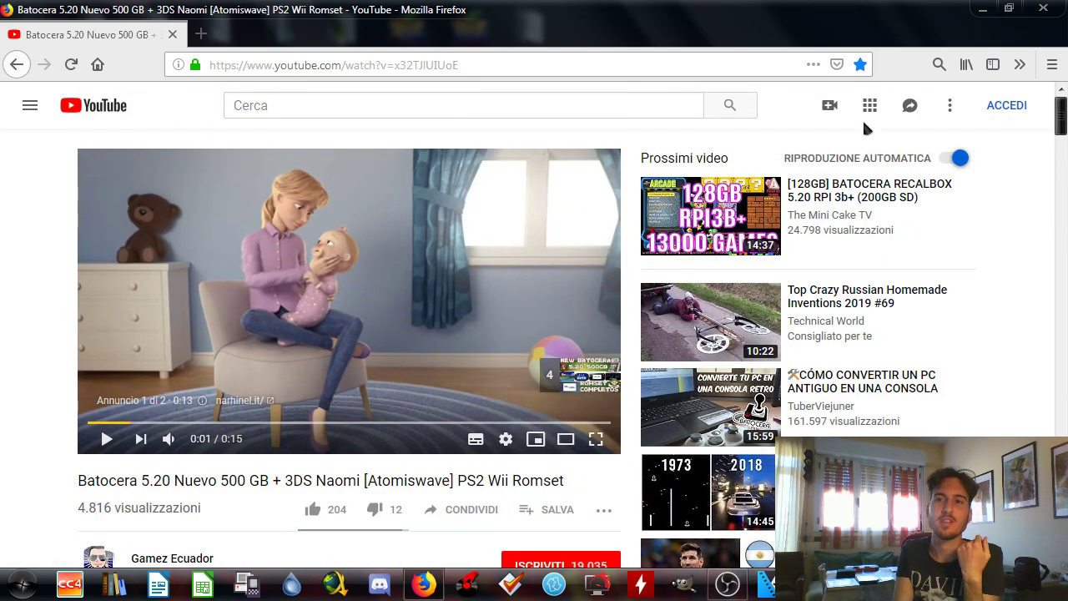
# Open the bookmarked video "DOWNLOAD ROMSET COMPLETO DE ATOMISWAVE", skip ahead to its closing screen and pause it
pyautogui.click(966, 65)
pyautogui.click(755, 90)
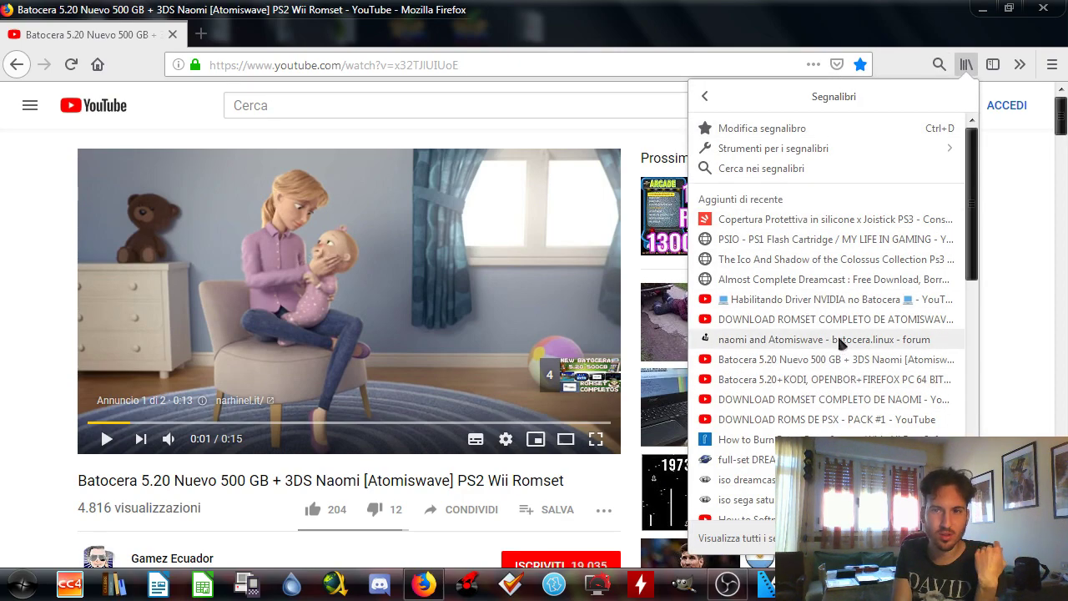
pyautogui.click(864, 319)
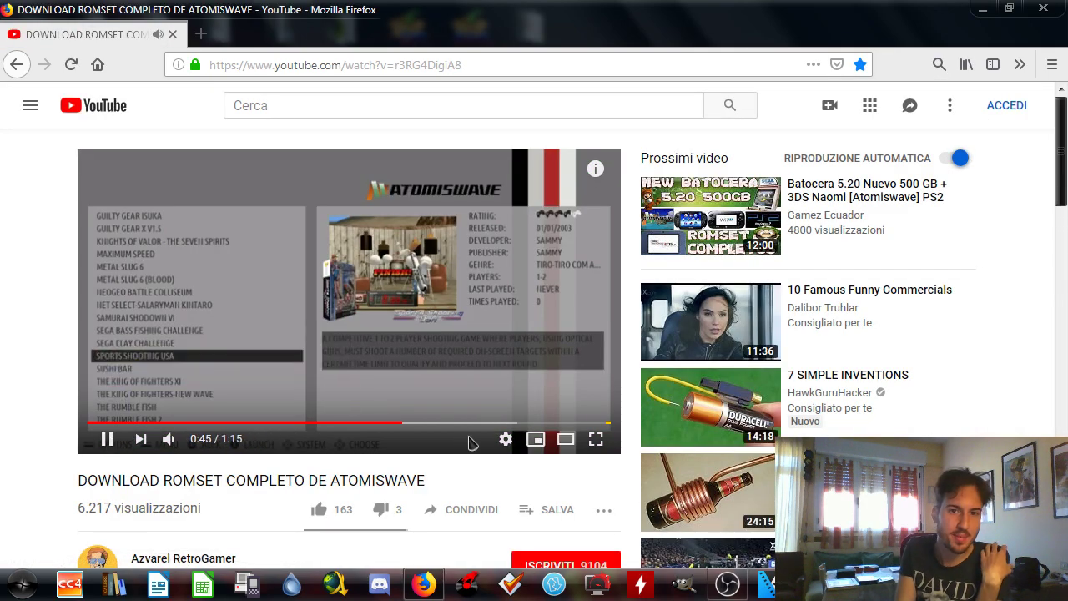
pyautogui.click(486, 424)
pyautogui.click(107, 438)
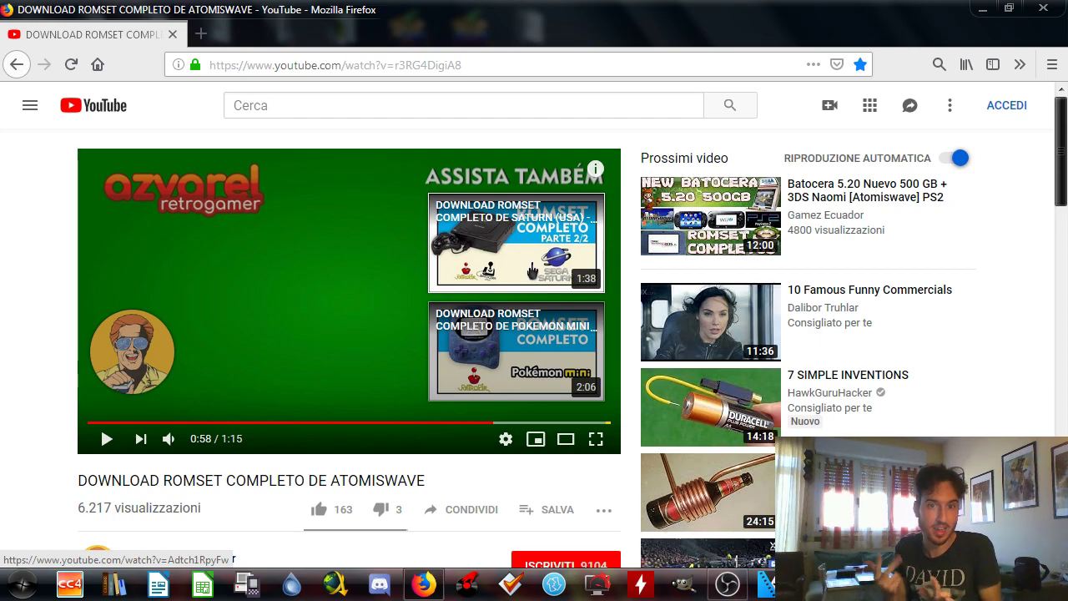
# Open the bookmarked video "Habilitando Driver NVIDIA no Batocera" and set its playback quality to HD
pyautogui.click(966, 64)
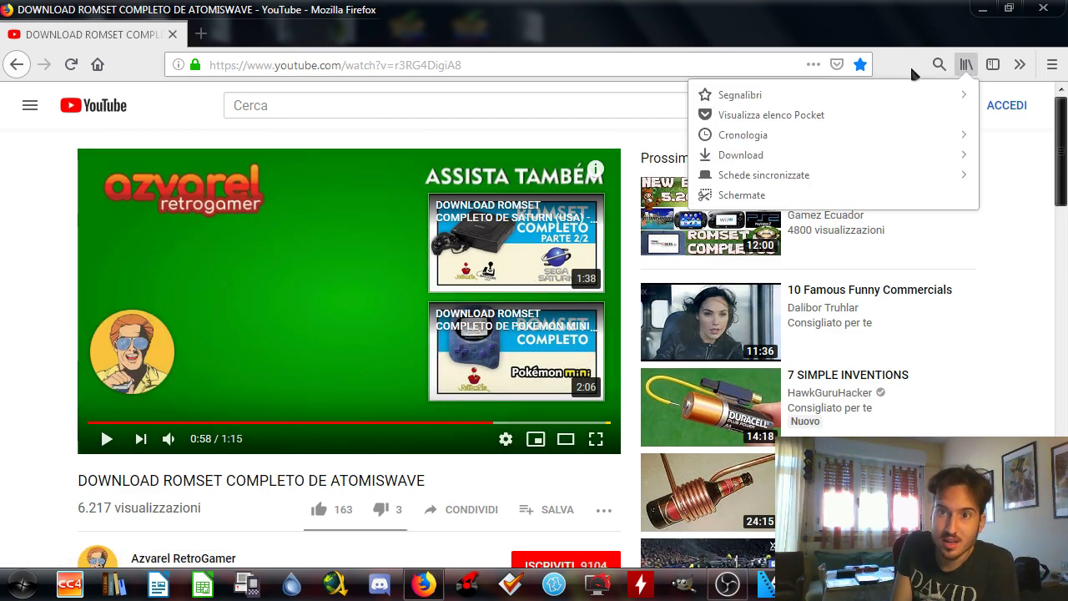
pyautogui.click(872, 91)
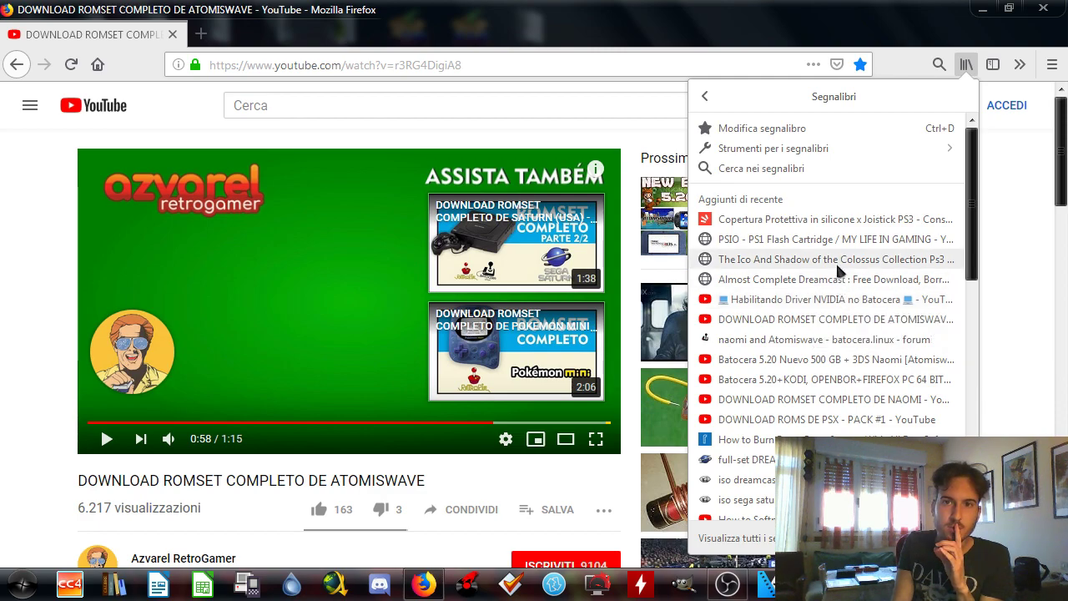
pyautogui.click(830, 306)
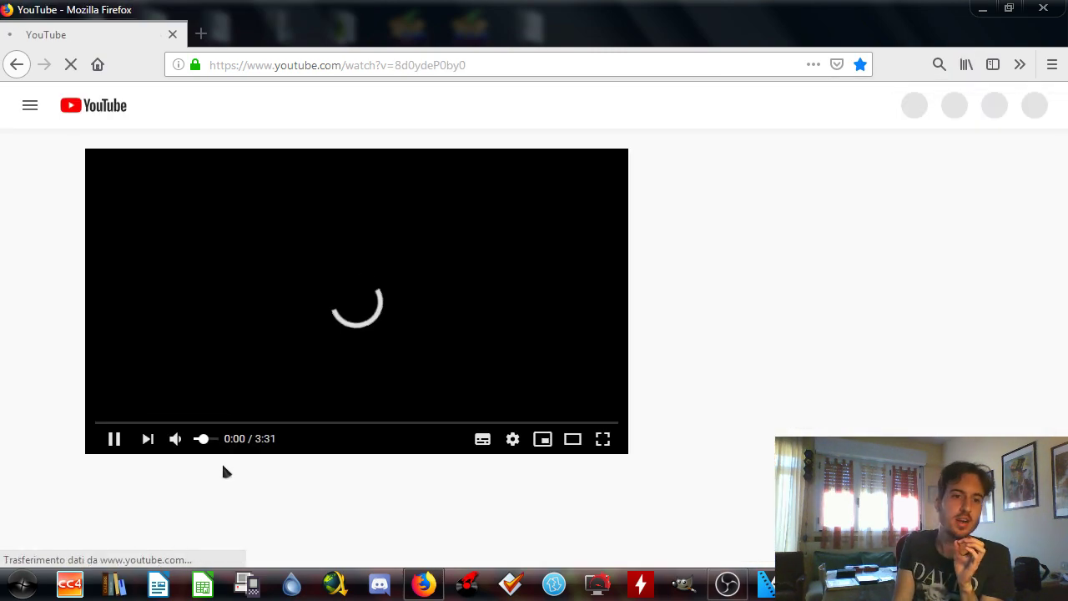
pyautogui.click(505, 438)
pyautogui.click(520, 410)
pyautogui.click(564, 281)
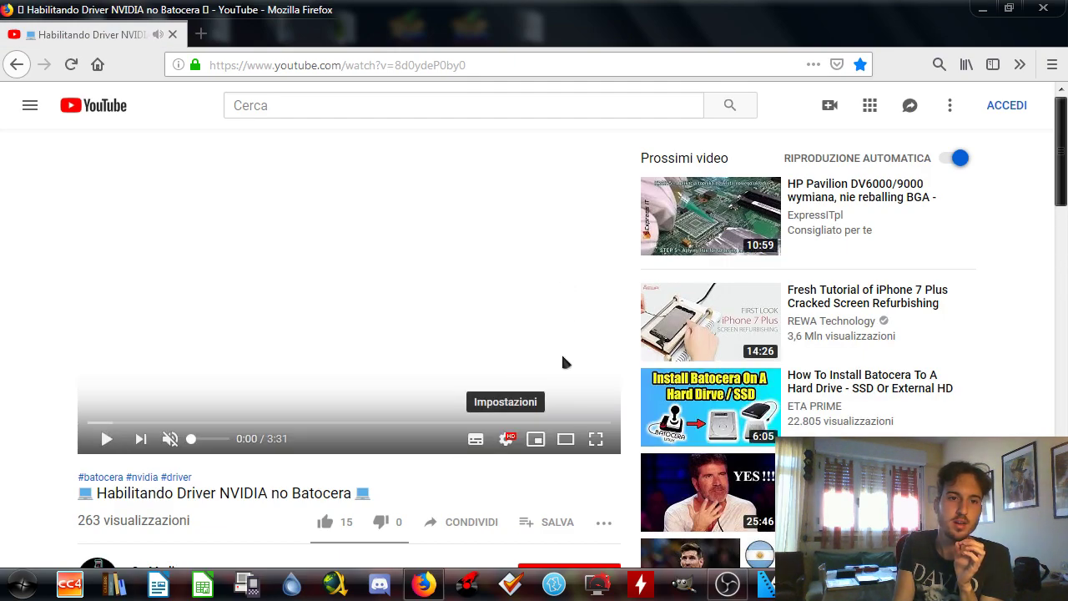
# Check the NVIDIA driver video's description and show the video in full screen
pyautogui.scroll(-3, 333, 458)
pyautogui.click(202, 390)
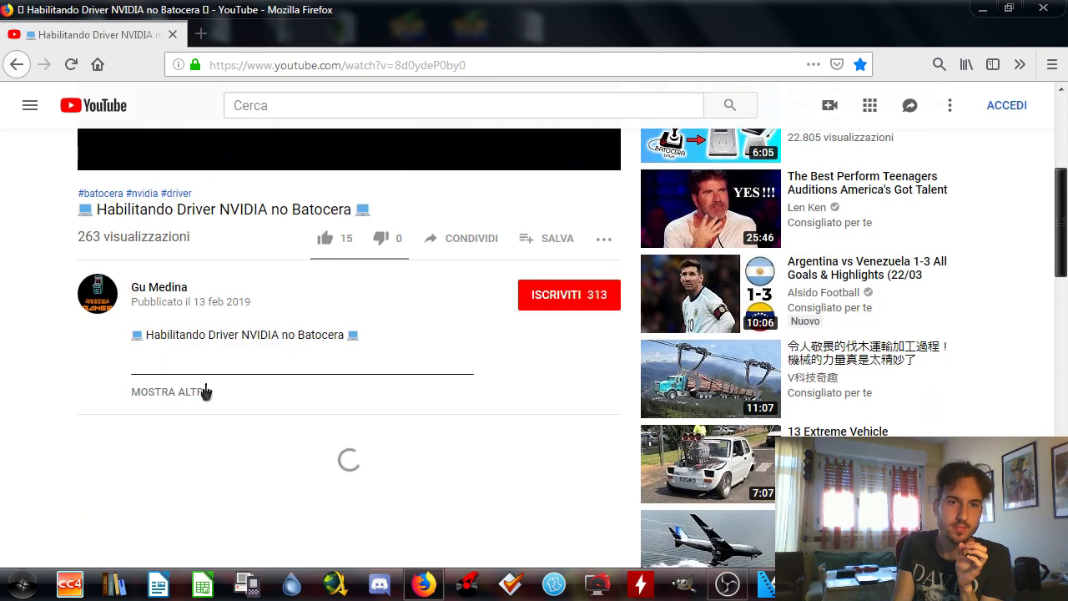
pyautogui.scroll(1, 527, 425)
pyautogui.scroll(3, 528, 426)
pyautogui.click(589, 440)
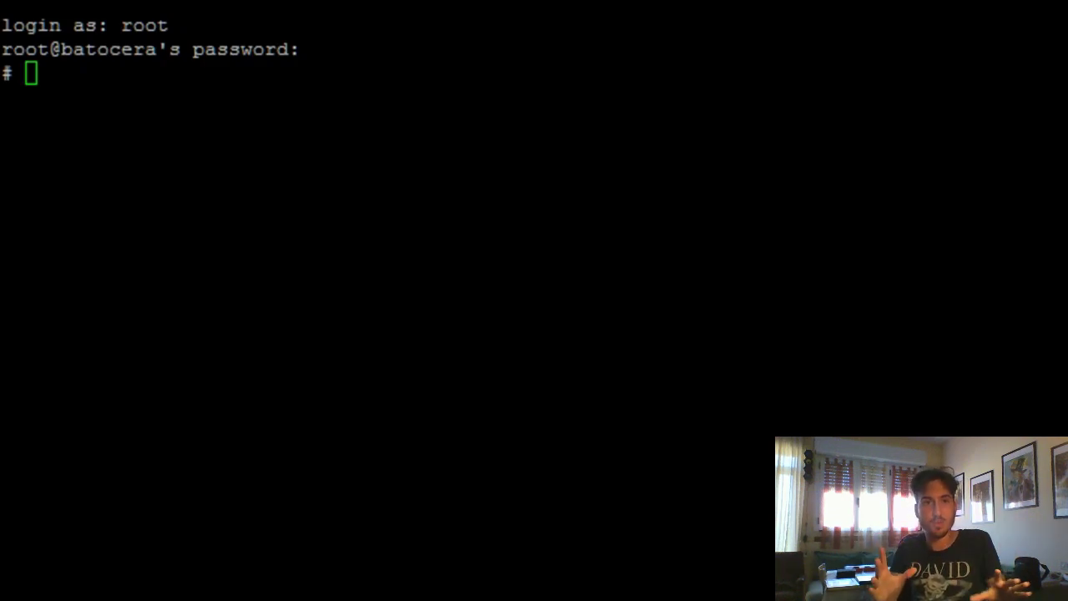
# Watch the root login, skip ahead to the nano /boot/ command, pause the video there and leave full screen
pyautogui.moveTo(11, 131)
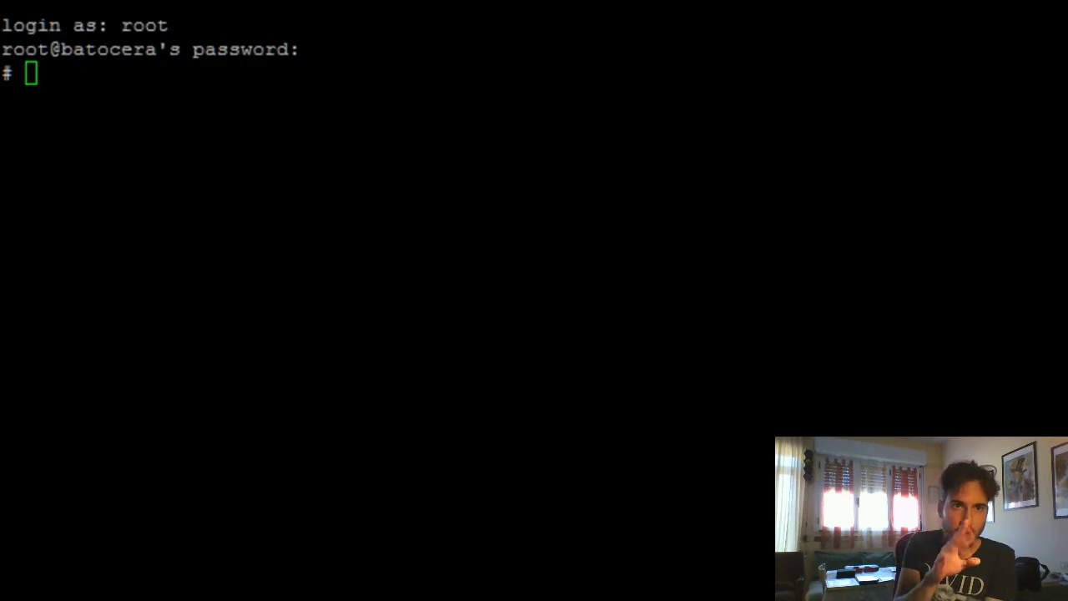
pyautogui.moveTo(188, 71)
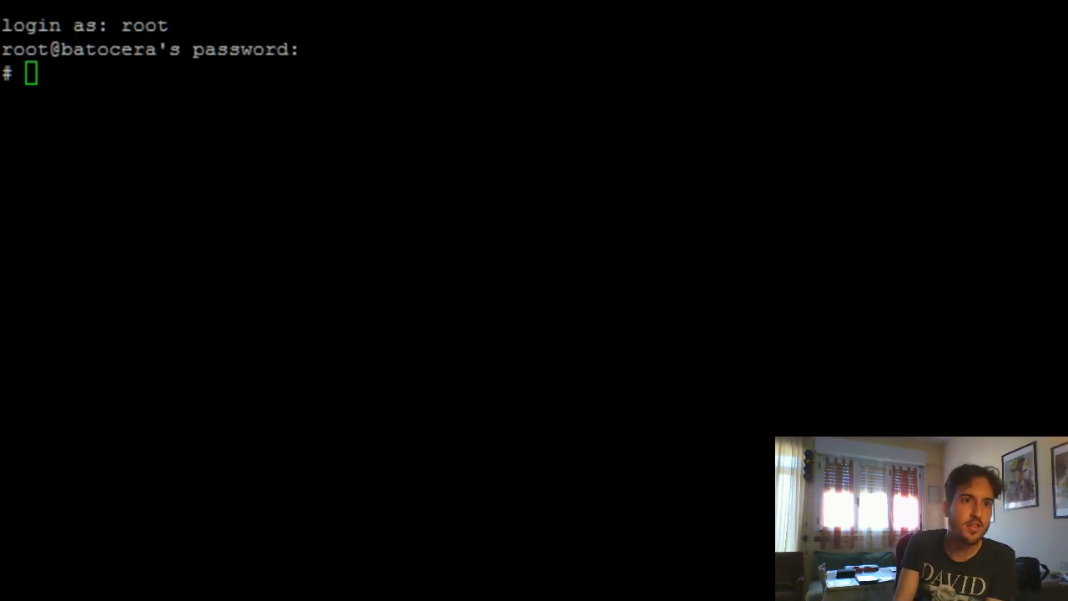
pyautogui.moveTo(73, 57)
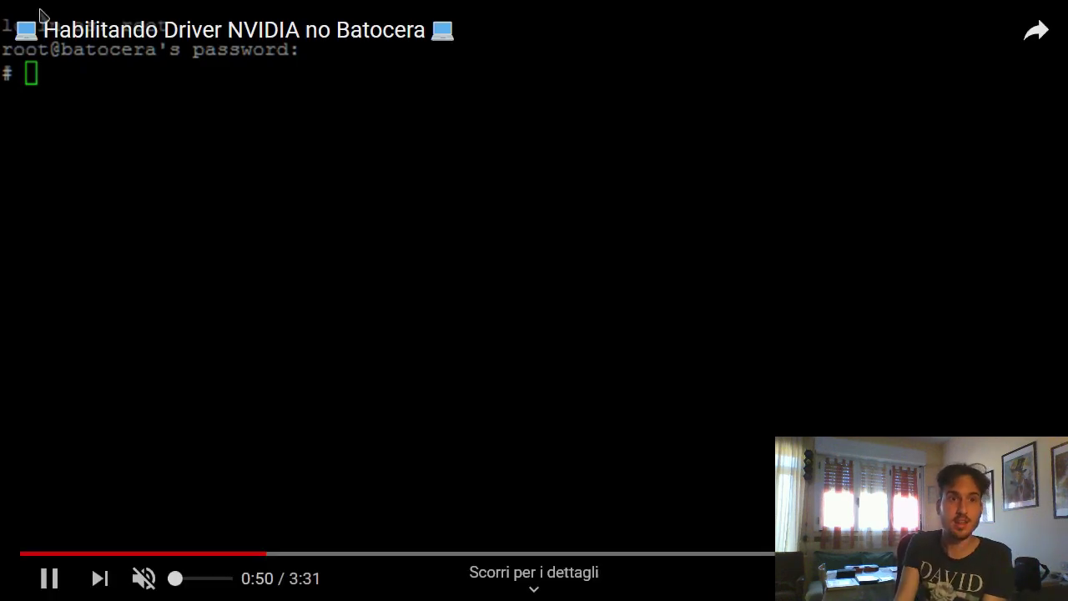
pyautogui.click(308, 556)
pyautogui.click(345, 557)
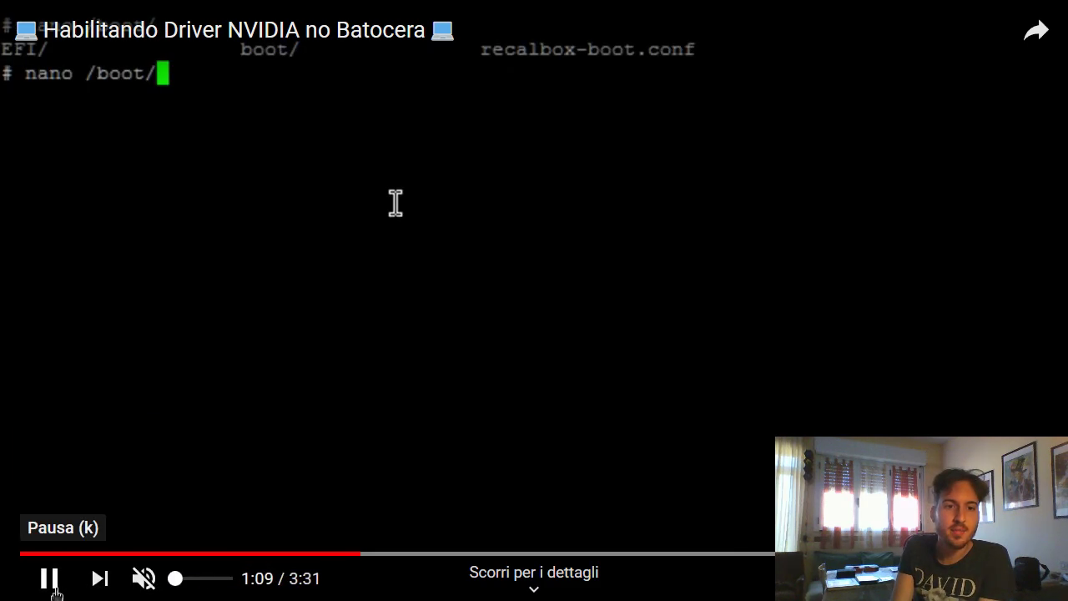
pyautogui.click(49, 577)
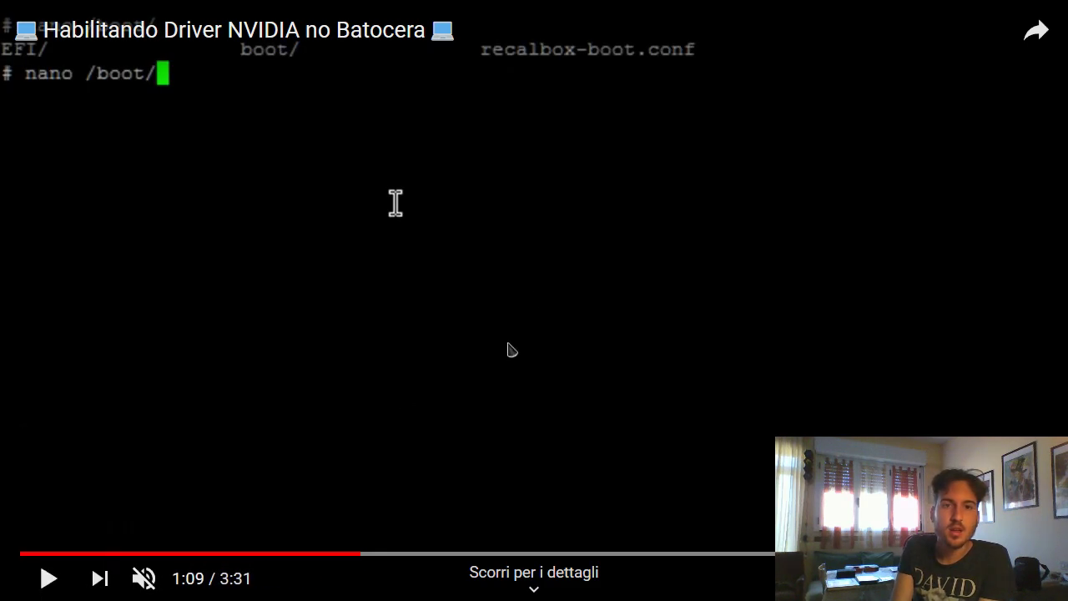
pyautogui.click(508, 350)
pyautogui.press('Escape')
# Search Google for "nvidia batocera" in a new tab
pyautogui.hotkey('ctrl', 't')
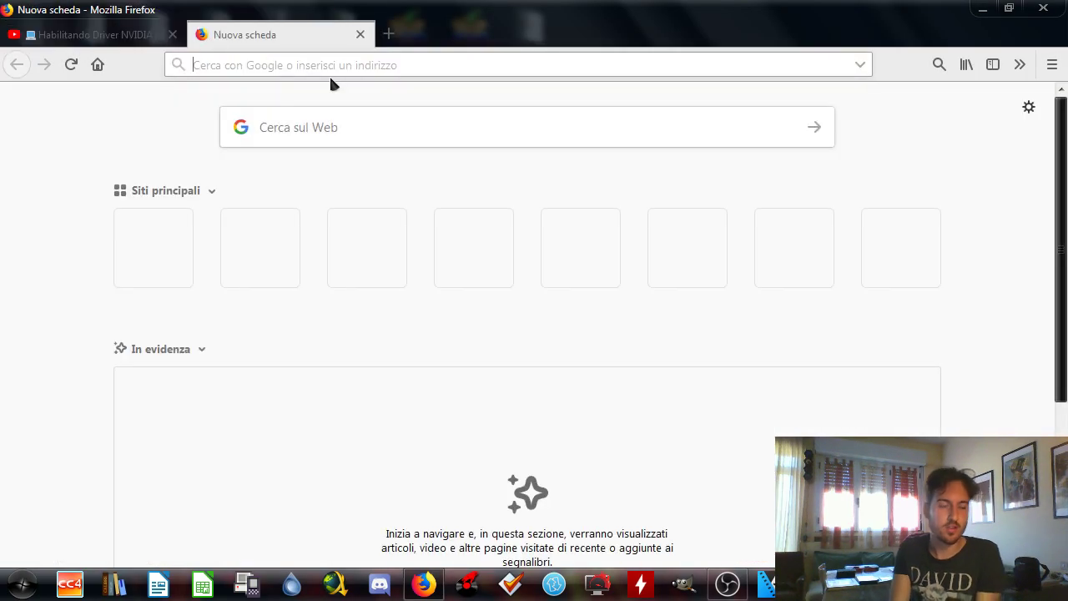
pyautogui.write('nvidia b')
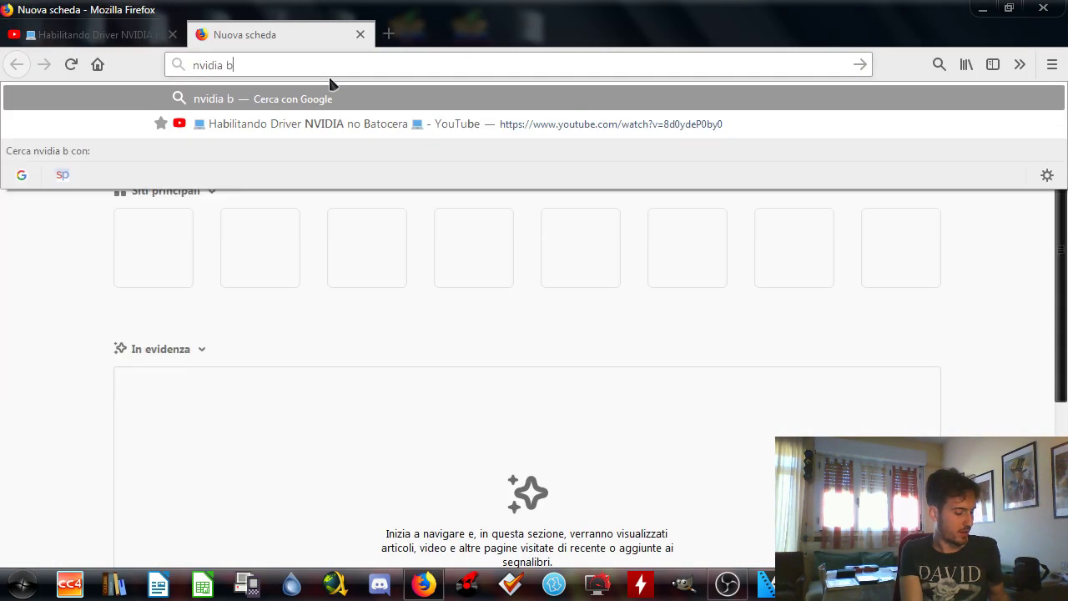
pyautogui.write('atocera')
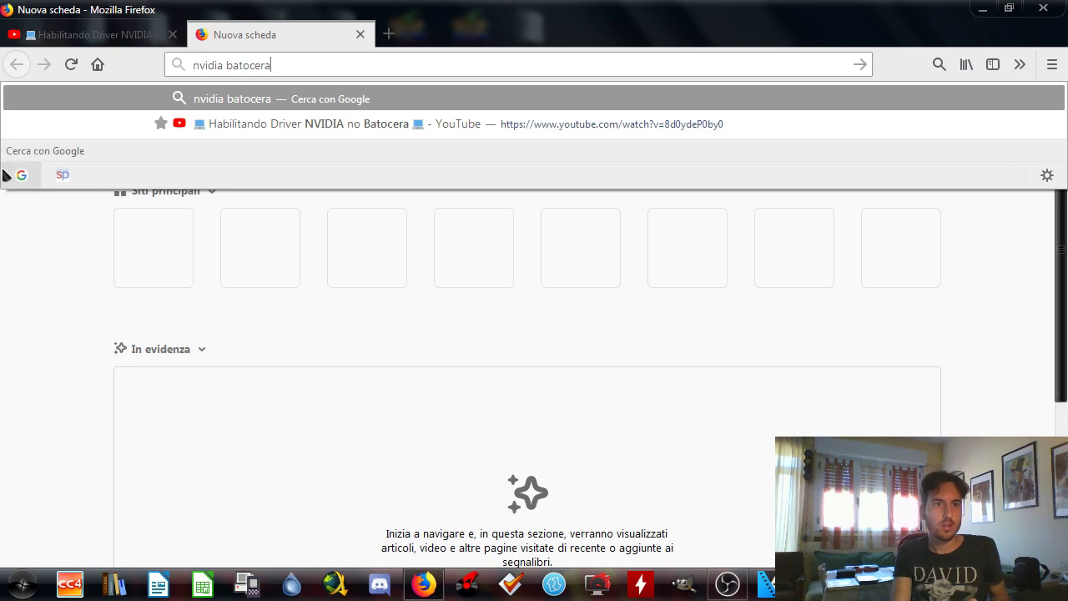
pyautogui.click(21, 174)
# Open the forum thread on batocera.linux 5.20 with nvidia-legacy drivers and highlight recalbox-boot.conf in its setup commands
pyautogui.click(250, 397)
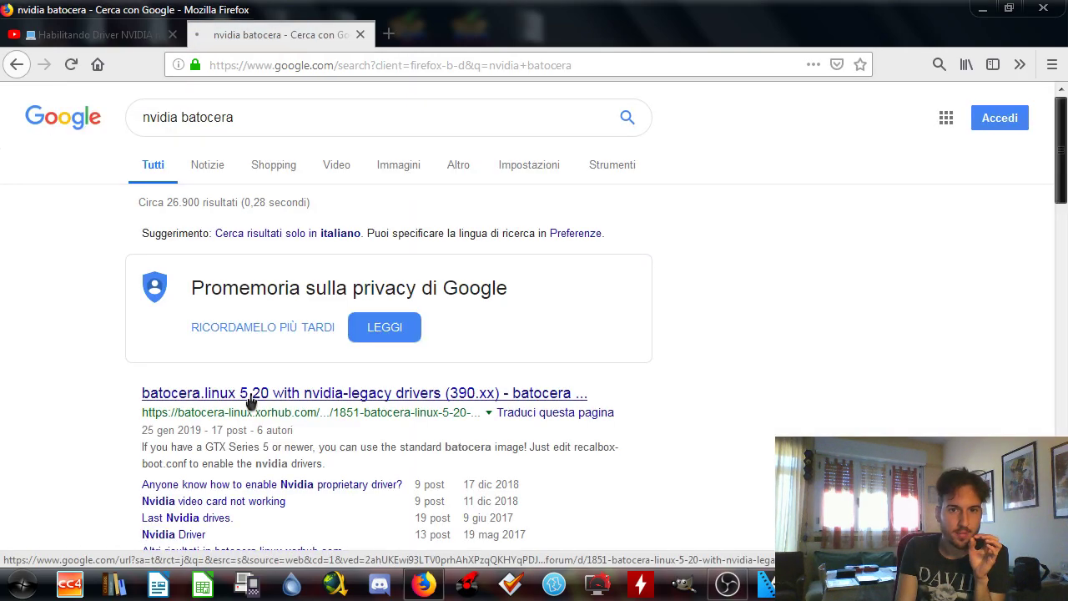
pyautogui.scroll(-3, 344, 421)
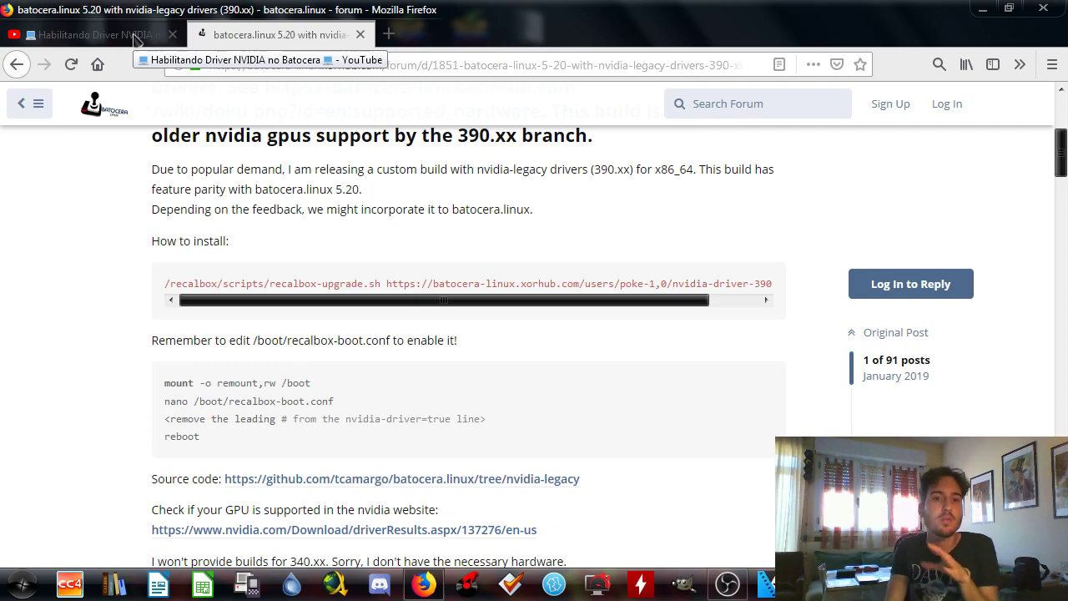
pyautogui.moveTo(229, 403); pyautogui.dragTo(338, 398)
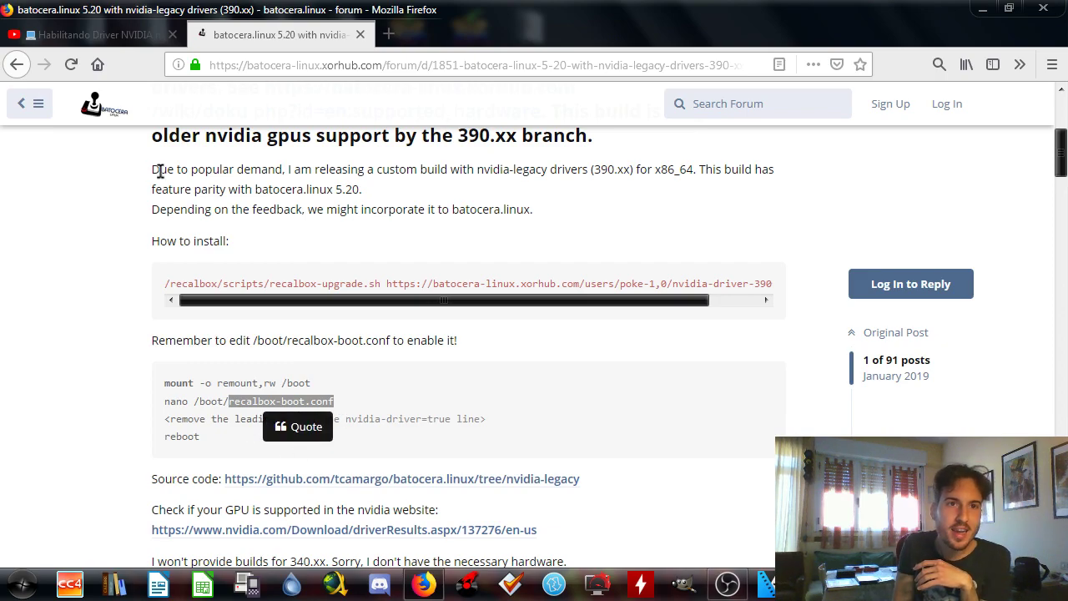
# Return to the NVIDIA driver video, skip to the recalbox-boot.conf edit and pause in full screen on the uncommented nvidia-driver=true line
pyautogui.click(106, 38)
pyautogui.click(107, 437)
pyautogui.click(276, 423)
pyautogui.click(294, 425)
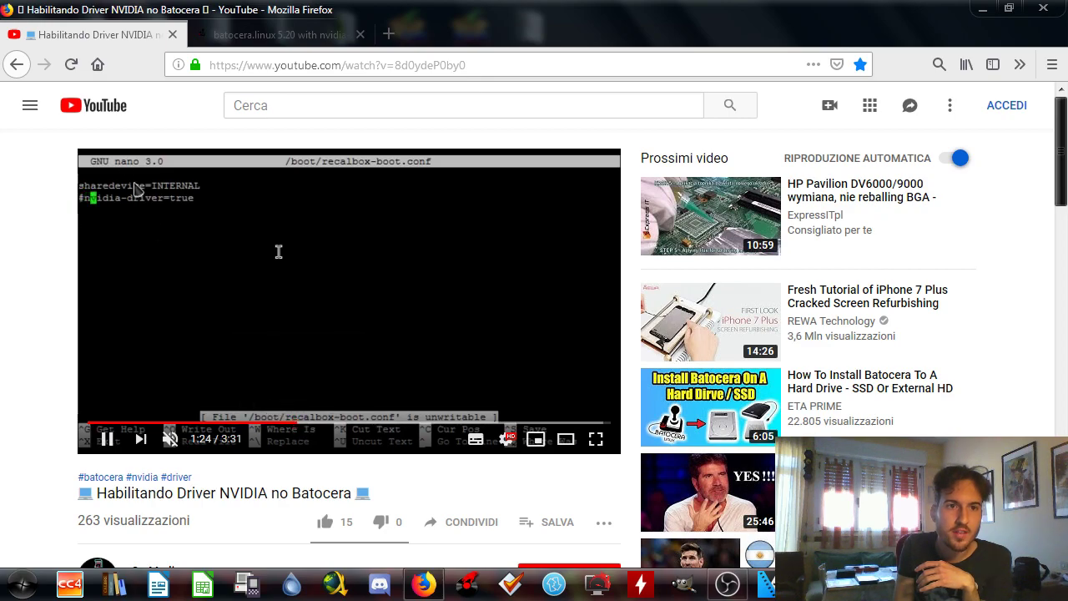
pyautogui.click(596, 438)
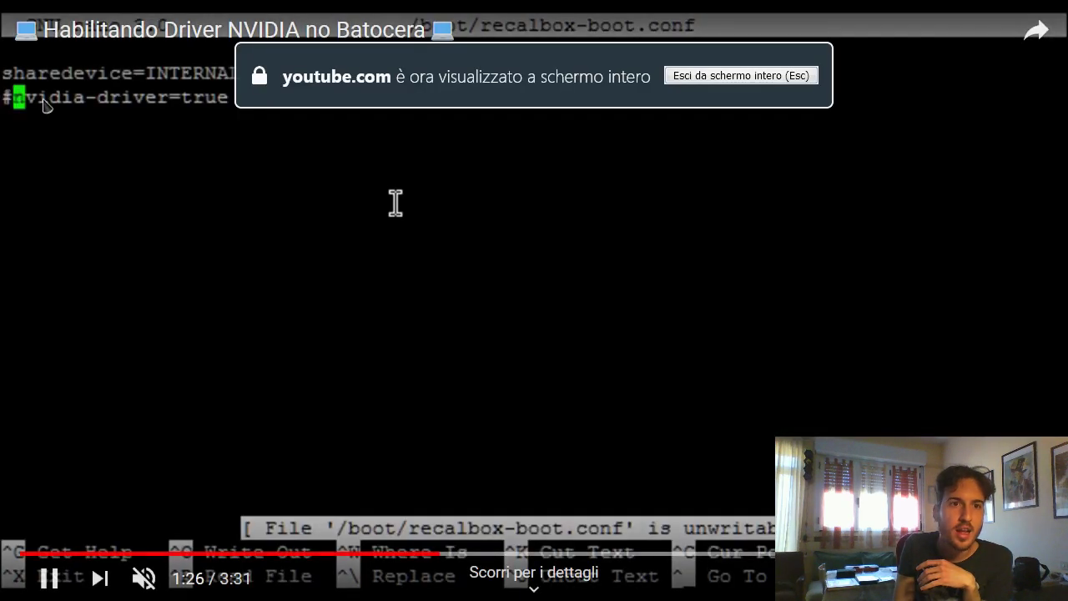
pyautogui.click(50, 576)
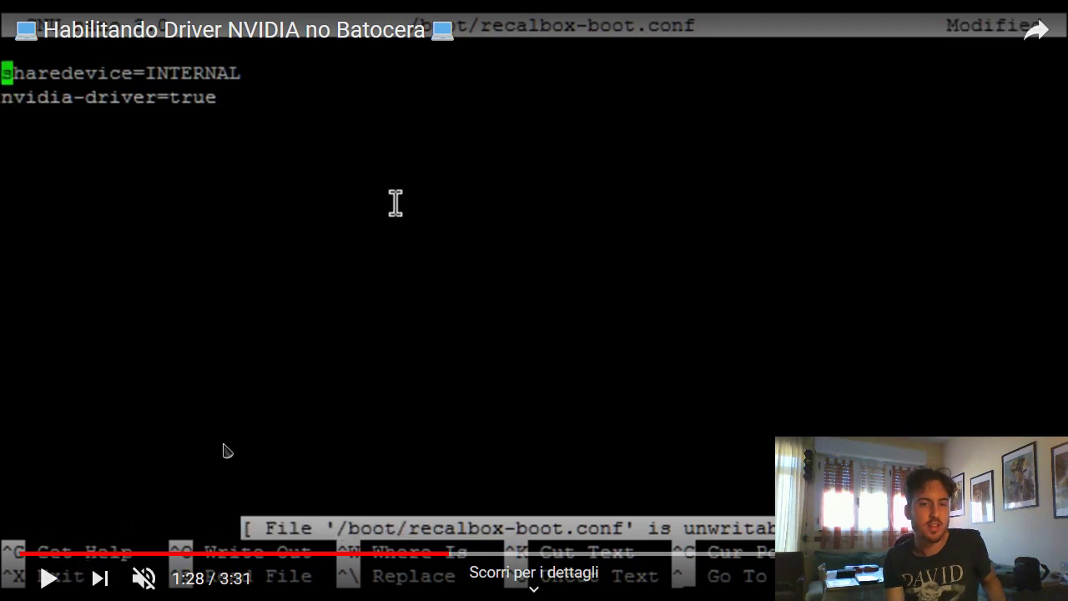
# Skip the video ahead to the prompt for saving recalbox-boot.conf, play past the save and pause at the shell
pyautogui.moveTo(521, 561); pyautogui.dragTo(560, 561)
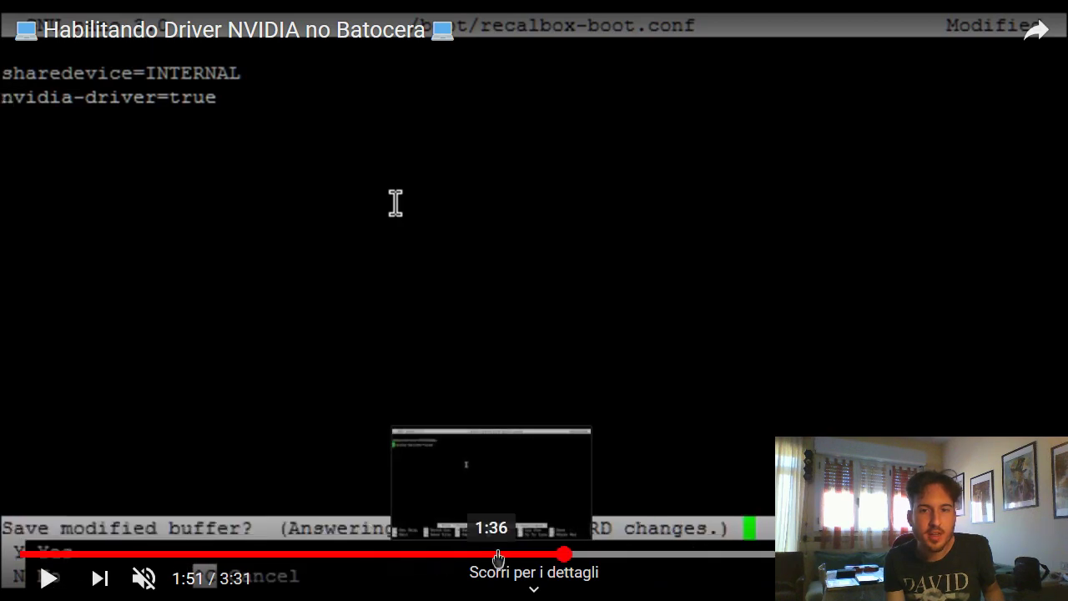
pyautogui.click(559, 555)
pyautogui.click(48, 577)
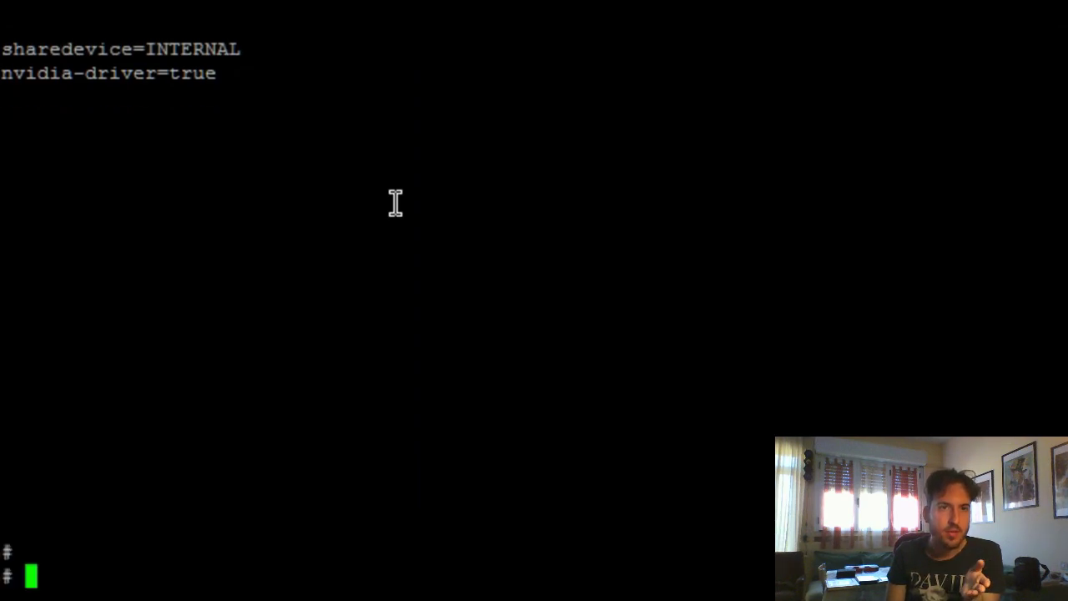
pyautogui.click(49, 578)
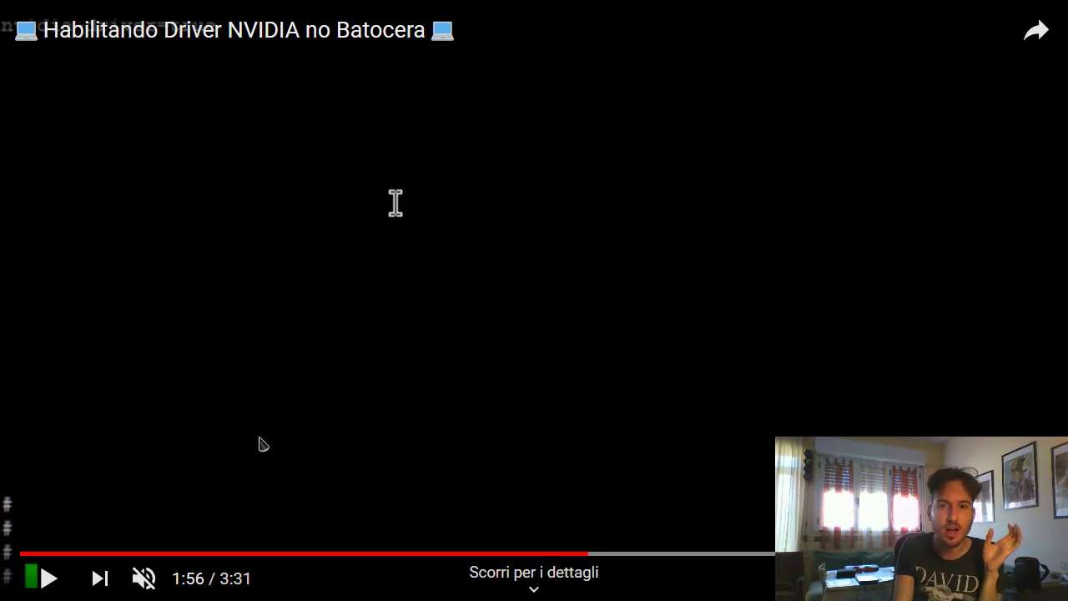
# Skip ahead to the /recalbox/scripts/recalbox-save-overlay.sh command, watch it run, leave full screen and pause the video
pyautogui.click(614, 554)
pyautogui.click(731, 554)
pyautogui.press('Right')
pyautogui.press('Right')
pyautogui.press('Right')
pyautogui.press('Right')
pyautogui.press('Right')
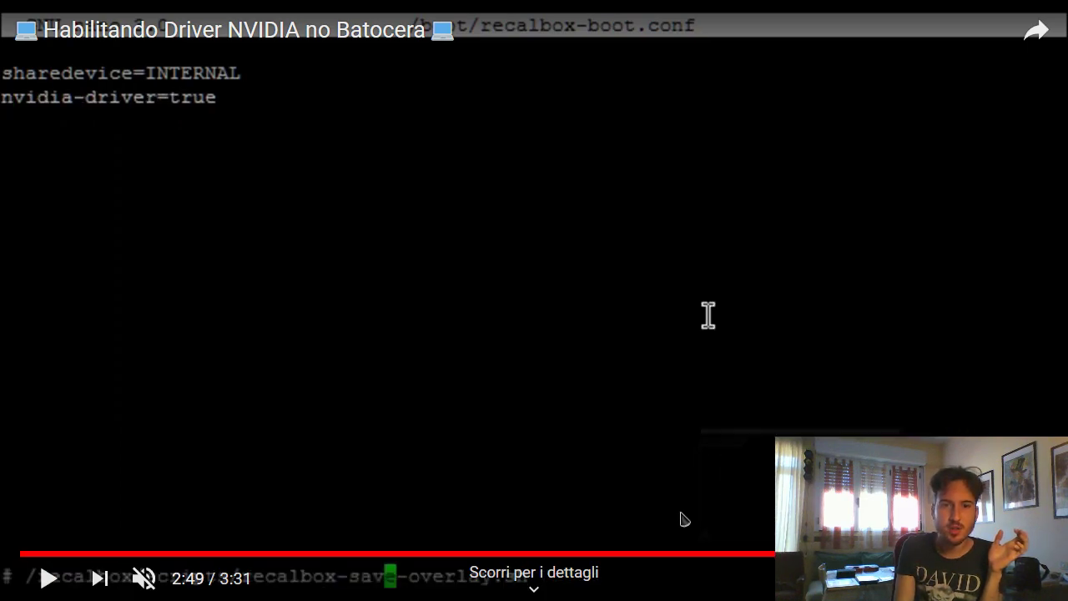
pyautogui.press('Left')
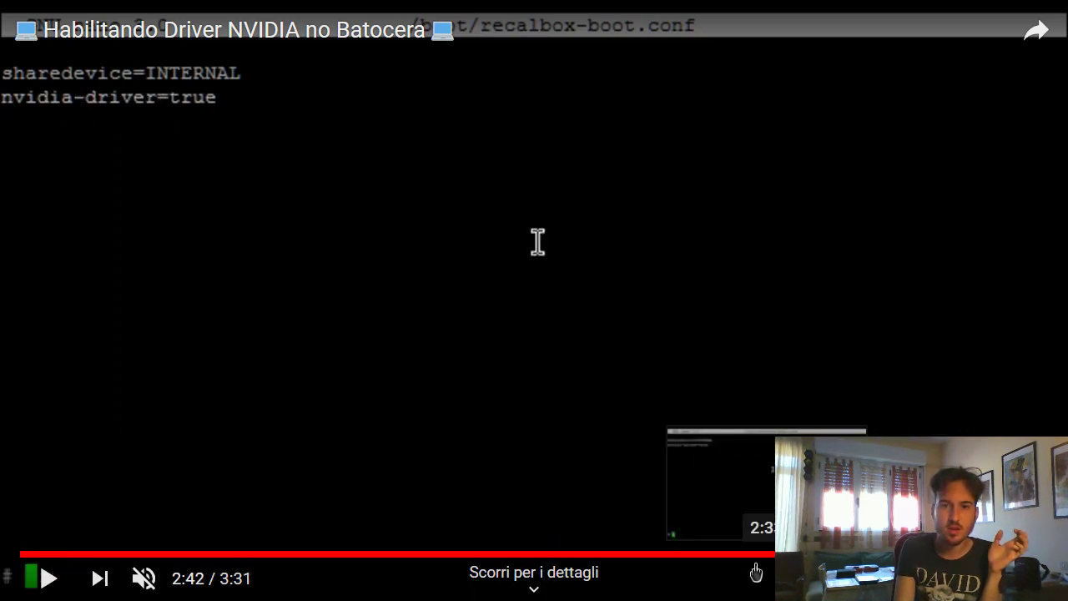
pyautogui.click(49, 577)
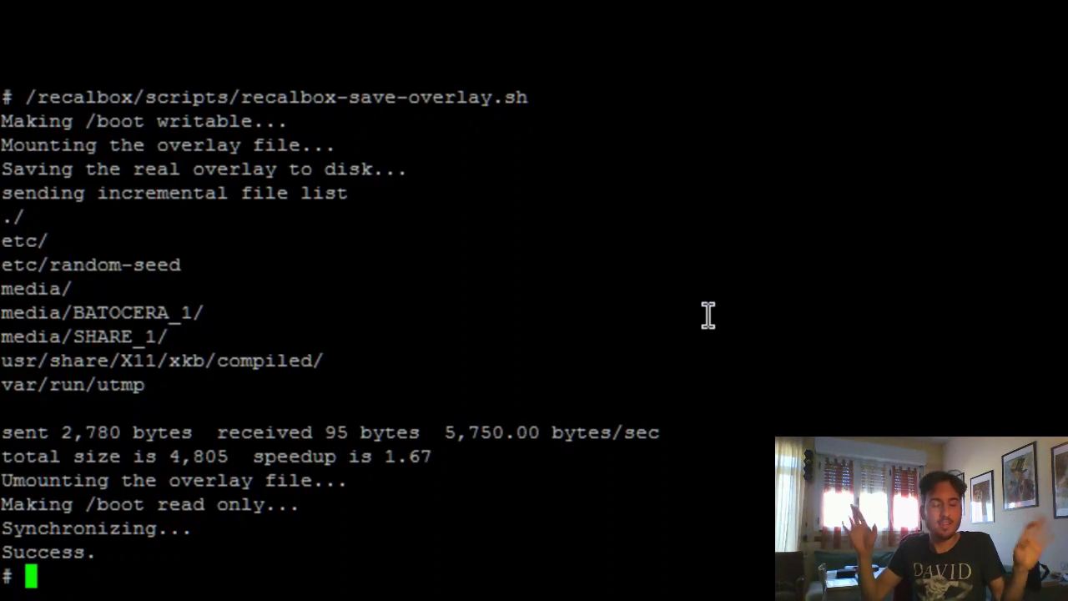
pyautogui.press('Escape')
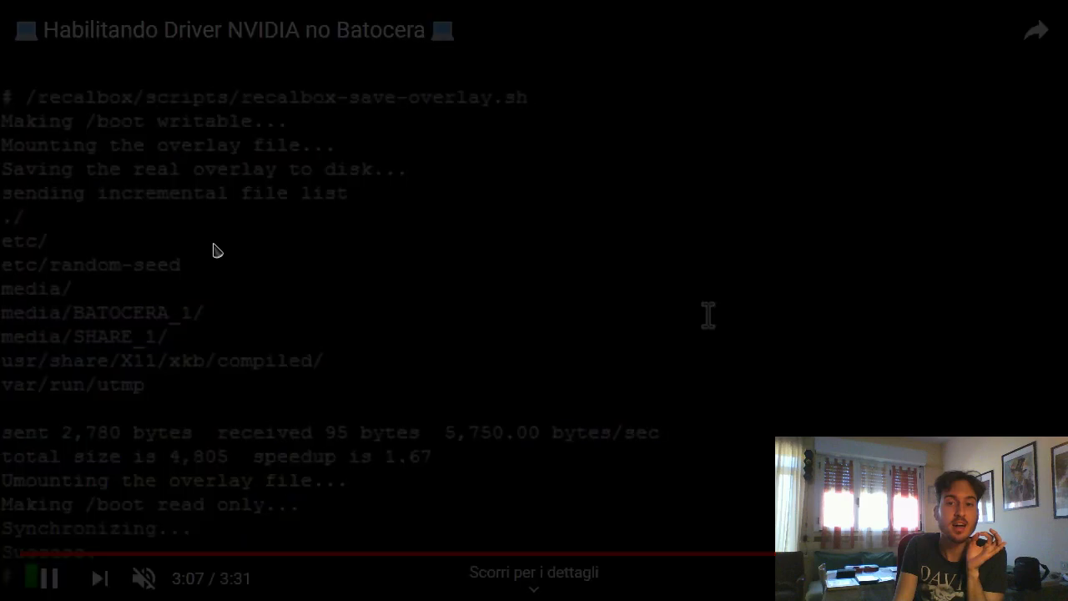
pyautogui.click(106, 439)
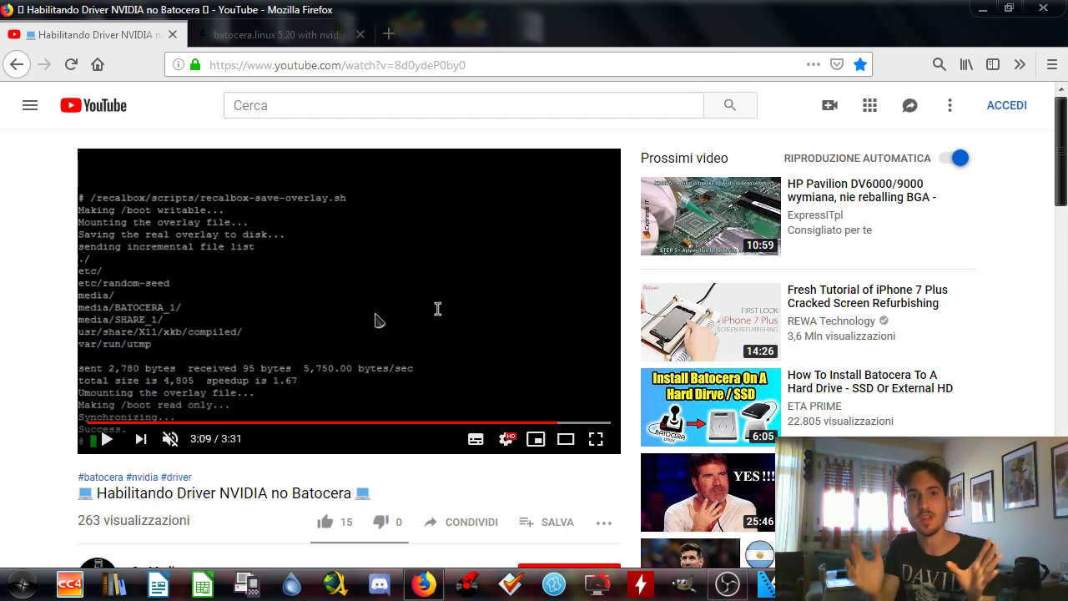
# Close the NVIDIA driver video, look through the recently added bookmarks and close the browser
pyautogui.click(172, 34)
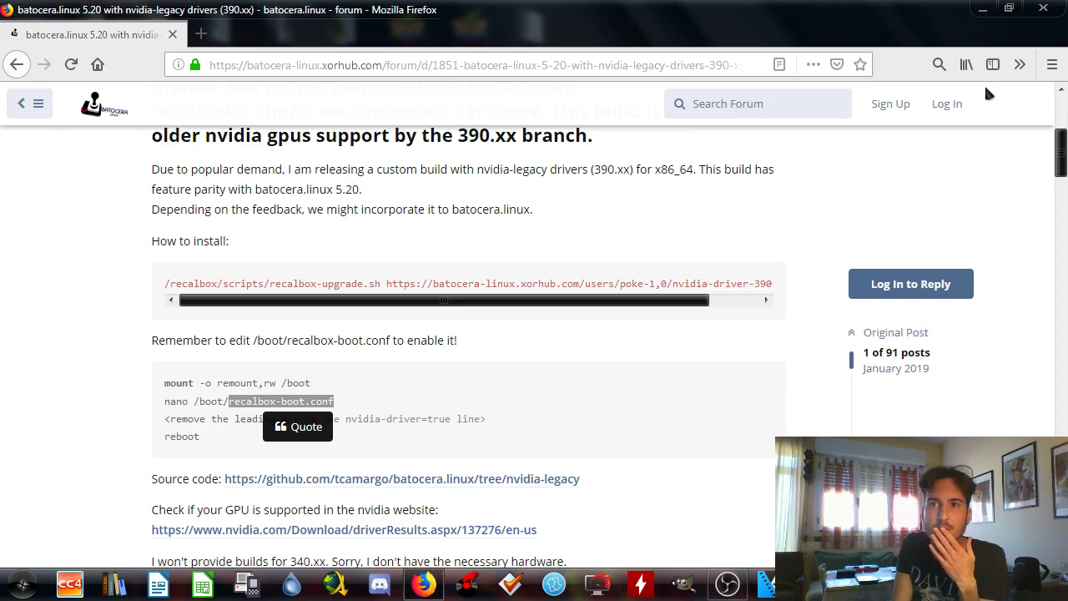
pyautogui.click(966, 67)
pyautogui.click(876, 90)
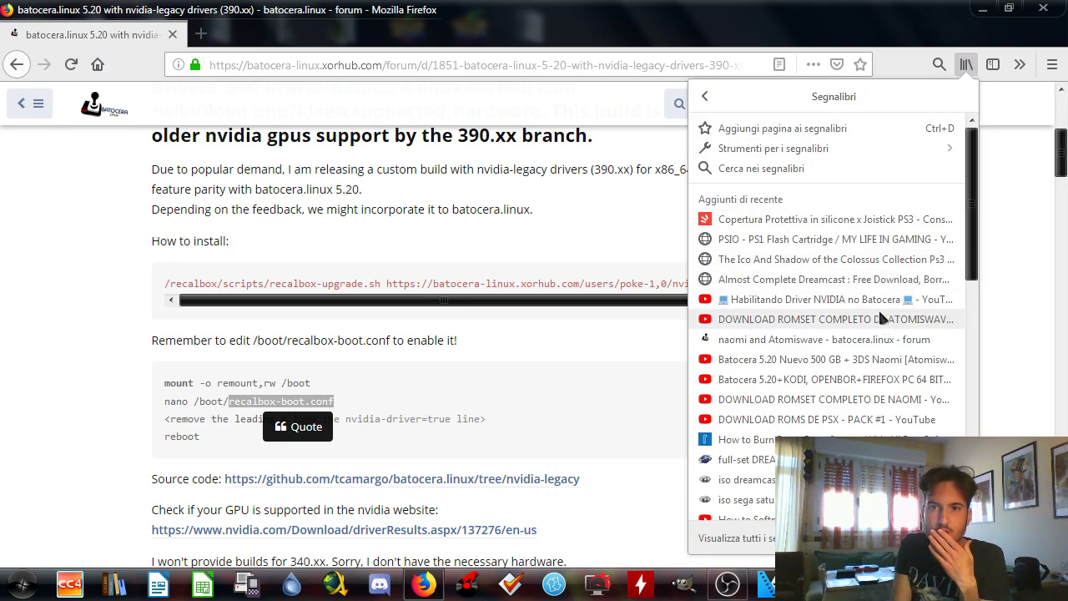
pyautogui.click(1043, 7)
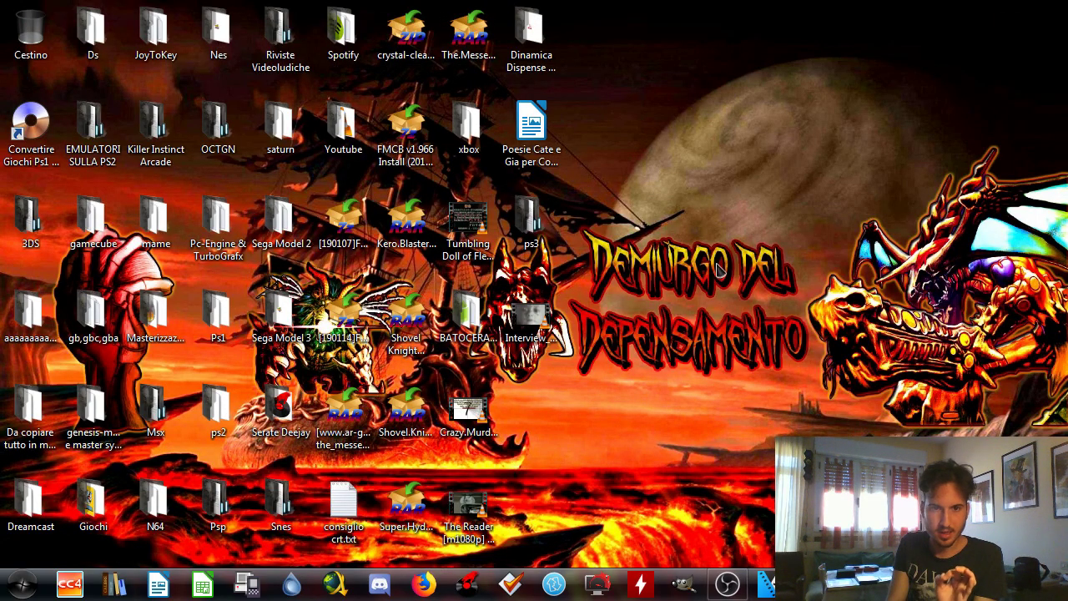
# Launch DiskGeniusPortable.exe from DiskGenius.Professional.5.0.1.609.Portable in the desktop's BATOCERA.LINUX folder, and close the folder window
pyautogui.doubleClick(472, 321)
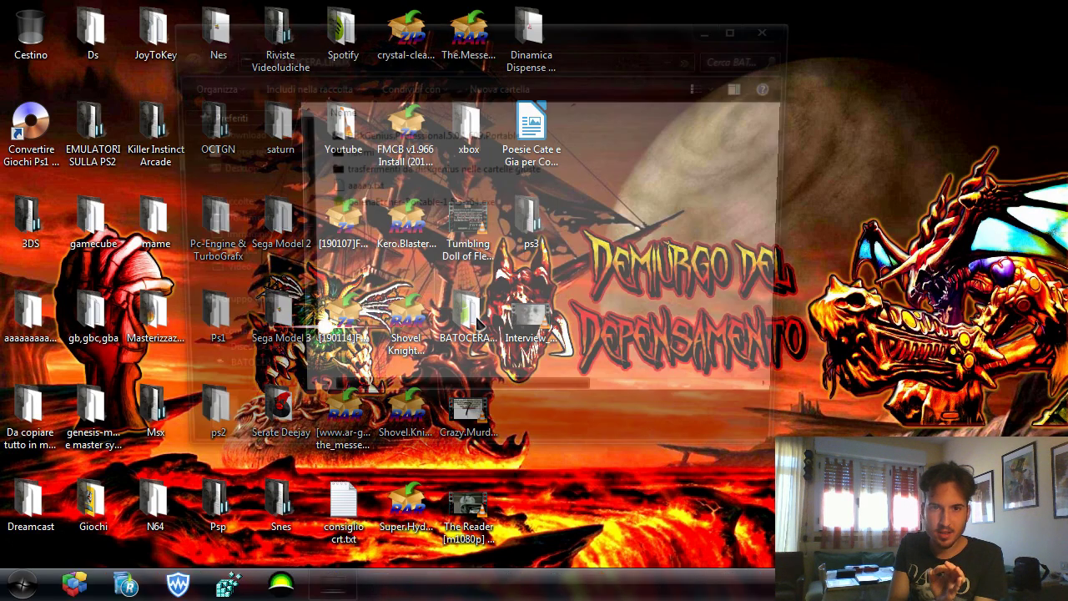
pyautogui.moveTo(438, 213)
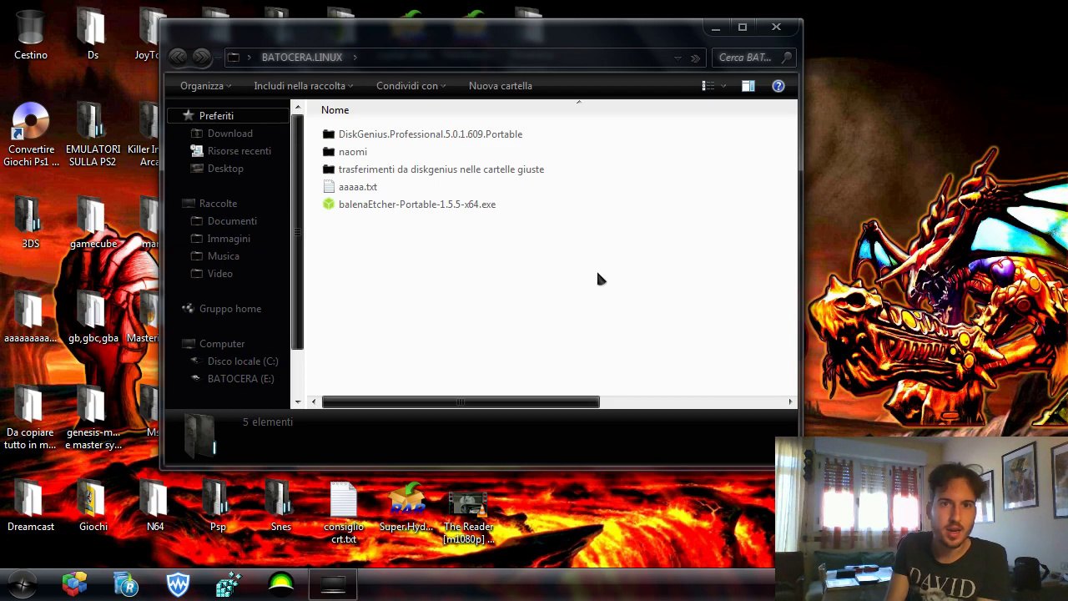
pyautogui.doubleClick(506, 138)
pyautogui.moveTo(463, 173)
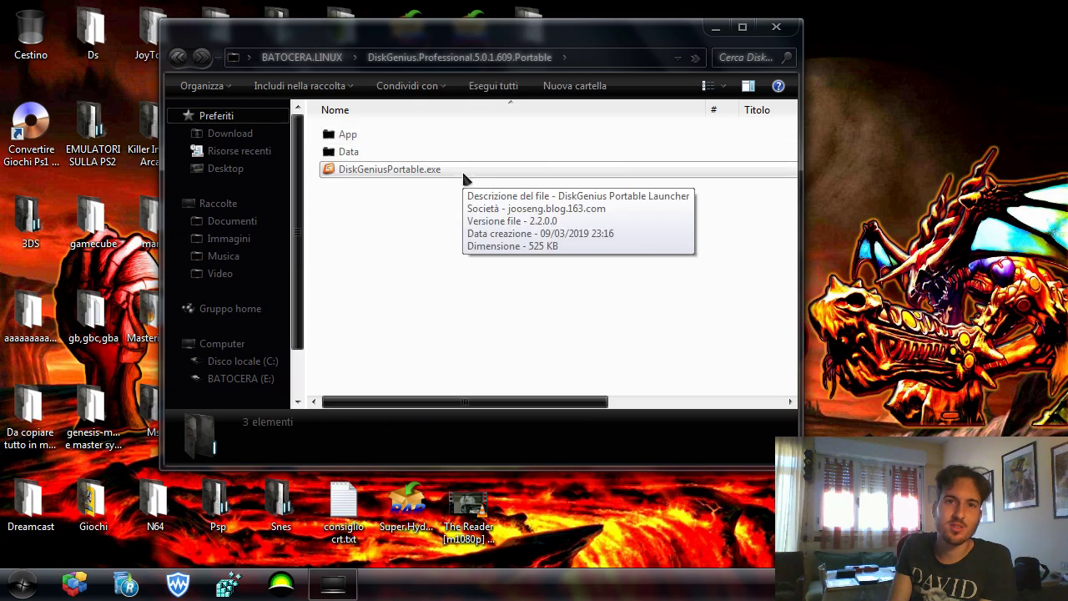
pyautogui.doubleClick(462, 170)
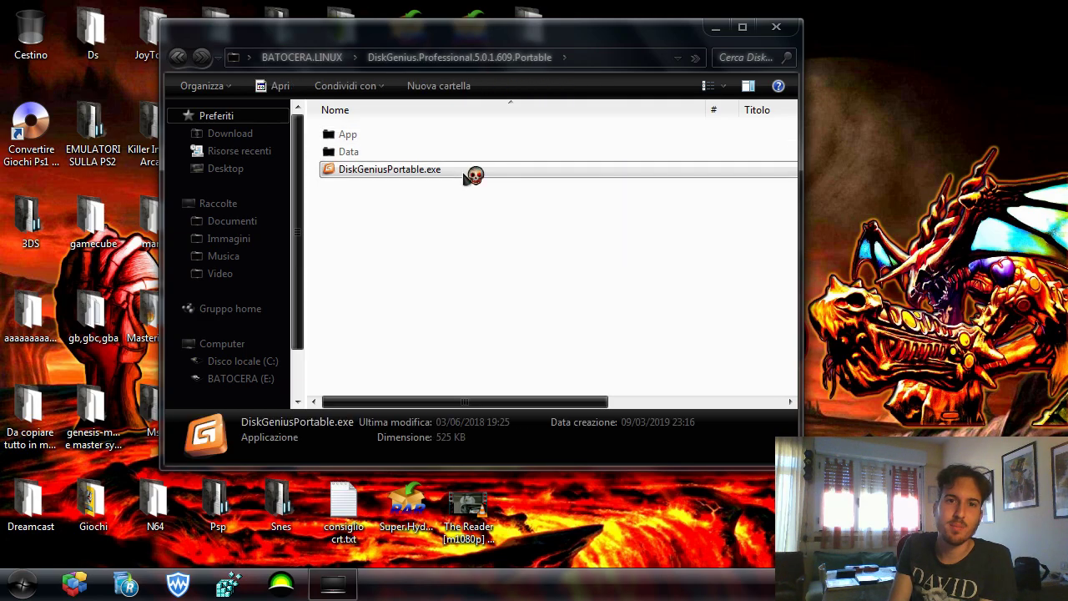
pyautogui.click(781, 34)
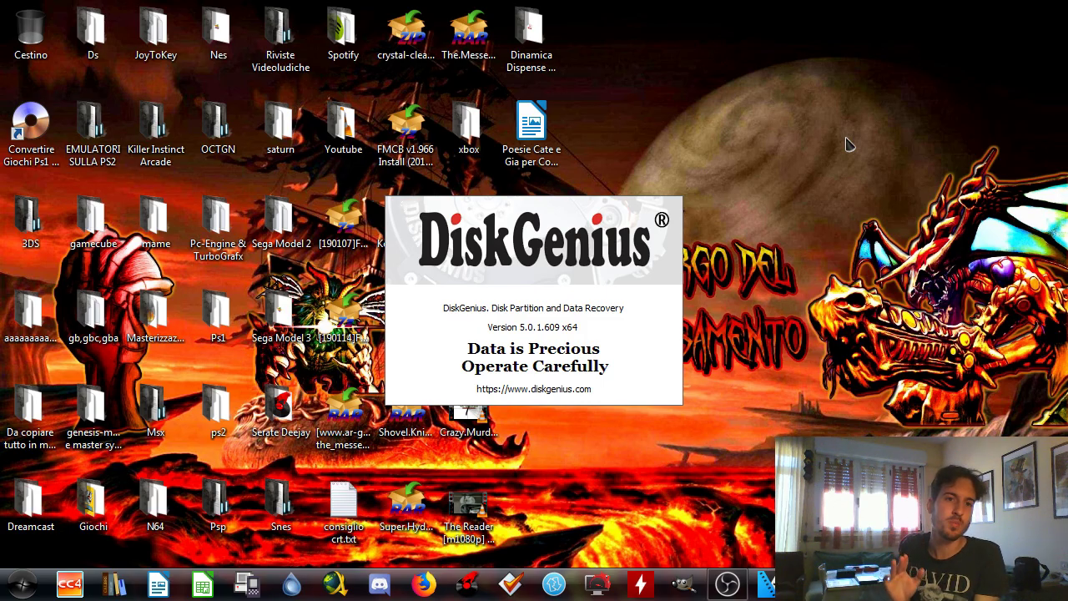
# Inspect the contents of the BATOCERA (E:) drive in Windows Explorer and close the window
pyautogui.press('super')
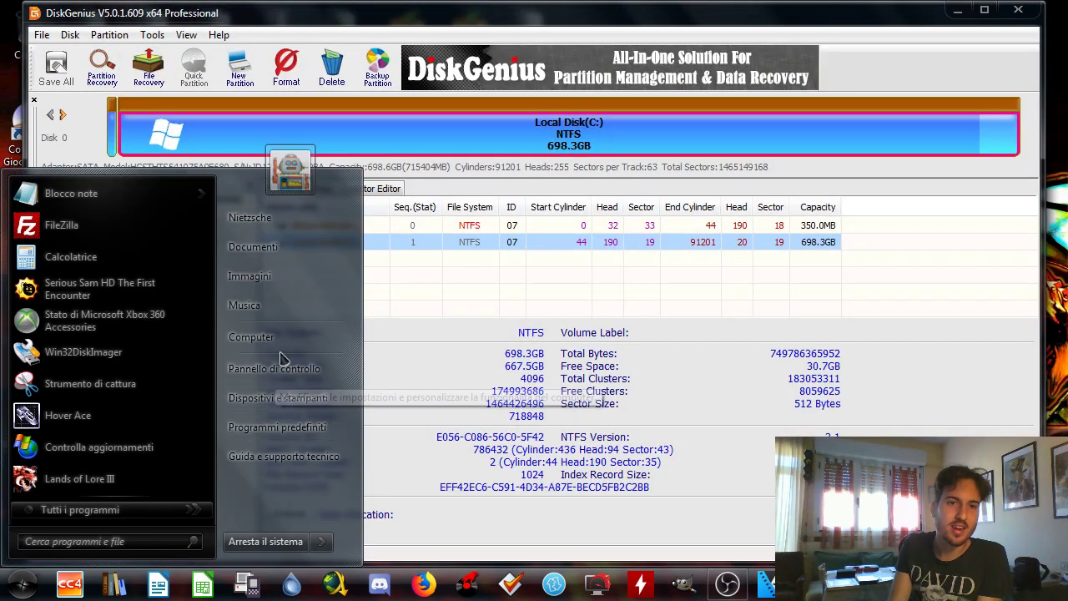
pyautogui.click(255, 337)
pyautogui.doubleClick(625, 229)
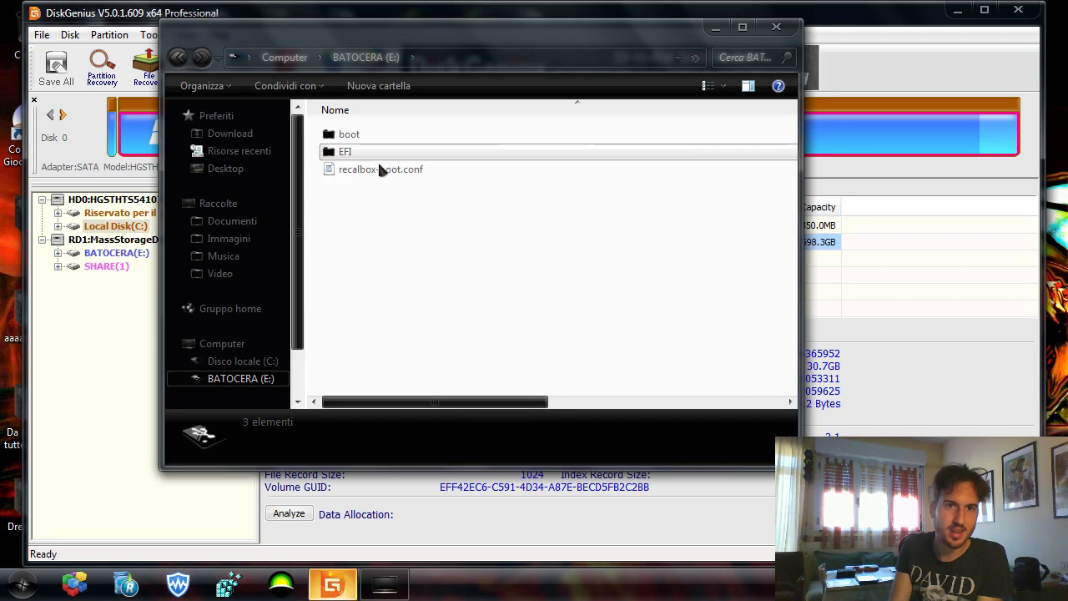
pyautogui.click(282, 57)
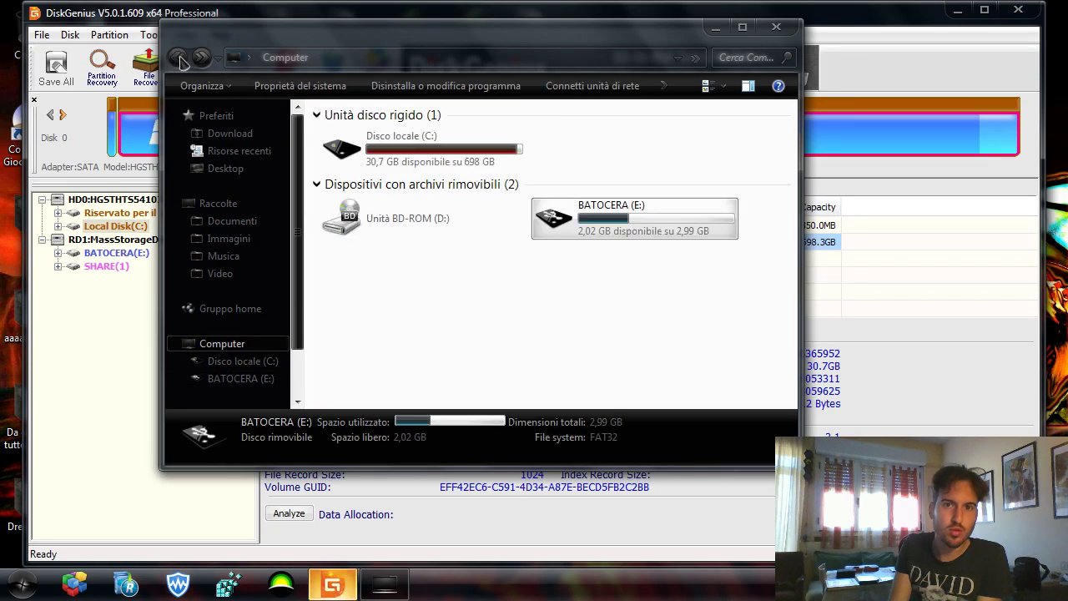
pyautogui.doubleClick(710, 237)
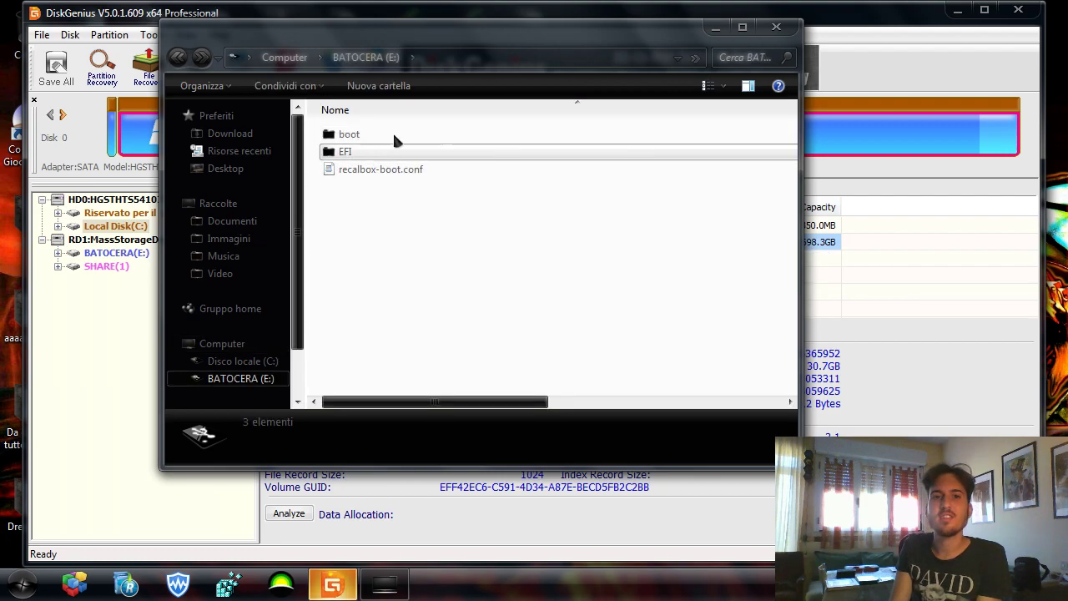
pyautogui.click(776, 27)
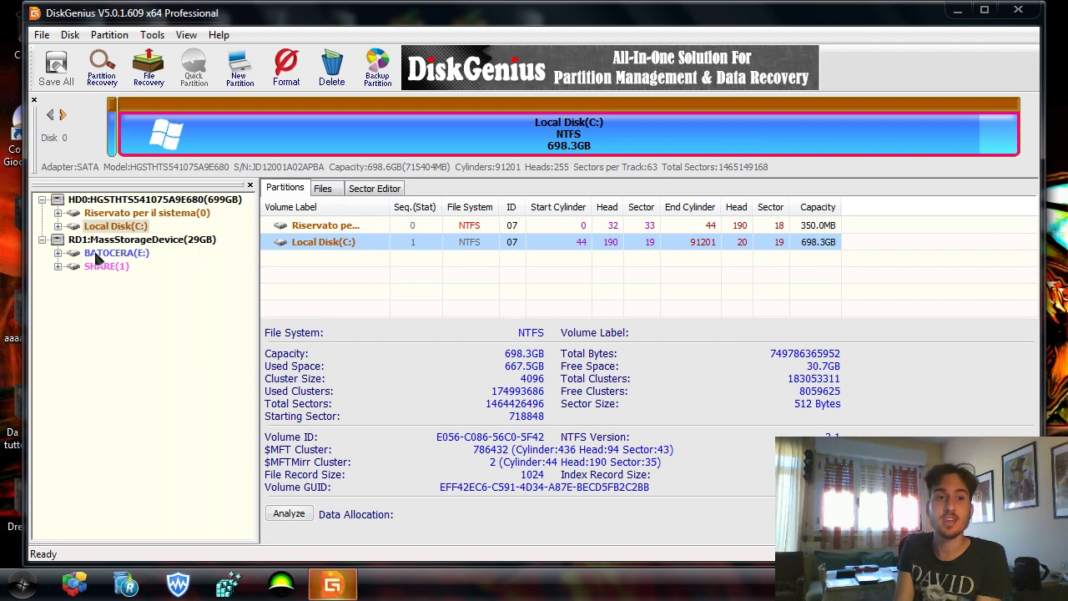
# In DiskGenius, check the folders on the BATOCERA and SHARE partitions and browse SHARE's bios folder to its end
pyautogui.click(58, 253)
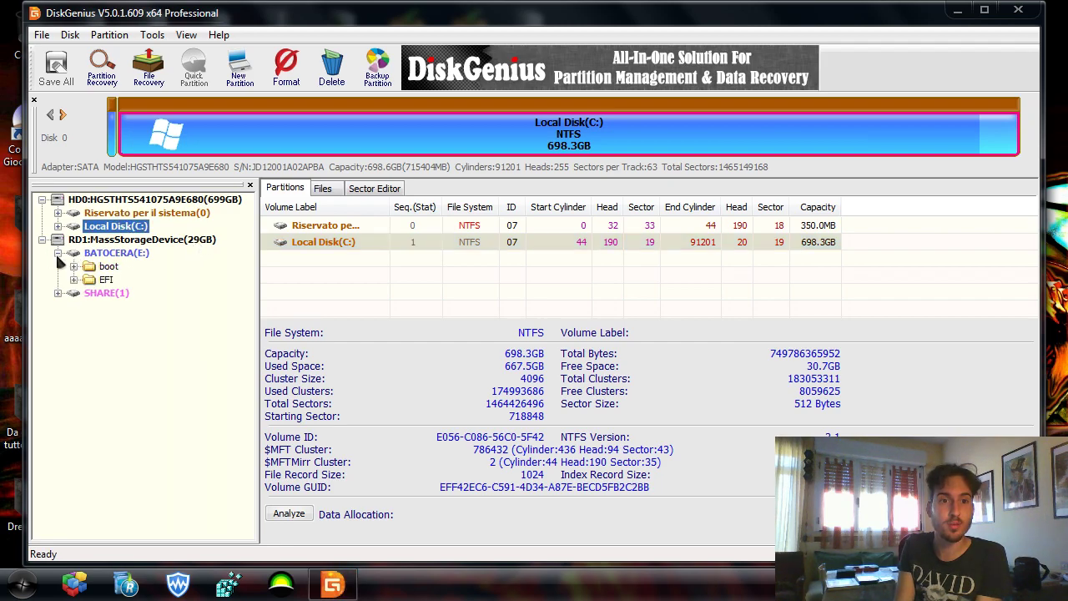
pyautogui.click(58, 253)
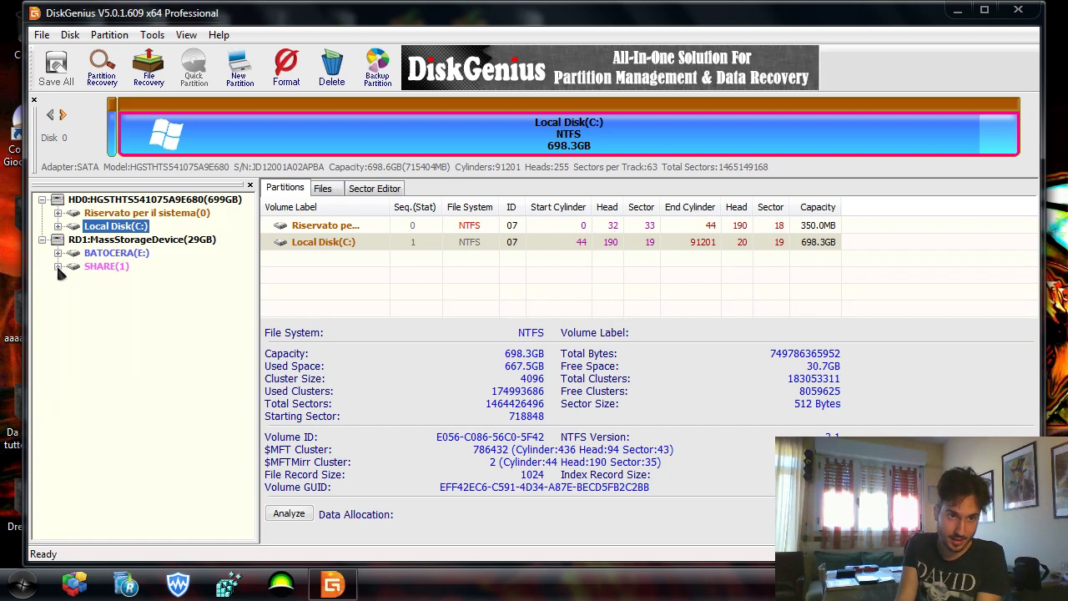
pyautogui.click(58, 267)
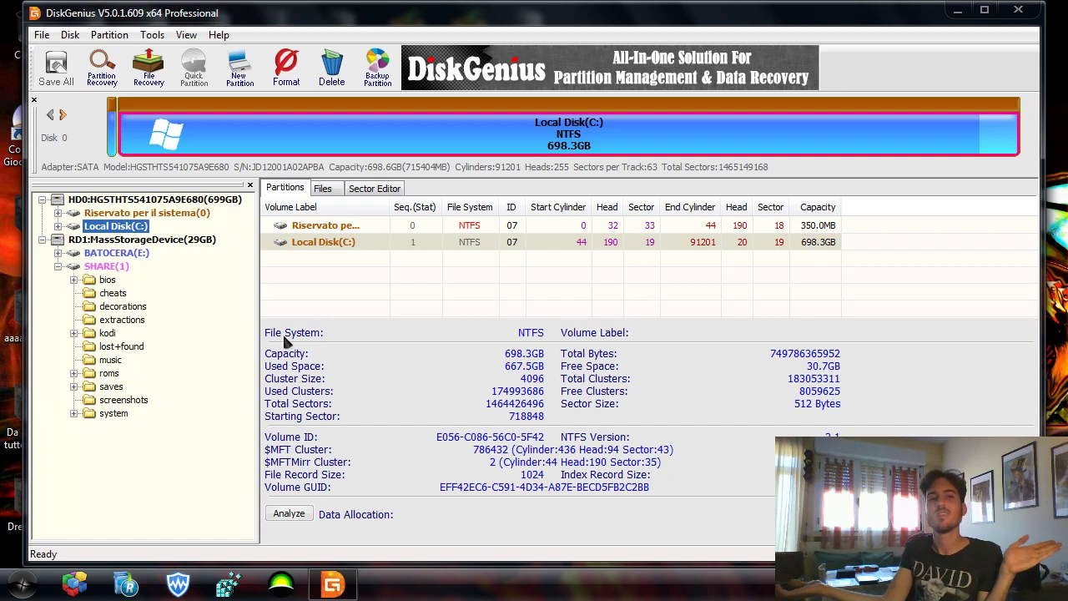
pyautogui.click(99, 280)
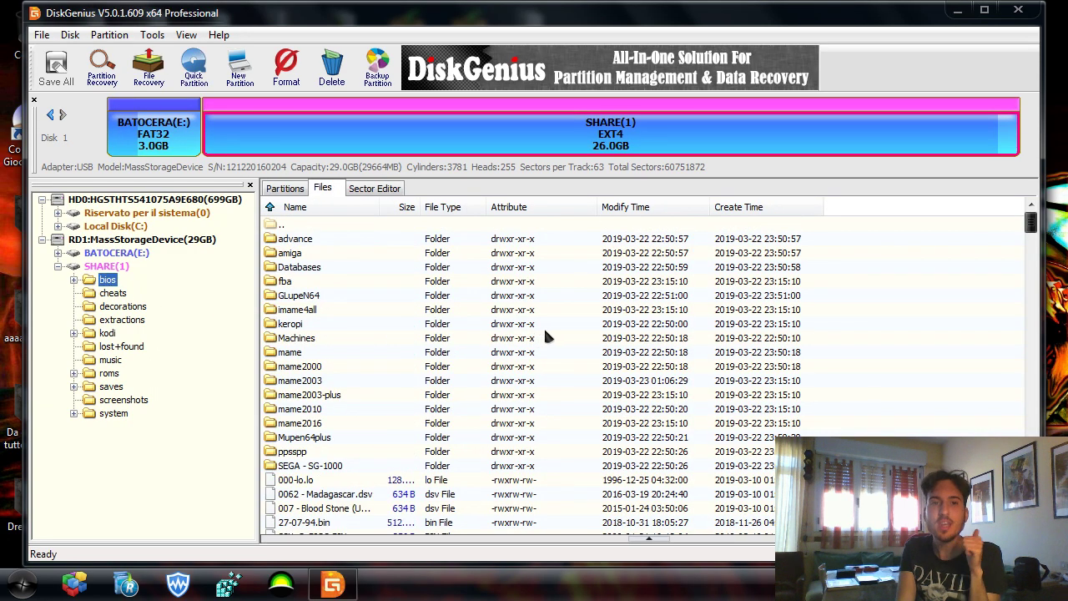
pyautogui.moveTo(544, 326)
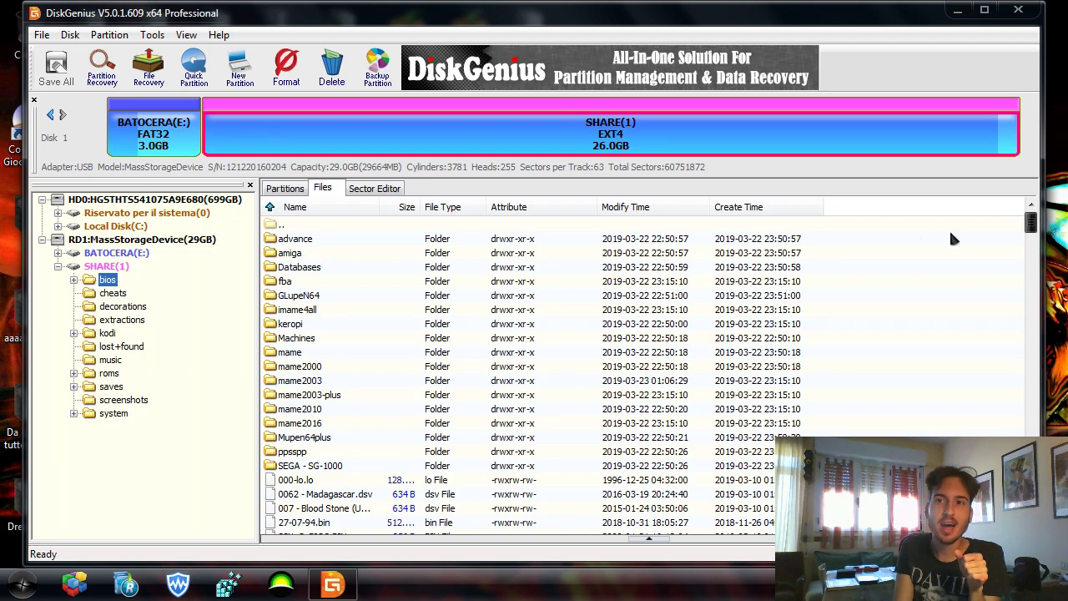
pyautogui.moveTo(1031, 222); pyautogui.dragTo(1034, 507)
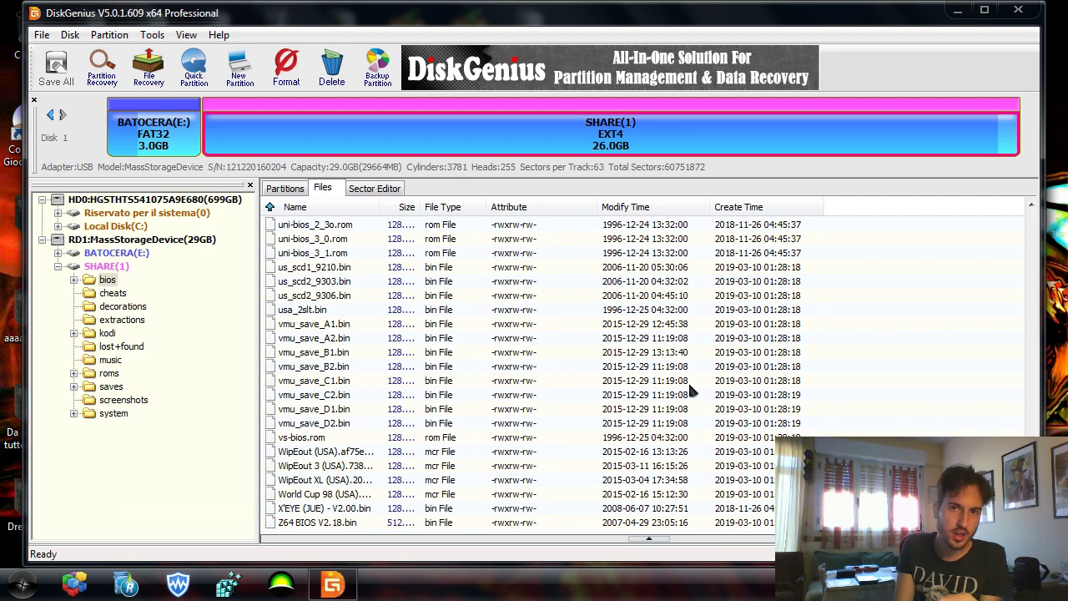
# View the contents of the cheats, decorations, extractions and music folders on the SHARE partition
pyautogui.click(114, 294)
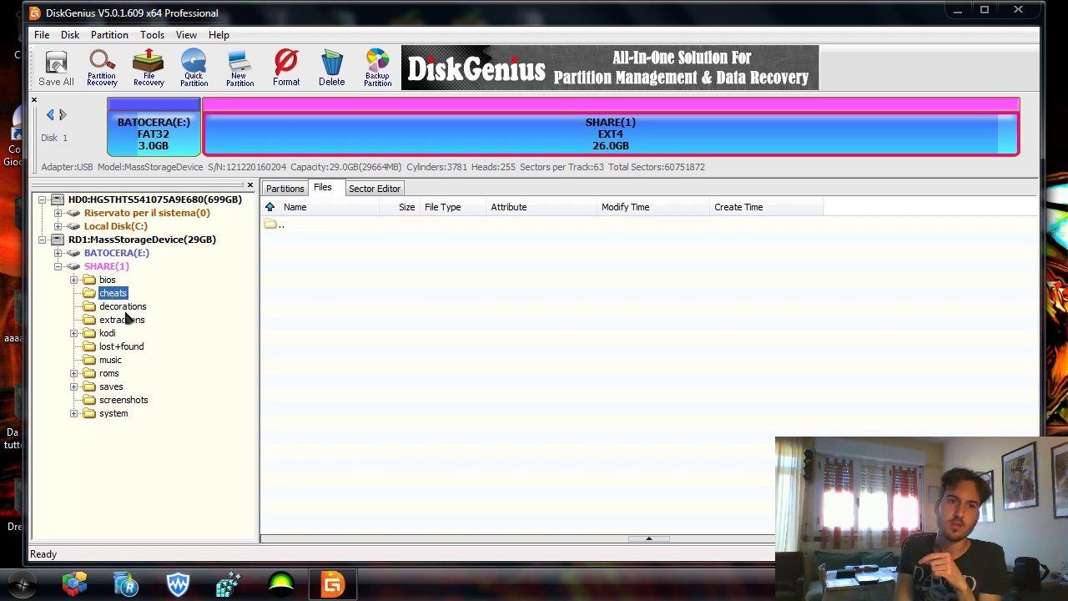
pyautogui.click(125, 309)
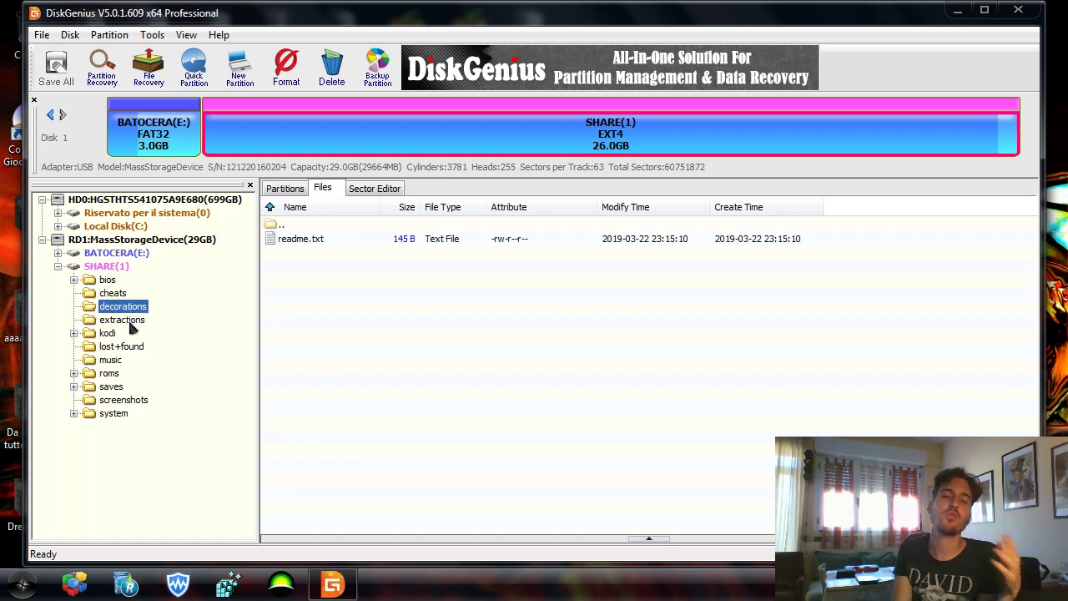
pyautogui.click(125, 320)
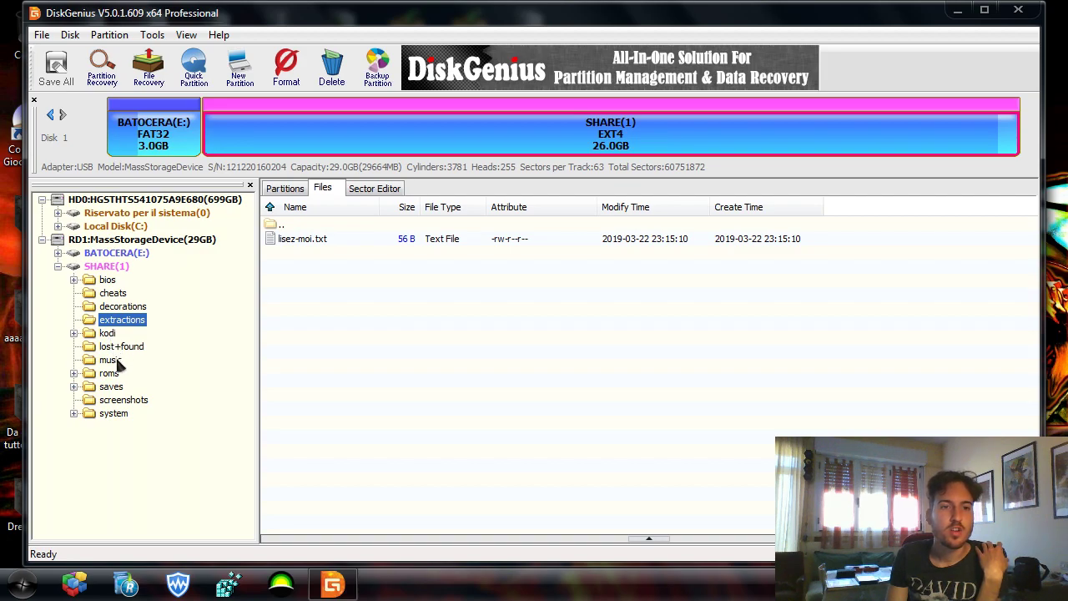
pyautogui.click(116, 361)
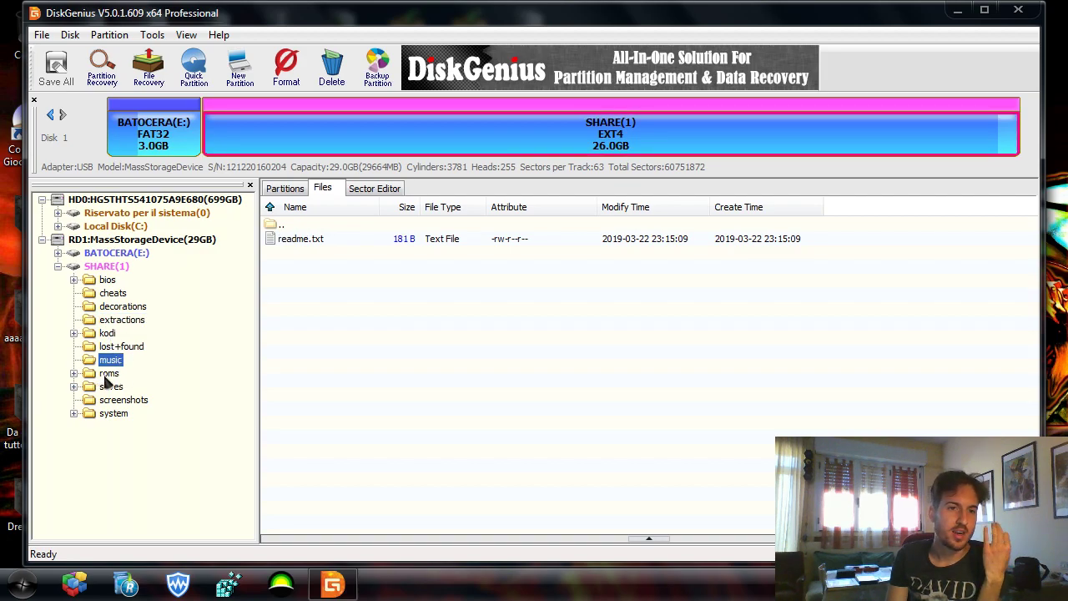
# Browse the system folders inside the SHARE partition's roms folder down to neogeo and neogeocd
pyautogui.click(100, 374)
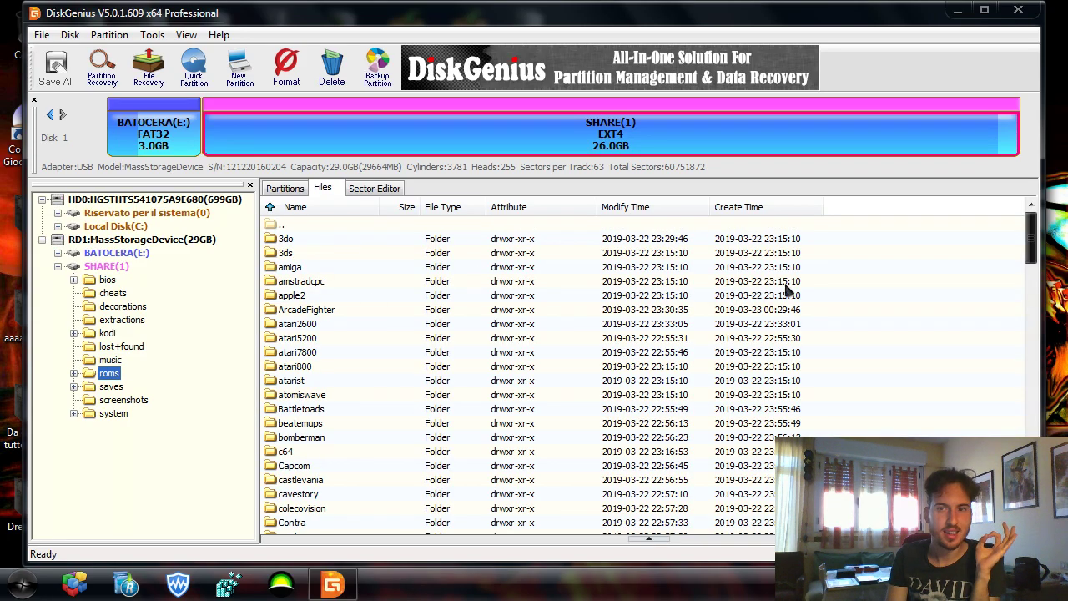
pyautogui.moveTo(1031, 238); pyautogui.dragTo(1016, 282)
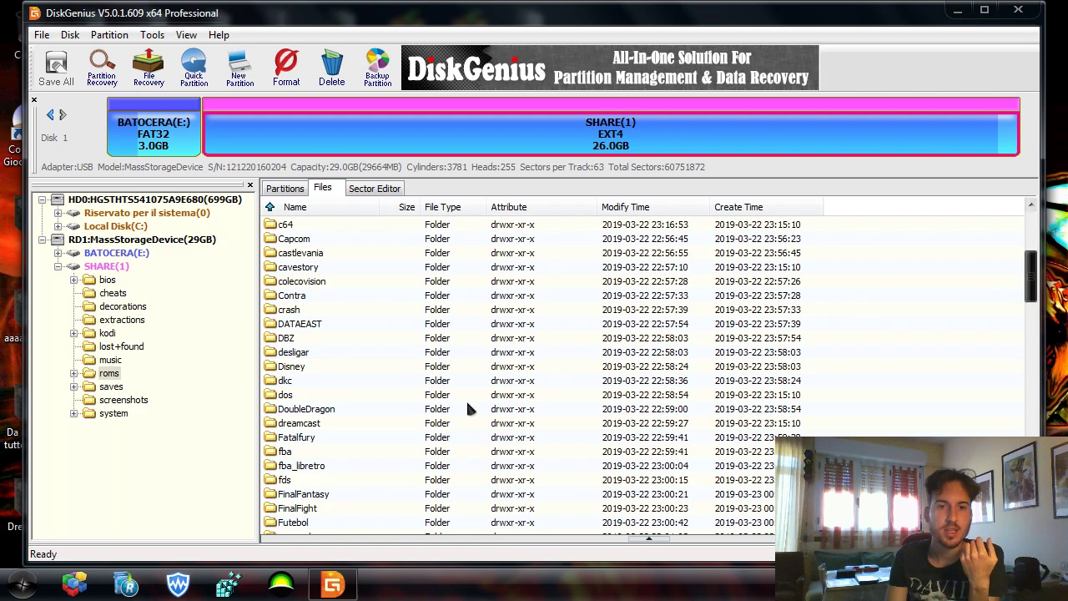
pyautogui.moveTo(1031, 276); pyautogui.dragTo(1031, 311)
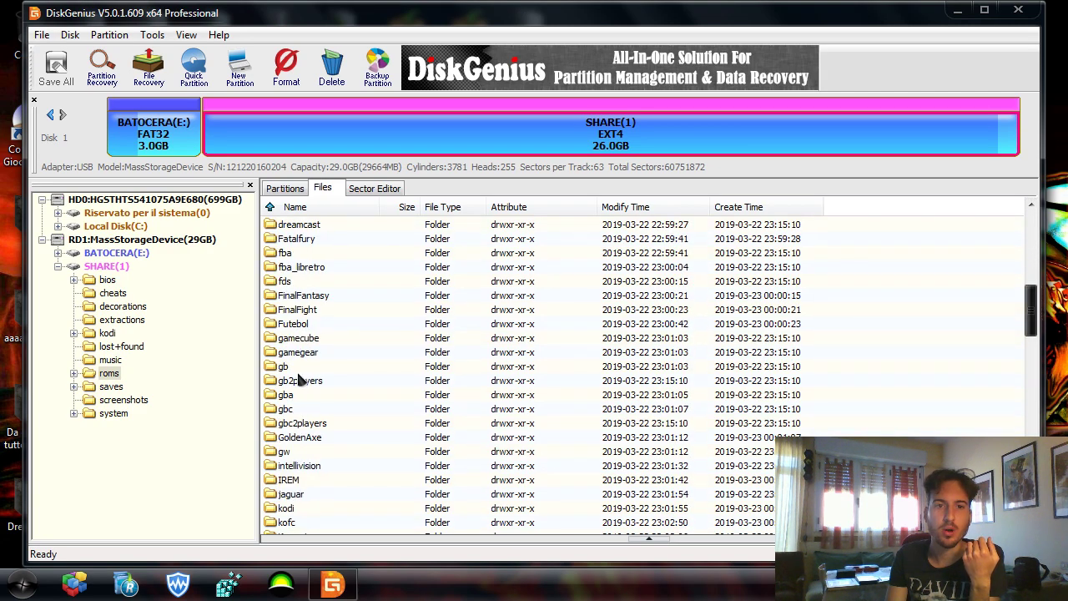
pyautogui.moveTo(1032, 303); pyautogui.dragTo(1002, 354)
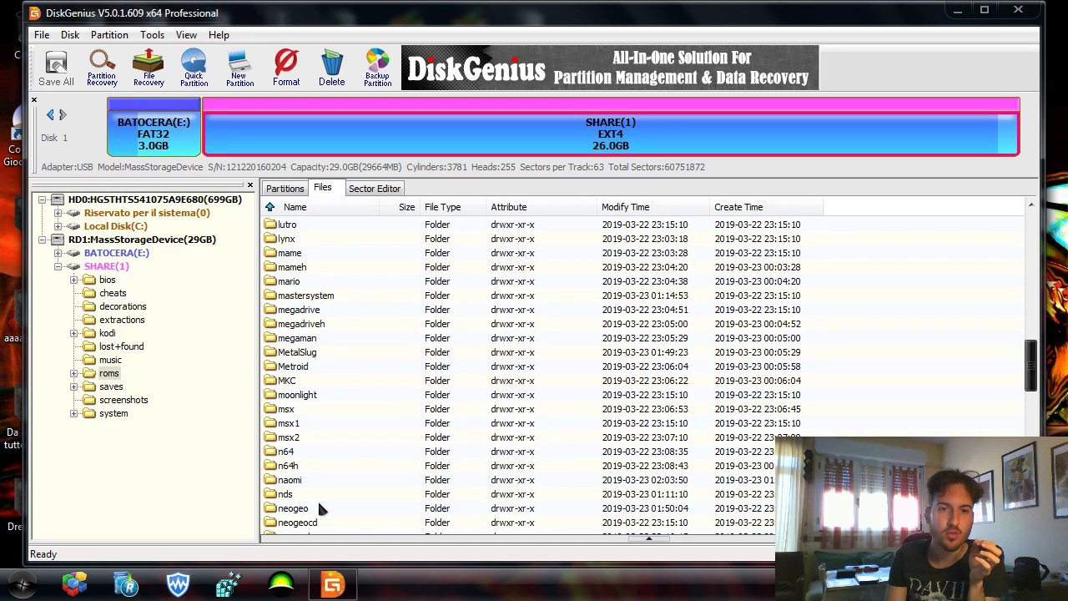
# Look through the naomi folder in roms to the end of its file list, and view the contents of the gba folder
pyautogui.doubleClick(292, 481)
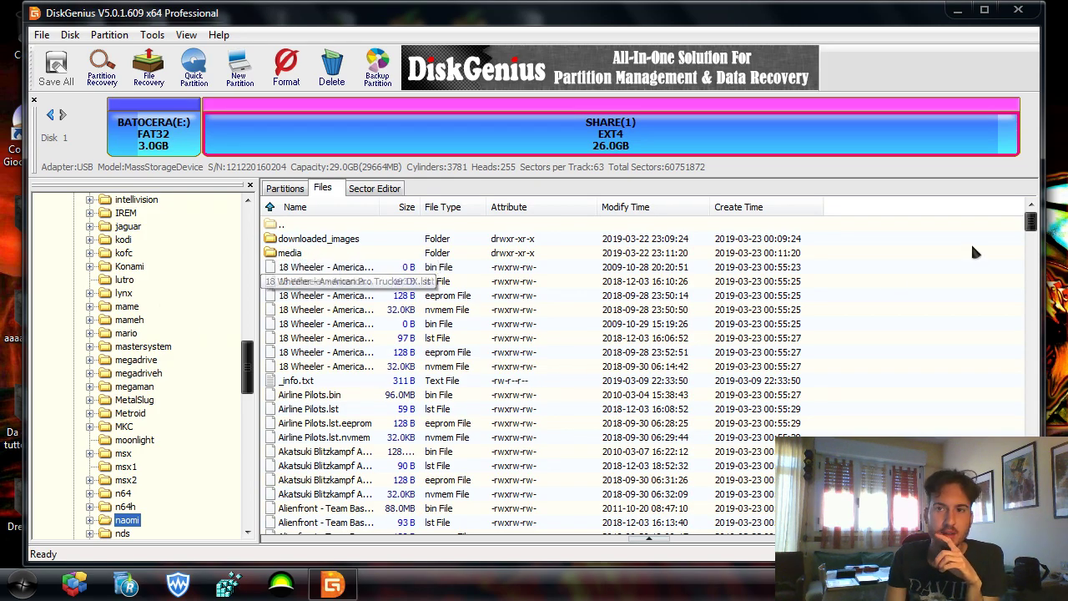
pyautogui.moveTo(1031, 223); pyautogui.dragTo(1031, 421)
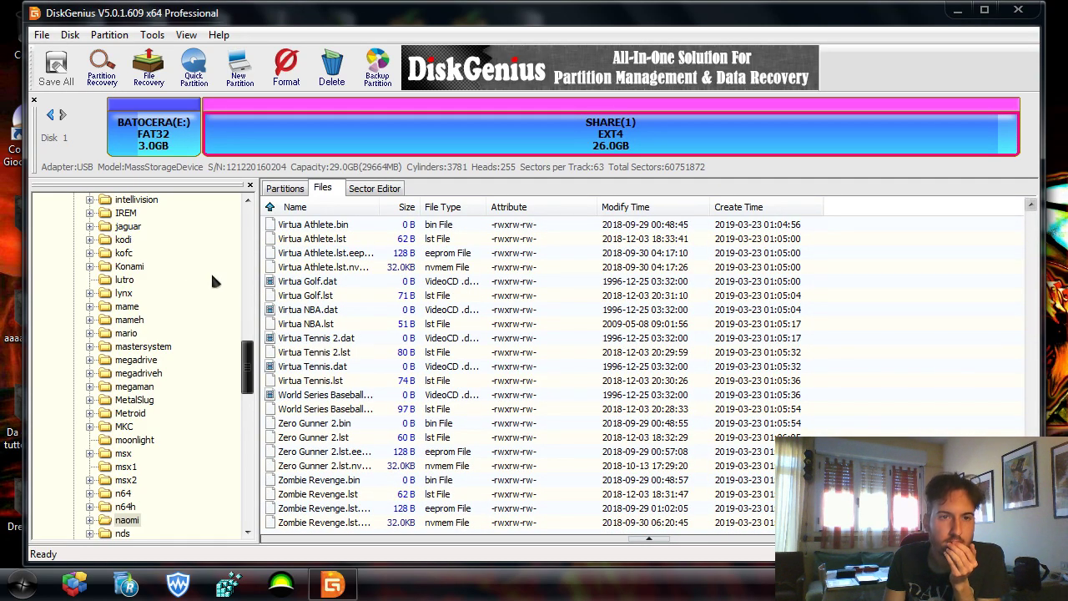
pyautogui.scroll(3, 253, 353)
pyautogui.scroll(2, 252, 354)
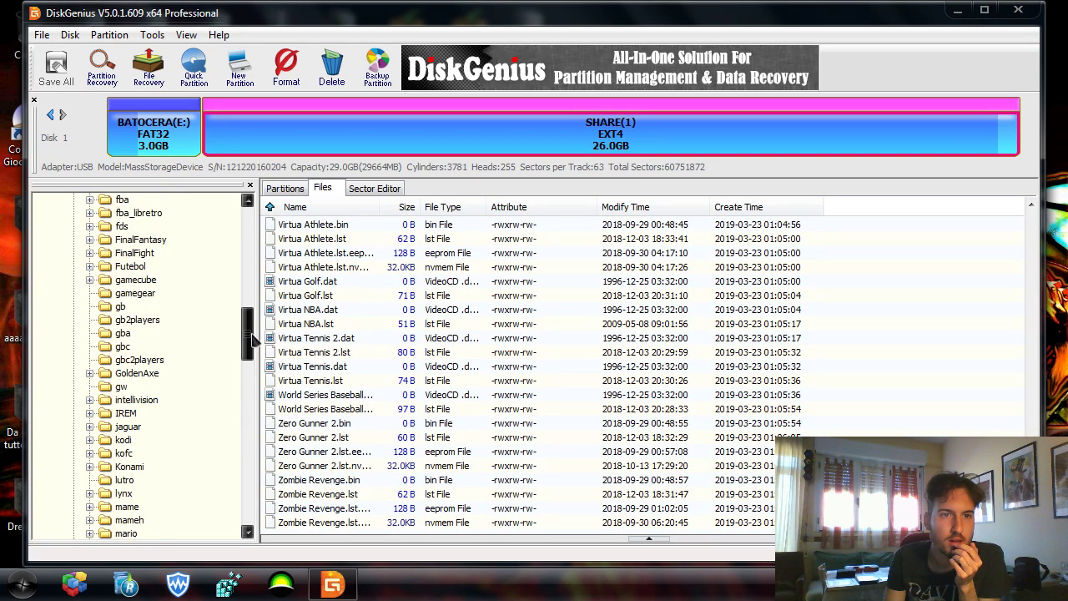
pyautogui.click(122, 333)
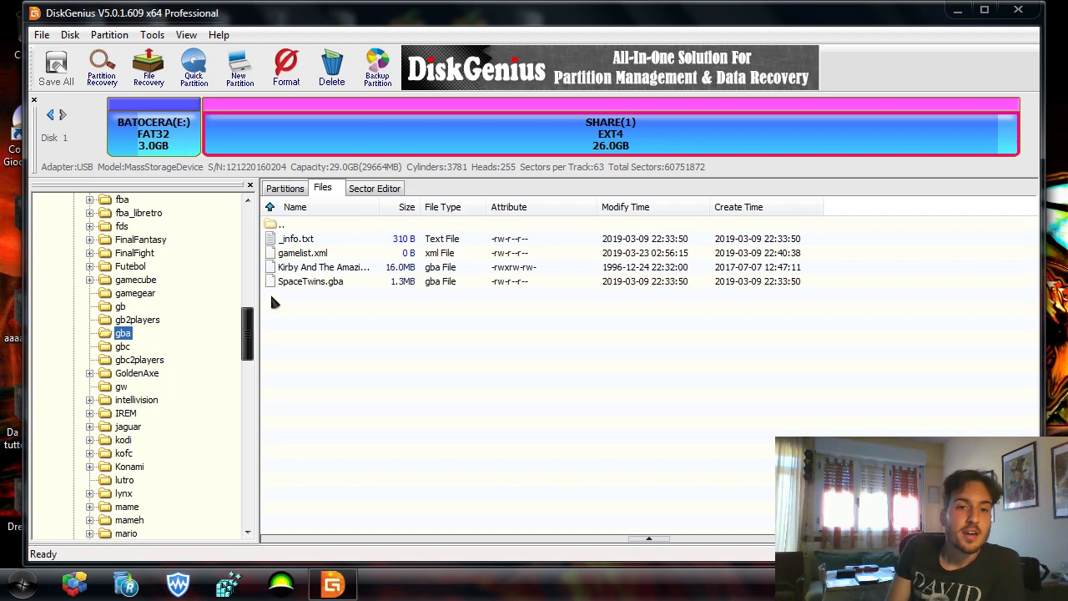
# Collapse the roms folder, view the saves, screenshots and system folders on the SHARE partition, and exit DiskGenius
pyautogui.moveTo(246, 334); pyautogui.dragTo(246, 232)
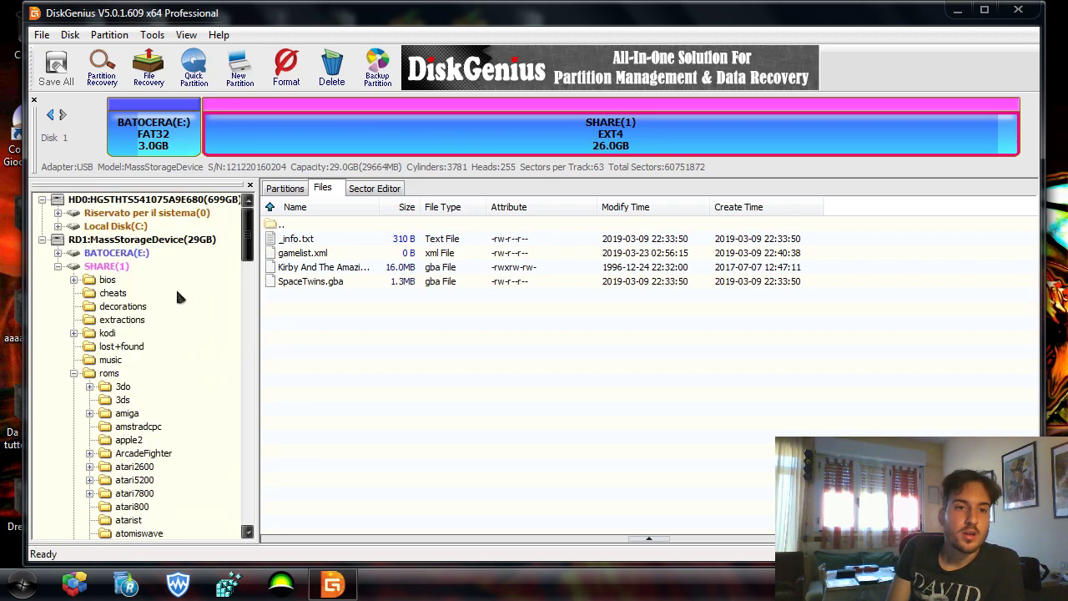
pyautogui.click(74, 373)
pyautogui.moveTo(1031, 238)
pyautogui.mouseDown()
pyautogui.moveTo(1031, 458)
pyautogui.moveTo(1031, 234)
pyautogui.mouseUp()
pyautogui.click(106, 387)
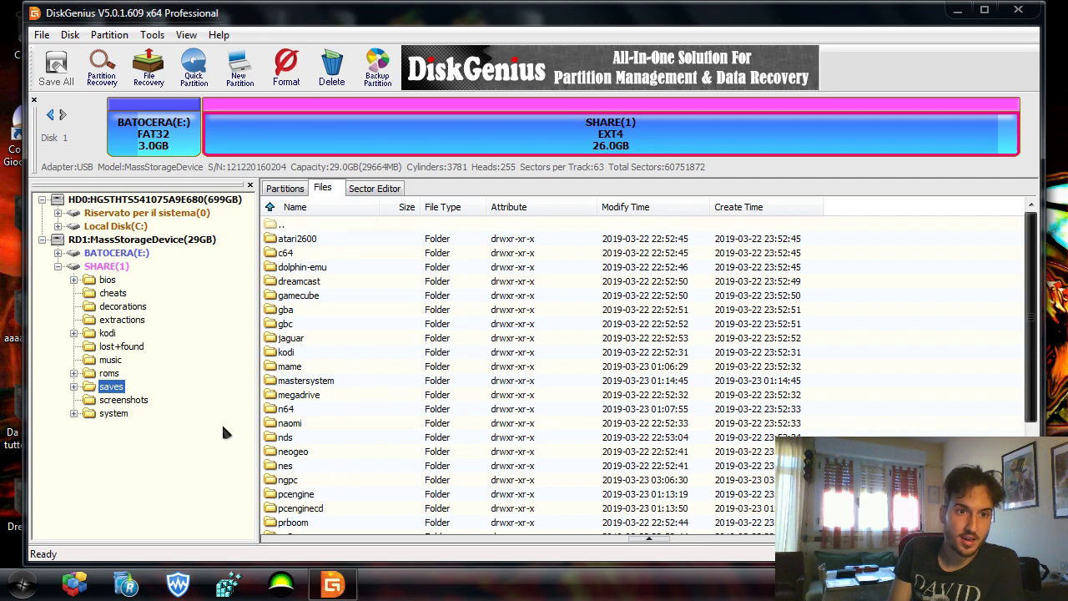
pyautogui.click(118, 400)
pyautogui.click(119, 413)
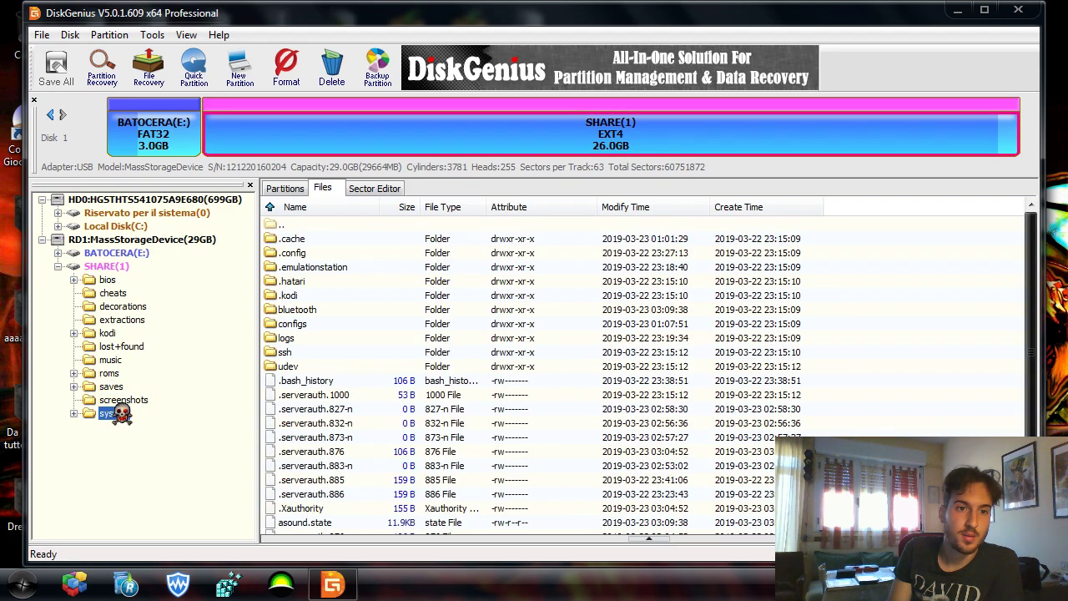
pyautogui.click(41, 36)
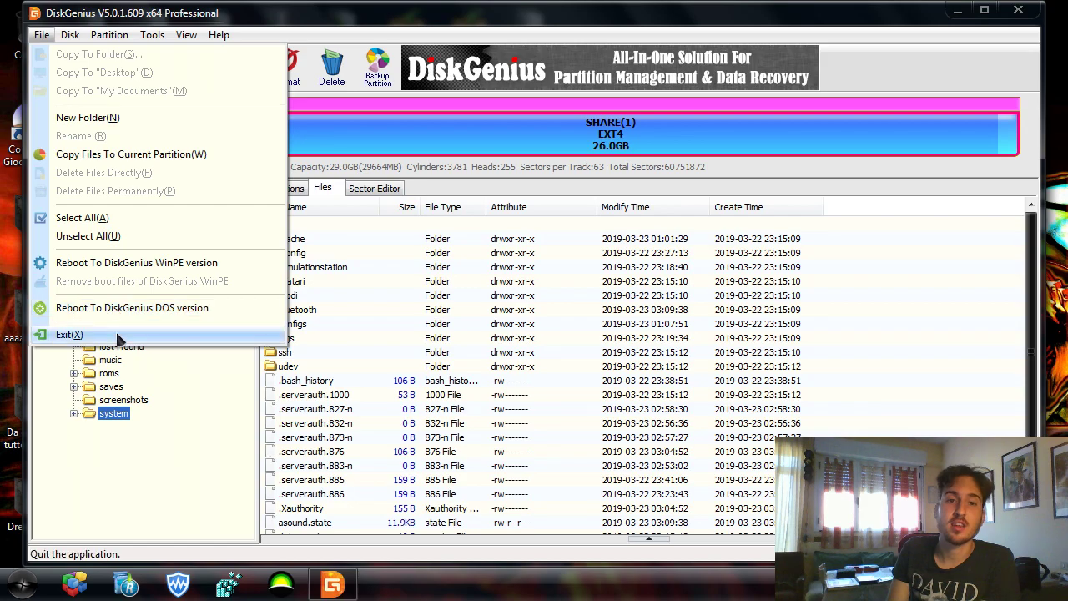
pyautogui.click(117, 333)
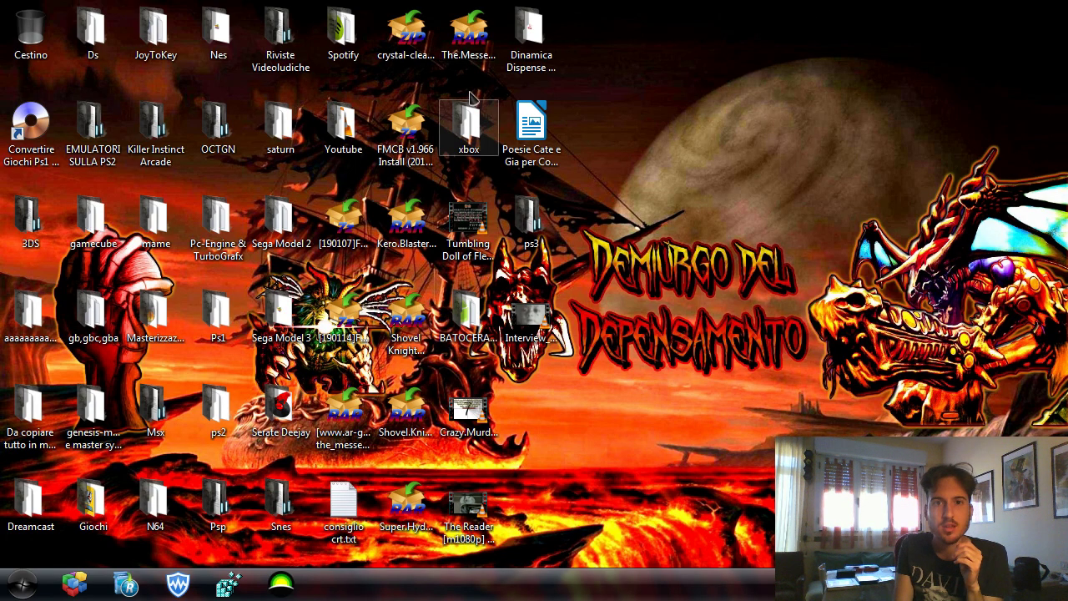
# View the "trasferimenti da diskgenius nelle cartelle giuste" folder inside the desktop's BATOCERA.LINUX folder and close the window
pyautogui.doubleClick(491, 304)
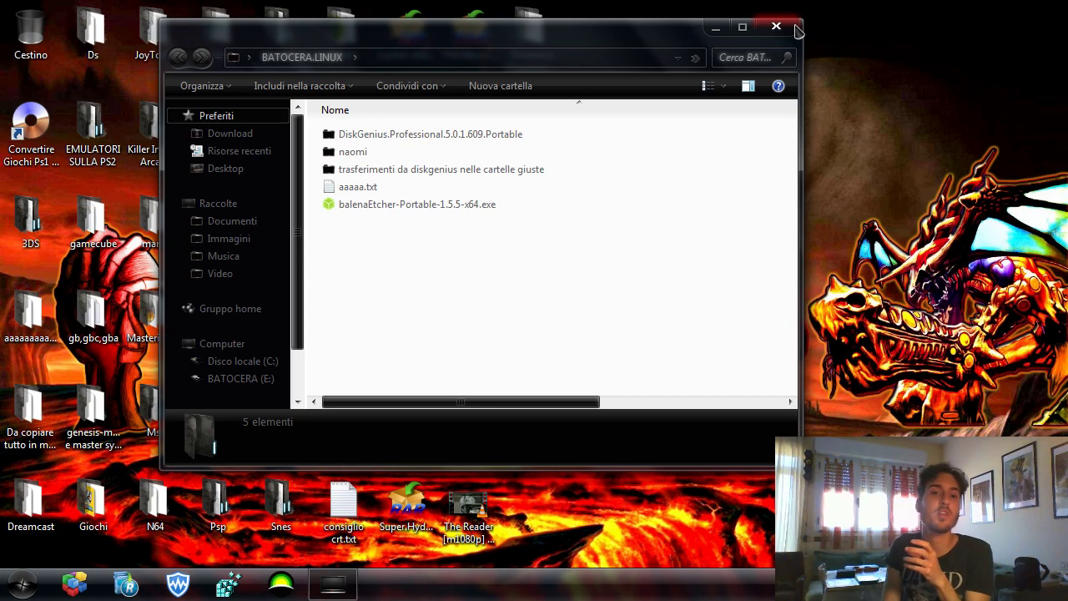
pyautogui.doubleClick(489, 171)
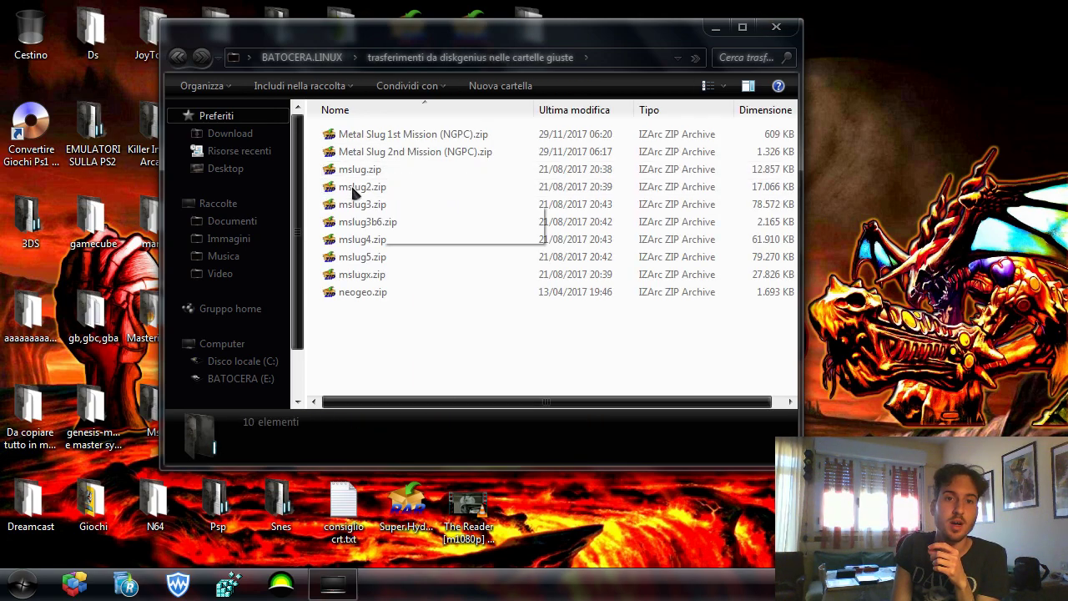
pyautogui.click(182, 58)
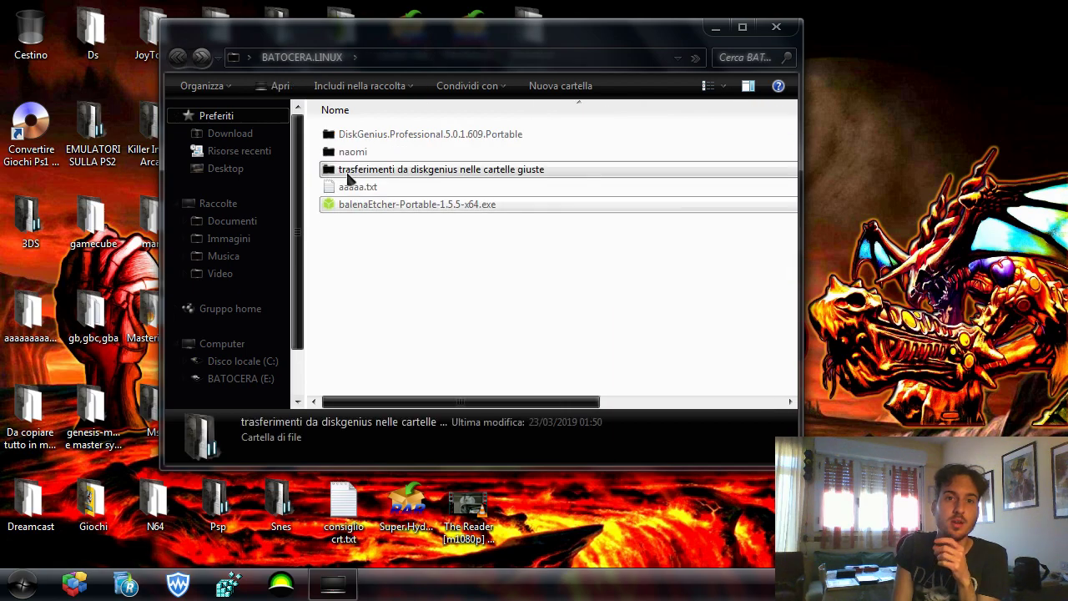
pyautogui.click(790, 32)
# Check the contents of the BATOCERA (E:) drive from Computer and close the window
pyautogui.click(22, 583)
pyautogui.click(267, 342)
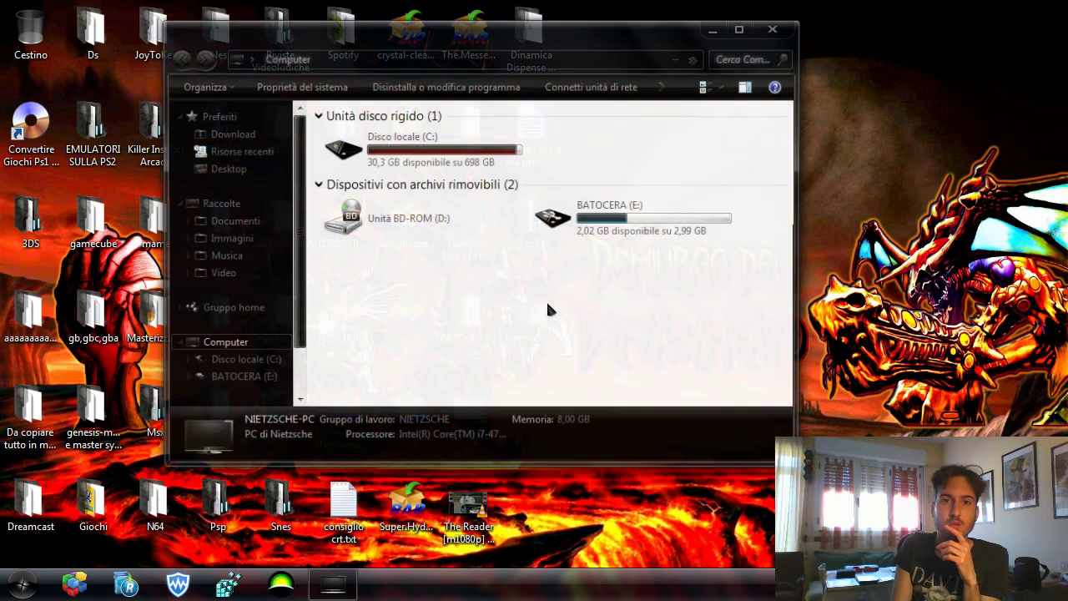
pyautogui.doubleClick(675, 229)
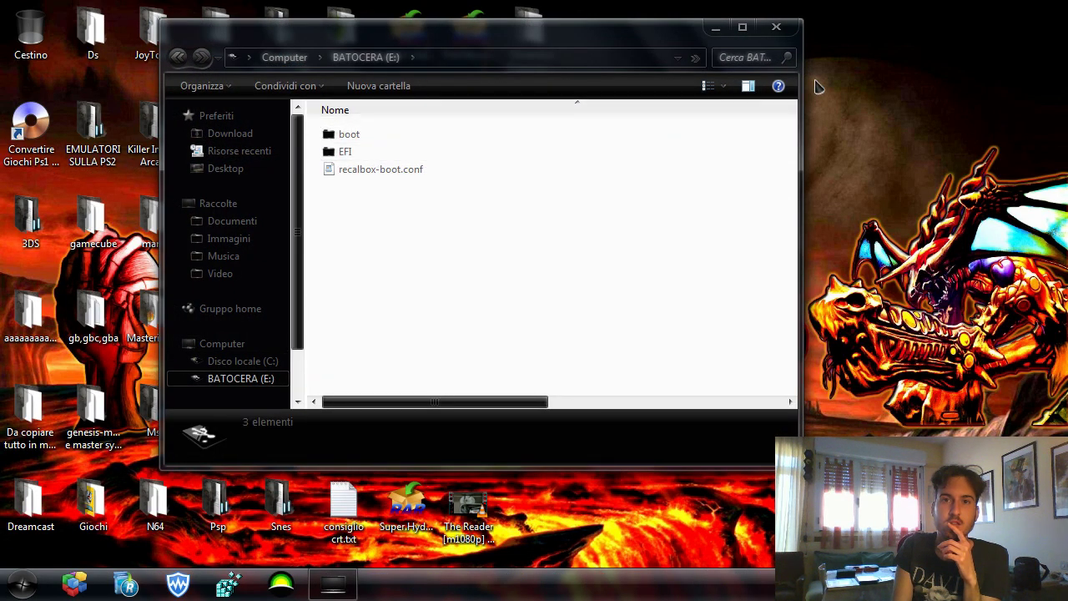
pyautogui.click(789, 34)
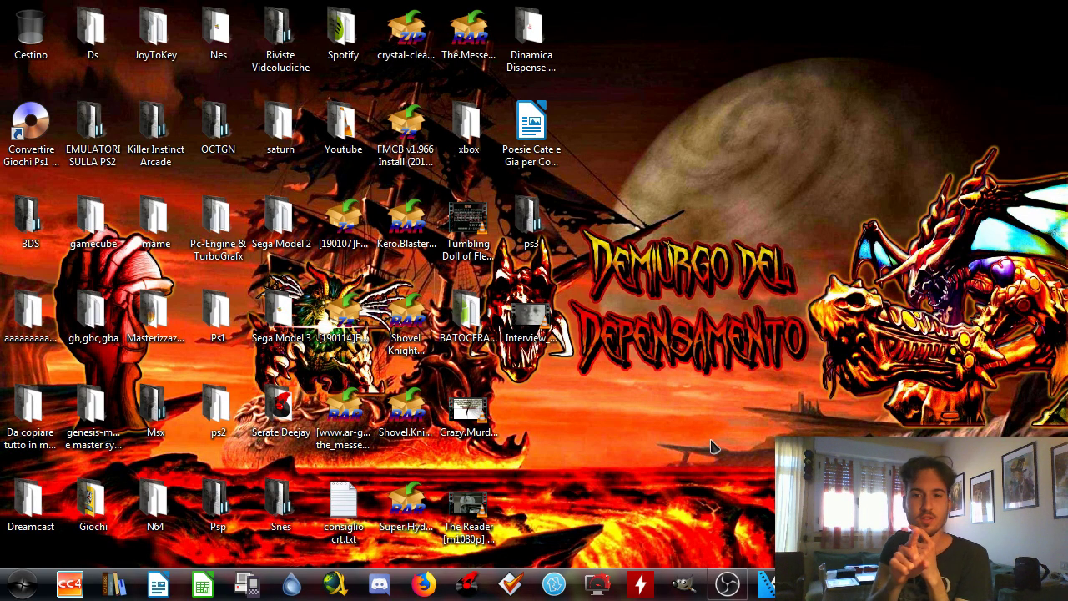
# Switch to the OBS window
pyautogui.click(726, 583)
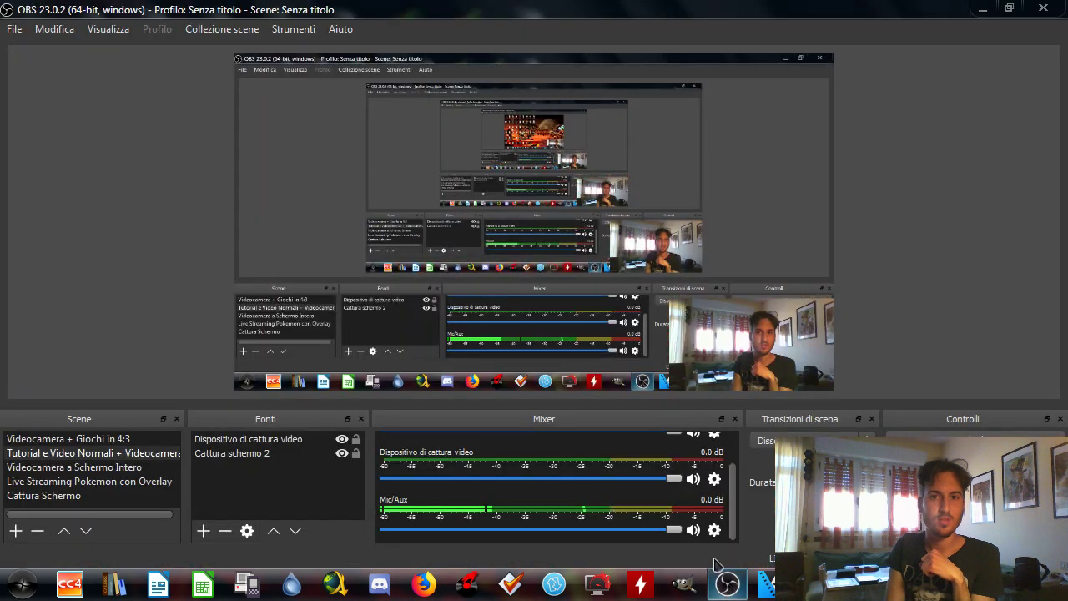